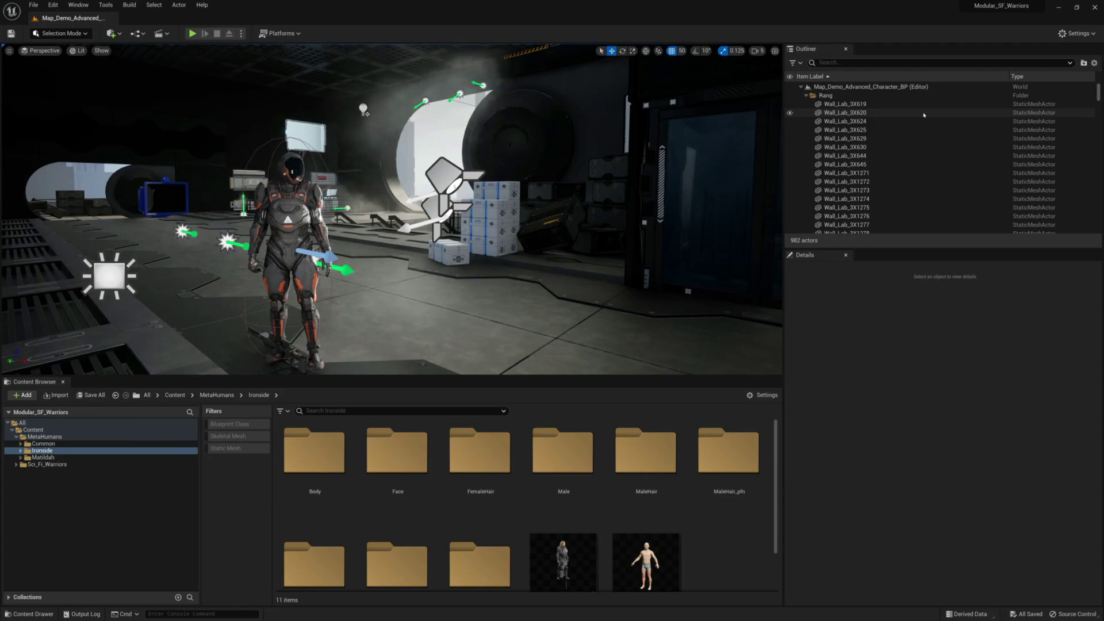
{"action": "right_click_drag", "start_coordinate": [391, 209], "coordinate": [316, 221]}
{"action": "key", "text": "d"}
{"action": "key", "text": "w"}
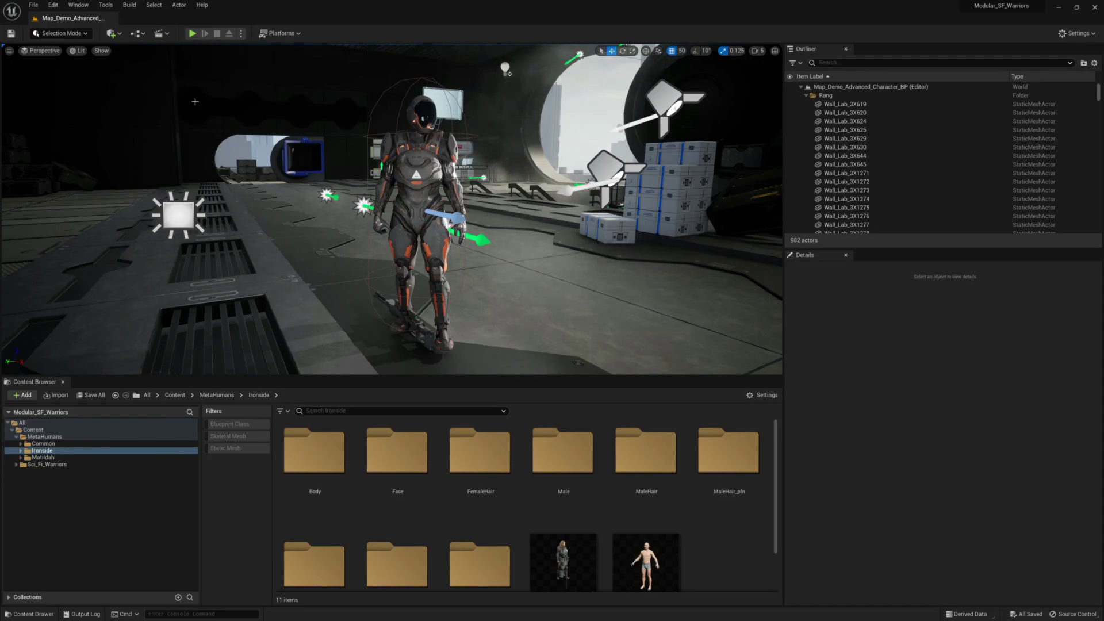
{"action": "left_click", "coordinate": [72, 5]}
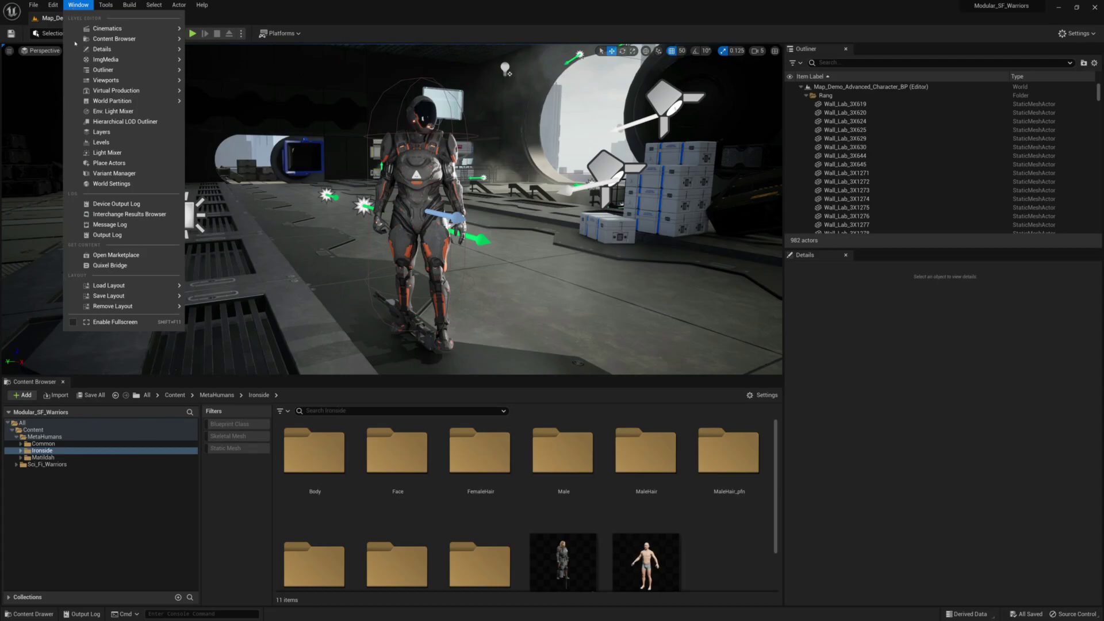
{"action": "left_click_drag", "start_coordinate": [478, 306], "coordinate": [427, 341]}
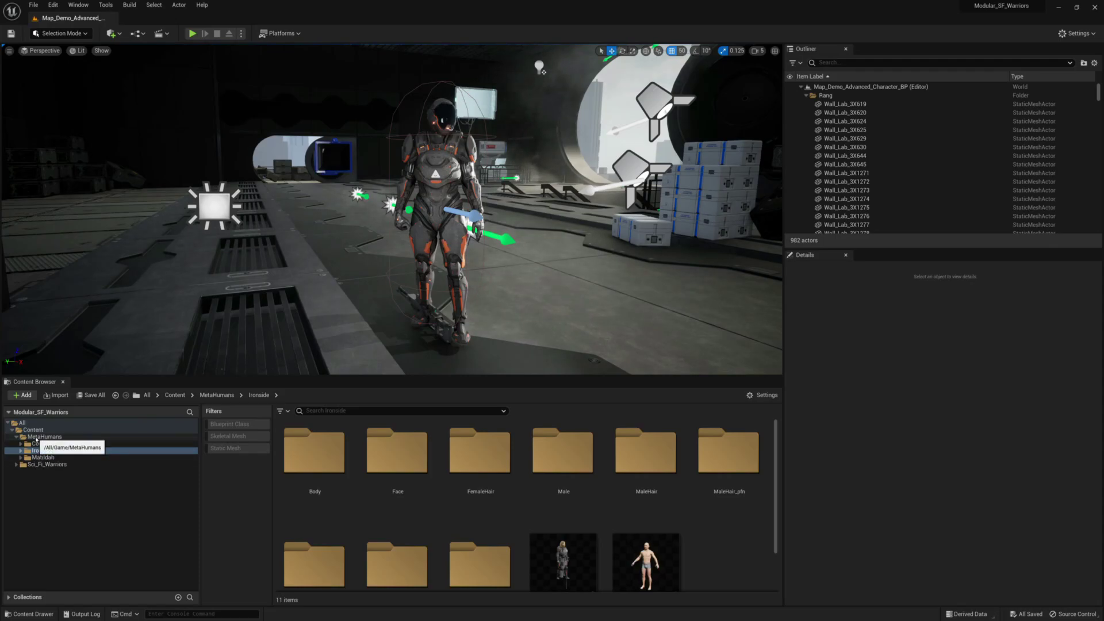
- Open the Map_Demo_Advanced_Character_BP level from the Maps folder of Sci_Fi_Warriors and look around the scene
{"action": "left_click", "coordinate": [32, 431]}
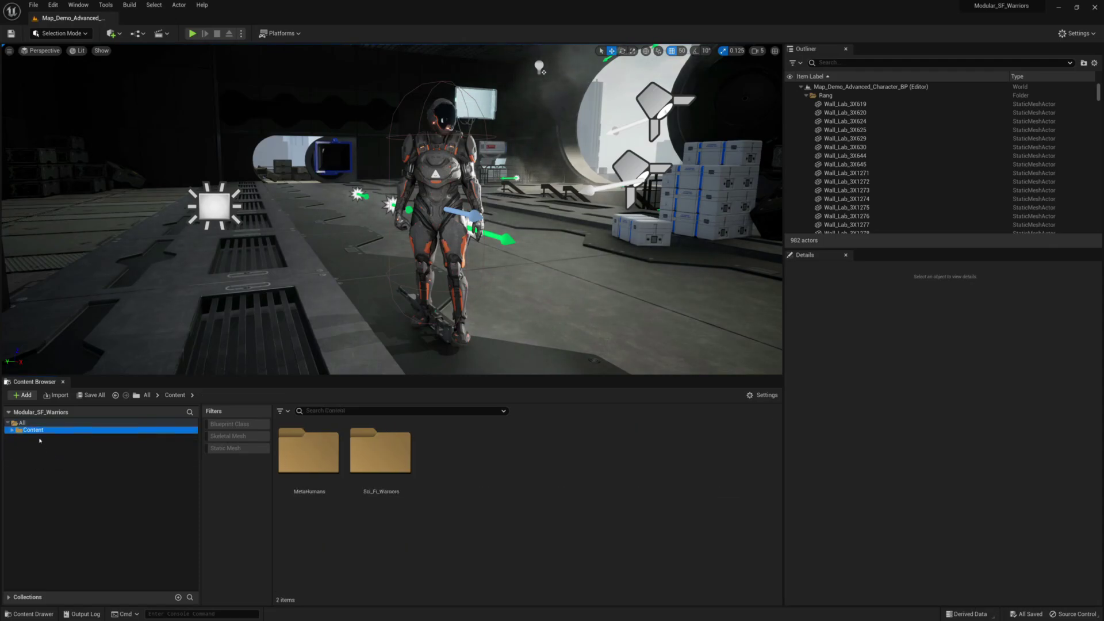
{"action": "left_click", "coordinate": [48, 465]}
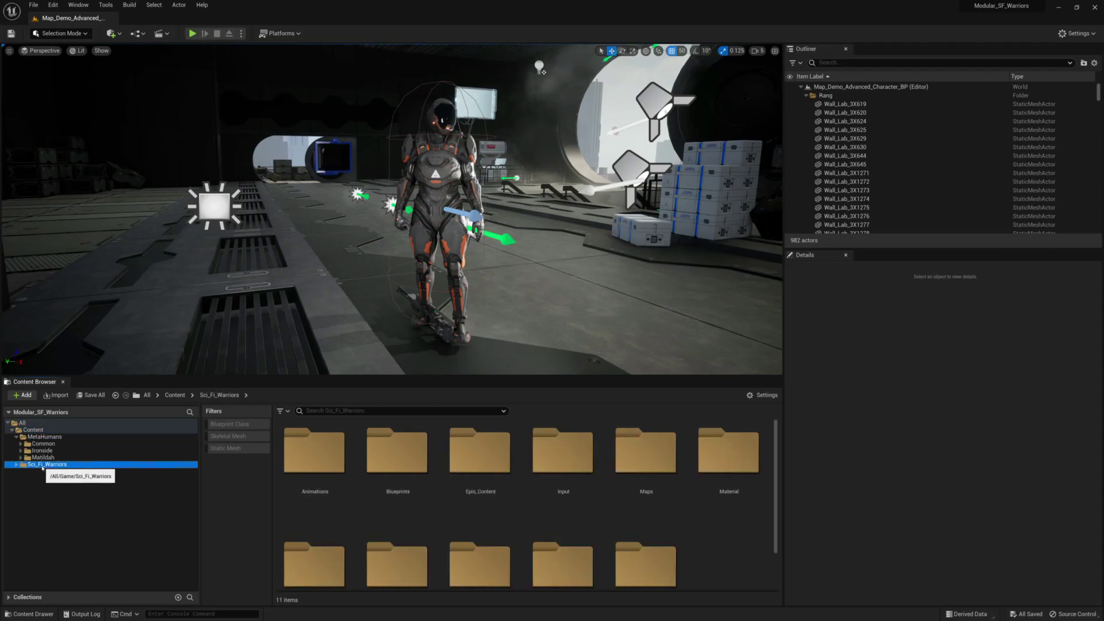
{"action": "double_click", "coordinate": [47, 464]}
{"action": "left_click", "coordinate": [39, 499]}
{"action": "double_click", "coordinate": [311, 460]}
{"action": "right_click_drag", "start_coordinate": [322, 259], "coordinate": [60, 258]}
{"action": "key", "text": "w"}
{"action": "key", "text": "w"}
{"action": "key", "text": "a"}
{"action": "key", "text": "e"}
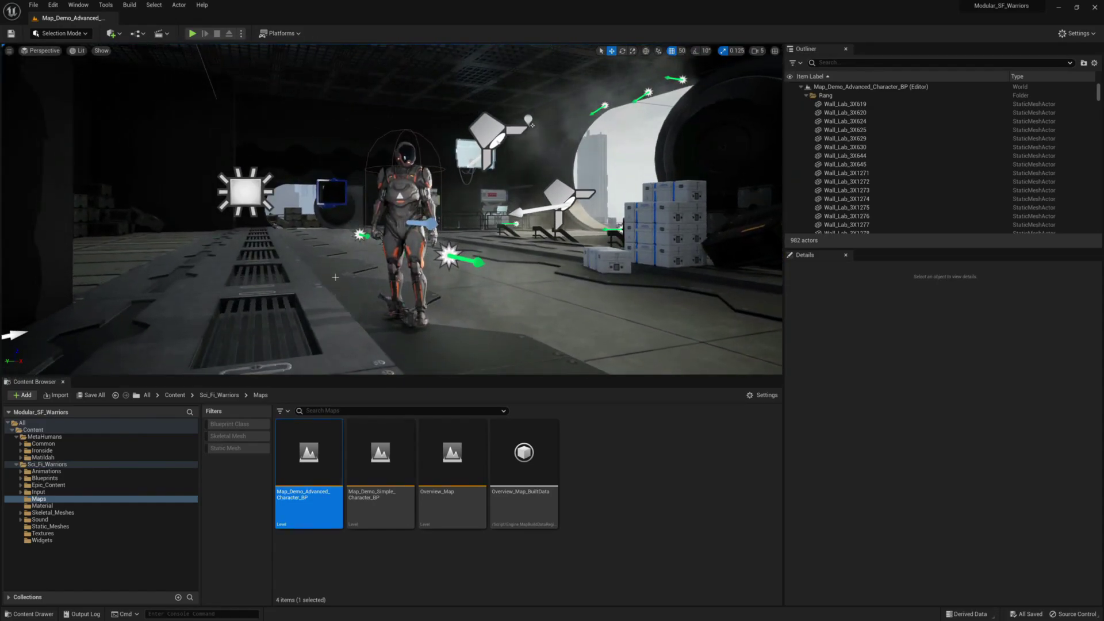
- Open Quixel Bridge and display the Matildah character from My MetaHumans
{"action": "left_click", "coordinate": [79, 5]}
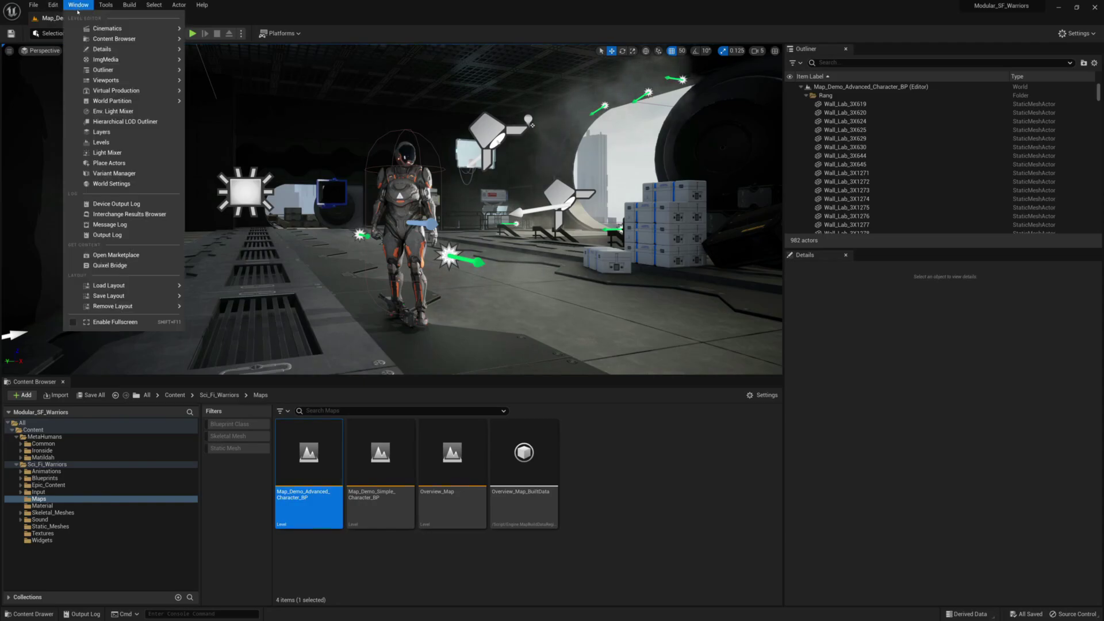
{"action": "left_click", "coordinate": [112, 266]}
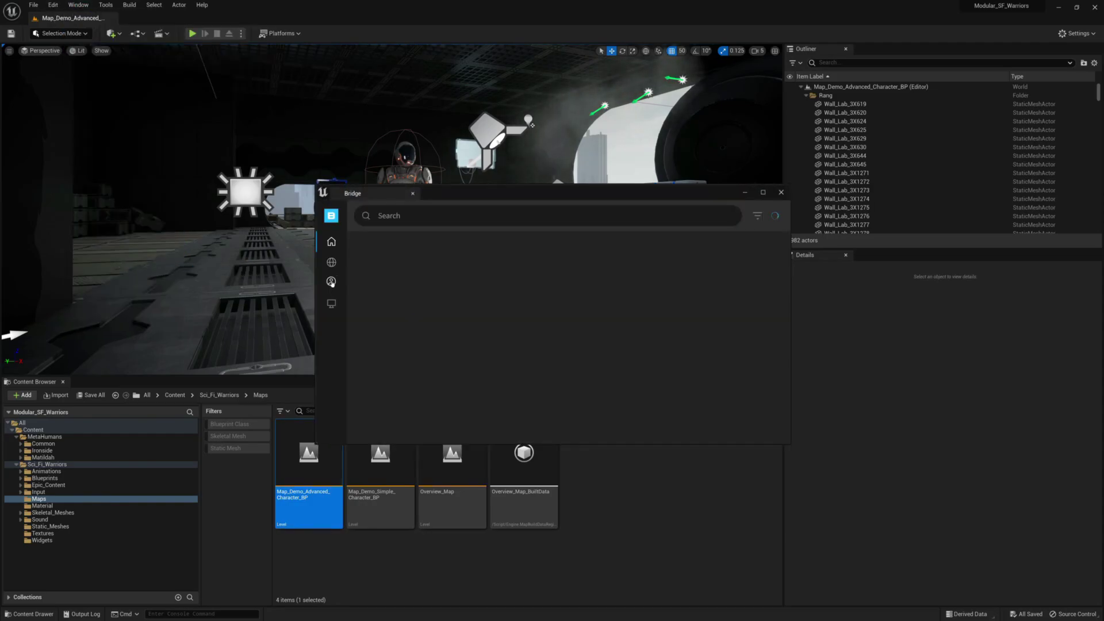
{"action": "left_click", "coordinate": [331, 281]}
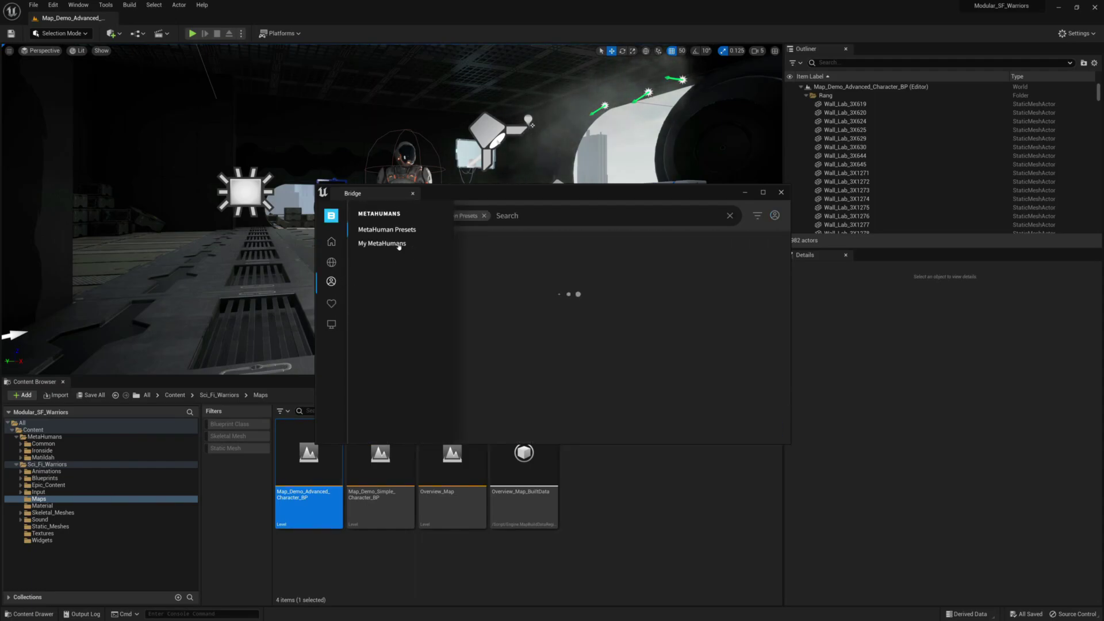
{"action": "left_click", "coordinate": [397, 244]}
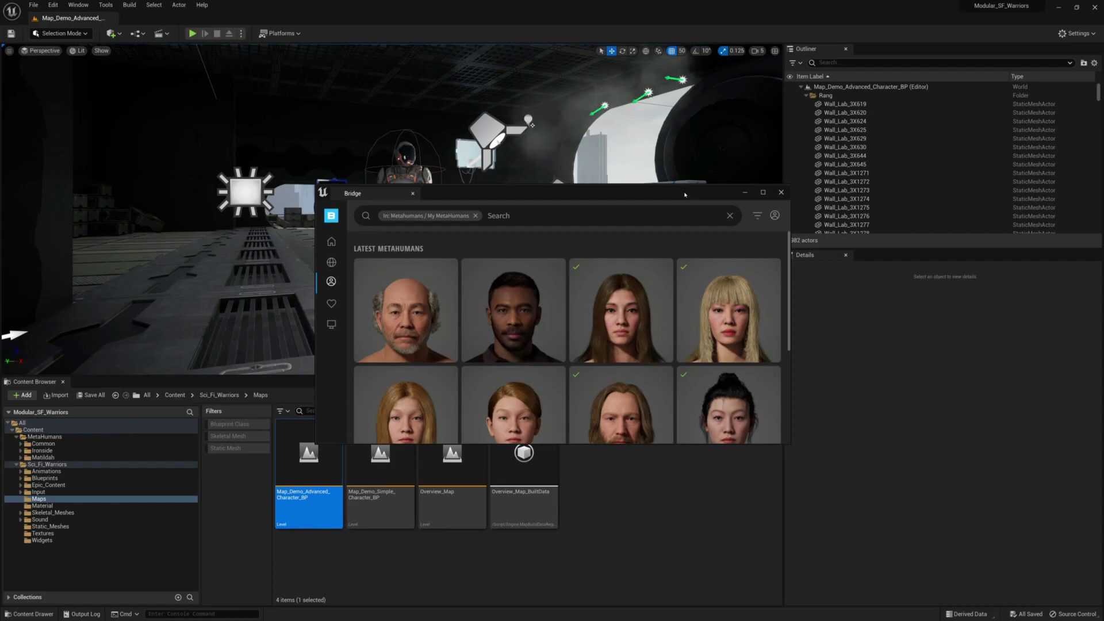
{"action": "scroll", "coordinate": [790, 328], "scroll_direction": "down", "scroll_amount": 3}
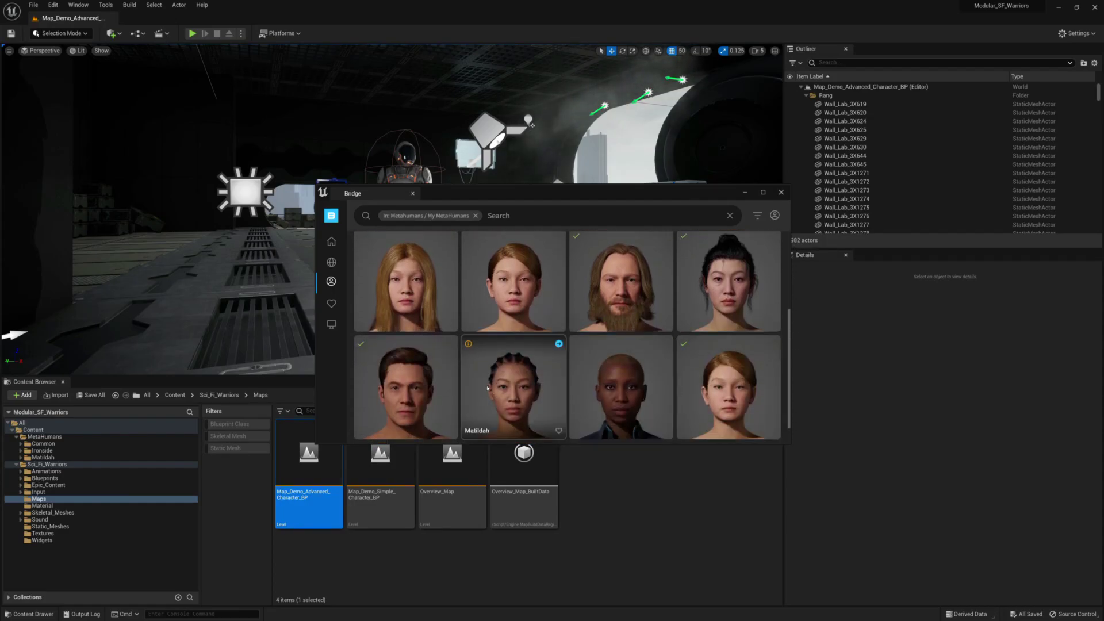
{"action": "left_click", "coordinate": [513, 384]}
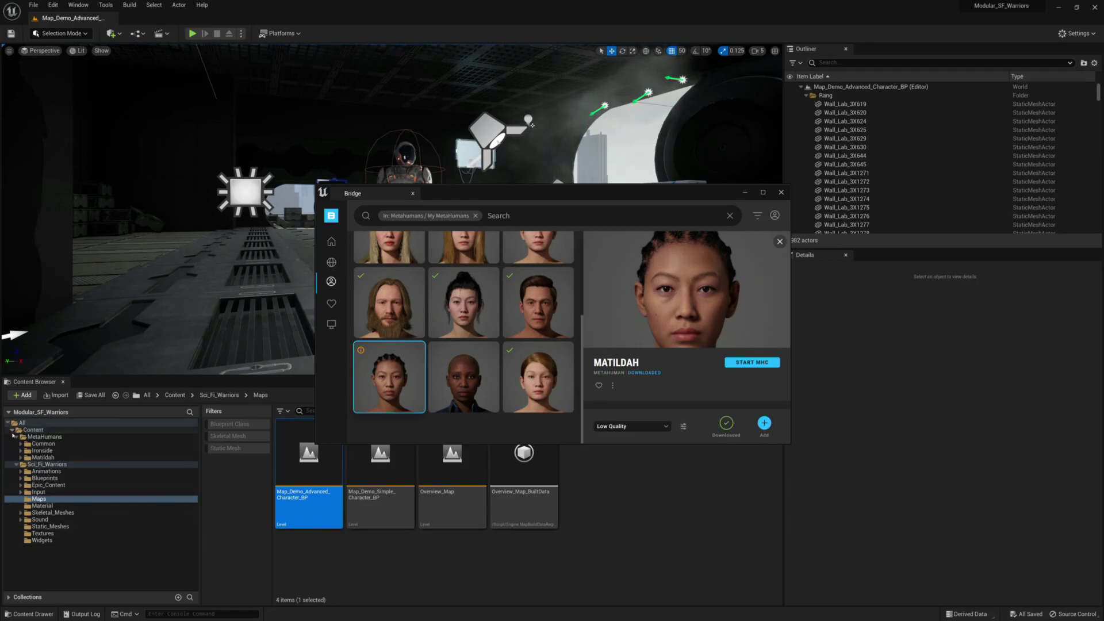
- Go to the Matildah folder under MetaHumans to view its blueprints, and close Quixel Bridge
{"action": "left_click", "coordinate": [43, 457]}
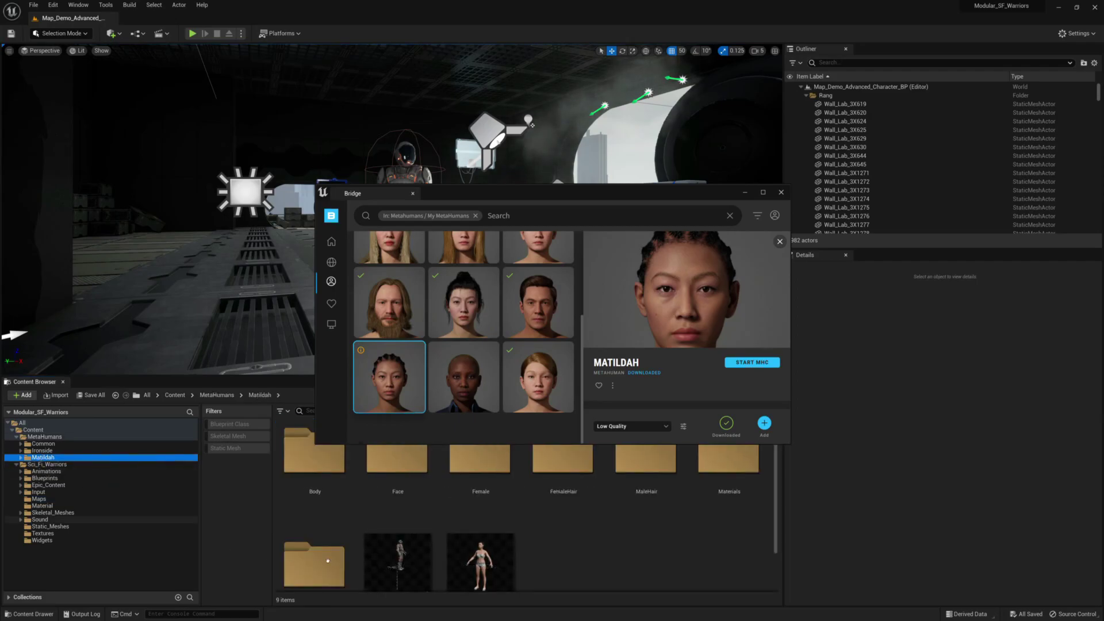
{"action": "scroll", "coordinate": [776, 523], "scroll_direction": "down", "scroll_amount": 1}
{"action": "scroll", "coordinate": [775, 523], "scroll_direction": "down", "scroll_amount": 1}
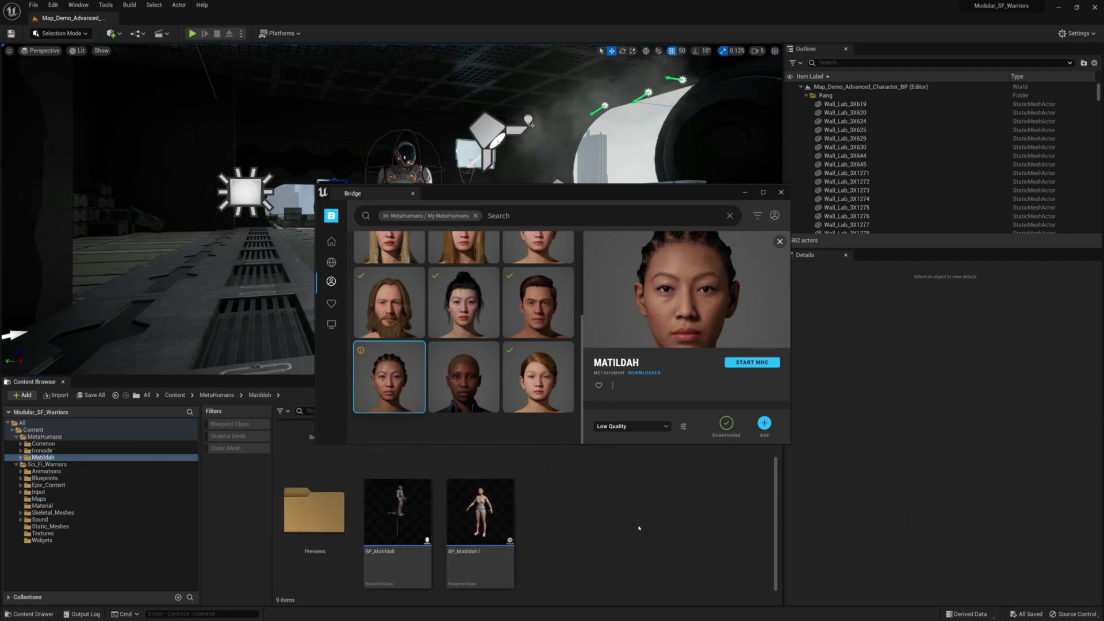
{"action": "left_click", "coordinate": [781, 193]}
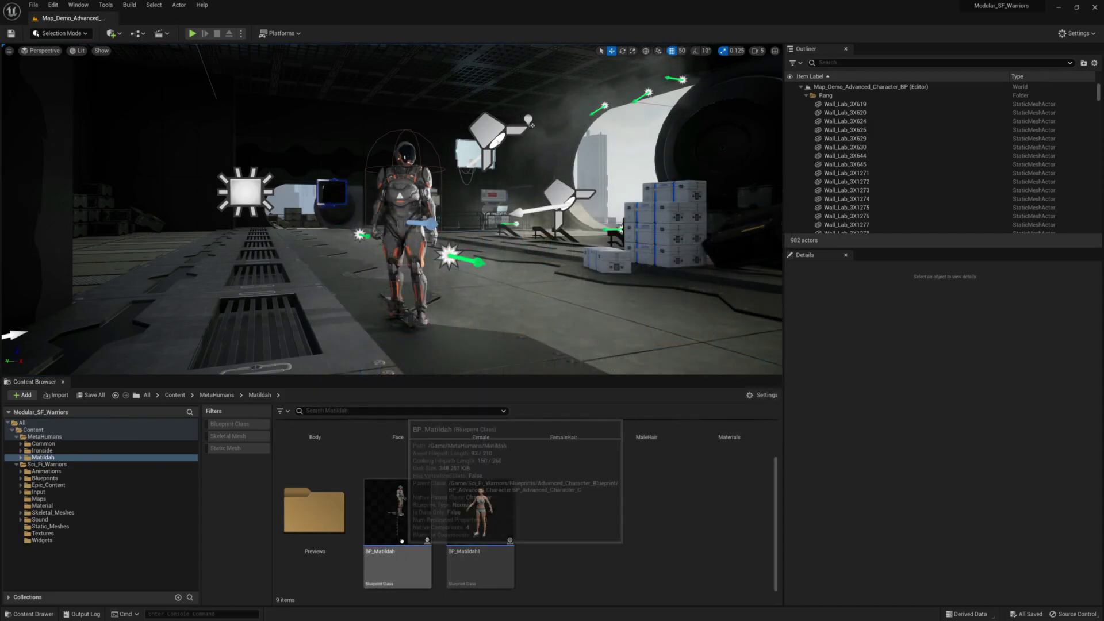
- Delete the BP_Matildah blueprint whose parent class is BP_Advanced_Character from the Matildah folder
{"action": "left_click", "coordinate": [488, 535]}
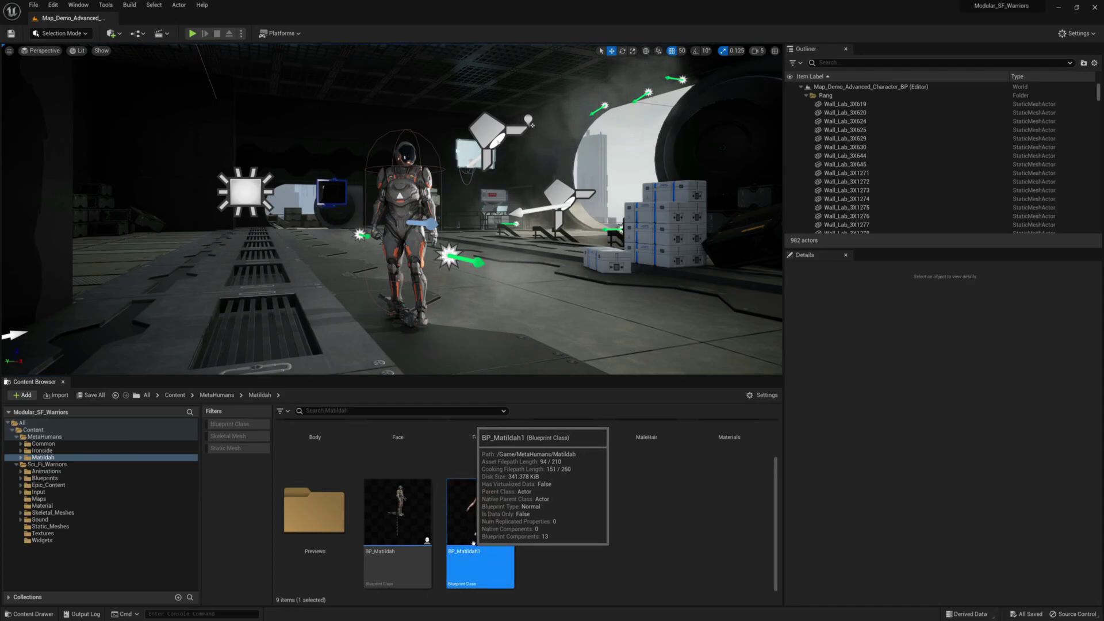
{"action": "left_click", "coordinate": [418, 518]}
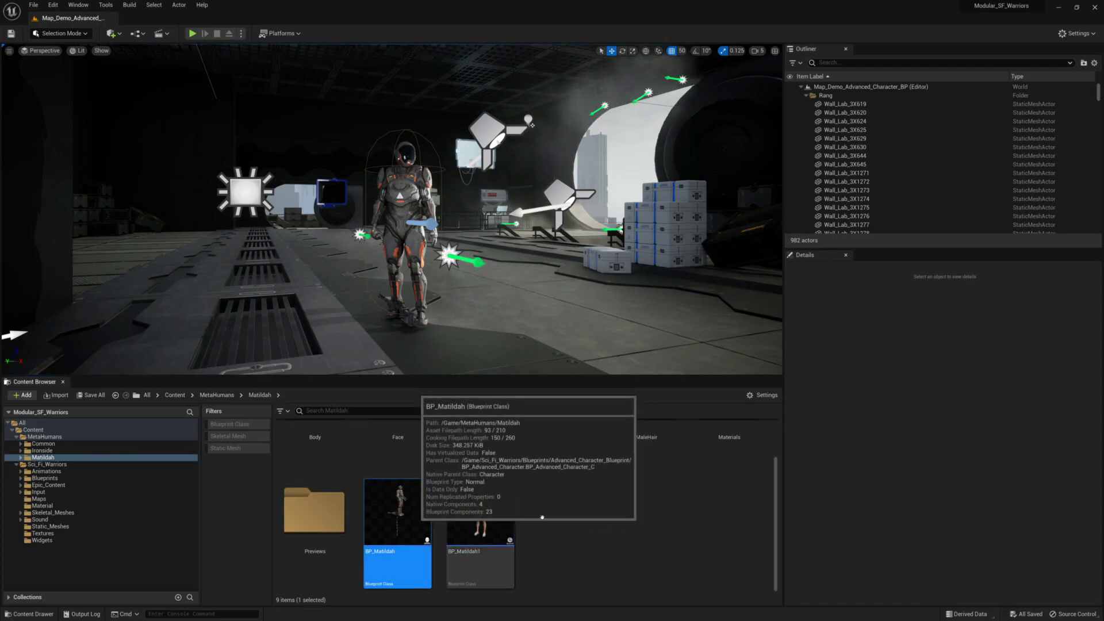
{"action": "key", "text": "Delete"}
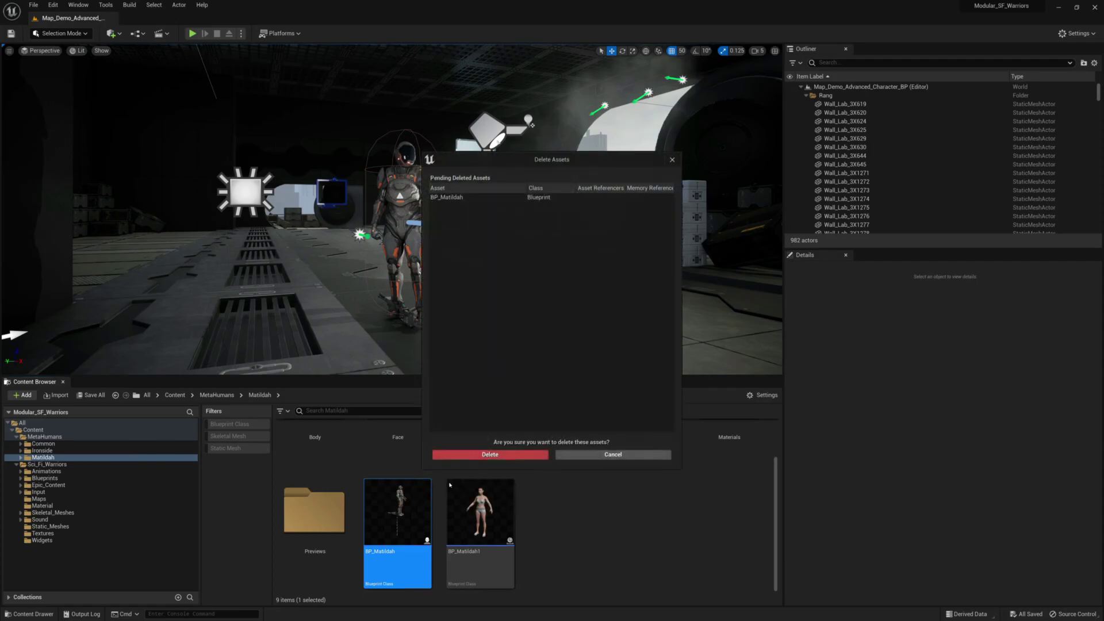
{"action": "left_click", "coordinate": [473, 453]}
- Rename the remaining BP_Matildah1 blueprint as BP_Matildah
{"action": "left_click", "coordinate": [397, 567]}
{"action": "mouse_move", "coordinate": [402, 512]}
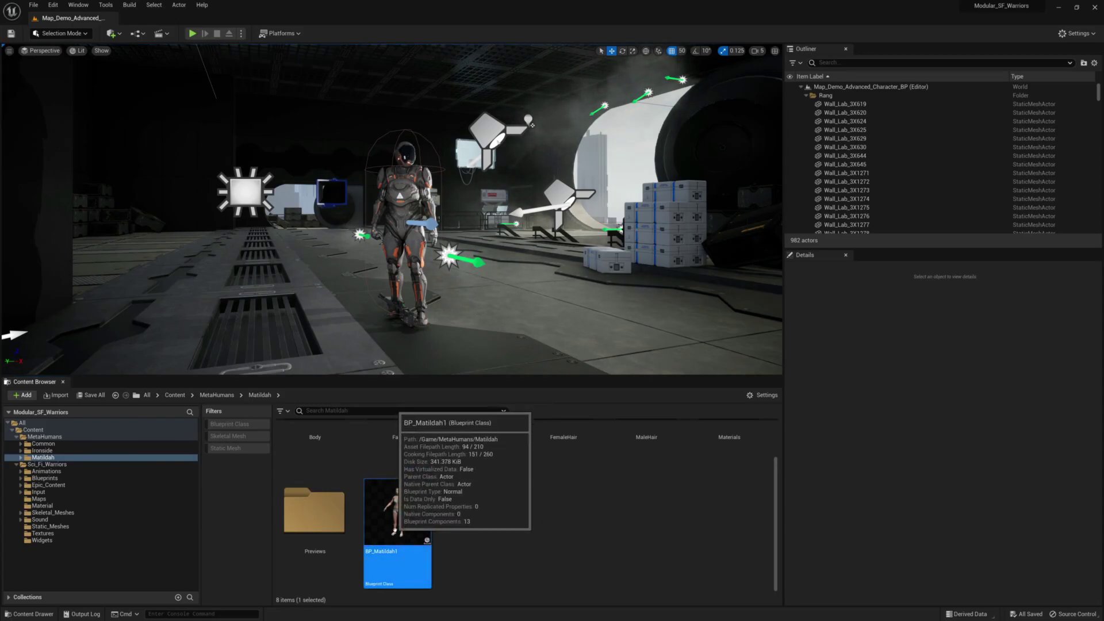
{"action": "key", "text": "F2"}
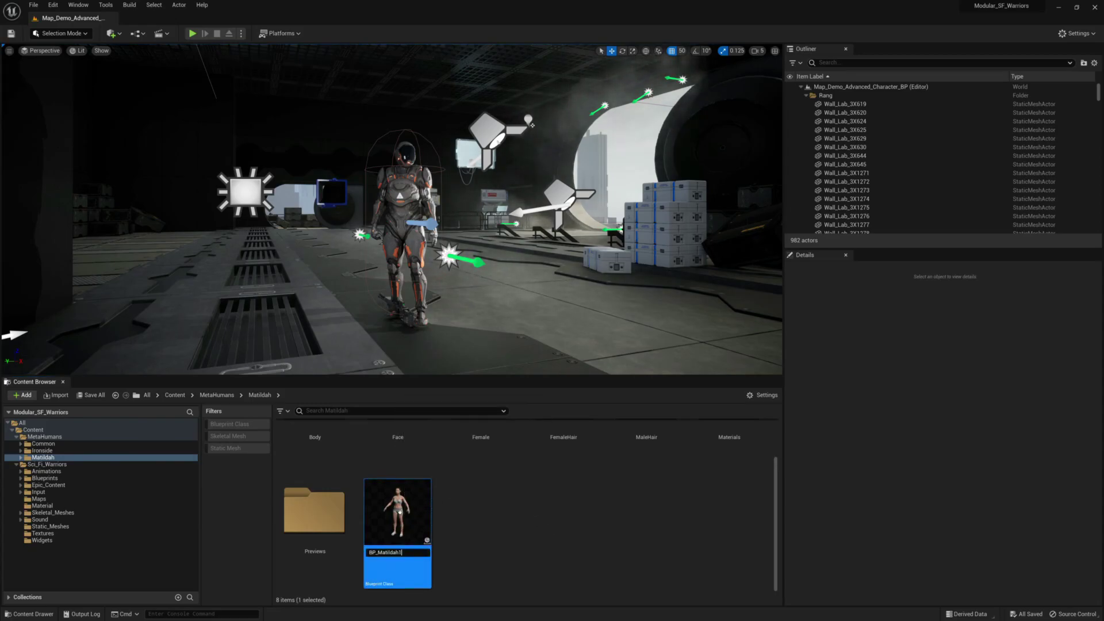
{"action": "key", "text": "Return"}
- Duplicate the BP_Matildah blueprint under the default name, check the copy in the Blueprint editor and close it
{"action": "right_click", "coordinate": [402, 512]}
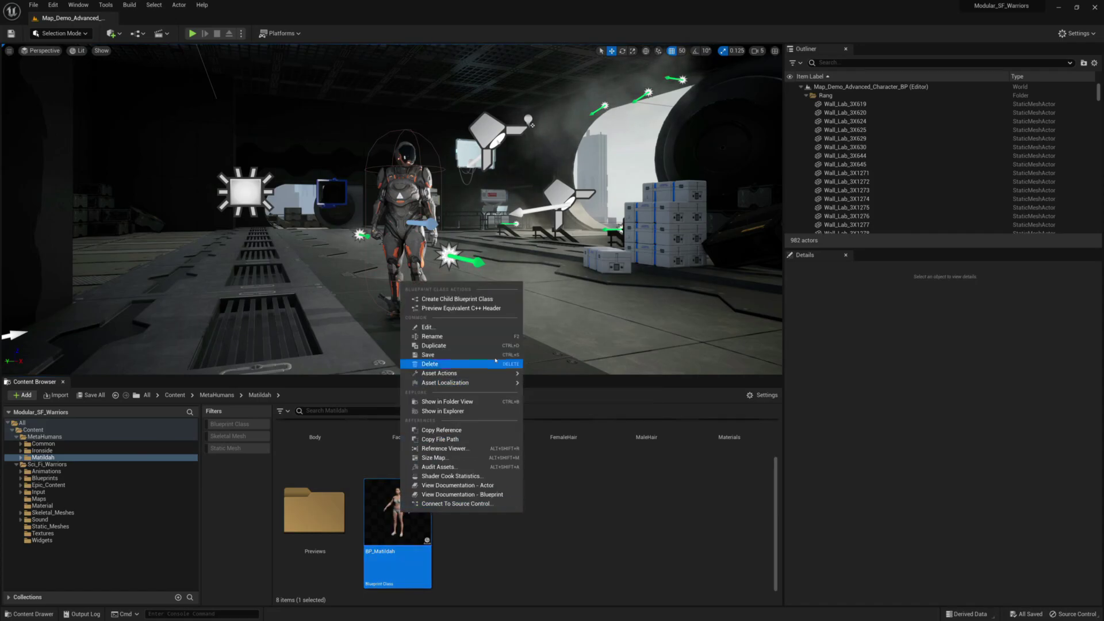
{"action": "left_click", "coordinate": [495, 345]}
{"action": "key", "text": "Return"}
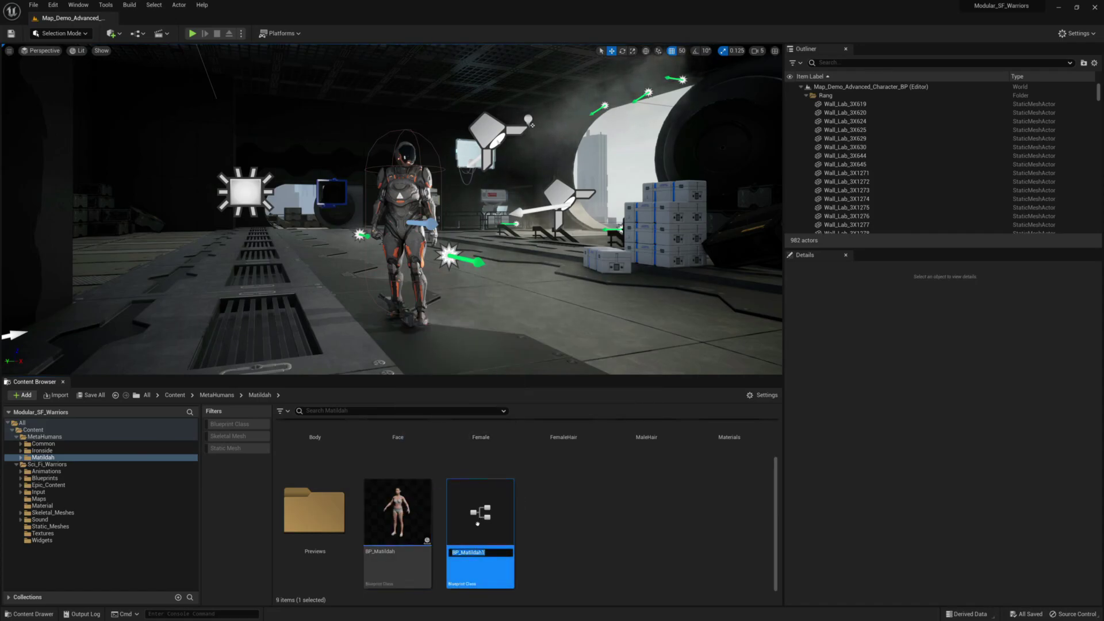
{"action": "double_click", "coordinate": [478, 527]}
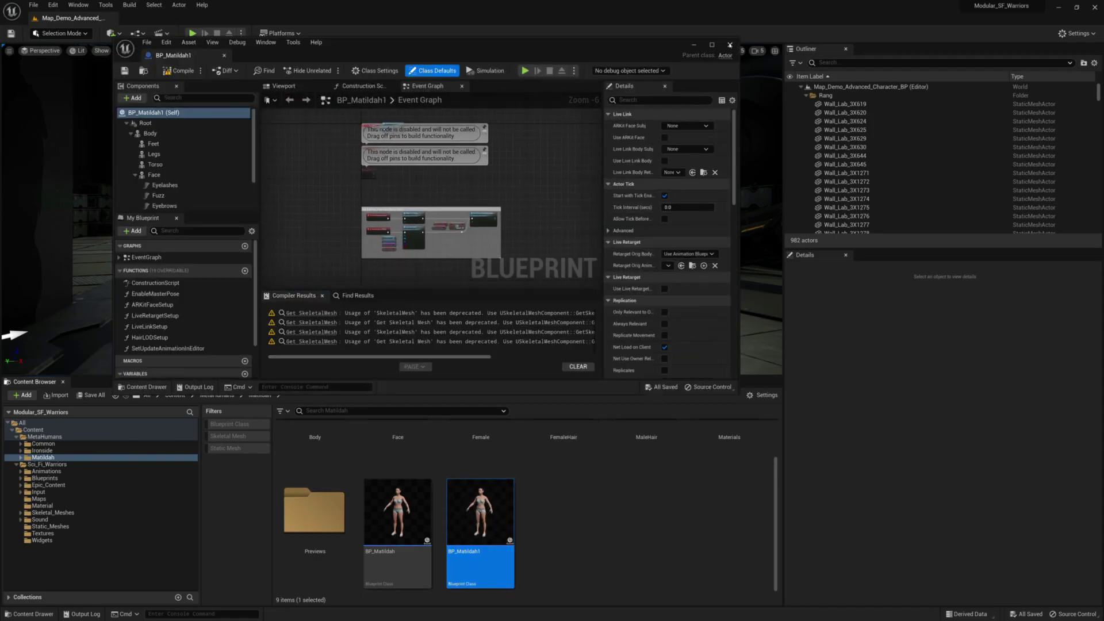
{"action": "left_click", "coordinate": [730, 45]}
- Open the BP_Matildah blueprint, reposition its editor window and show the character in the 3D viewport
{"action": "left_click", "coordinate": [410, 520]}
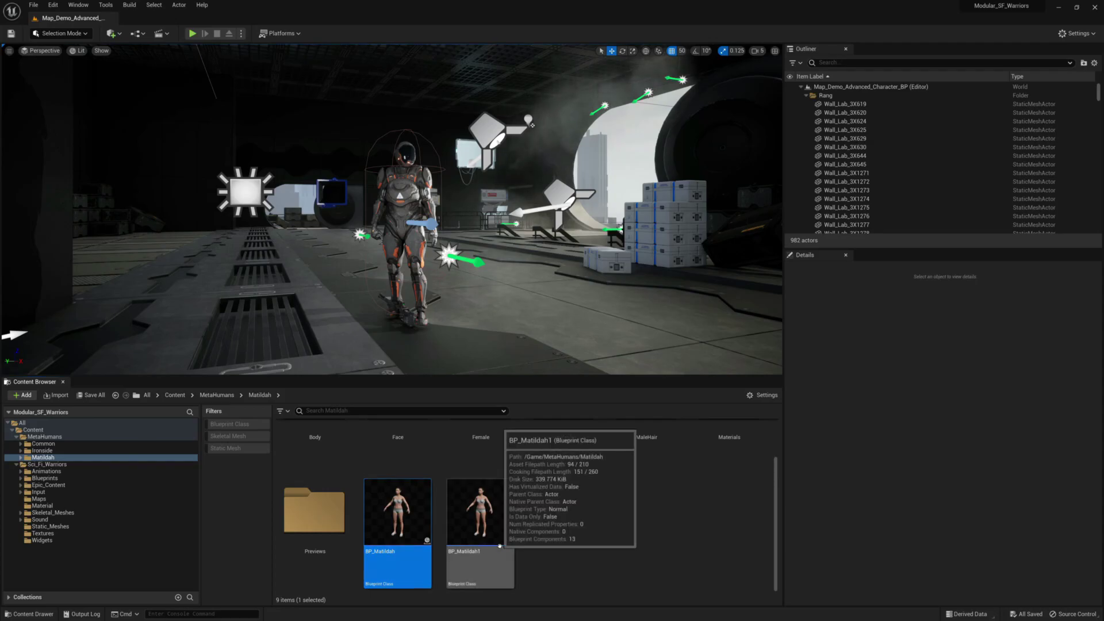
{"action": "double_click", "coordinate": [421, 525]}
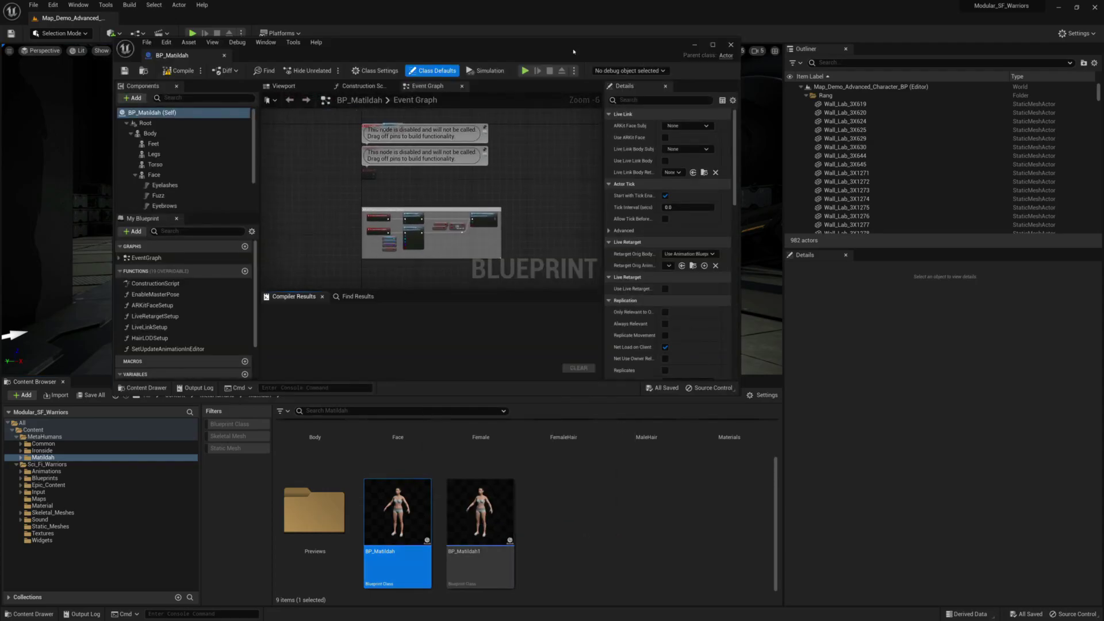
{"action": "left_click_drag", "start_coordinate": [582, 48], "coordinate": [660, 95]}
{"action": "mouse_move", "coordinate": [556, 106]}
{"action": "left_mouse_down"}
{"action": "mouse_move", "coordinate": [676, 314]}
{"action": "mouse_move", "coordinate": [677, 121]}
{"action": "mouse_move", "coordinate": [635, 123]}
{"action": "mouse_move", "coordinate": [470, 255]}
{"action": "mouse_move", "coordinate": [542, 122]}
{"action": "left_mouse_up"}
{"action": "left_click", "coordinate": [353, 158]}
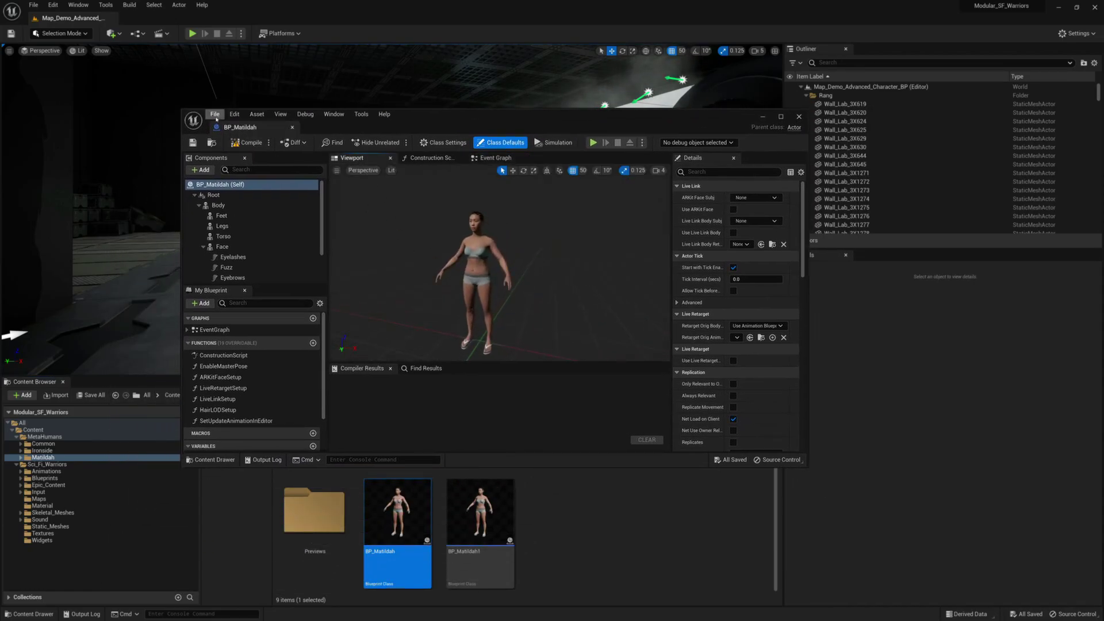
{"action": "left_click", "coordinate": [215, 114]}
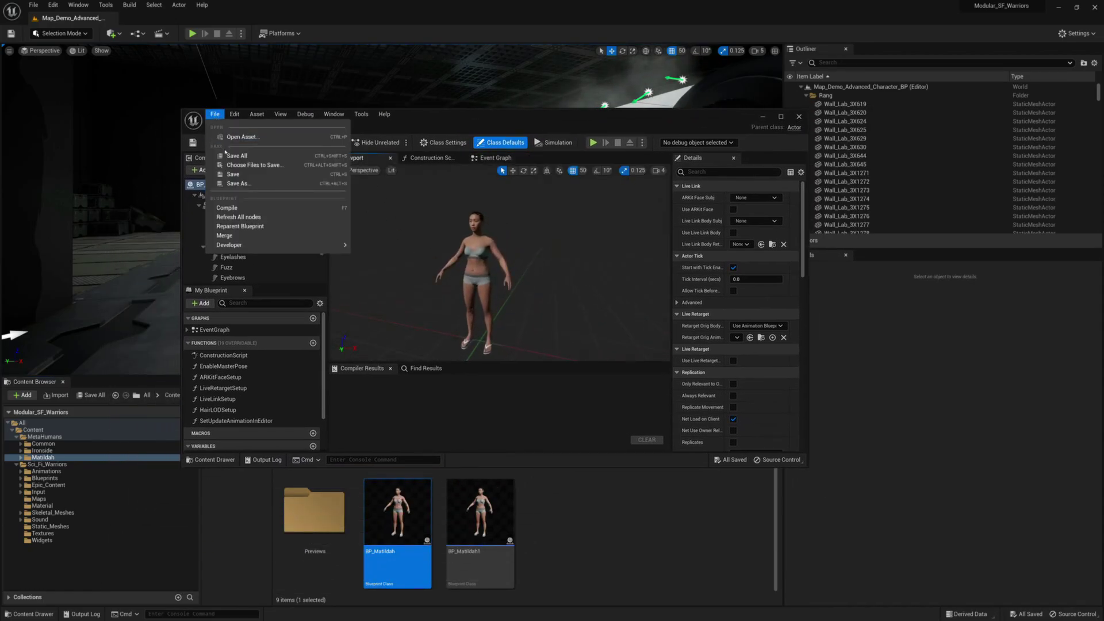
{"action": "left_click", "coordinate": [290, 227]}
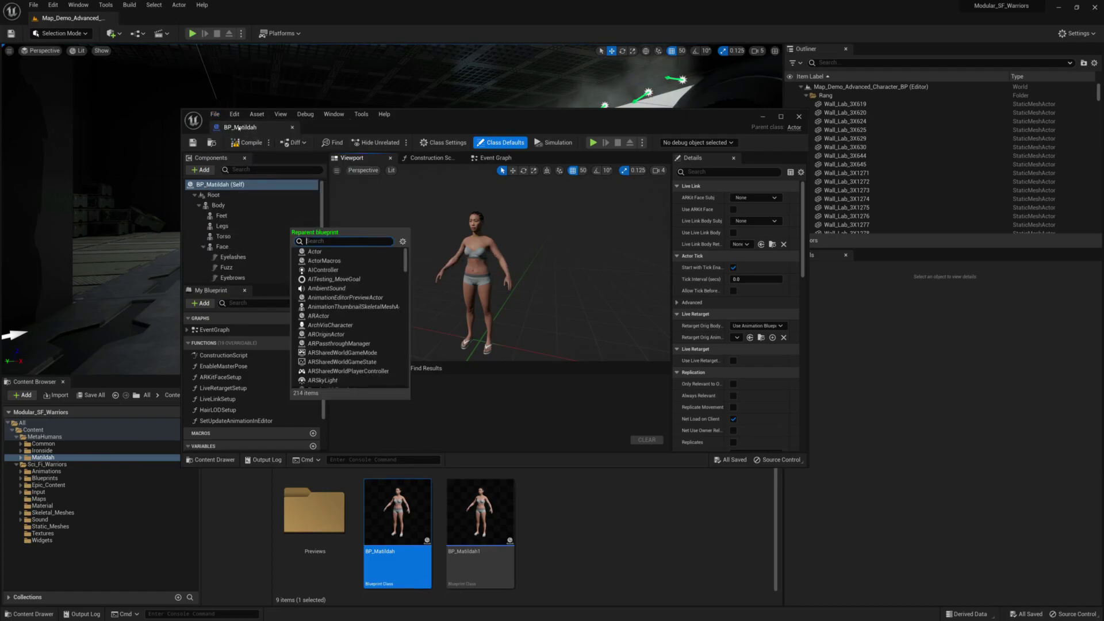
{"action": "left_click", "coordinate": [222, 246]}
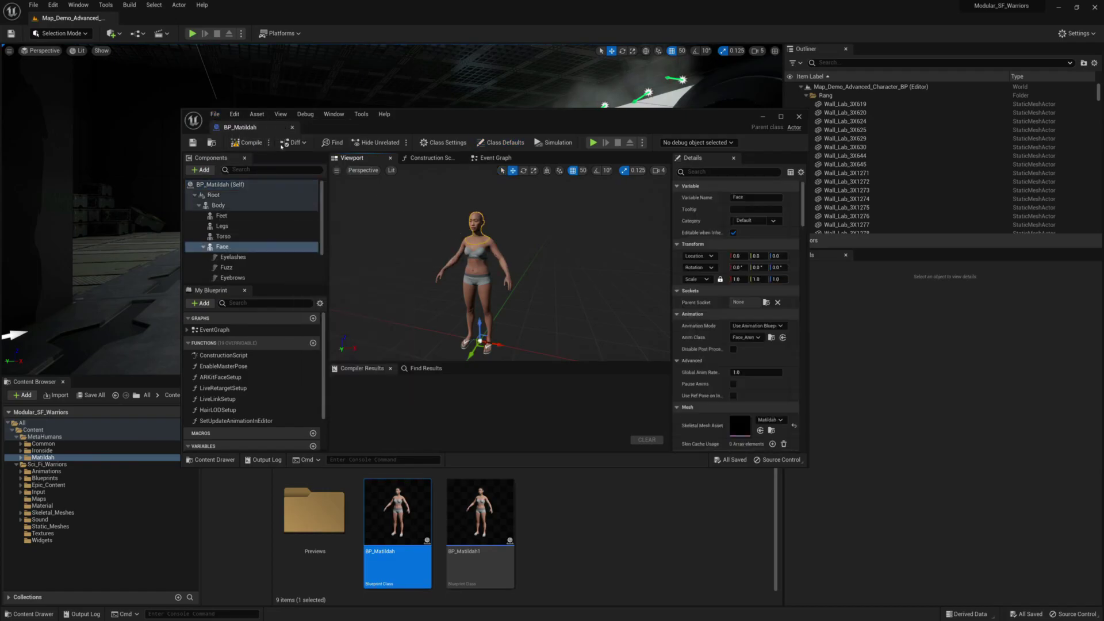
- Reparent the BP_Matildah blueprint to the BP_Advanced_Character class
{"action": "left_click", "coordinate": [214, 113]}
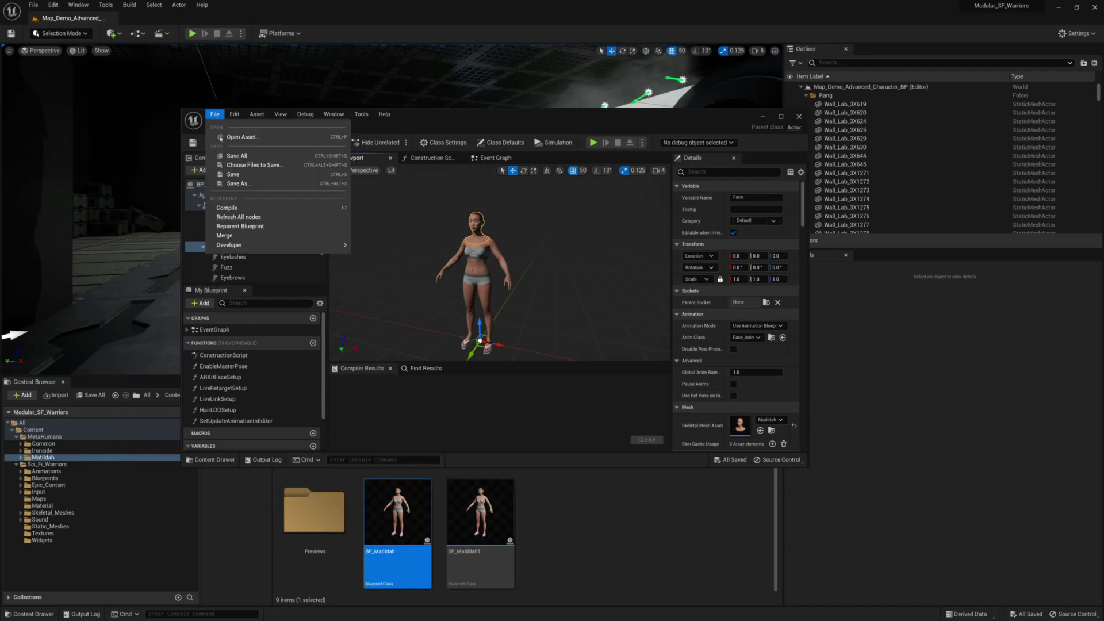
{"action": "left_click", "coordinate": [272, 230]}
{"action": "type", "text": "adva"}
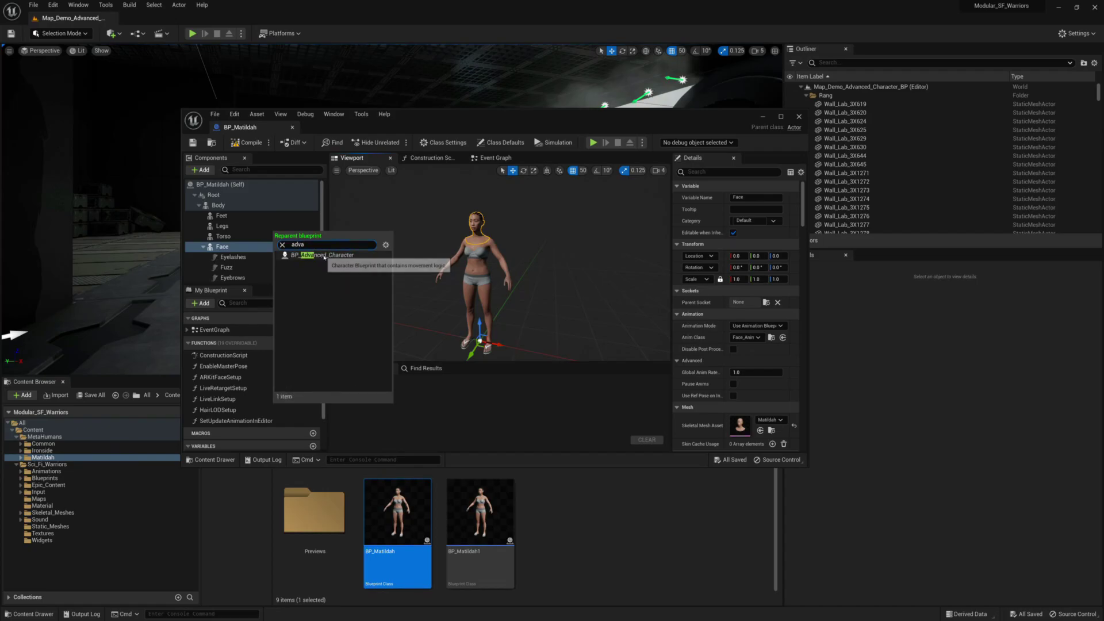
{"action": "left_click", "coordinate": [320, 257]}
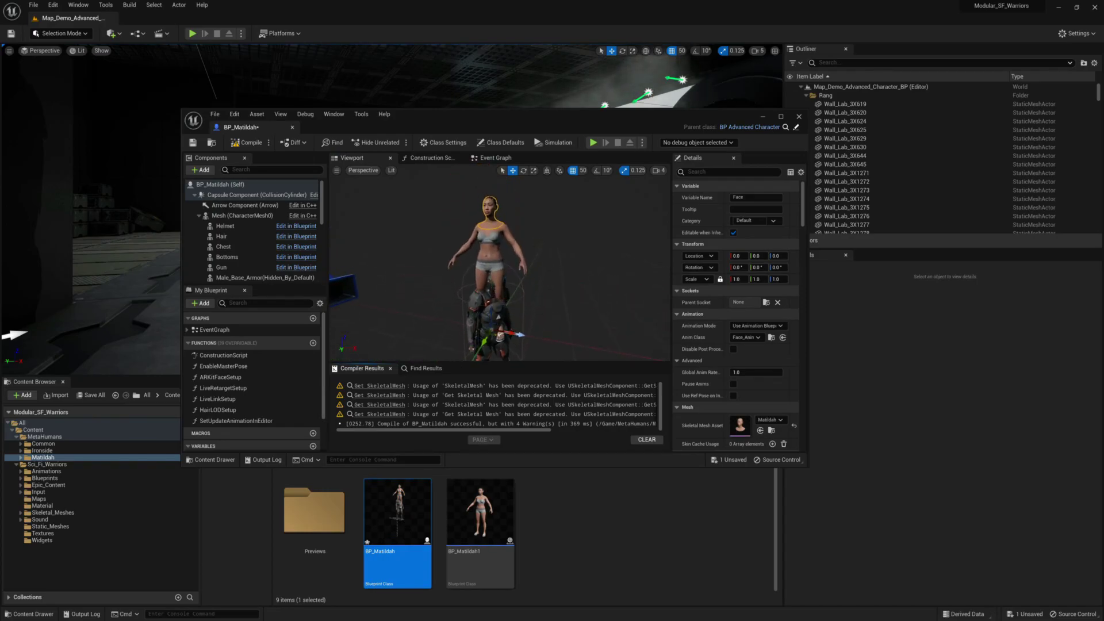
- Maximize the Blueprint editor and attach the Root component to Mesh (CharacterMesh0) in the component hierarchy
{"action": "mouse_move", "coordinate": [323, 215]}
{"action": "left_mouse_down"}
{"action": "mouse_move", "coordinate": [323, 239]}
{"action": "mouse_move", "coordinate": [323, 208]}
{"action": "mouse_move", "coordinate": [322, 219]}
{"action": "left_mouse_up"}
{"action": "left_click", "coordinate": [217, 230]}
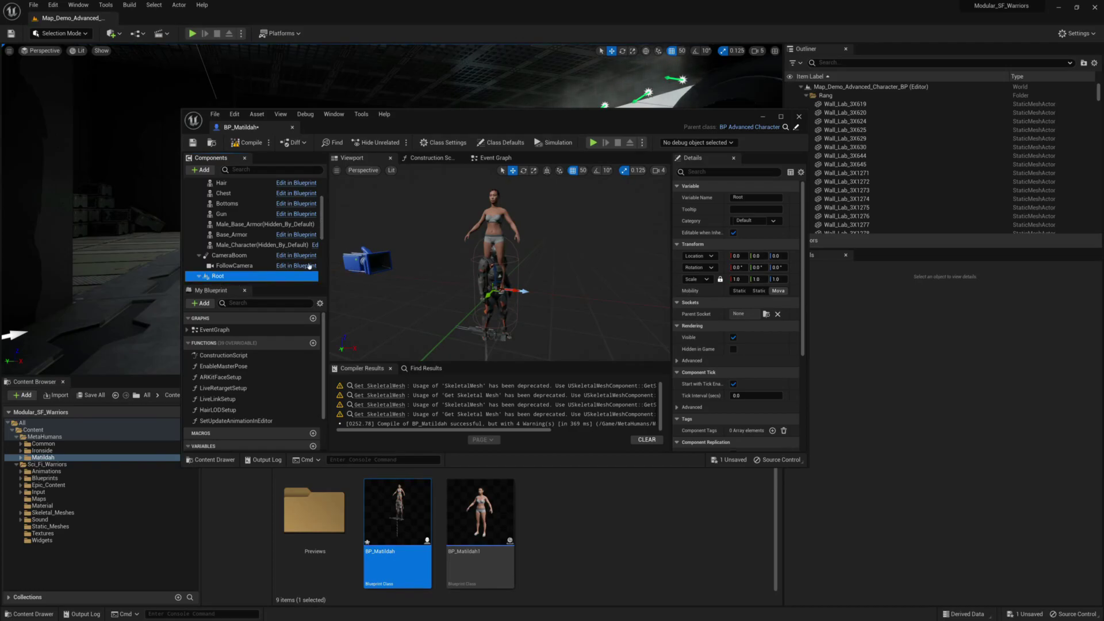
{"action": "double_click", "coordinate": [437, 117]}
{"action": "left_click_drag", "start_coordinate": [246, 163], "coordinate": [40, 116]}
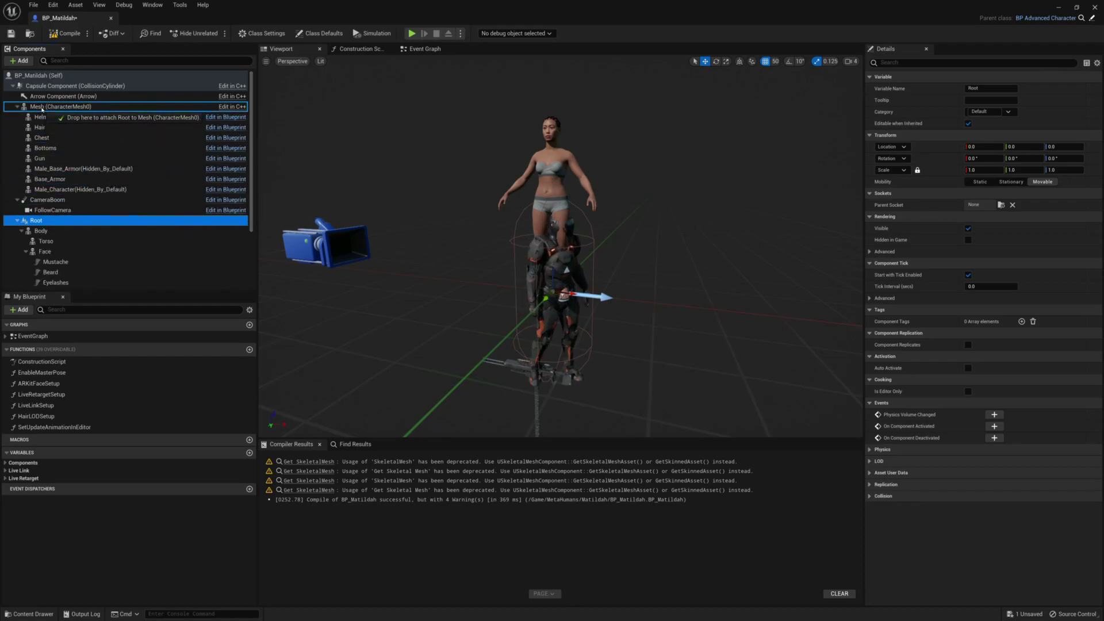
{"action": "left_click_drag", "start_coordinate": [41, 108], "coordinate": [42, 108]}
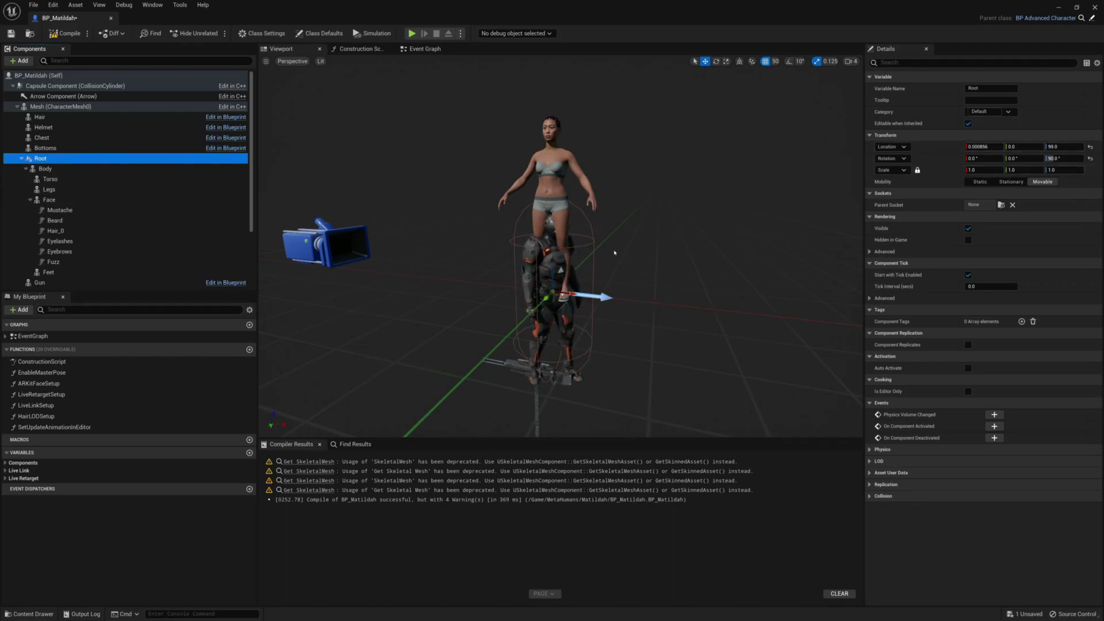
- Zero the Root component's location and rotation on all axes and compile the blueprint
{"action": "left_click", "coordinate": [980, 148]}
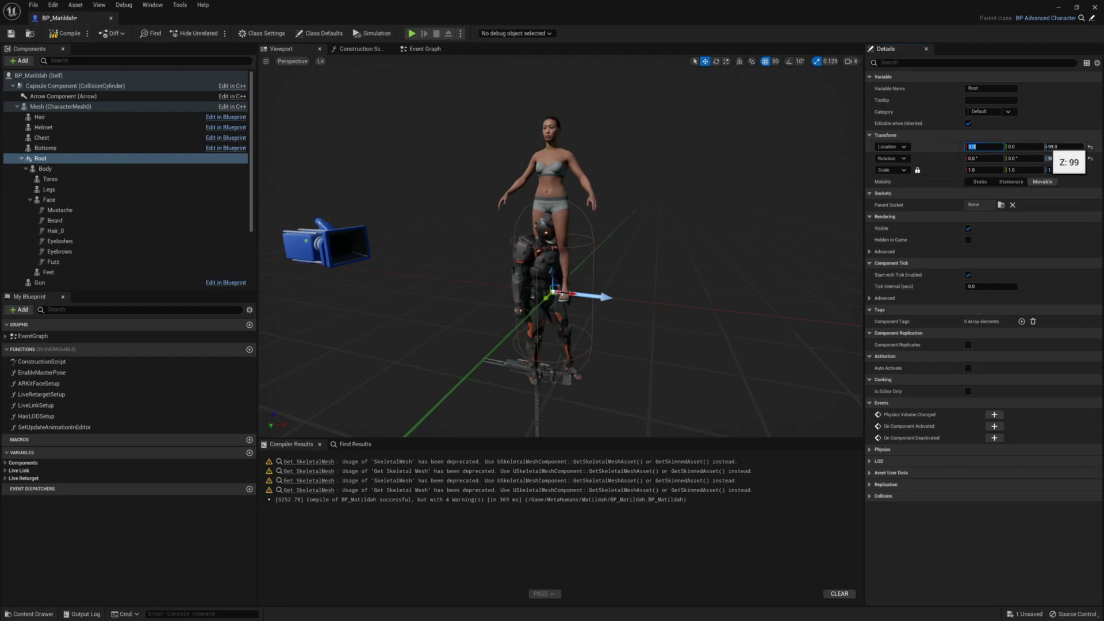
{"action": "key", "text": "Return"}
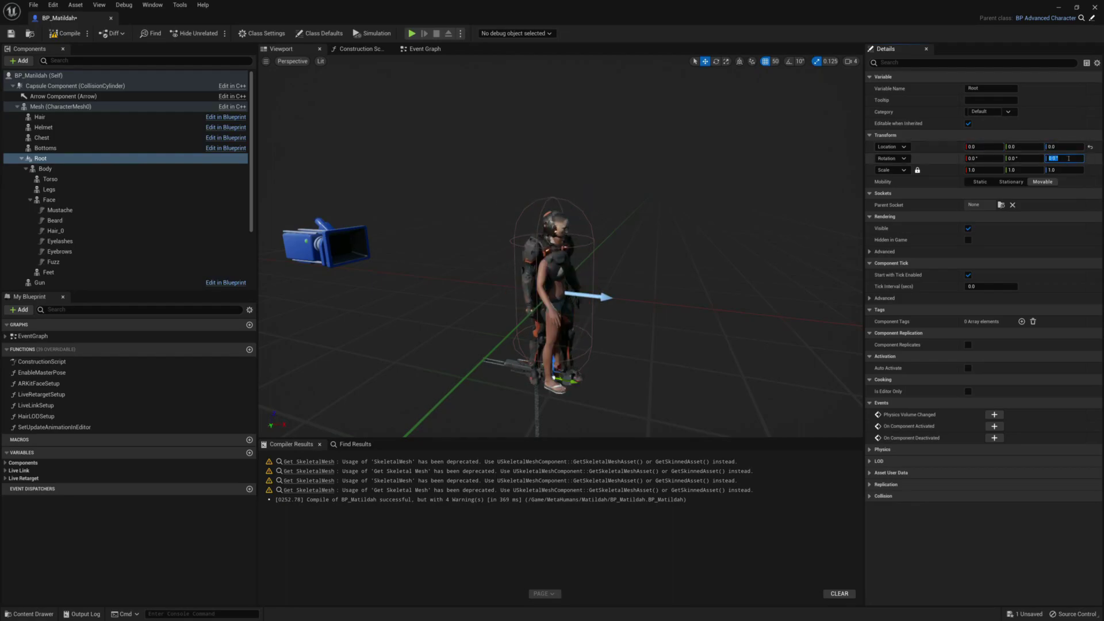
{"action": "right_click_drag", "start_coordinate": [455, 149], "coordinate": [511, 150]}
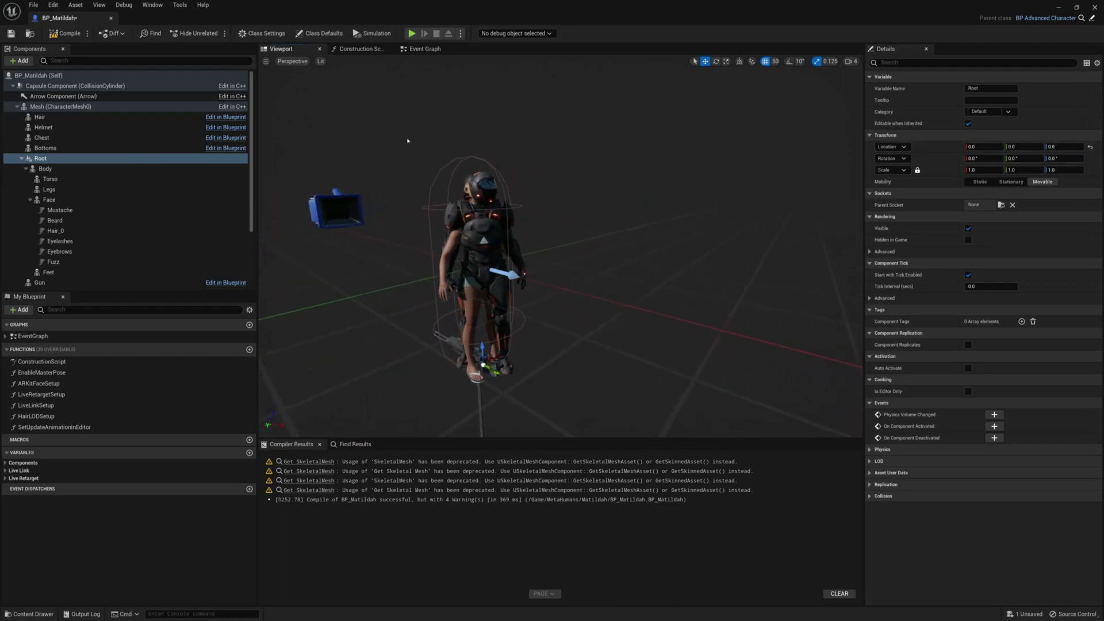
{"action": "left_click", "coordinate": [77, 35]}
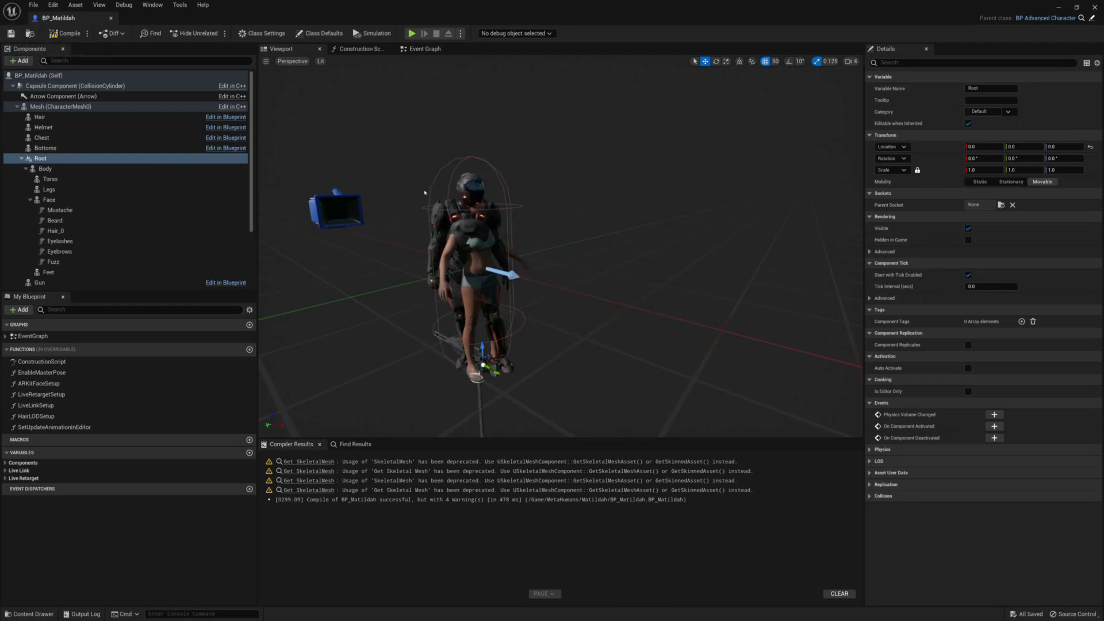
- Select the Body component and examine how the MetaHuman body overlaps the armoured character
{"action": "scroll", "coordinate": [367, 319], "scroll_direction": "up", "scroll_amount": 3}
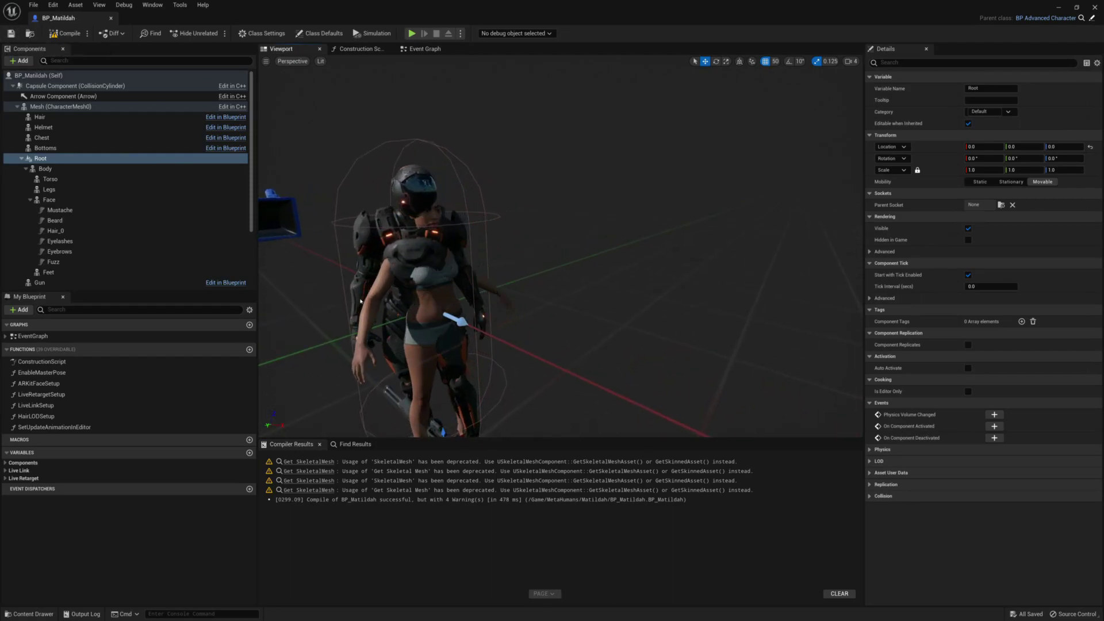
{"action": "left_click", "coordinate": [380, 293]}
{"action": "right_click_drag", "start_coordinate": [380, 293], "coordinate": [411, 267]}
{"action": "mouse_move", "coordinate": [552, 267]}
{"action": "right_mouse_down"}
{"action": "mouse_move", "coordinate": [521, 253]}
{"action": "mouse_move", "coordinate": [460, 256]}
{"action": "mouse_move", "coordinate": [542, 261]}
{"action": "right_mouse_up"}
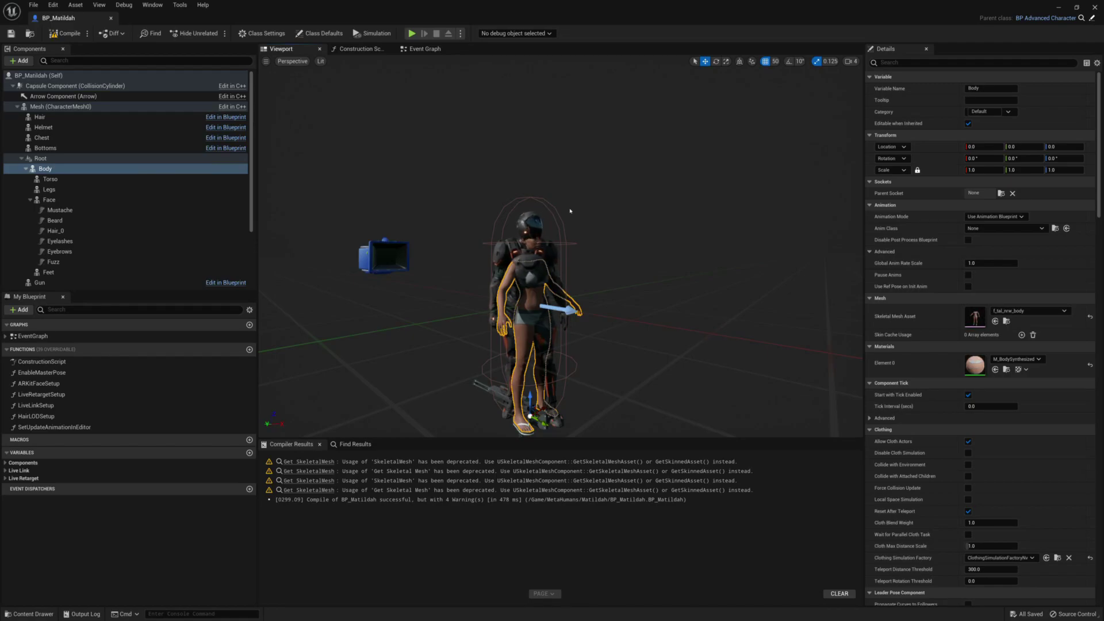
{"action": "right_click_drag", "start_coordinate": [621, 230], "coordinate": [528, 225]}
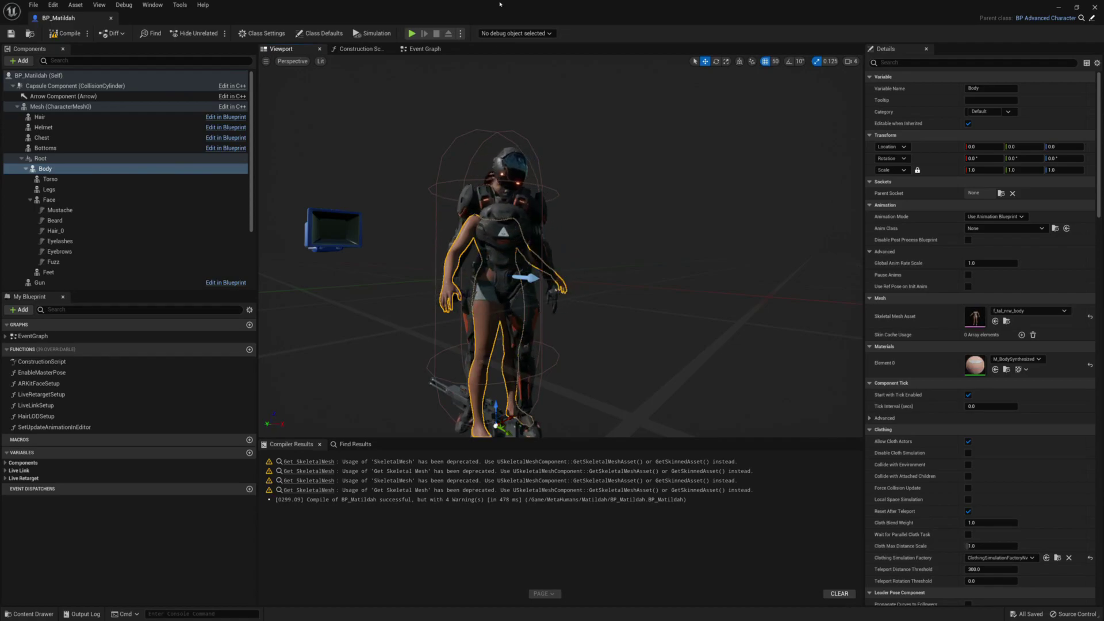
- Restore the Blueprint editor window to a smaller size and look up SK_Manny_Female_Base in the Skeletal_Meshes/UE5_Skeleton folder
{"action": "double_click", "coordinate": [530, 17]}
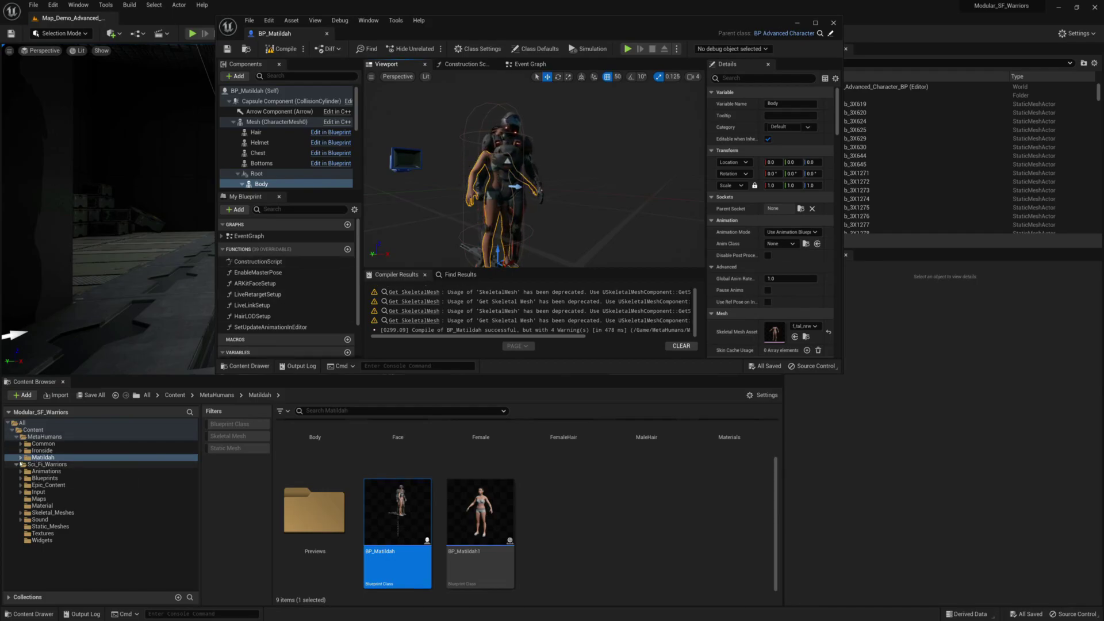
{"action": "left_click", "coordinate": [20, 512]}
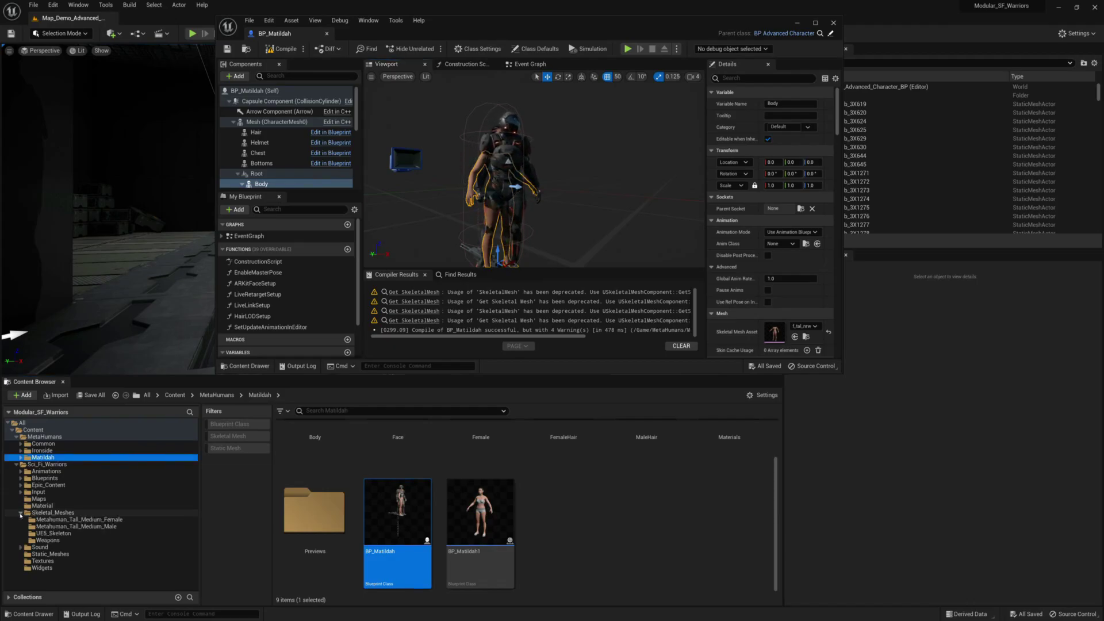
{"action": "left_click", "coordinate": [51, 533]}
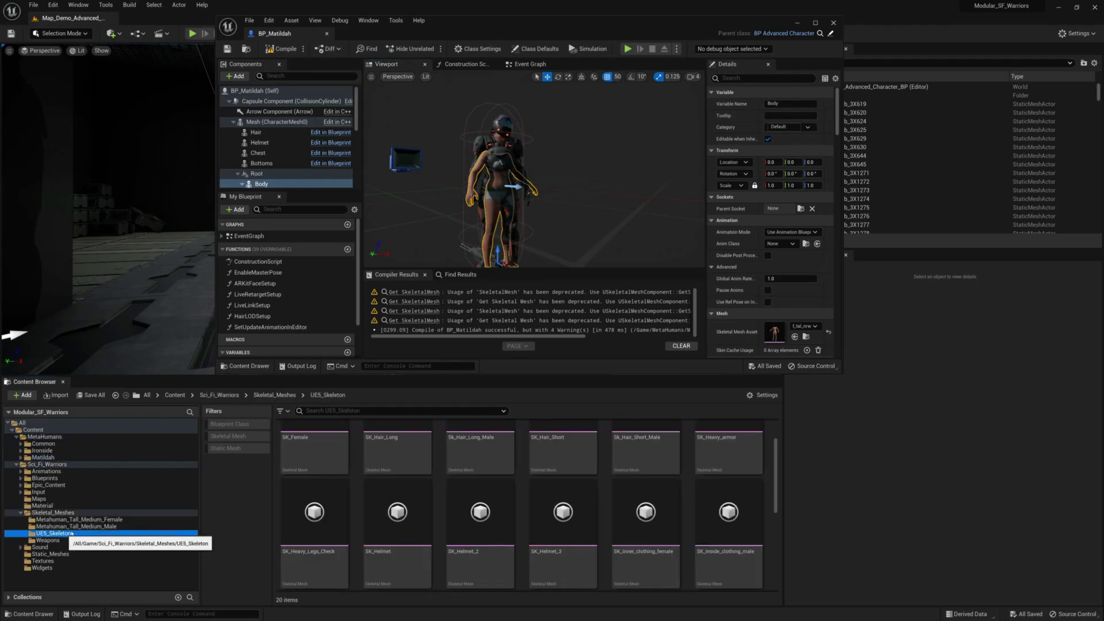
{"action": "scroll", "coordinate": [775, 540], "scroll_direction": "down", "scroll_amount": 3}
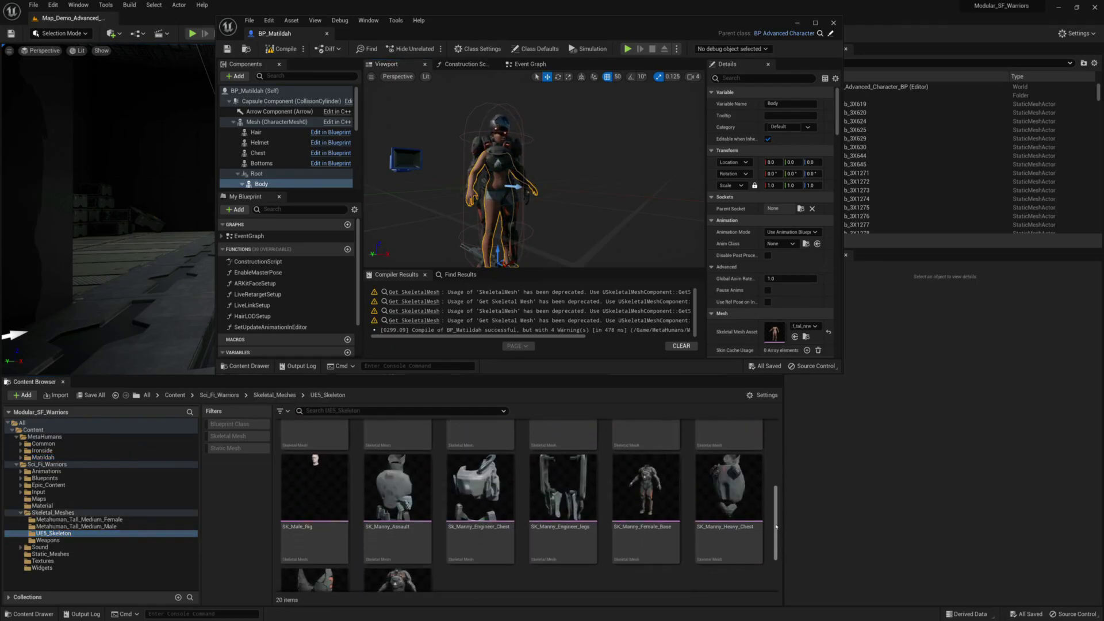
{"action": "left_click", "coordinate": [646, 460]}
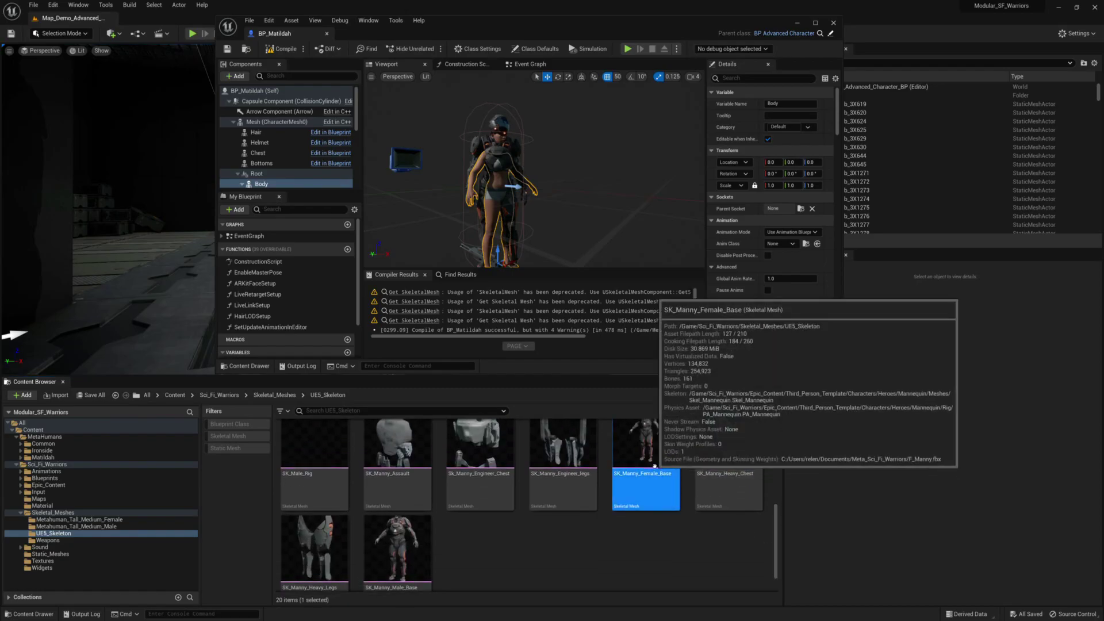
{"action": "left_click_drag", "start_coordinate": [775, 544], "coordinate": [777, 528]}
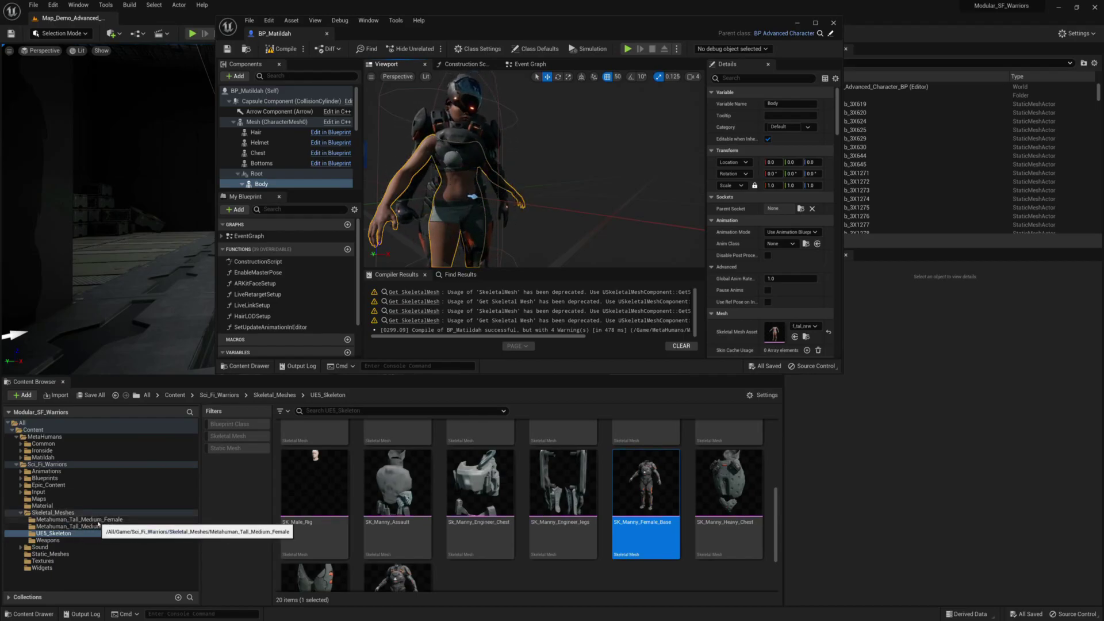
- Assign SK_Metahuman_Tal_Female from Metahuman_Tall_Medium_Female as the Body component's skeletal mesh and reset its Element 0 material to default
{"action": "left_click", "coordinate": [79, 519]}
{"action": "left_click", "coordinate": [636, 506]}
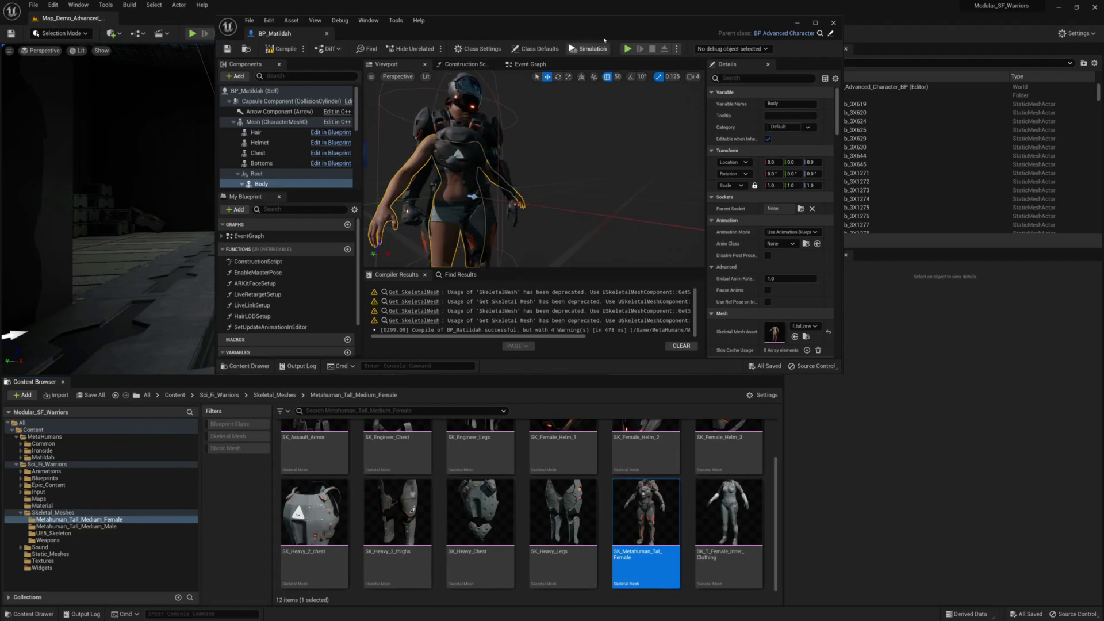
{"action": "double_click", "coordinate": [606, 33]}
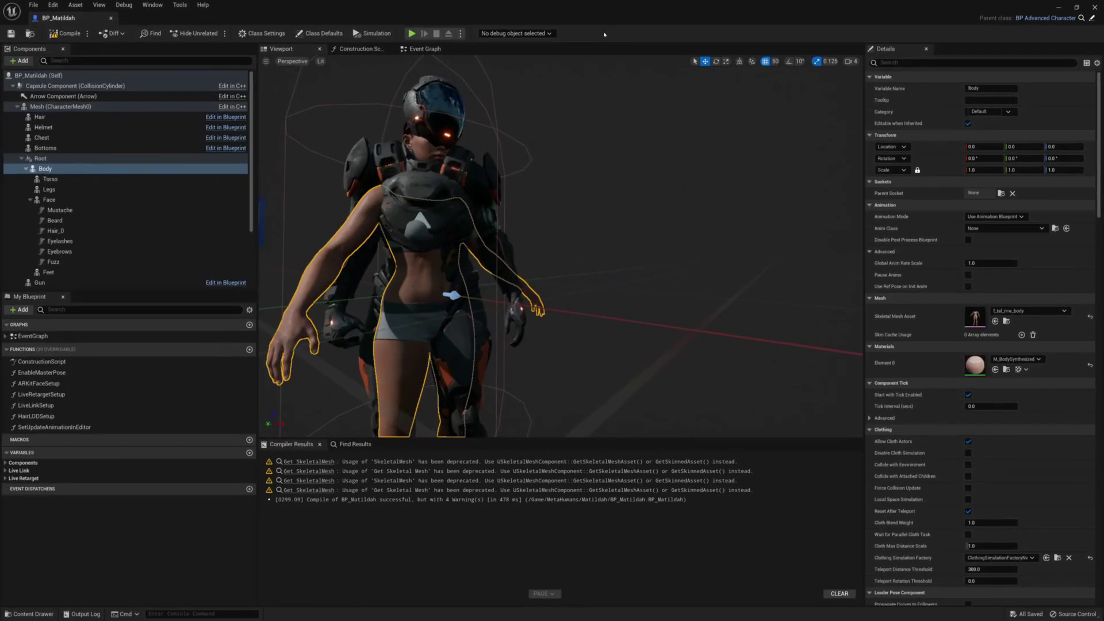
{"action": "left_click", "coordinate": [45, 169]}
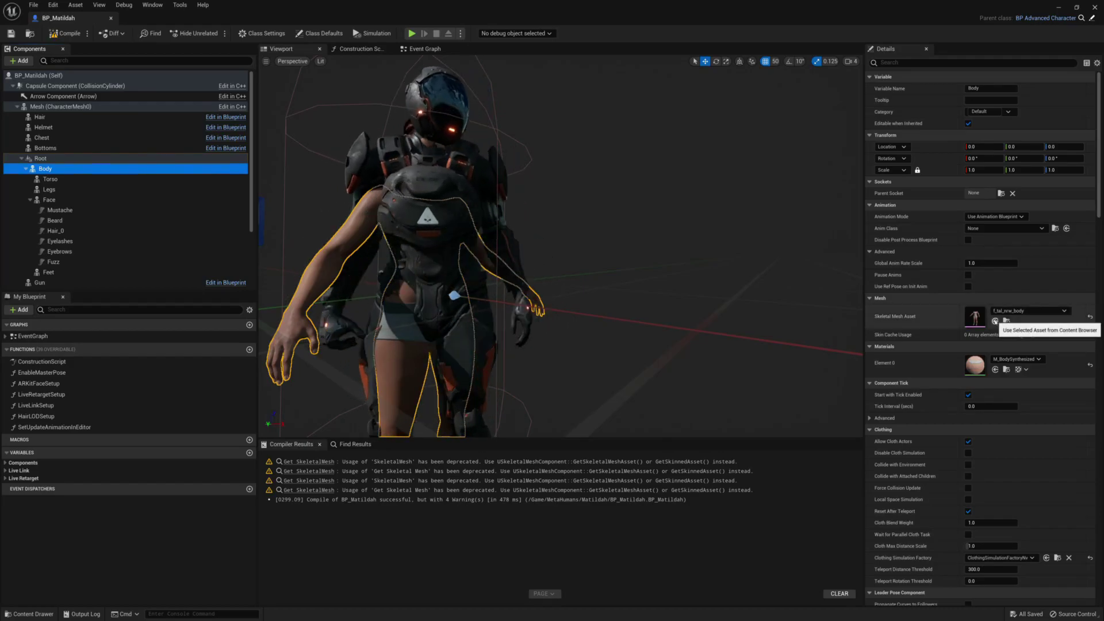
{"action": "left_click", "coordinate": [995, 322]}
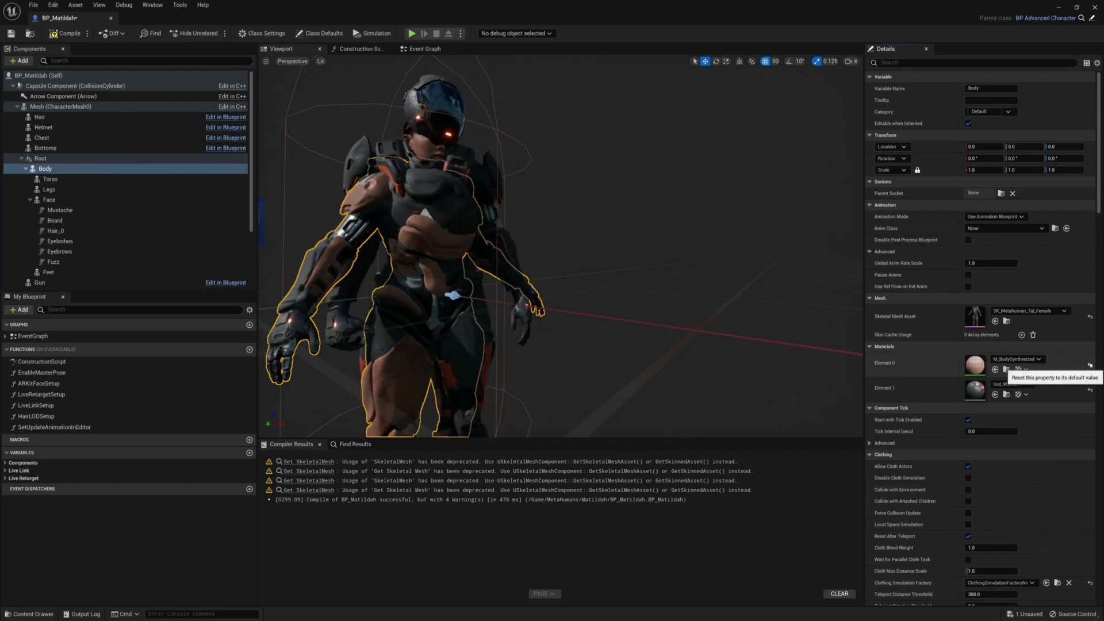
{"action": "left_click", "coordinate": [1090, 364]}
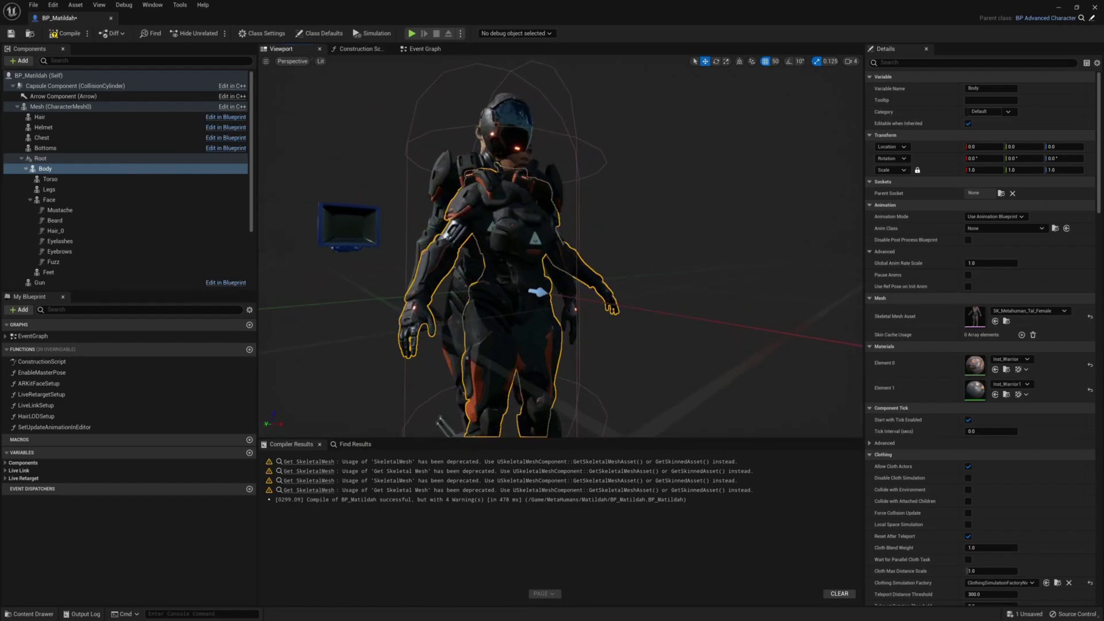
- Make the inherited Base_Armor mesh invisible and keep its anim tick option at Always Tick Pose and Refresh Bones
{"action": "left_click", "coordinate": [487, 139]}
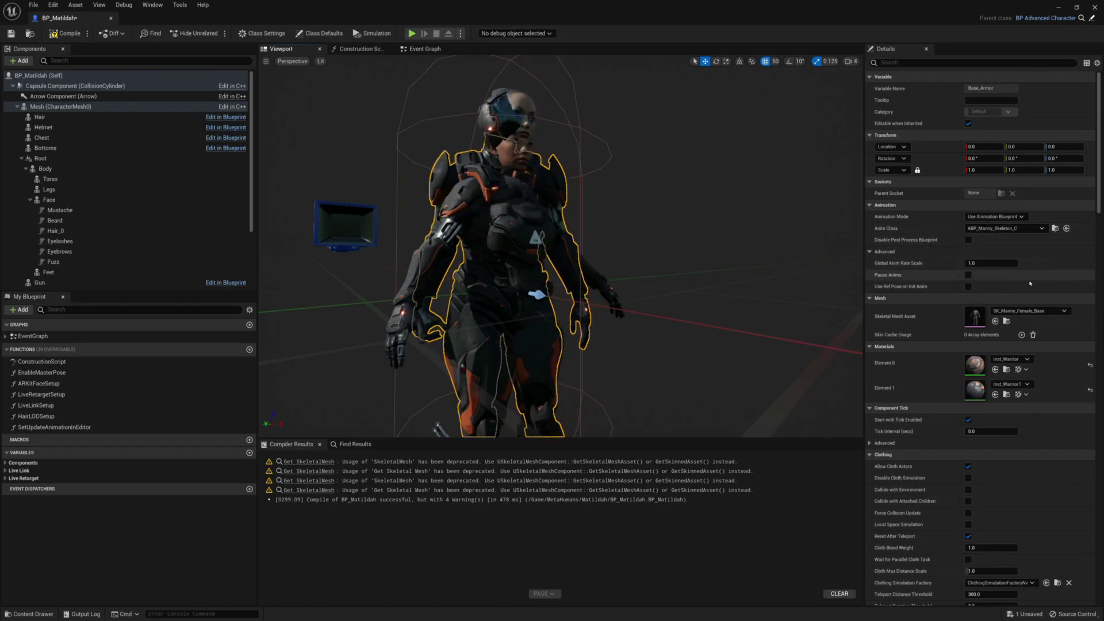
{"action": "left_click", "coordinate": [911, 64]}
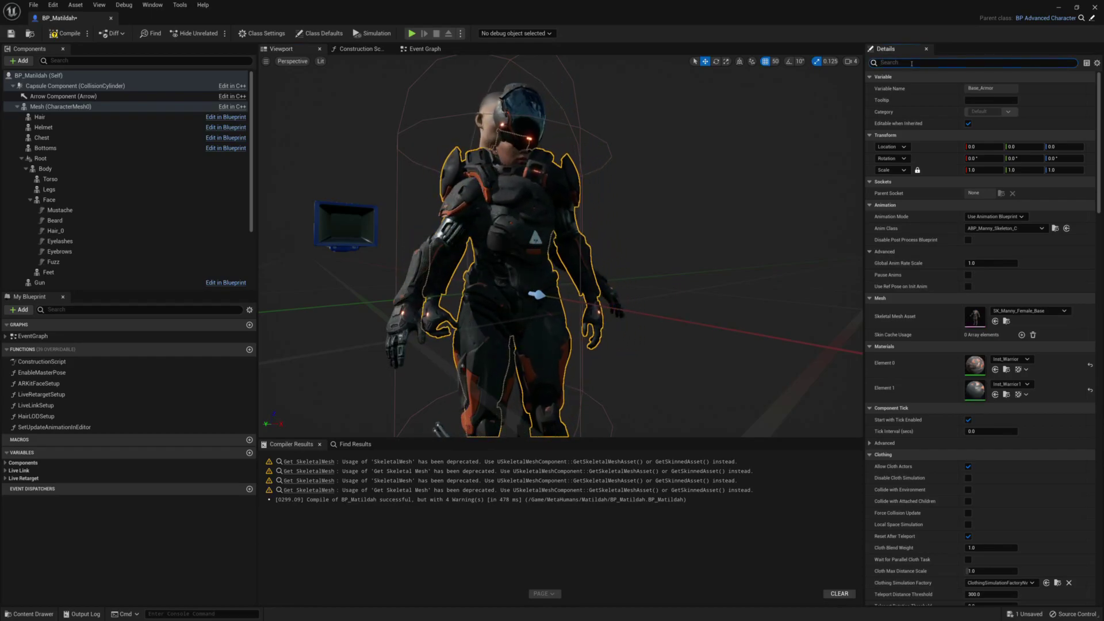
{"action": "type", "text": "v"}
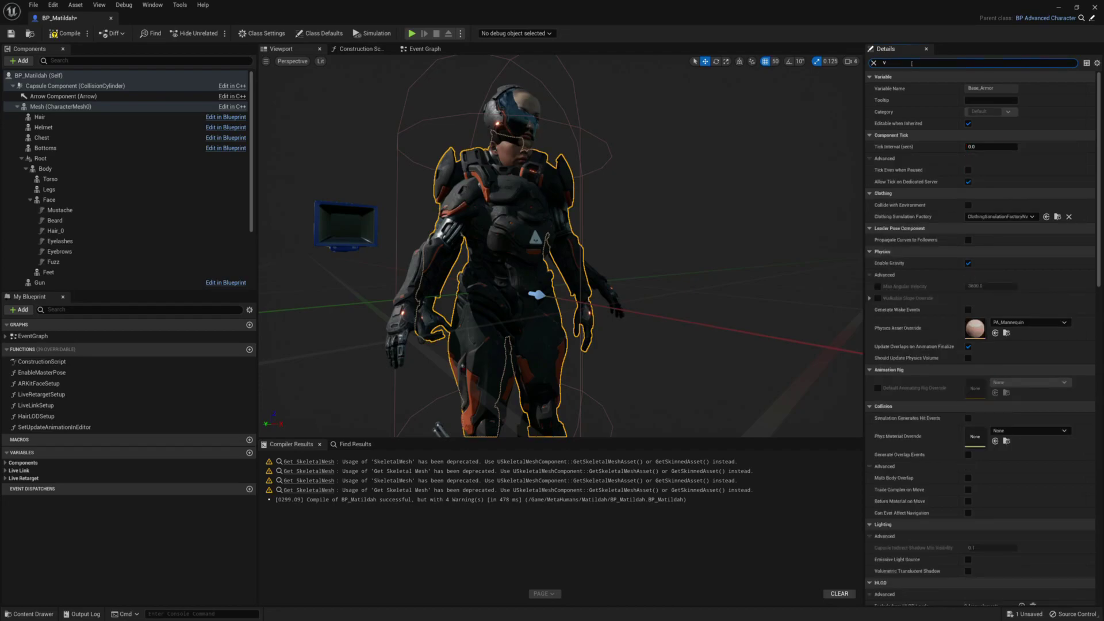
{"action": "type", "text": "is"}
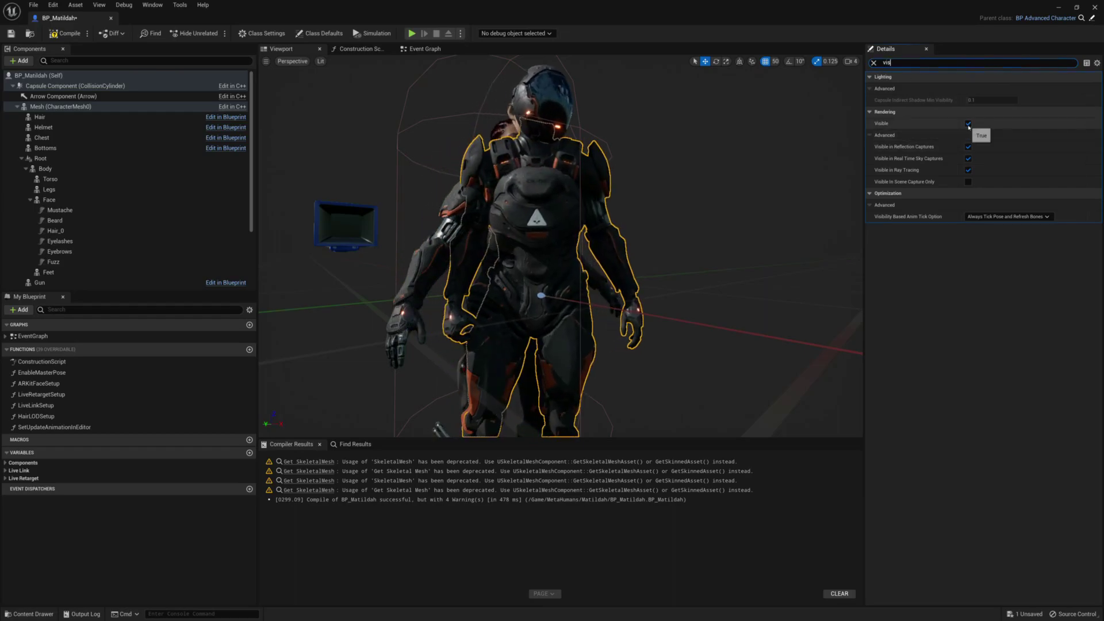
{"action": "left_click", "coordinate": [968, 124]}
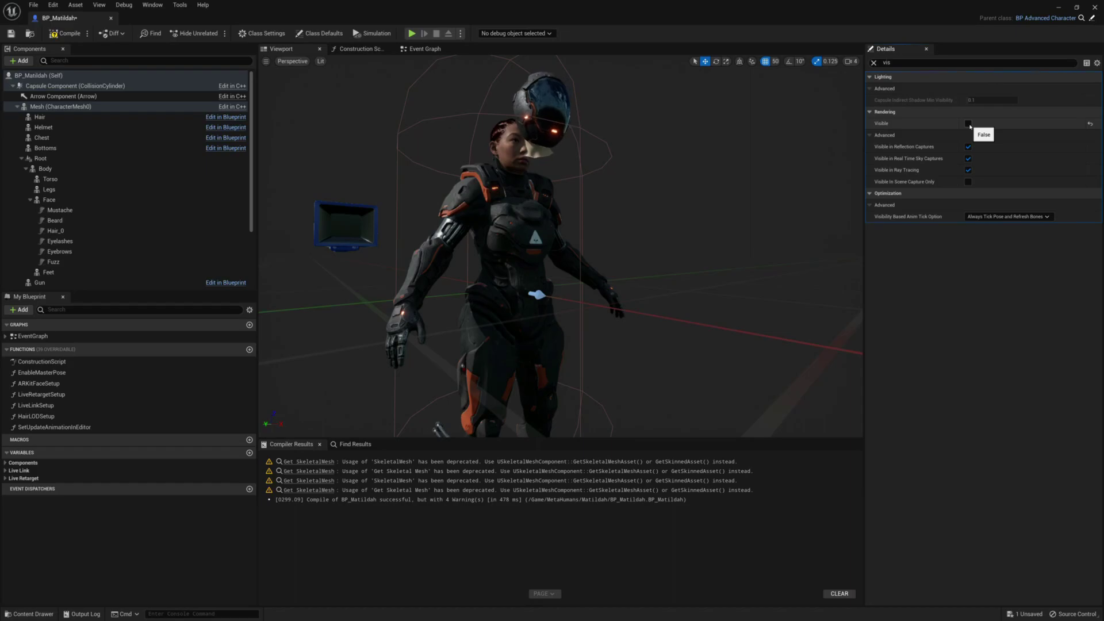
{"action": "left_click", "coordinate": [996, 217]}
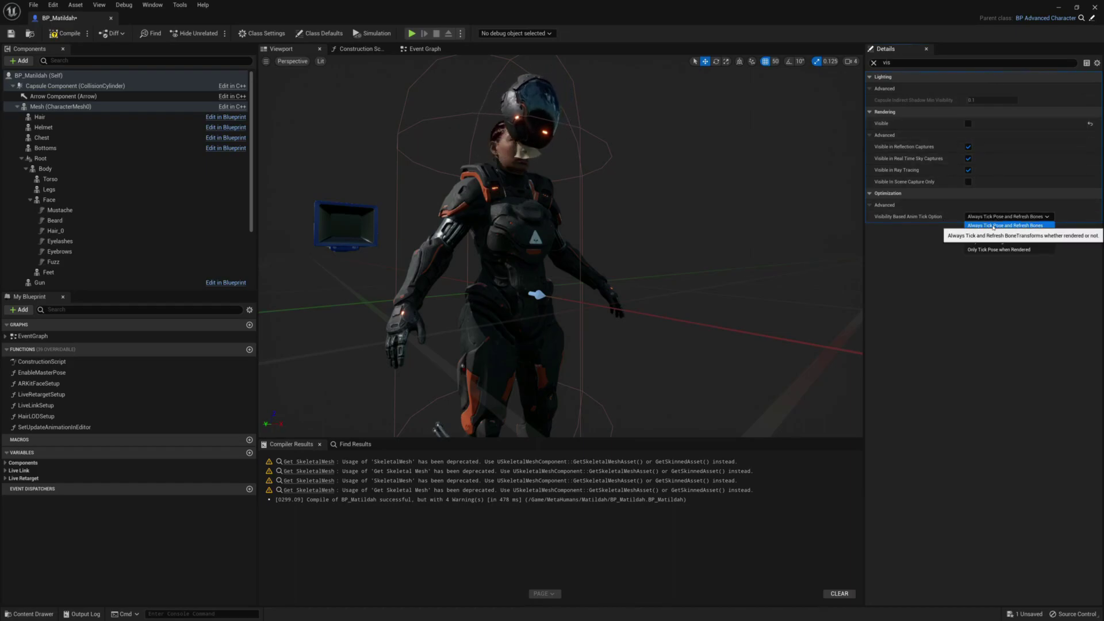
{"action": "left_click", "coordinate": [993, 225]}
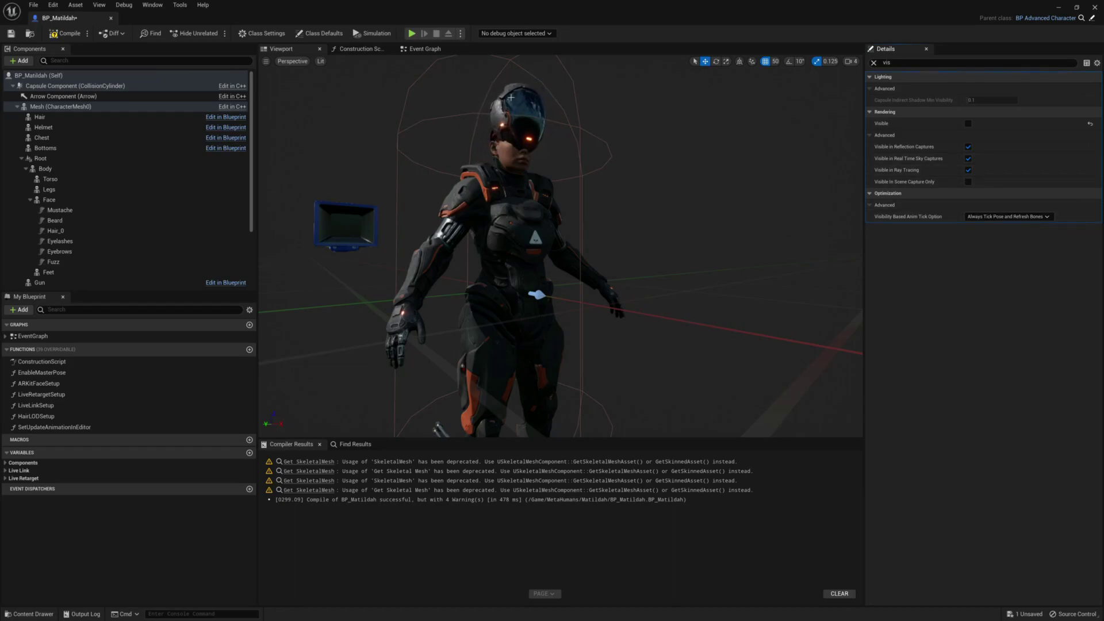
- Make Mesh (CharacterMesh0) invisible and set its Visibility Based Anim Tick Option to Always Tick Pose and Refresh Bones
{"action": "left_click_drag", "start_coordinate": [650, 183], "coordinate": [549, 271], "text": "alt"}
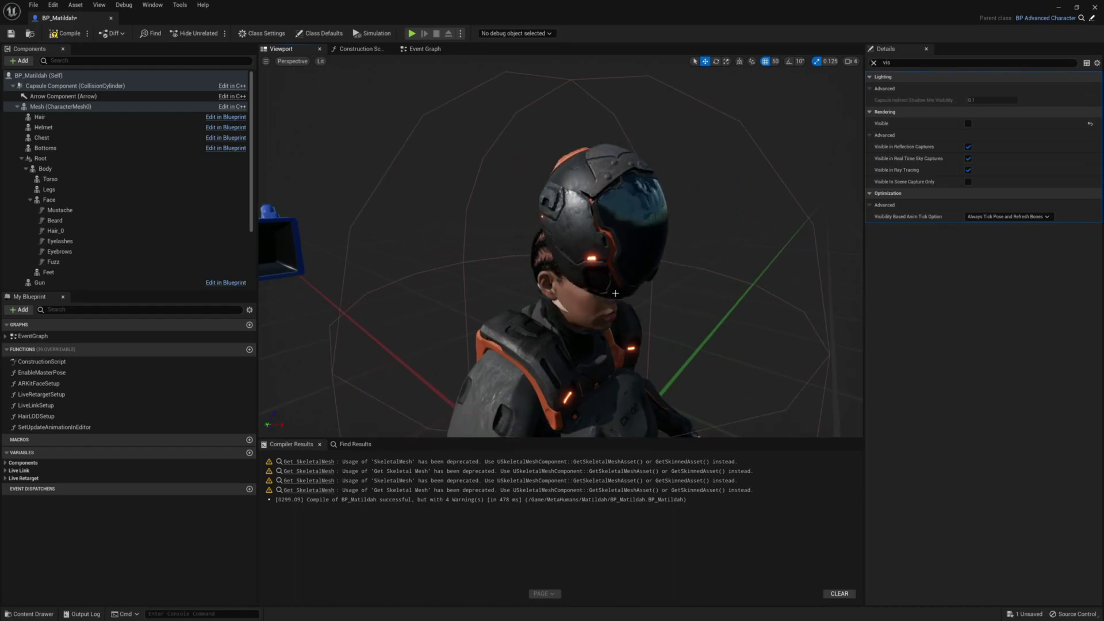
{"action": "left_click", "coordinate": [531, 290]}
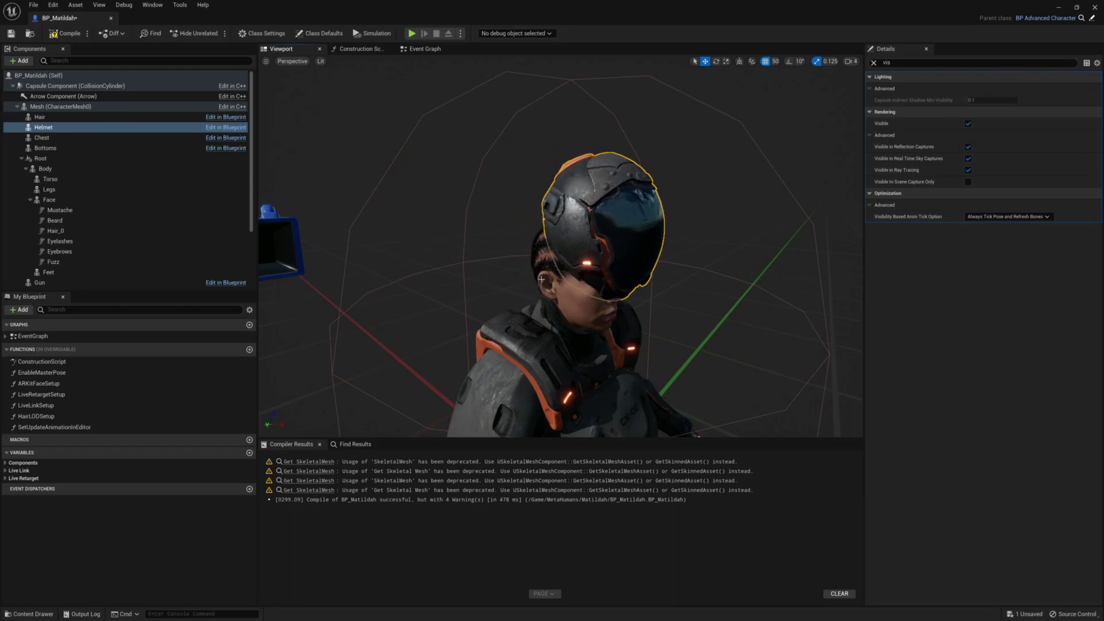
{"action": "left_click", "coordinate": [531, 290]}
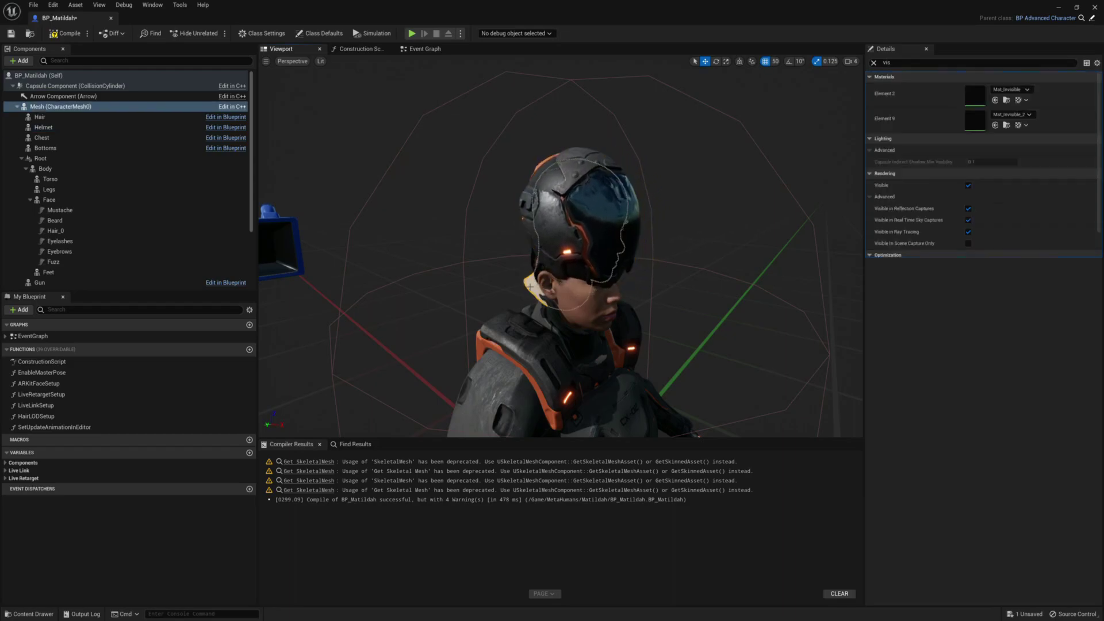
{"action": "left_click", "coordinate": [981, 280]}
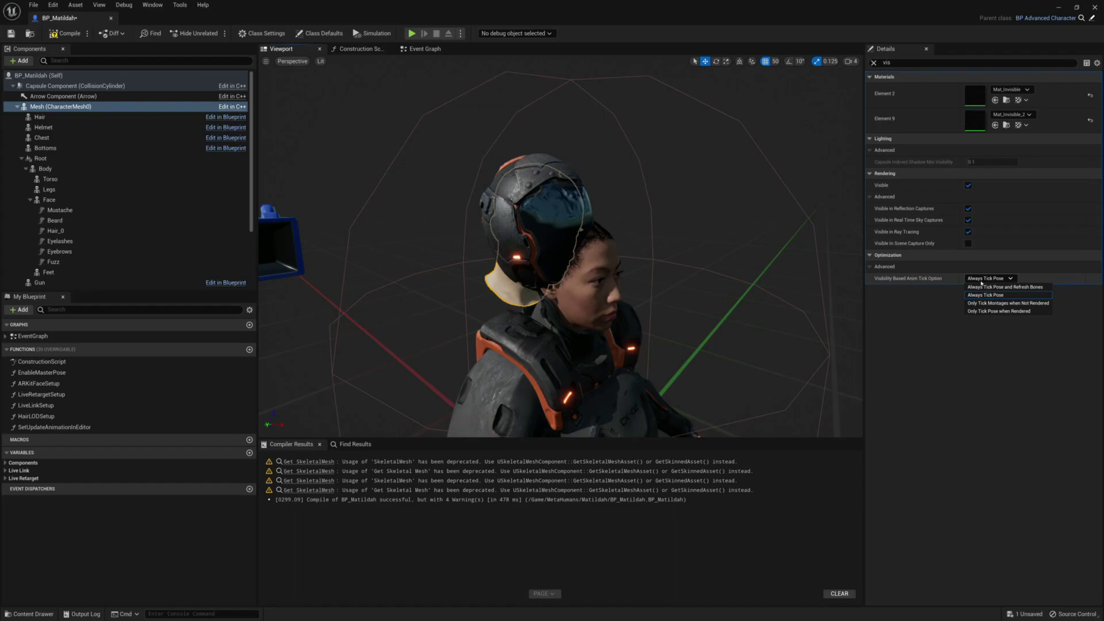
{"action": "left_click", "coordinate": [969, 186]}
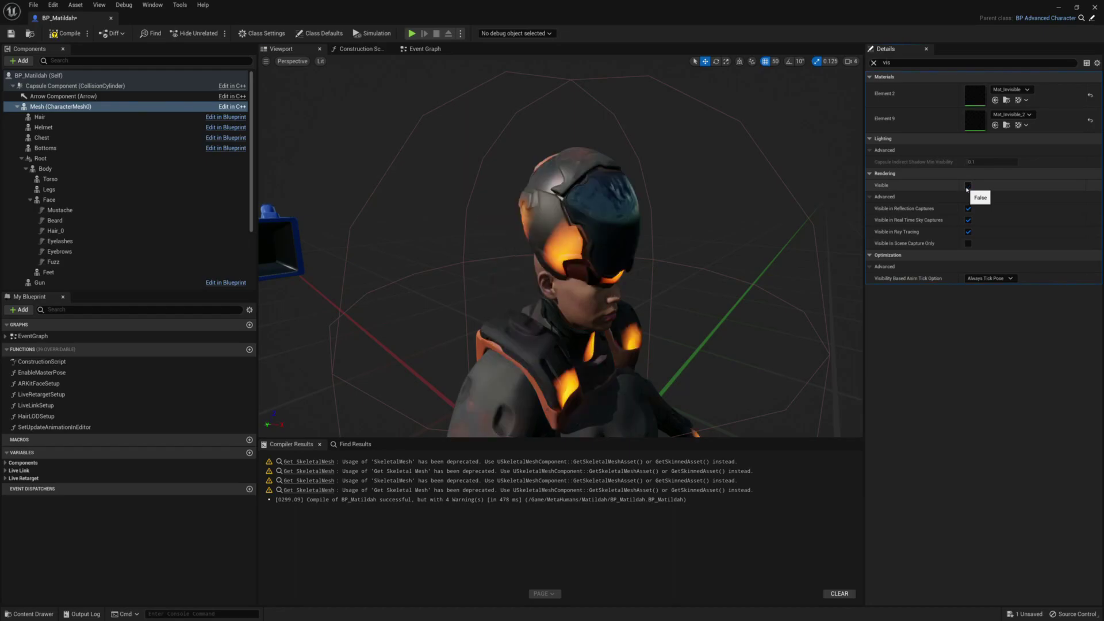
{"action": "left_click", "coordinate": [989, 279]}
{"action": "left_click", "coordinate": [991, 292]}
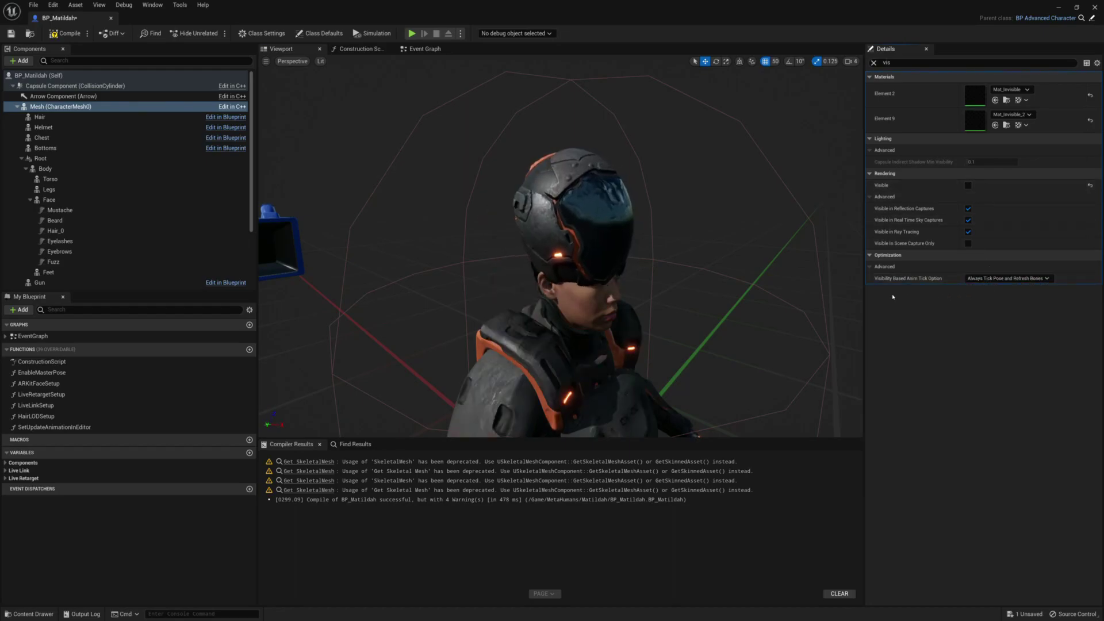
- Compile the BP_Matildah blueprint and view the whole armoured character from the front
{"action": "scroll", "coordinate": [630, 236], "scroll_direction": "down", "scroll_amount": 5}
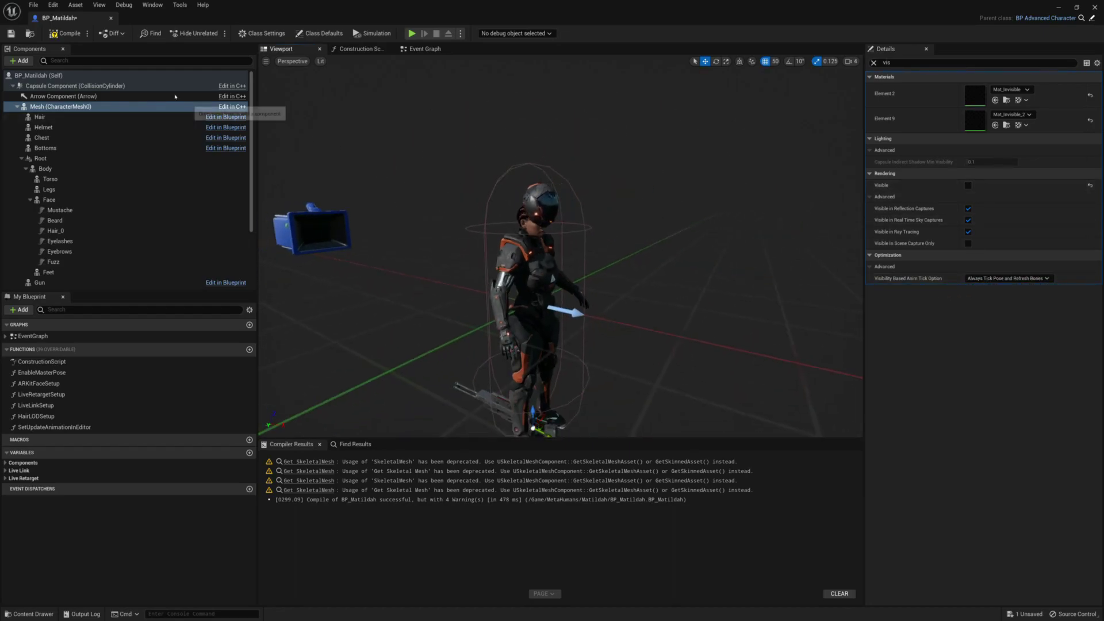
{"action": "left_click", "coordinate": [67, 33]}
{"action": "right_click_drag", "start_coordinate": [624, 207], "coordinate": [529, 224]}
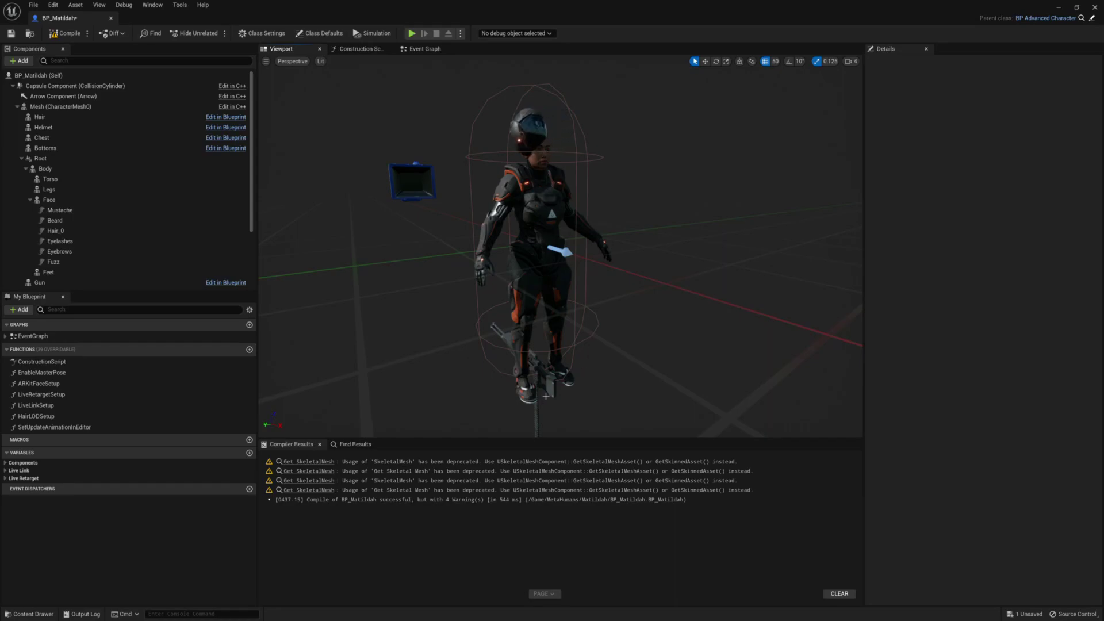
- Try making the Feet component invisible by turning off its Visible option
{"action": "left_click", "coordinate": [528, 401]}
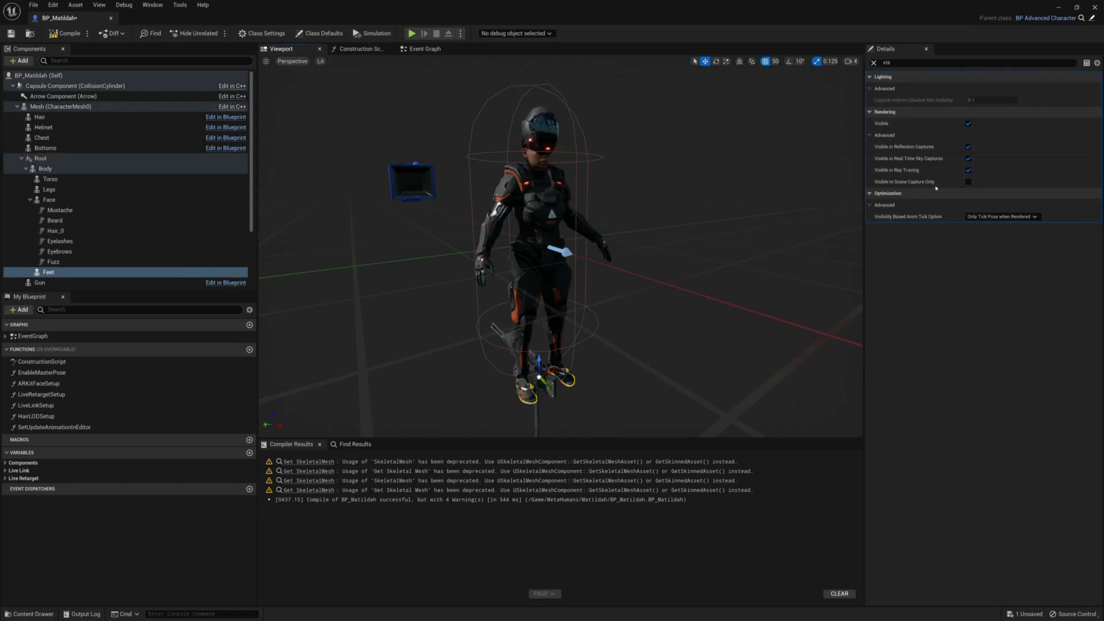
{"action": "left_click", "coordinate": [873, 64]}
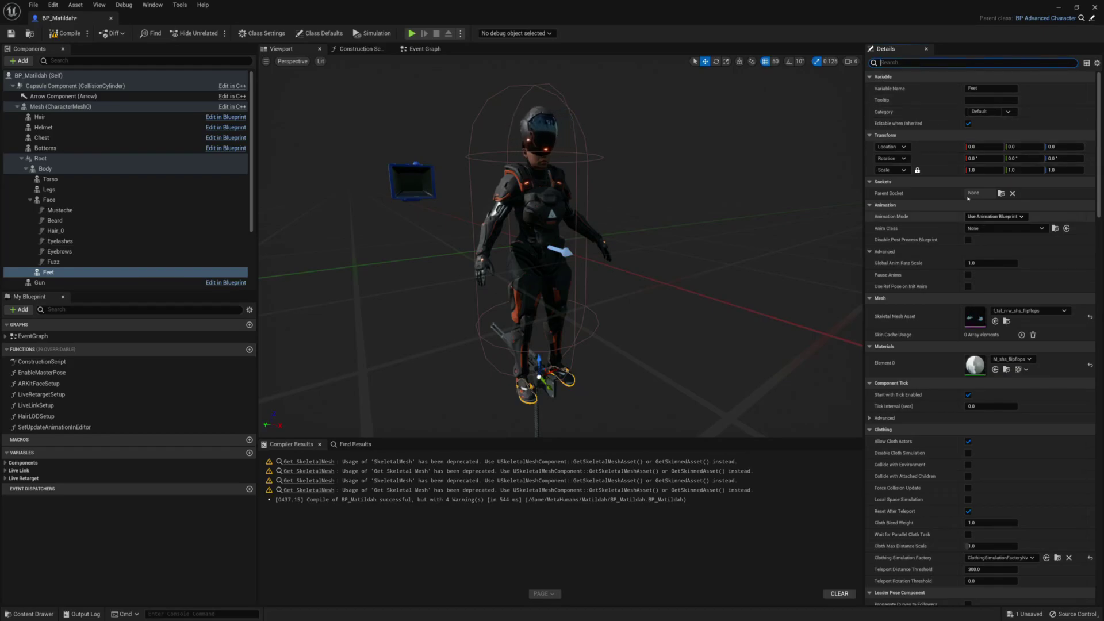
{"action": "left_click", "coordinate": [911, 65]}
{"action": "type", "text": "vi"}
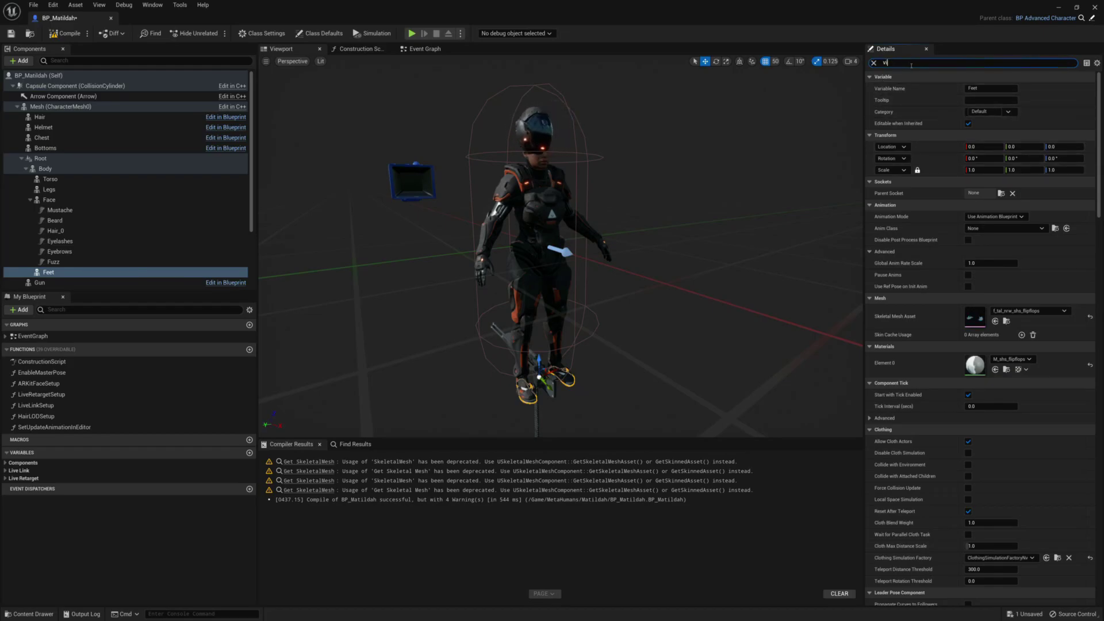
{"action": "type", "text": "si"}
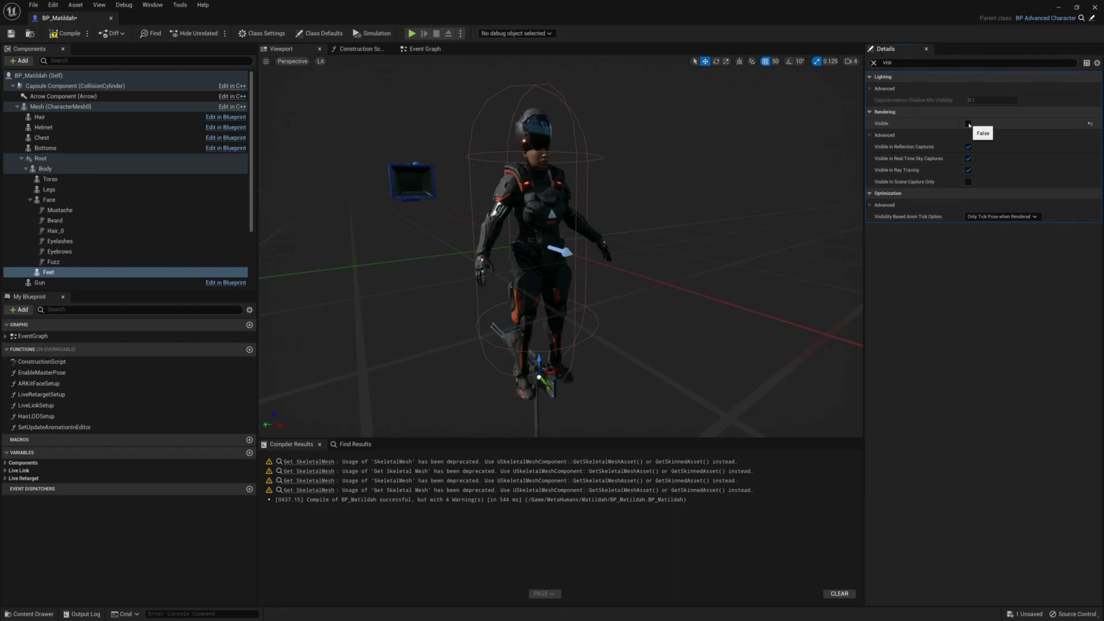
- Clear the flip-flop skeletal mesh asset from the Feet component
{"action": "left_click", "coordinate": [874, 64]}
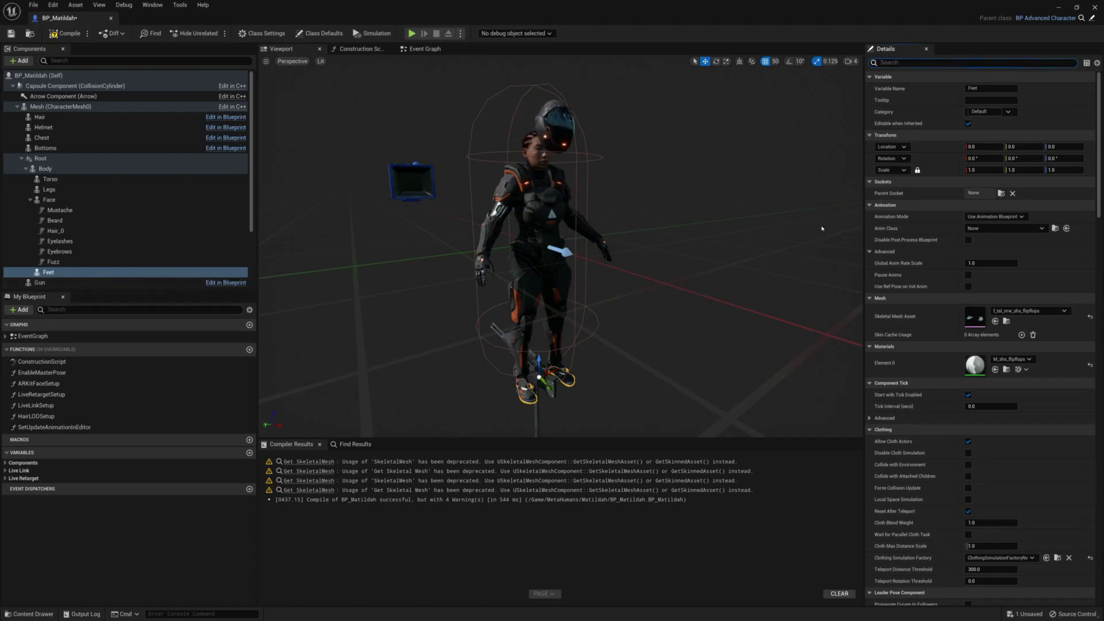
{"action": "left_click", "coordinate": [1008, 312]}
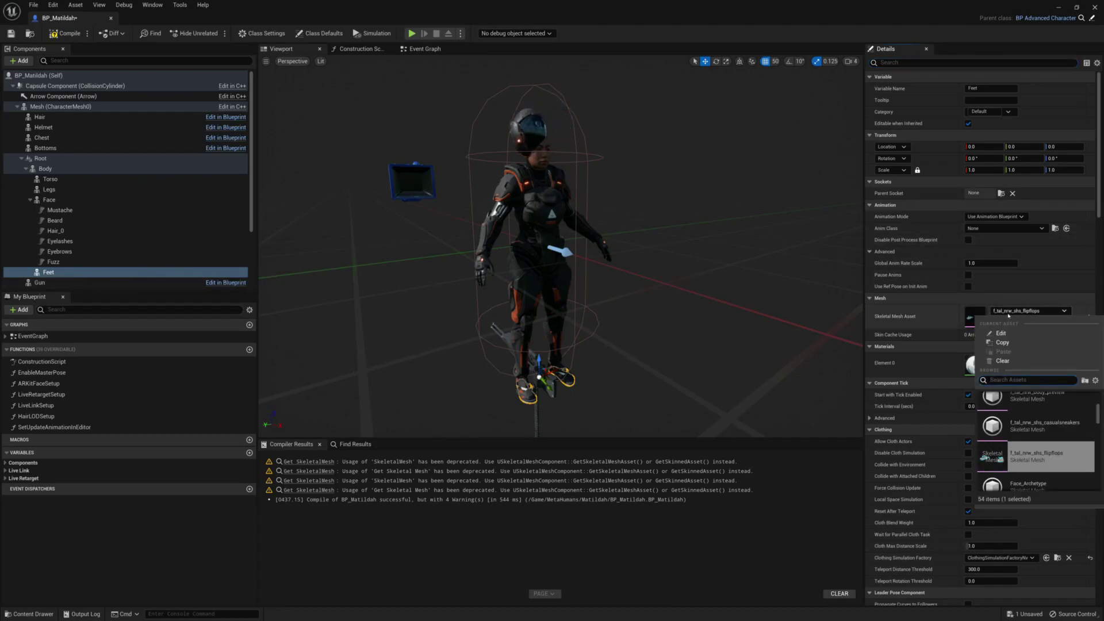
{"action": "left_click", "coordinate": [1002, 360]}
{"action": "mouse_move", "coordinate": [683, 237]}
{"action": "left_mouse_down"}
{"action": "mouse_move", "coordinate": [705, 184]}
{"action": "mouse_move", "coordinate": [682, 236]}
{"action": "left_mouse_up"}
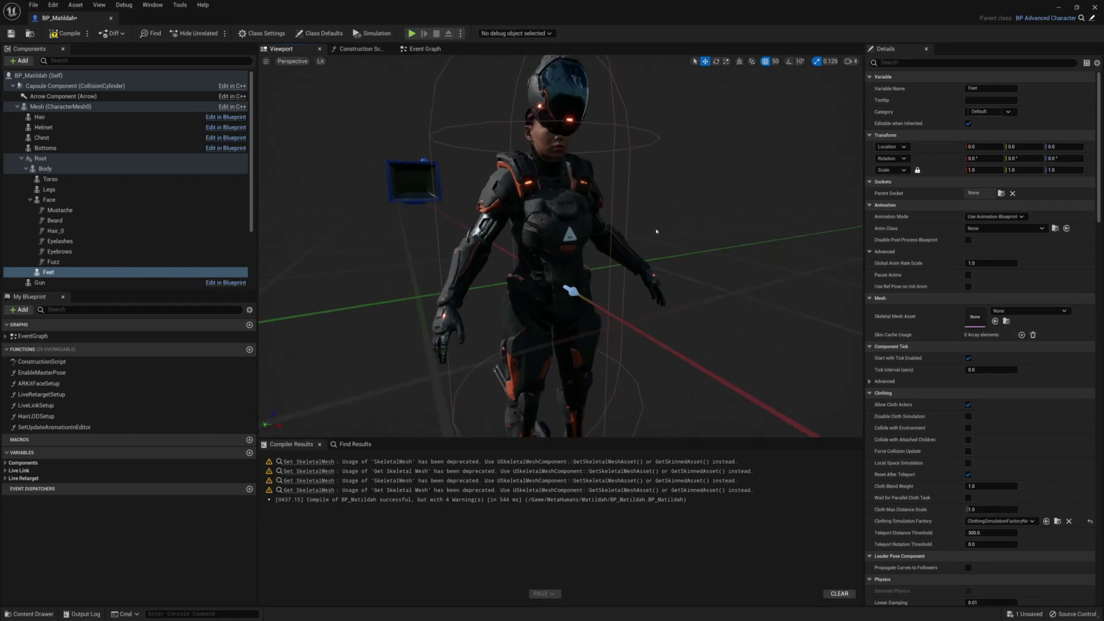
- Save and compile the BP_Matildah blueprint and view the armoured figure down to the feet
{"action": "left_click", "coordinate": [11, 33]}
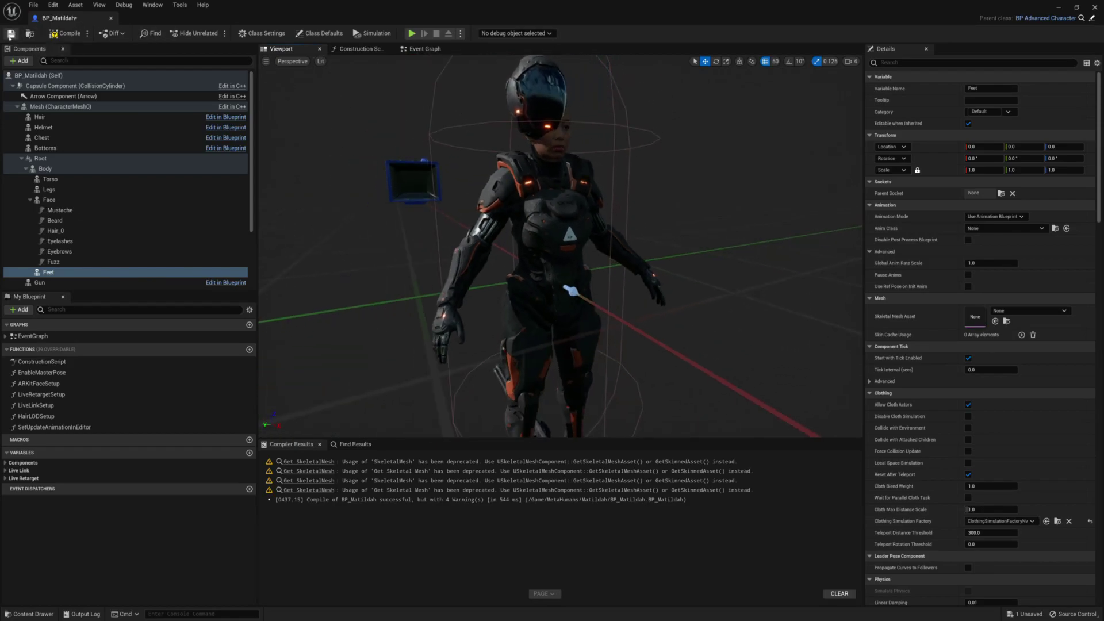
{"action": "left_click", "coordinate": [65, 33]}
{"action": "mouse_move", "coordinate": [667, 210]}
{"action": "left_mouse_down"}
{"action": "mouse_move", "coordinate": [667, 247]}
{"action": "mouse_move", "coordinate": [667, 190]}
{"action": "left_mouse_up"}
{"action": "left_click_drag", "start_coordinate": [566, 219], "coordinate": [566, 207]}
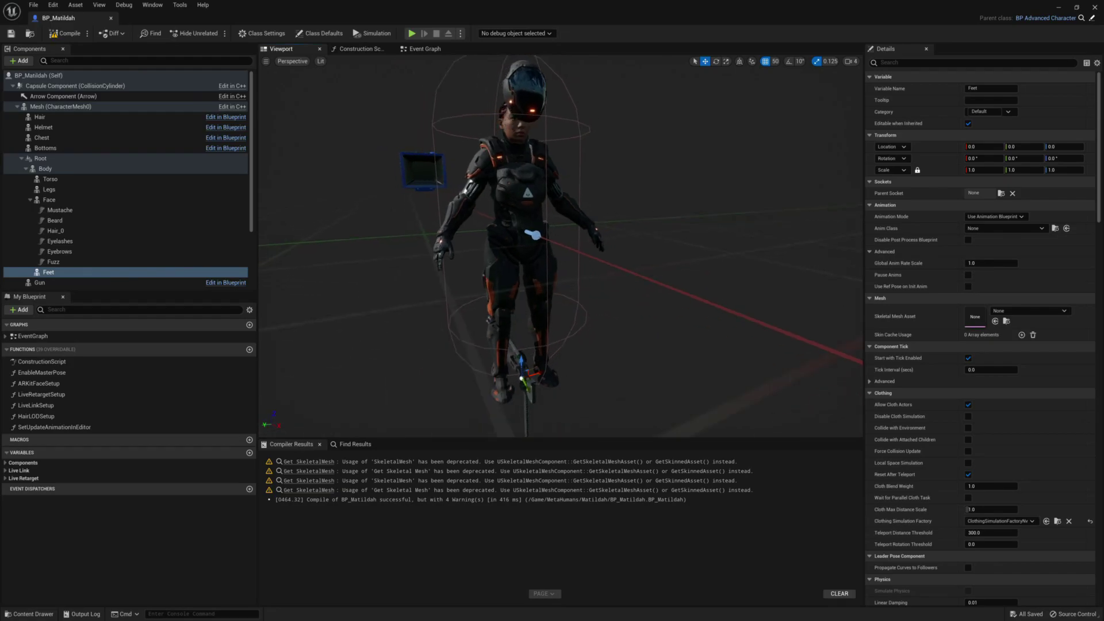
- Select the Body component and open the Metahuman_Tall_Medium_Female folder under Sci_Fi_Warriors Animations beside the blueprint
{"action": "left_click", "coordinate": [502, 162]}
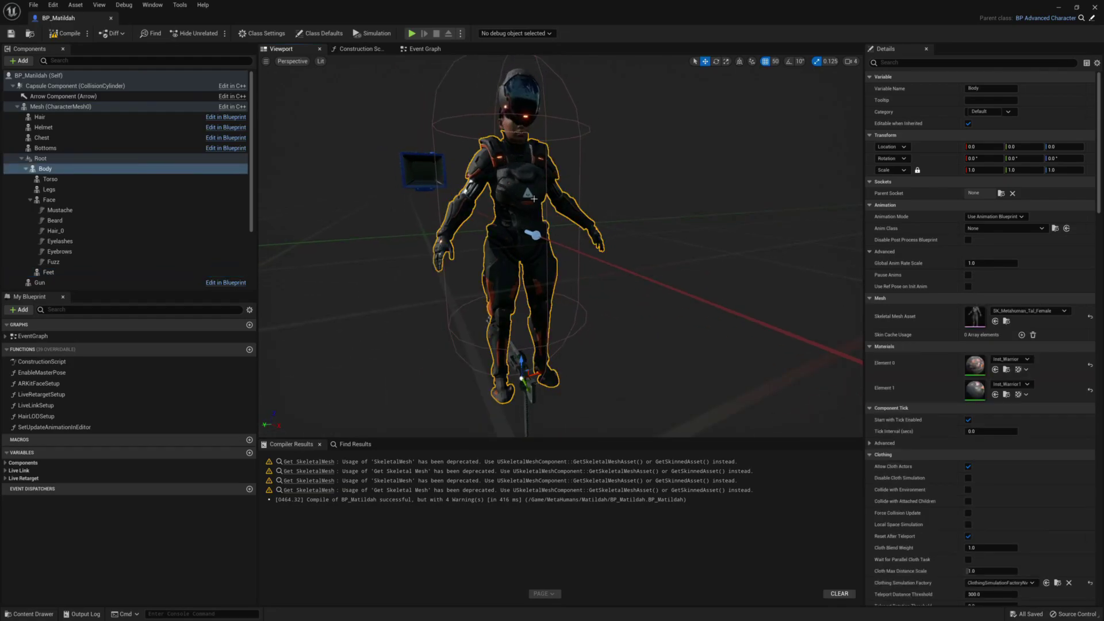
{"action": "left_click_drag", "start_coordinate": [540, 14], "coordinate": [363, 25]}
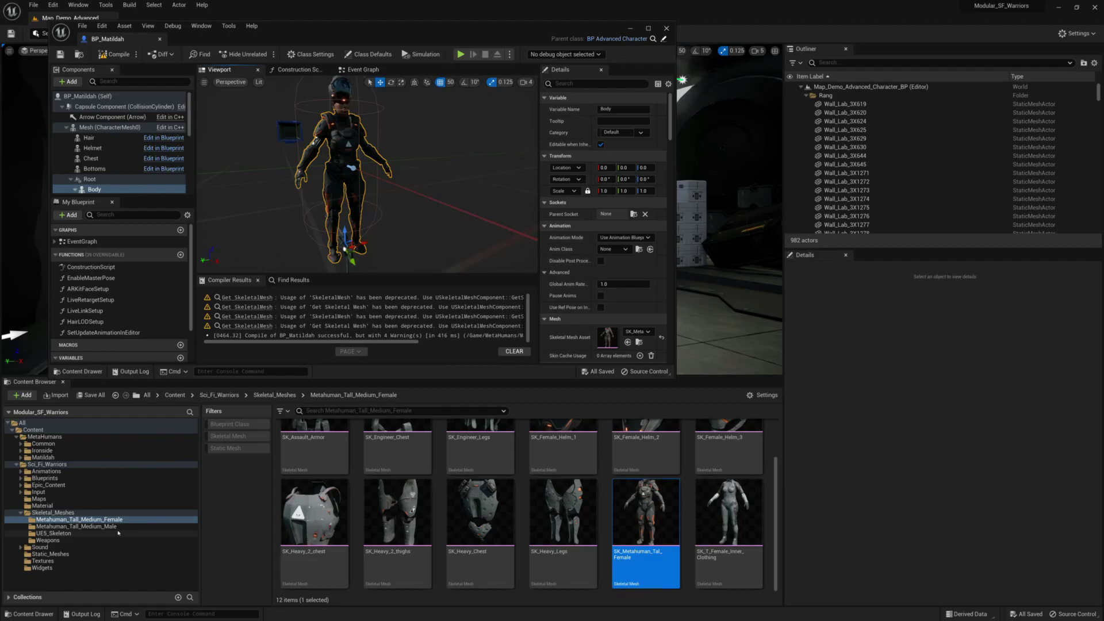
{"action": "left_click_drag", "start_coordinate": [773, 534], "coordinate": [771, 439]}
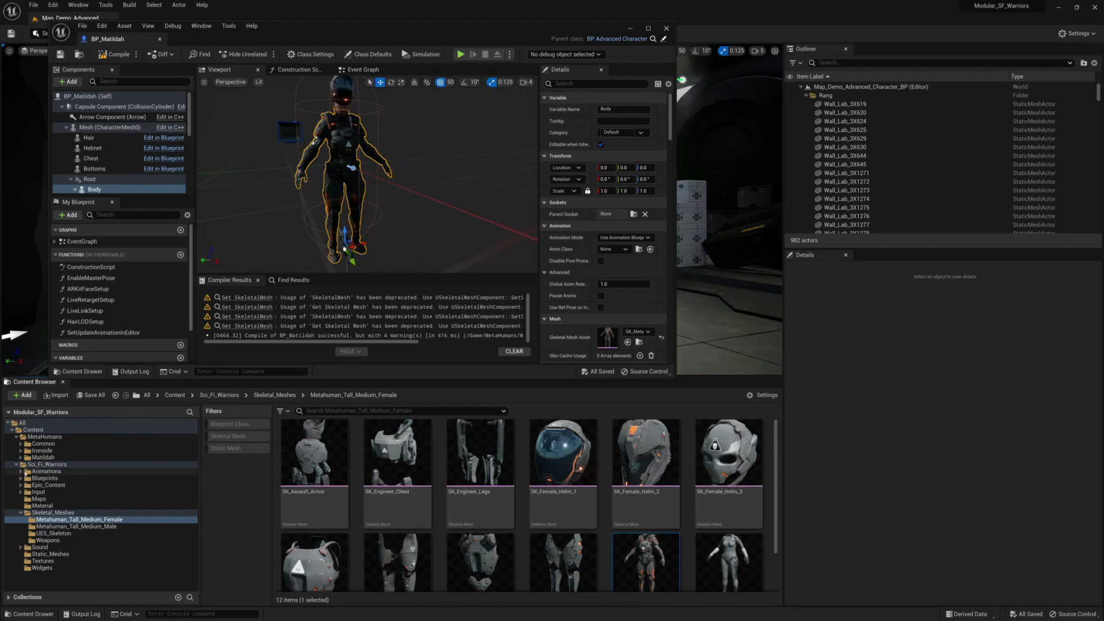
{"action": "left_click", "coordinate": [21, 471]}
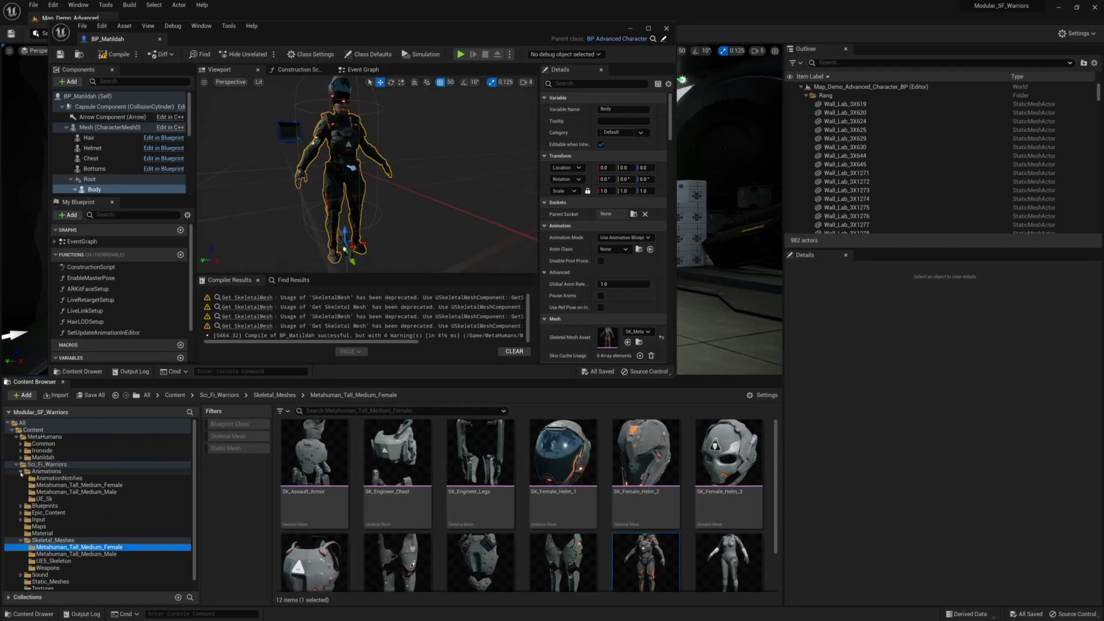
{"action": "left_click", "coordinate": [52, 486]}
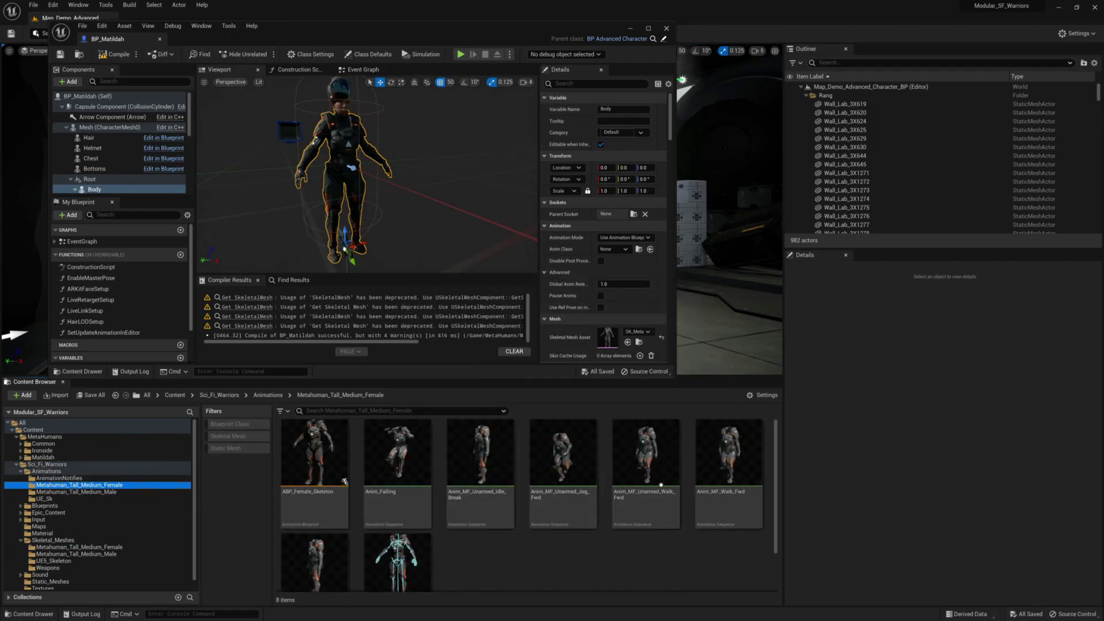
{"action": "scroll", "coordinate": [775, 518], "scroll_direction": "down", "scroll_amount": 2}
{"action": "scroll", "coordinate": [777, 534], "scroll_direction": "up", "scroll_amount": 2}
- Assign ABP_Female_Skeleton as the Body component's Anim Class and compile the maximized blueprint
{"action": "left_click", "coordinate": [313, 455]}
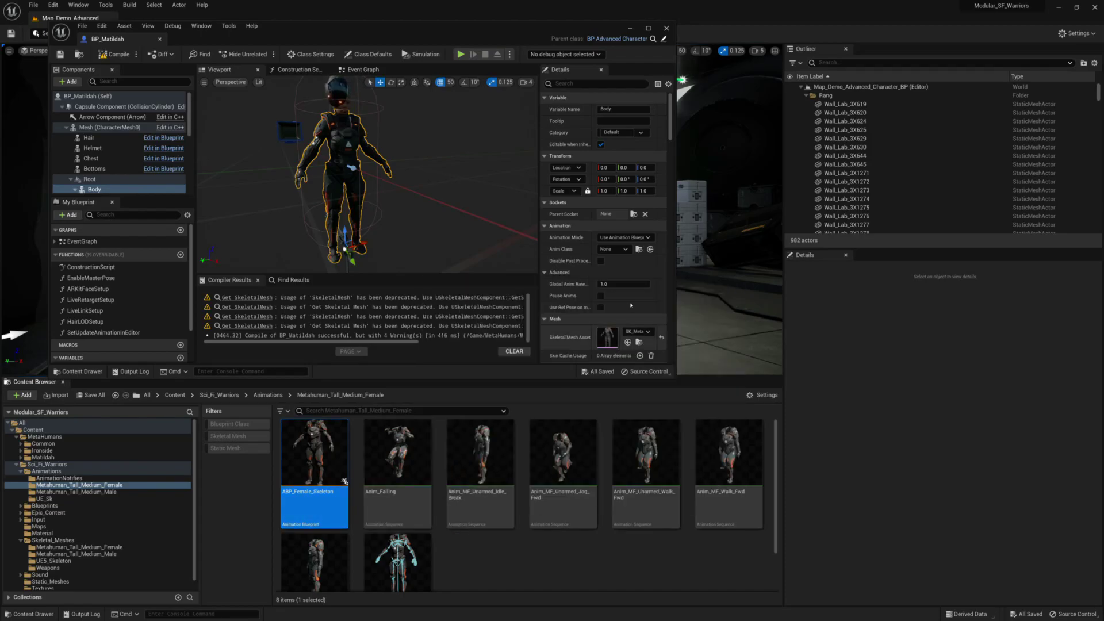
{"action": "left_click", "coordinate": [651, 249]}
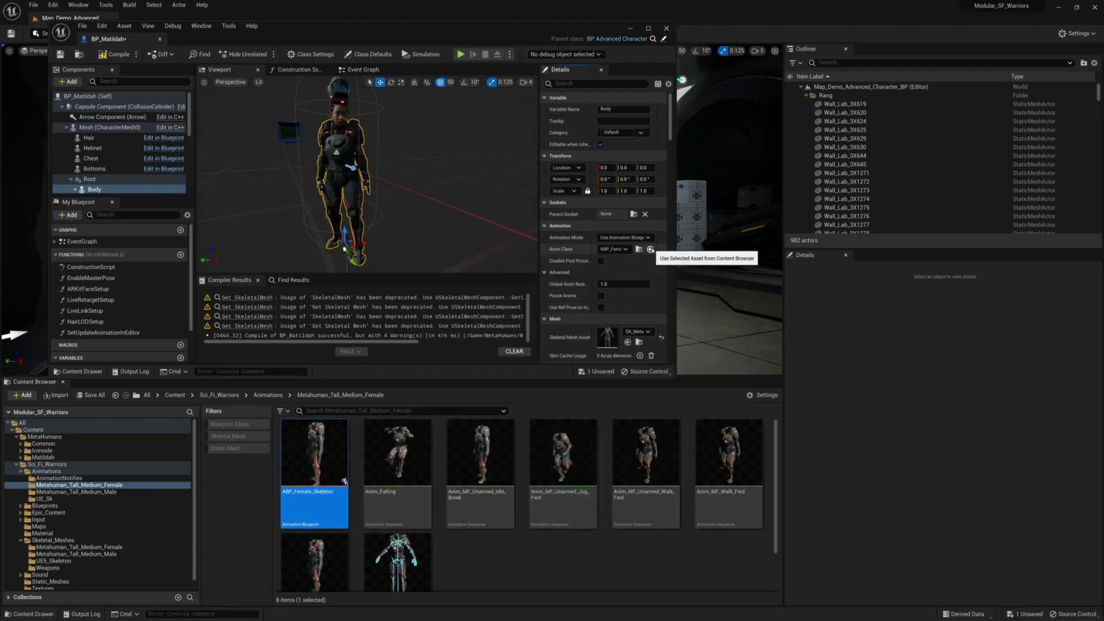
{"action": "mouse_move", "coordinate": [443, 237]}
{"action": "right_mouse_down"}
{"action": "mouse_move", "coordinate": [451, 230]}
{"action": "mouse_move", "coordinate": [439, 234]}
{"action": "right_mouse_up"}
{"action": "right_click_drag", "start_coordinate": [451, 150], "coordinate": [447, 123]}
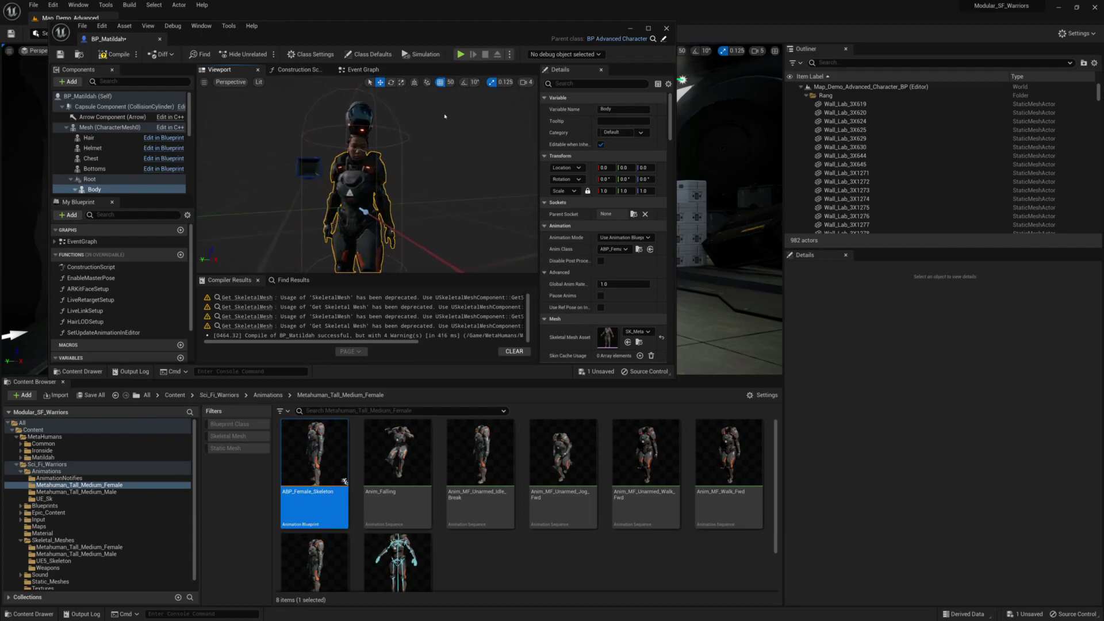
{"action": "double_click", "coordinate": [452, 40]}
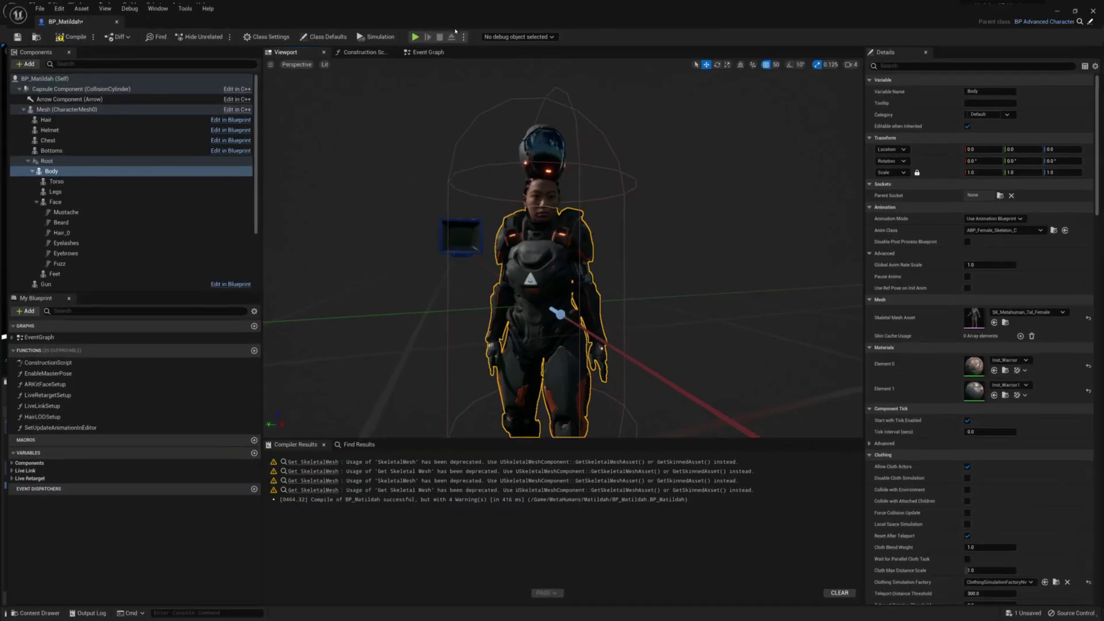
{"action": "left_click", "coordinate": [67, 33]}
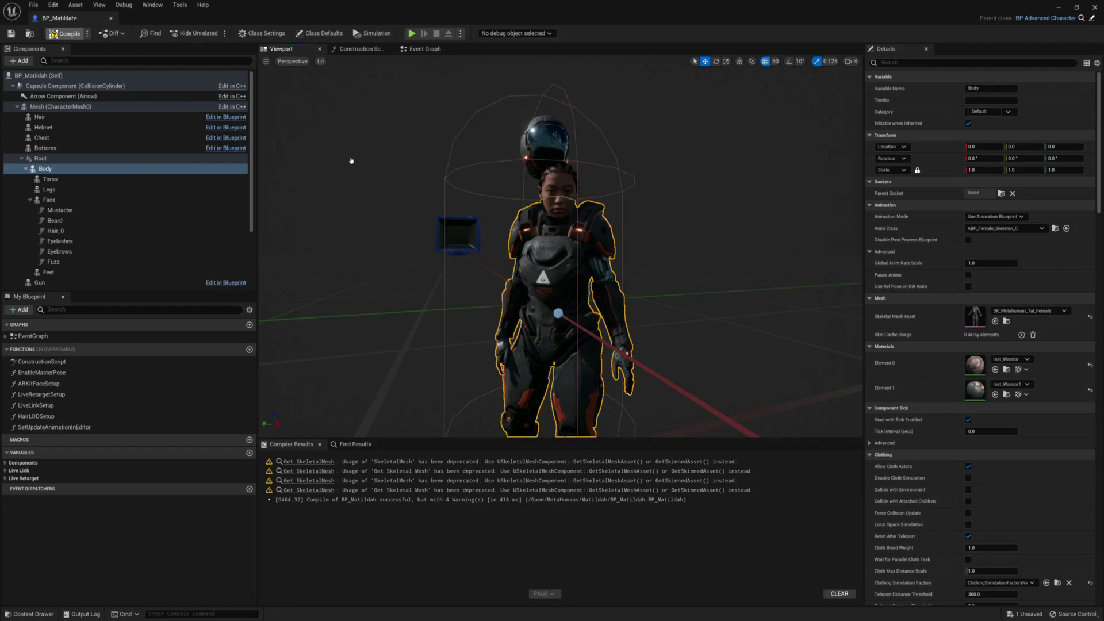
- Set the Anim Class of the inherited Hair, Helmet, Chest and Bottoms components together to None
{"action": "left_click", "coordinate": [533, 127]}
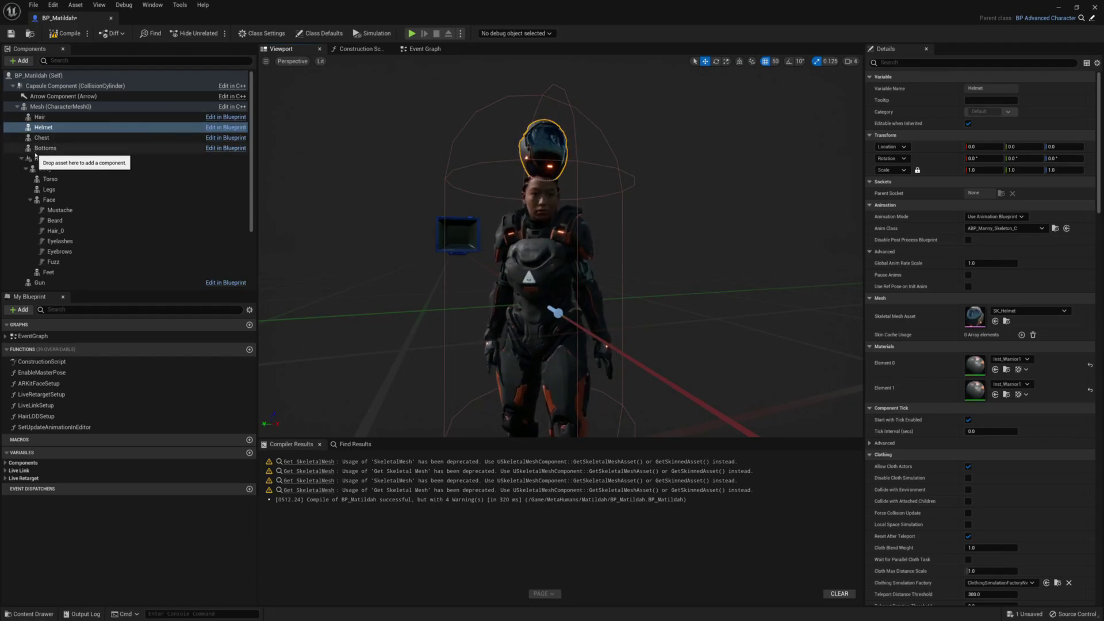
{"action": "left_click", "coordinate": [52, 108]}
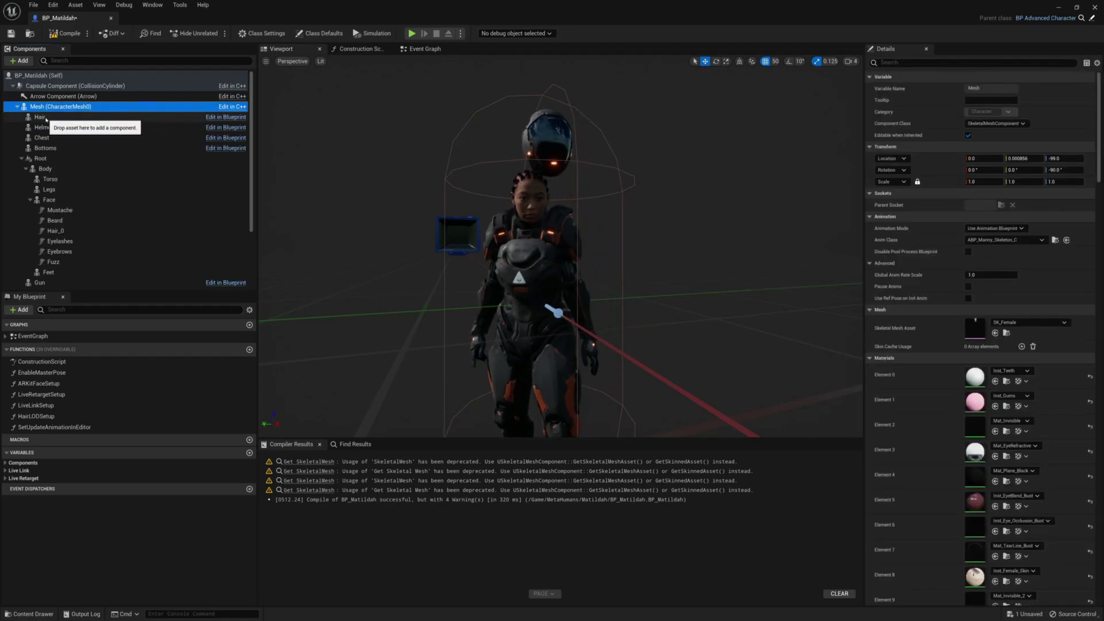
{"action": "left_click", "coordinate": [41, 117]}
{"action": "left_click", "coordinate": [49, 129], "text": "ctrl"}
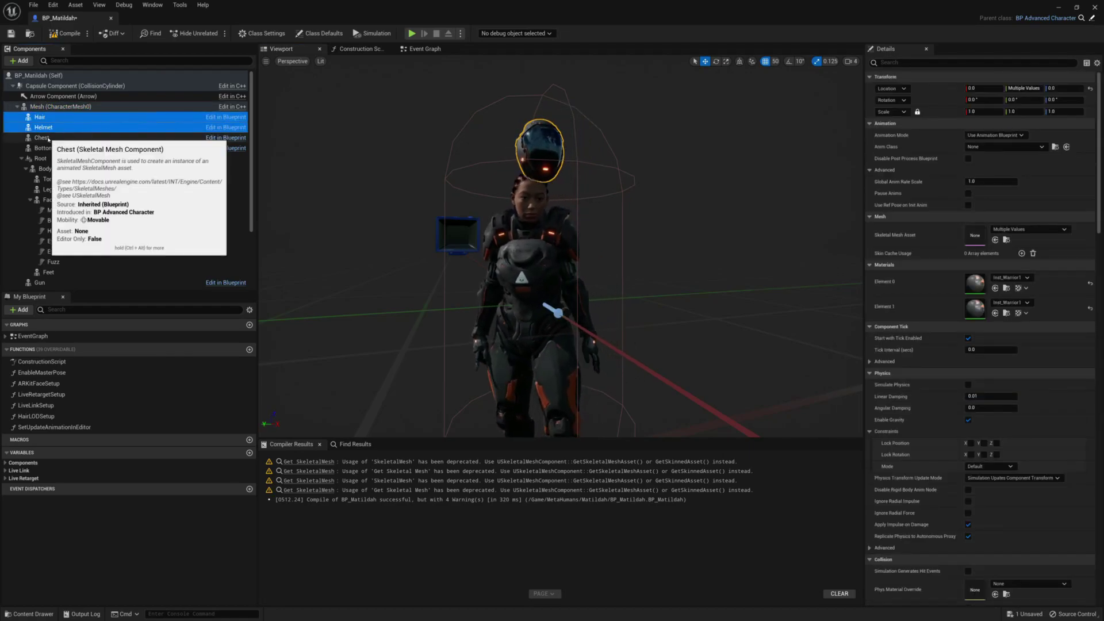
{"action": "left_click", "coordinate": [49, 138], "text": "ctrl"}
{"action": "left_click", "coordinate": [50, 149], "text": "ctrl"}
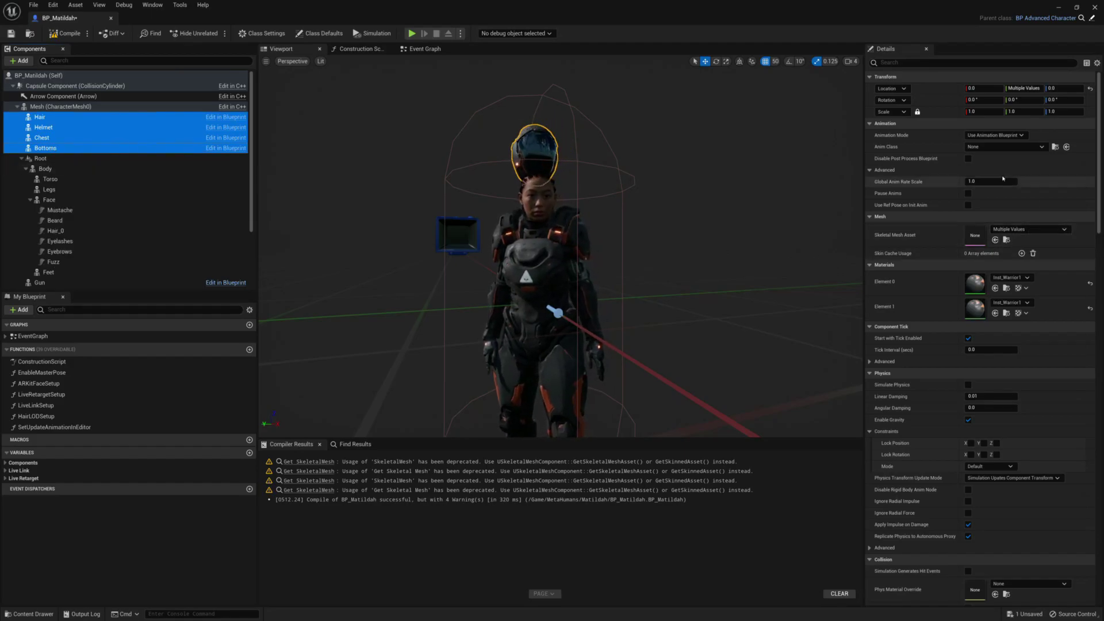
{"action": "left_click", "coordinate": [1016, 147]}
{"action": "left_click", "coordinate": [1003, 169]}
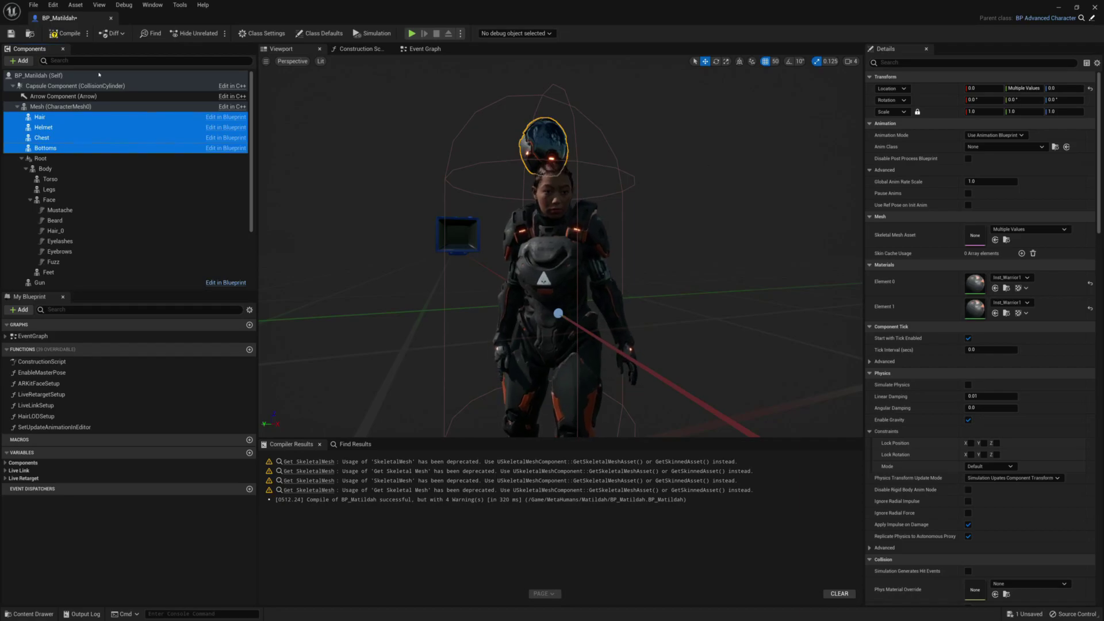
- Review the Helmet and Chest components individually and set the Helmet's Anim Class to None
{"action": "left_click", "coordinate": [40, 127]}
{"action": "left_click", "coordinate": [45, 138]}
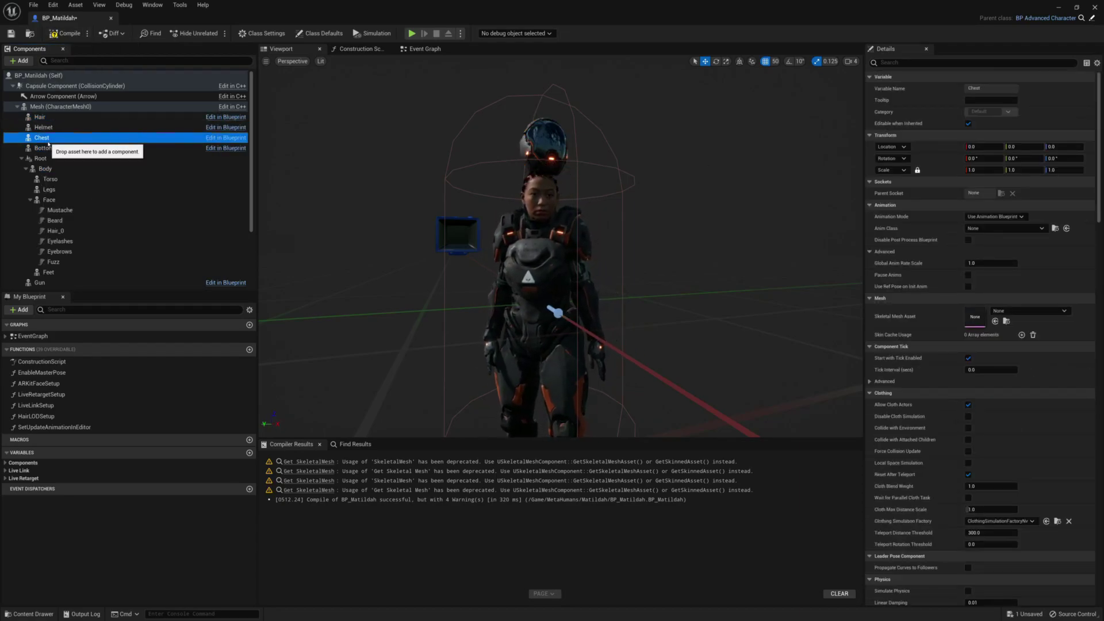
{"action": "left_click", "coordinate": [49, 145]}
{"action": "left_click", "coordinate": [45, 138]}
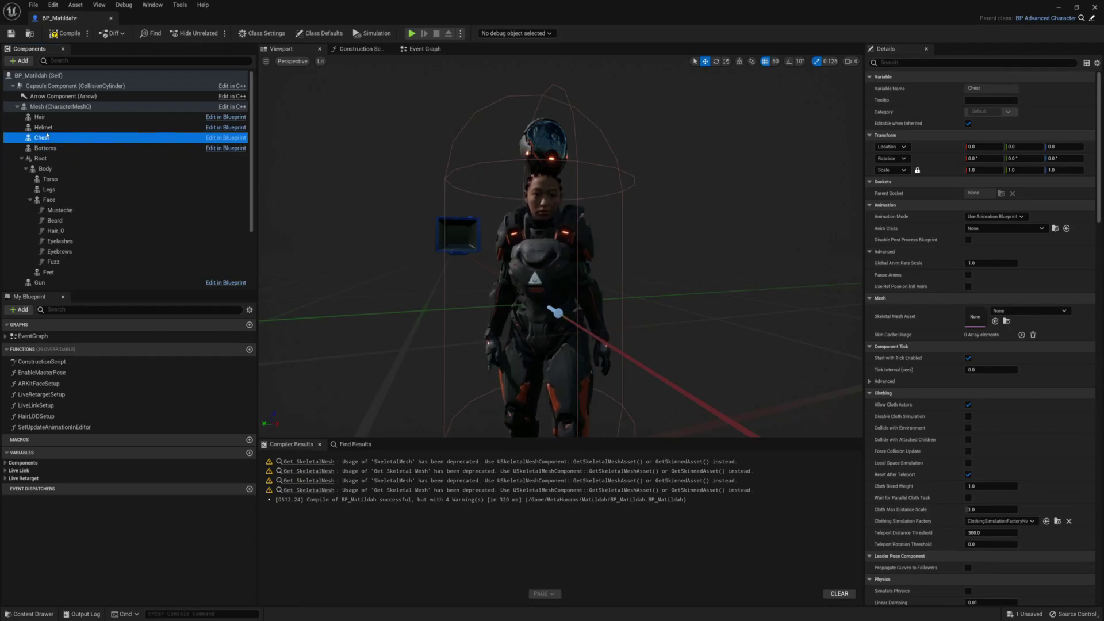
{"action": "left_click", "coordinate": [42, 127]}
{"action": "left_click", "coordinate": [1005, 228]}
{"action": "left_click", "coordinate": [1029, 251]}
- Set the Anim Class to None on the Chest component and on the Bottoms component
{"action": "left_click", "coordinate": [147, 138]}
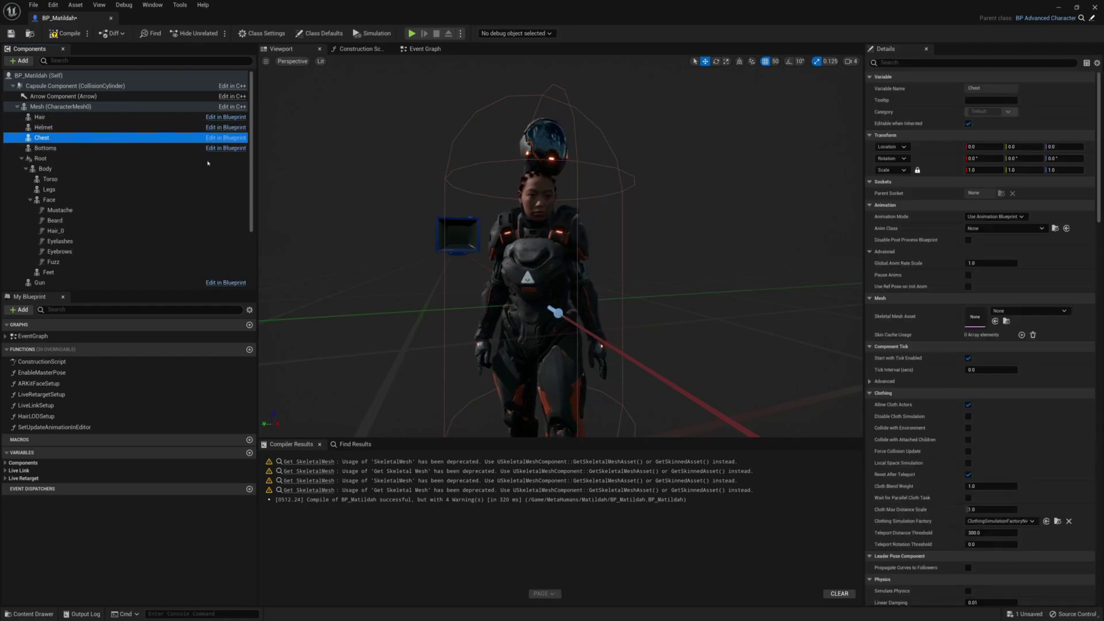
{"action": "left_click", "coordinate": [994, 228]}
{"action": "left_click", "coordinate": [989, 252]}
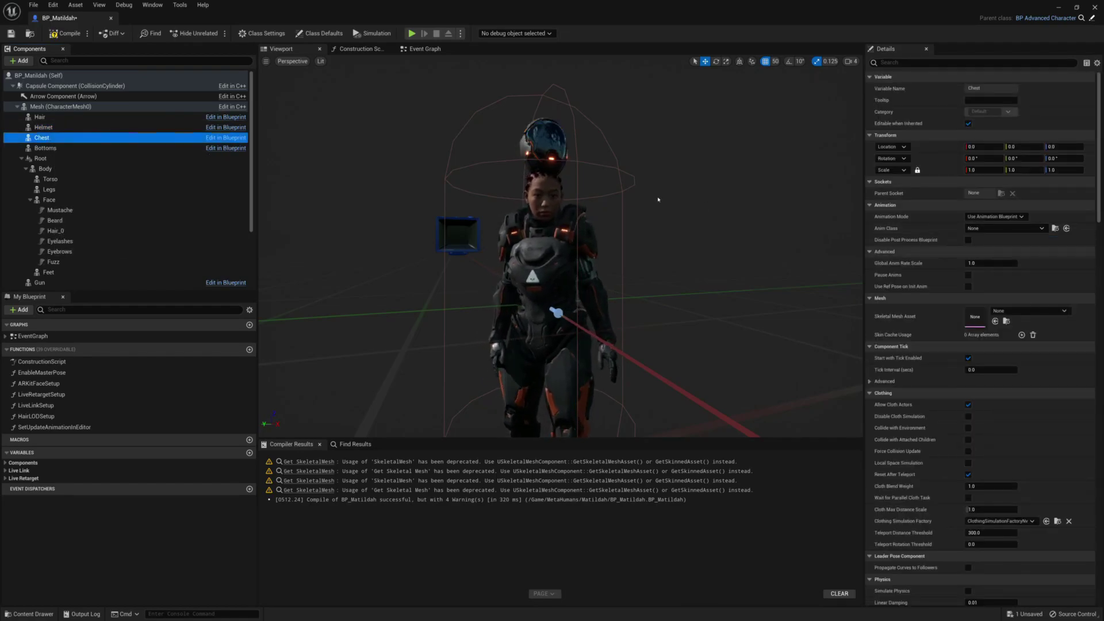
{"action": "left_click", "coordinate": [52, 149]}
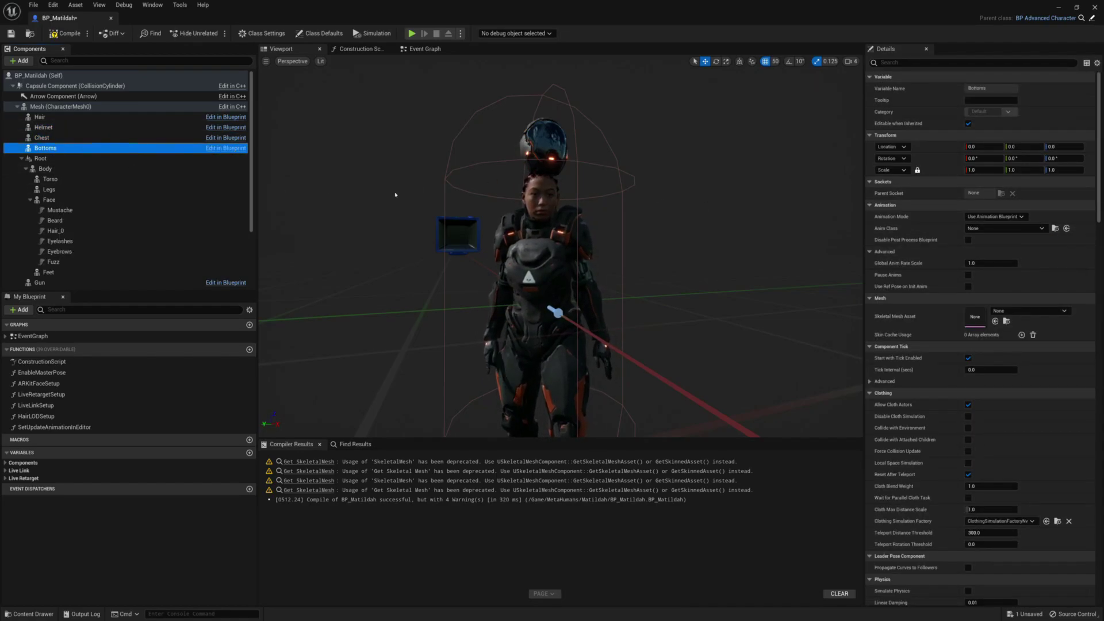
{"action": "left_click", "coordinate": [988, 229]}
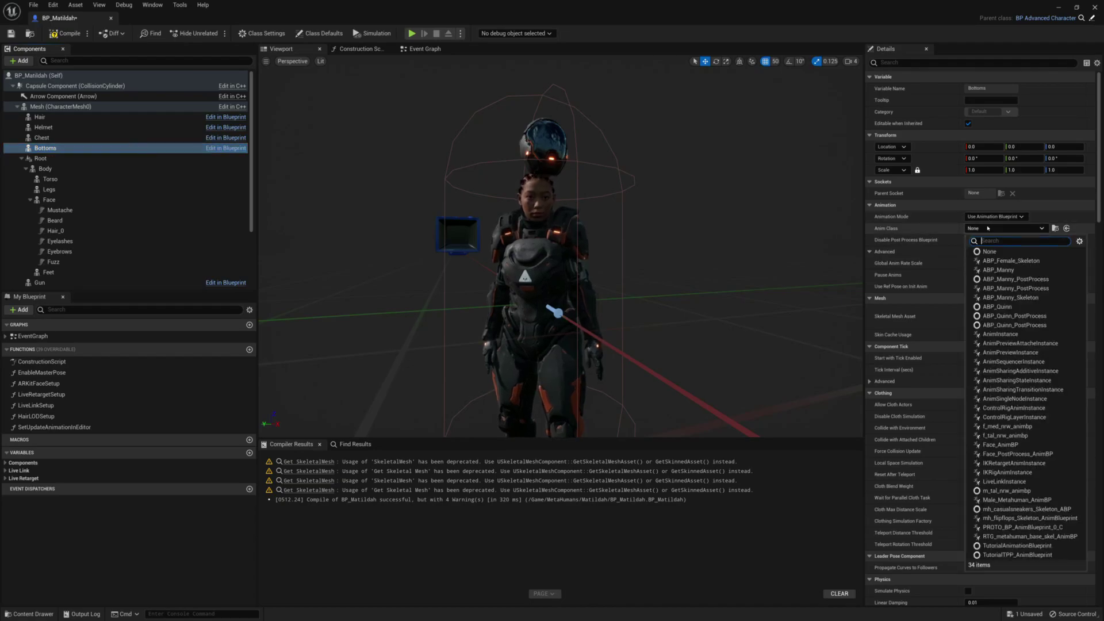
{"action": "left_click", "coordinate": [985, 251]}
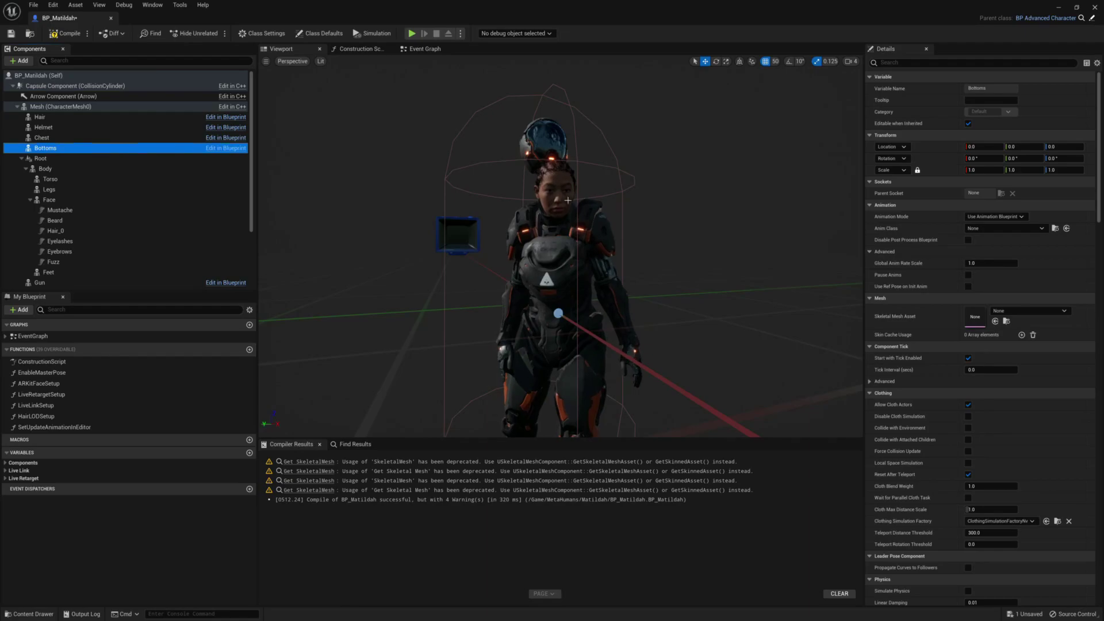
- Check the animation settings of the Face, Body, Helmet and Hair components and compile the blueprint
{"action": "left_click", "coordinate": [519, 269]}
{"action": "left_click", "coordinate": [539, 212]}
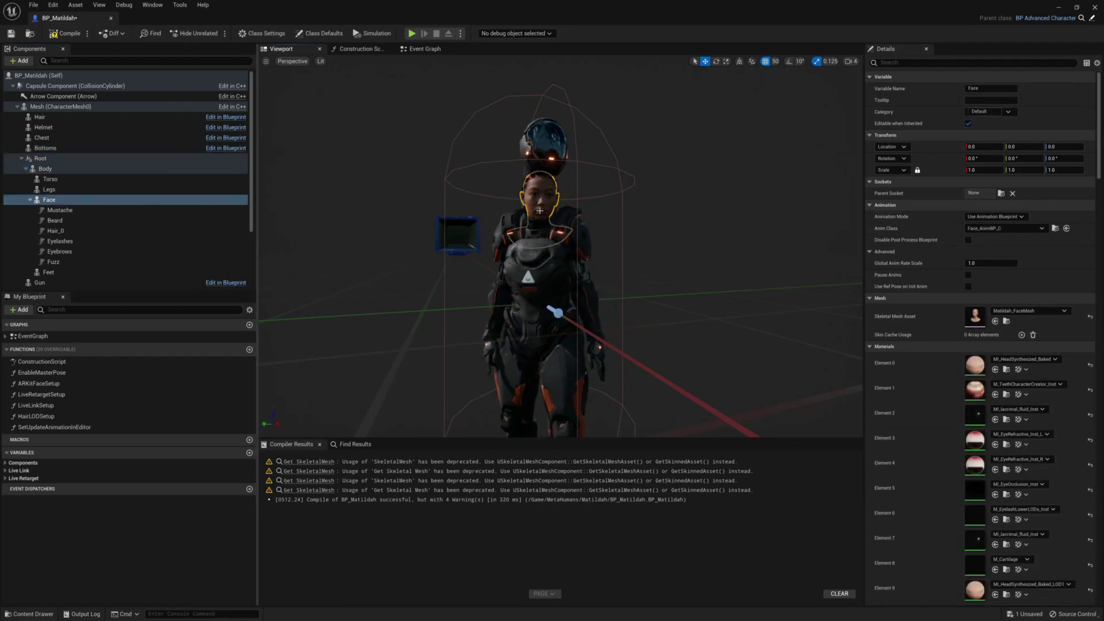
{"action": "left_click", "coordinate": [539, 257]}
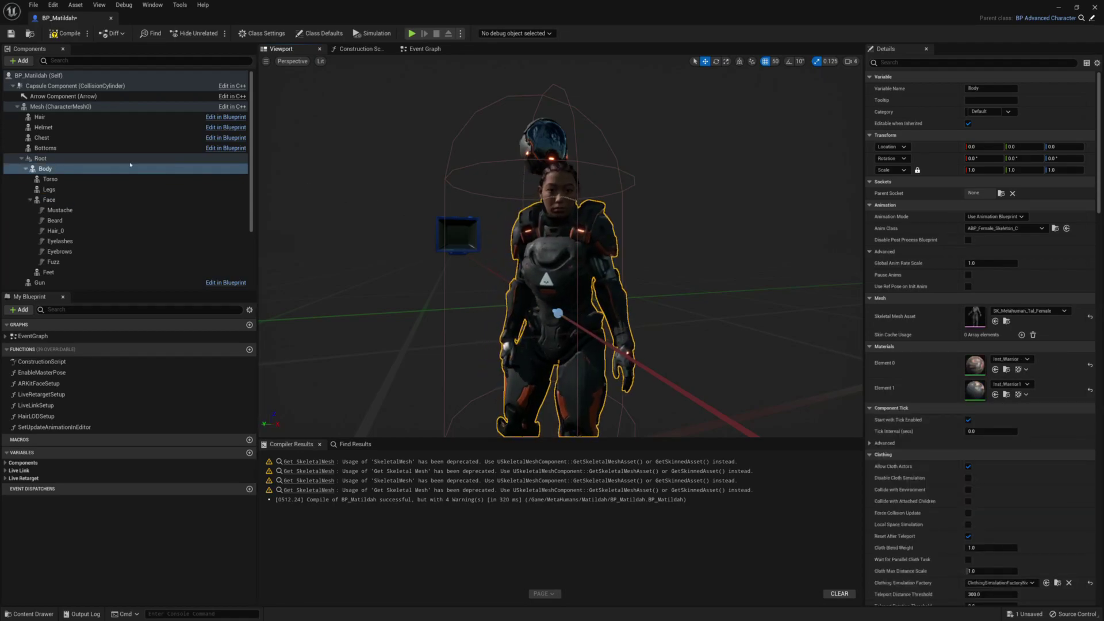
{"action": "left_click", "coordinate": [41, 128]}
{"action": "left_click", "coordinate": [40, 117]}
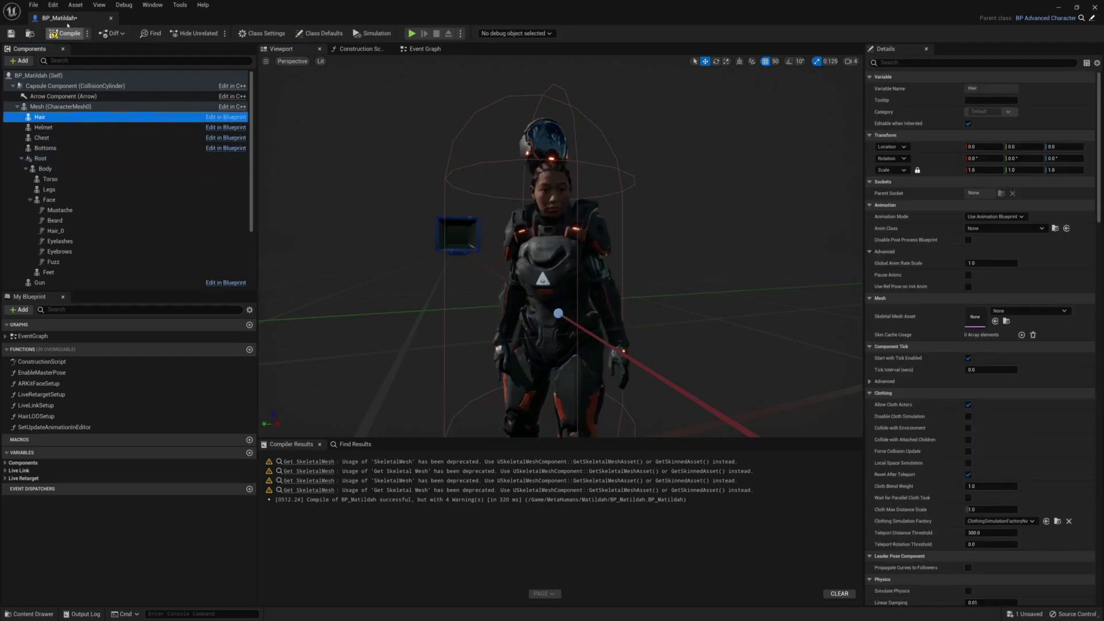
{"action": "left_click", "coordinate": [64, 34]}
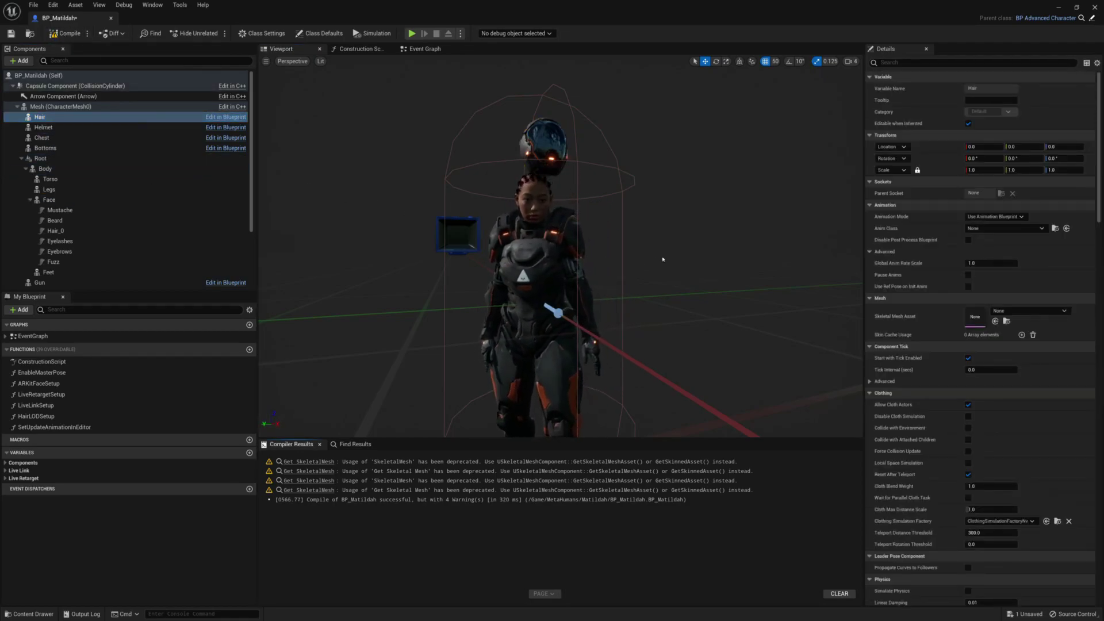
- Inspect the helmet's placement above the character's head from several distances and recompile the blueprint
{"action": "scroll", "coordinate": [558, 247], "scroll_direction": "up", "scroll_amount": 5}
{"action": "scroll", "coordinate": [593, 215], "scroll_direction": "down", "scroll_amount": 6}
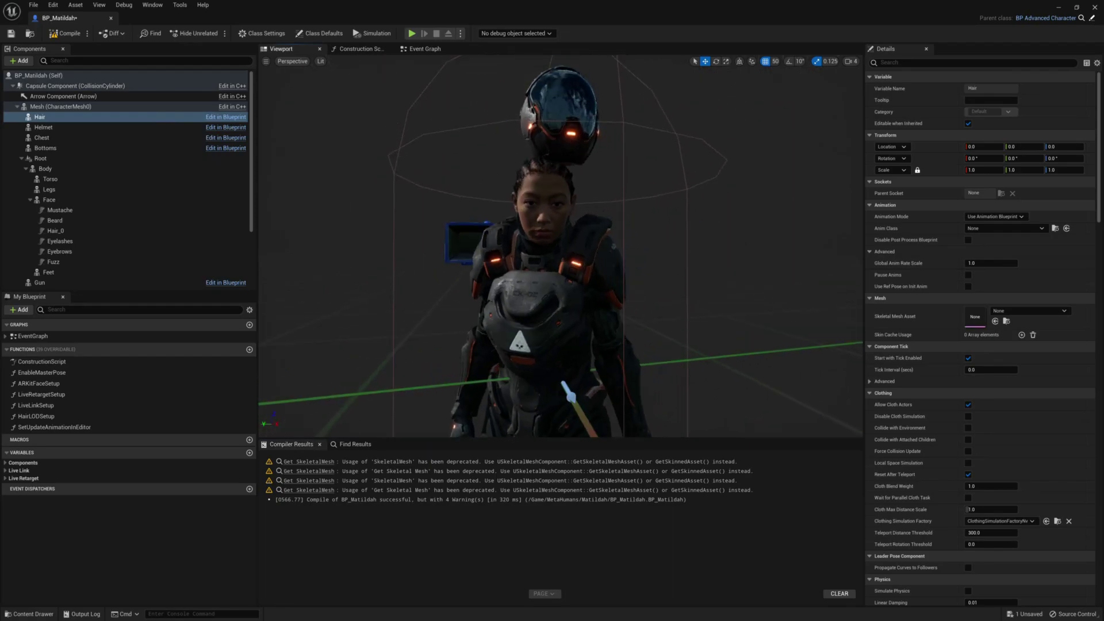
{"action": "left_click", "coordinate": [556, 175]}
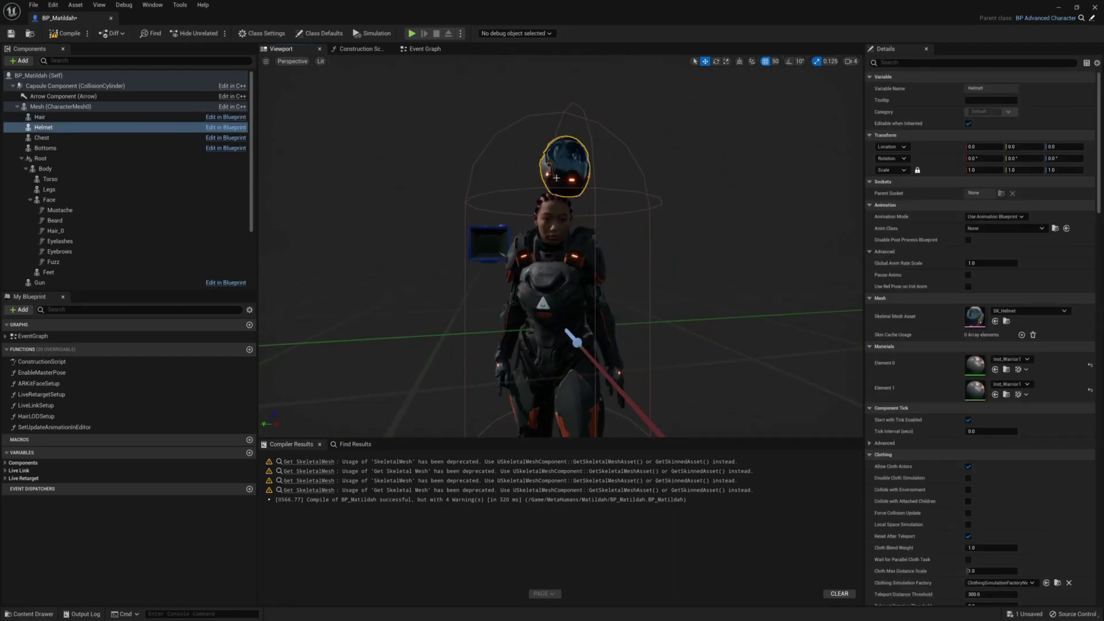
{"action": "right_click_drag", "start_coordinate": [738, 248], "coordinate": [671, 225]}
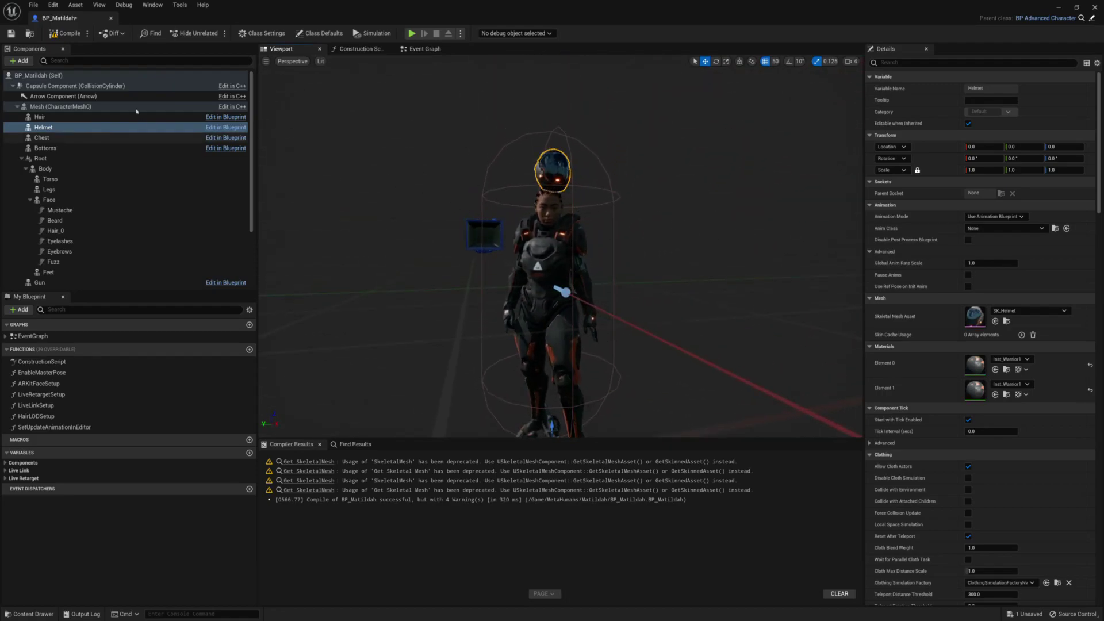
{"action": "left_click", "coordinate": [62, 35]}
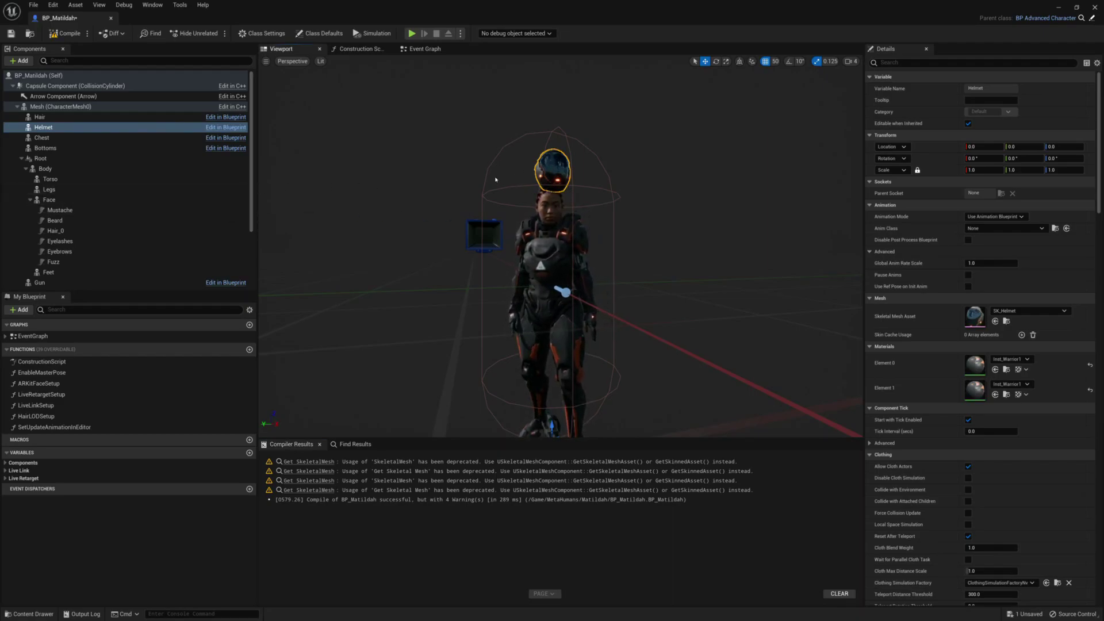
- Review the inherited Bottoms, Chest and Hair components and compare them with the MetaHuman's Legs and Face components
{"action": "left_click", "coordinate": [45, 148]}
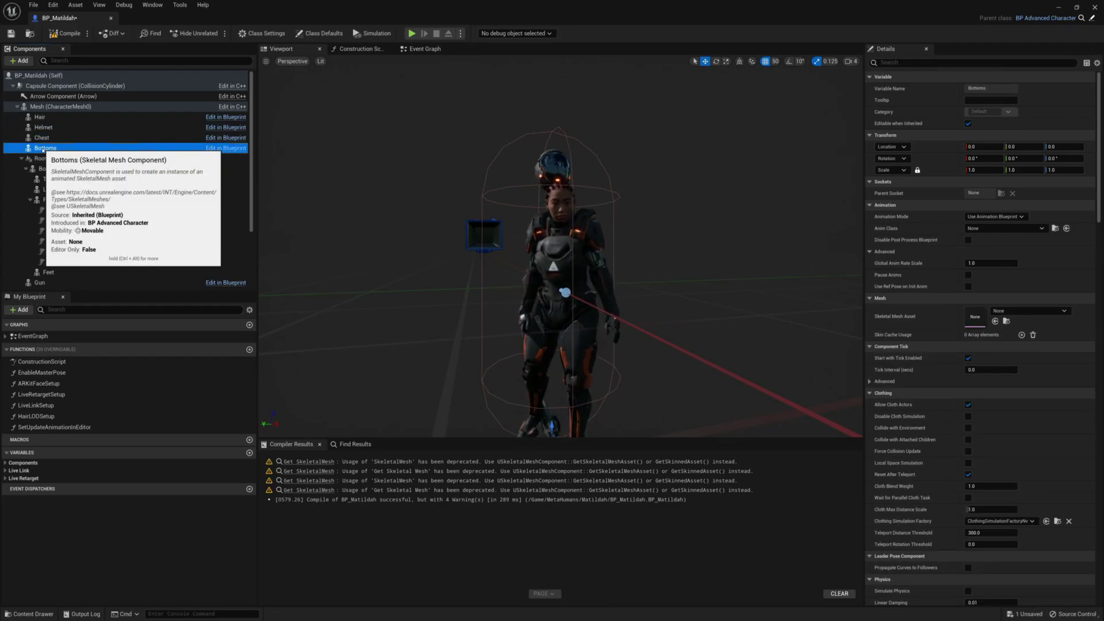
{"action": "left_click", "coordinate": [44, 137]}
{"action": "left_click", "coordinate": [43, 118]}
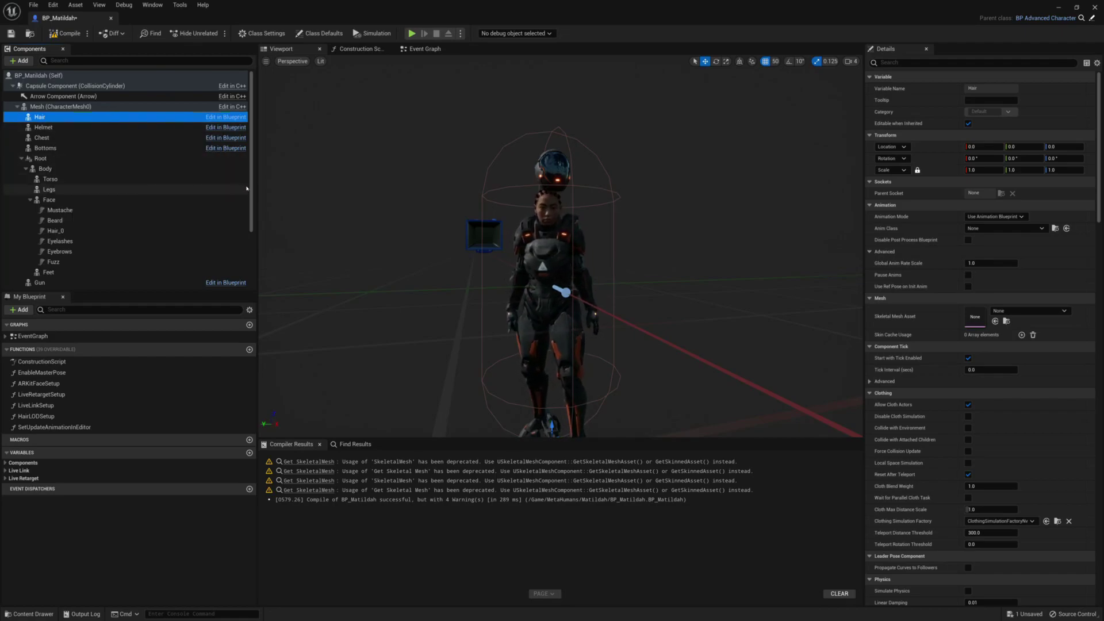
{"action": "scroll", "coordinate": [254, 197], "scroll_direction": "down", "scroll_amount": 1}
{"action": "scroll", "coordinate": [252, 199], "scroll_direction": "up", "scroll_amount": 1}
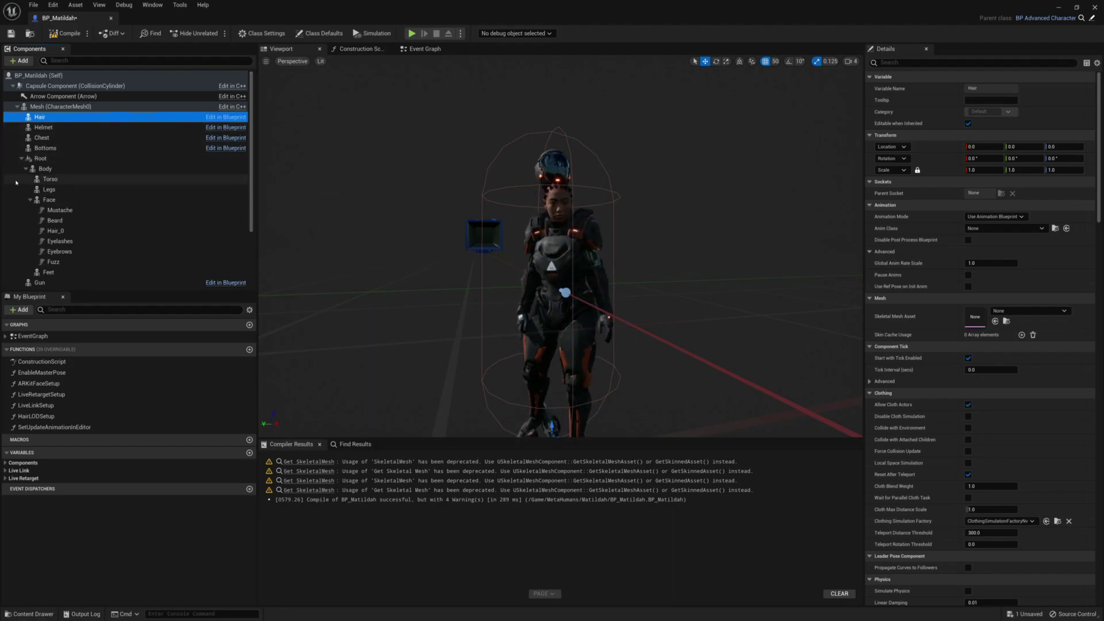
{"action": "left_click", "coordinate": [46, 169]}
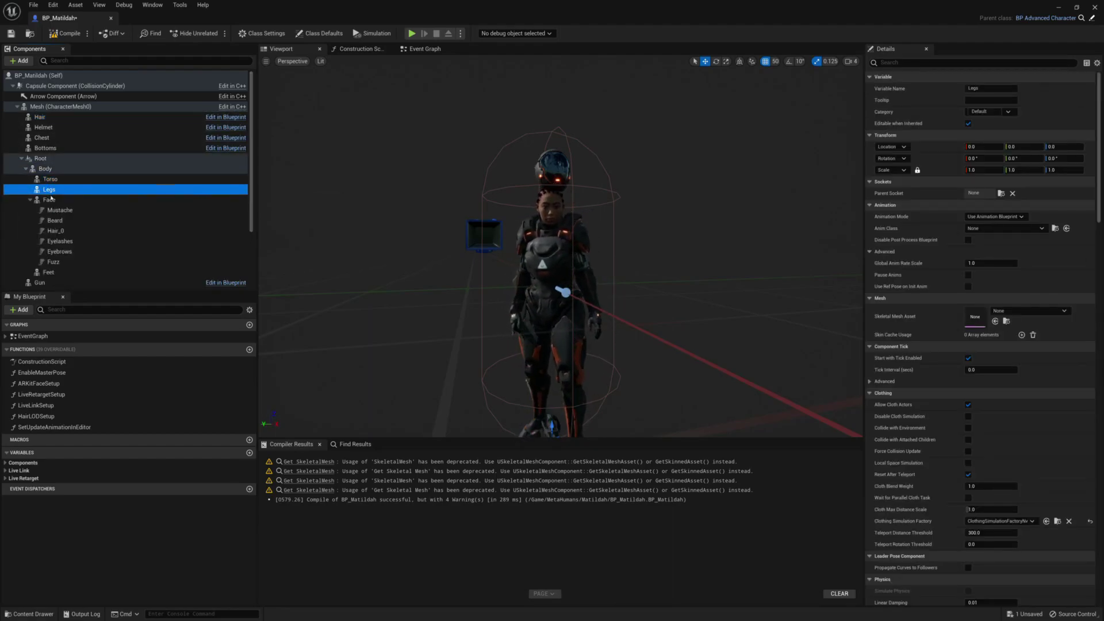
{"action": "left_click", "coordinate": [51, 200]}
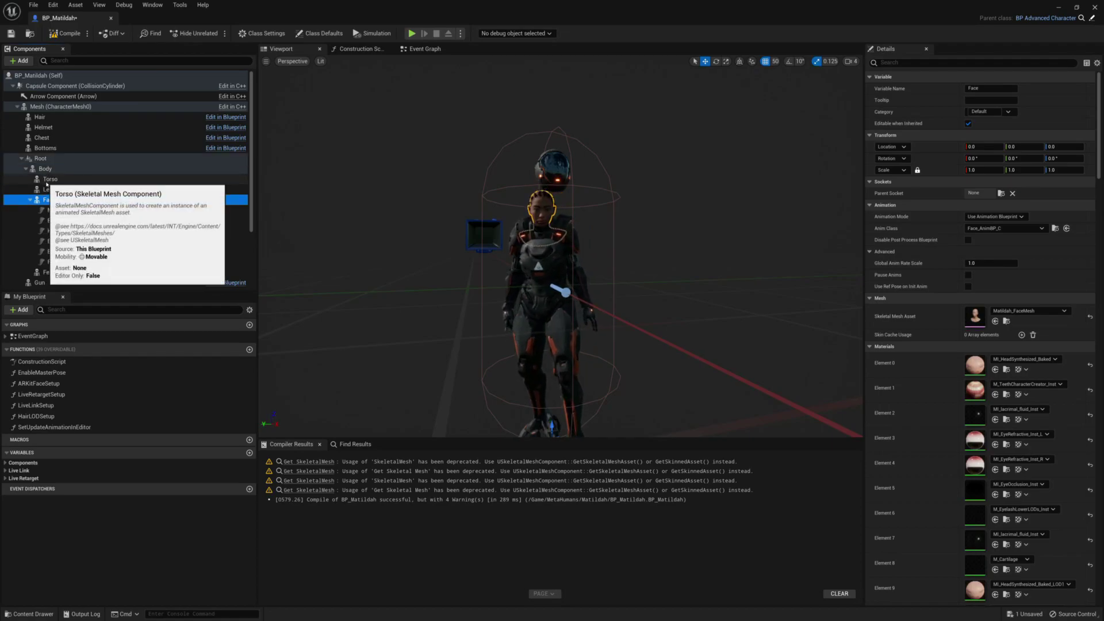
{"action": "left_click", "coordinate": [40, 118]}
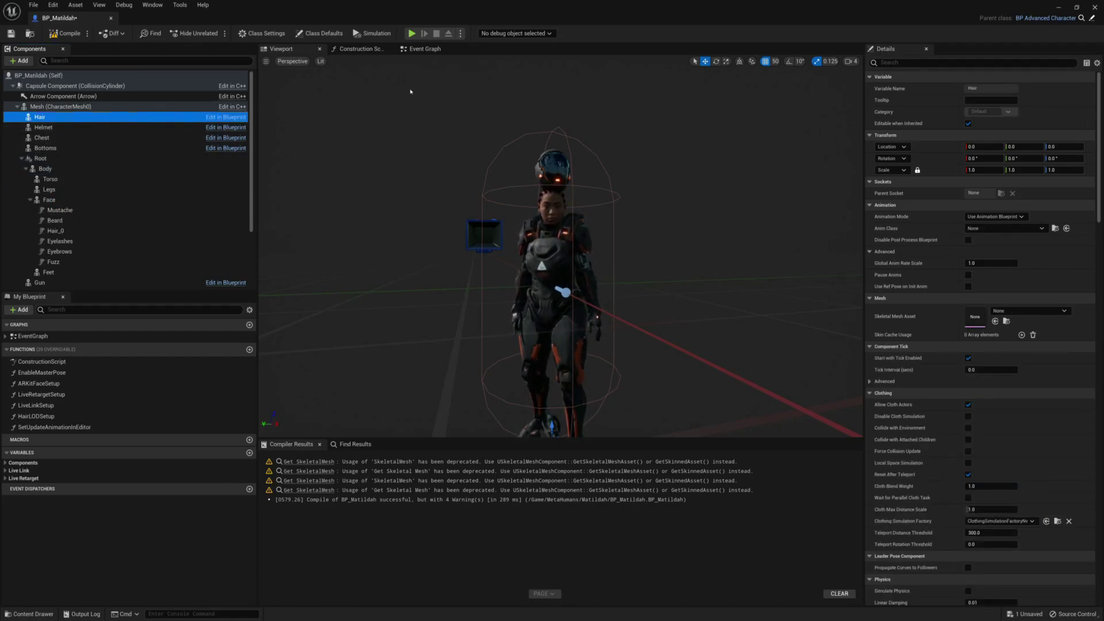
- Add references to the inherited Hair, Helmet, Chest and Bottoms components in the Event Graph's empty area above the AR Kit Face section
{"action": "left_click", "coordinate": [424, 50]}
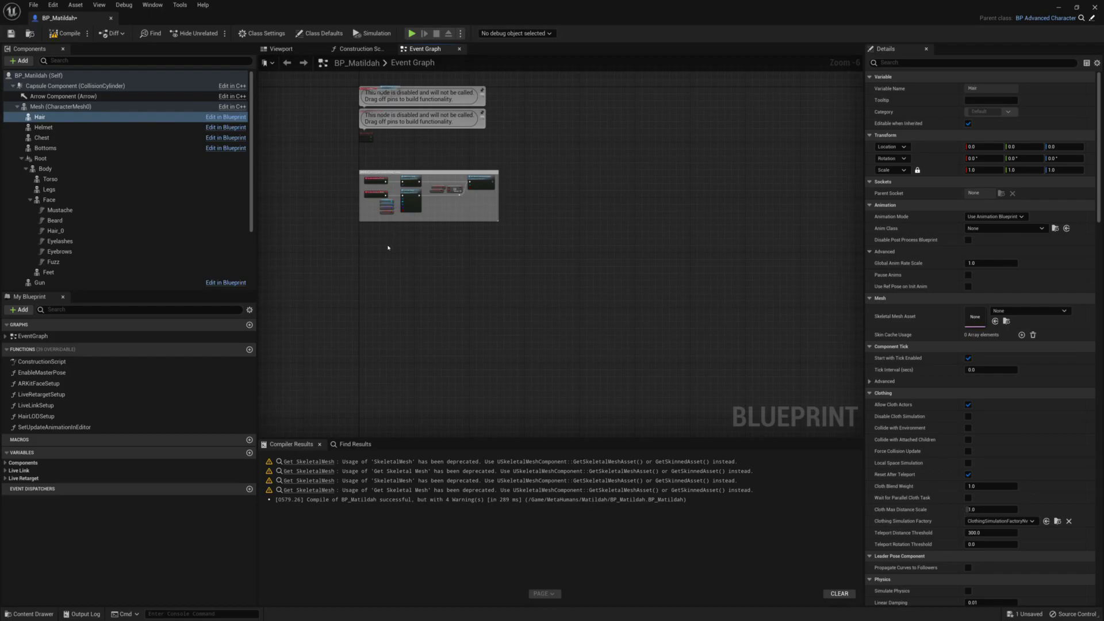
{"action": "scroll", "coordinate": [484, 224], "scroll_direction": "up", "scroll_amount": 3}
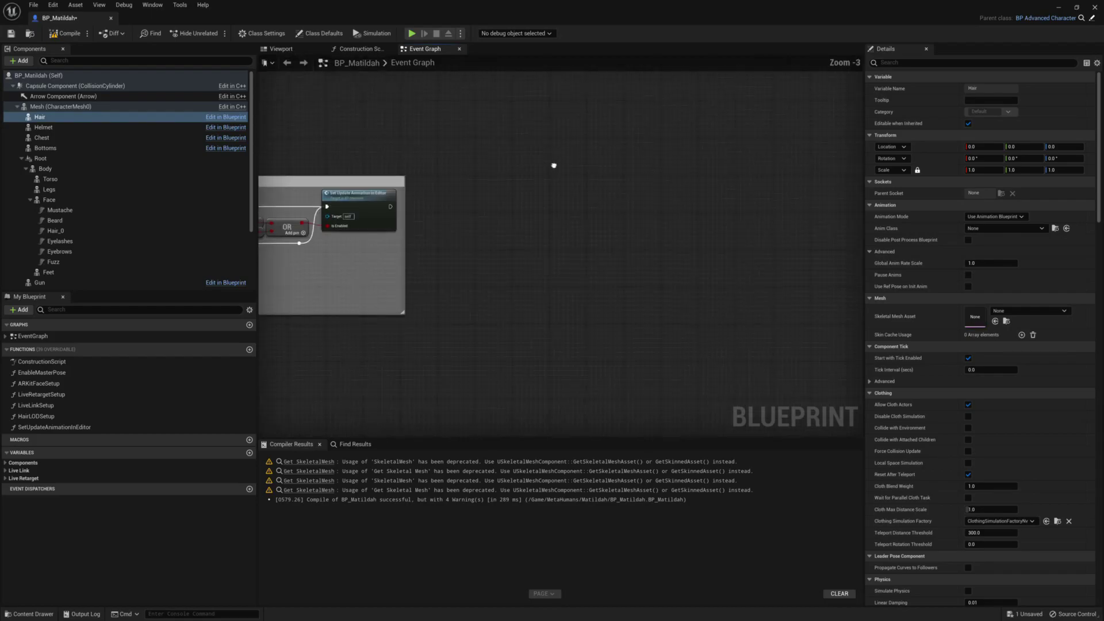
{"action": "right_click_drag", "start_coordinate": [371, 174], "coordinate": [386, 242]}
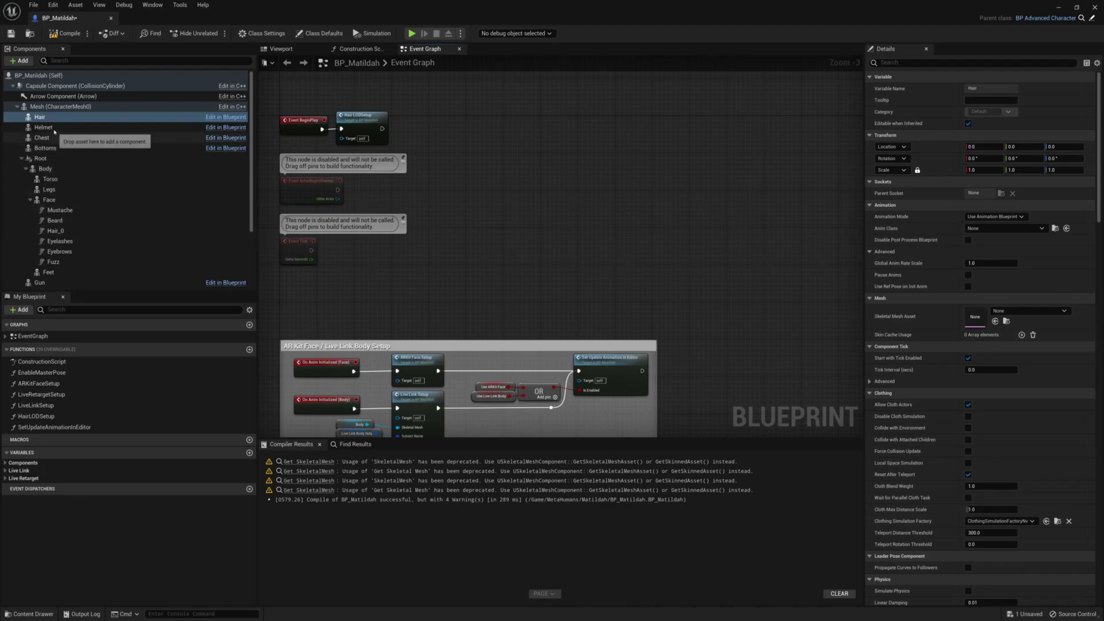
{"action": "left_click", "coordinate": [45, 148], "text": "shift"}
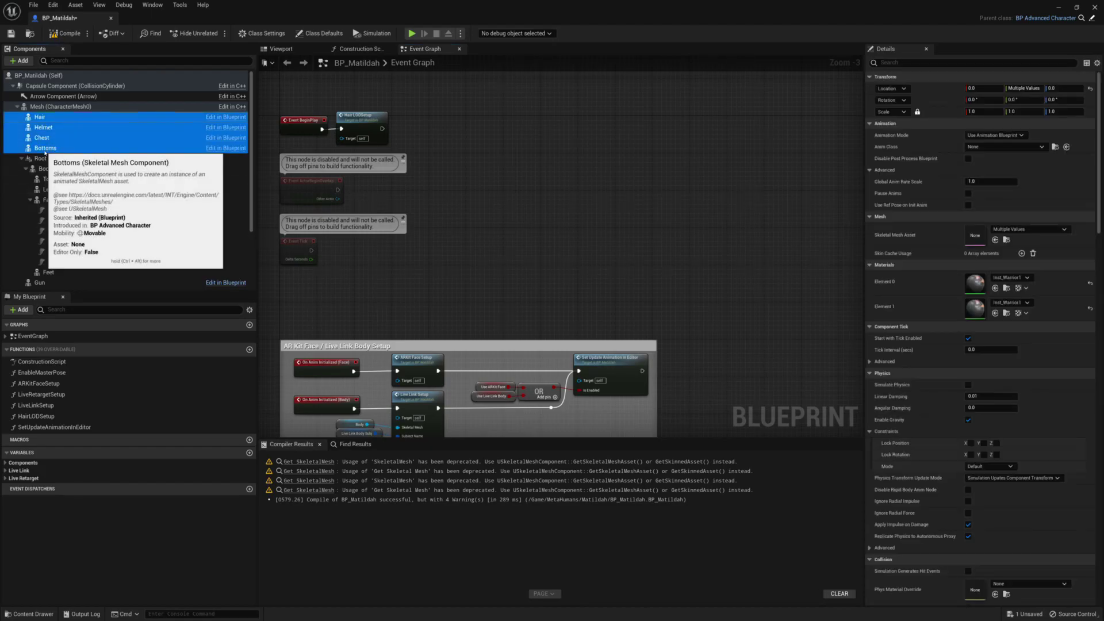
{"action": "left_click", "coordinate": [302, 51]}
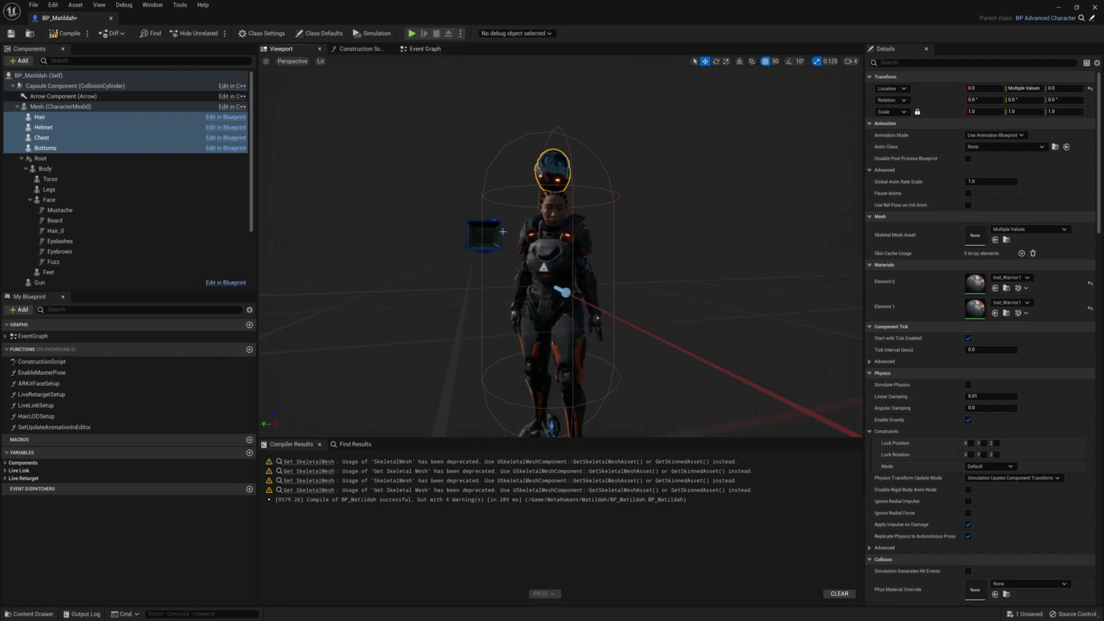
{"action": "left_click", "coordinate": [425, 48]}
{"action": "left_click_drag", "start_coordinate": [45, 148], "coordinate": [549, 199]}
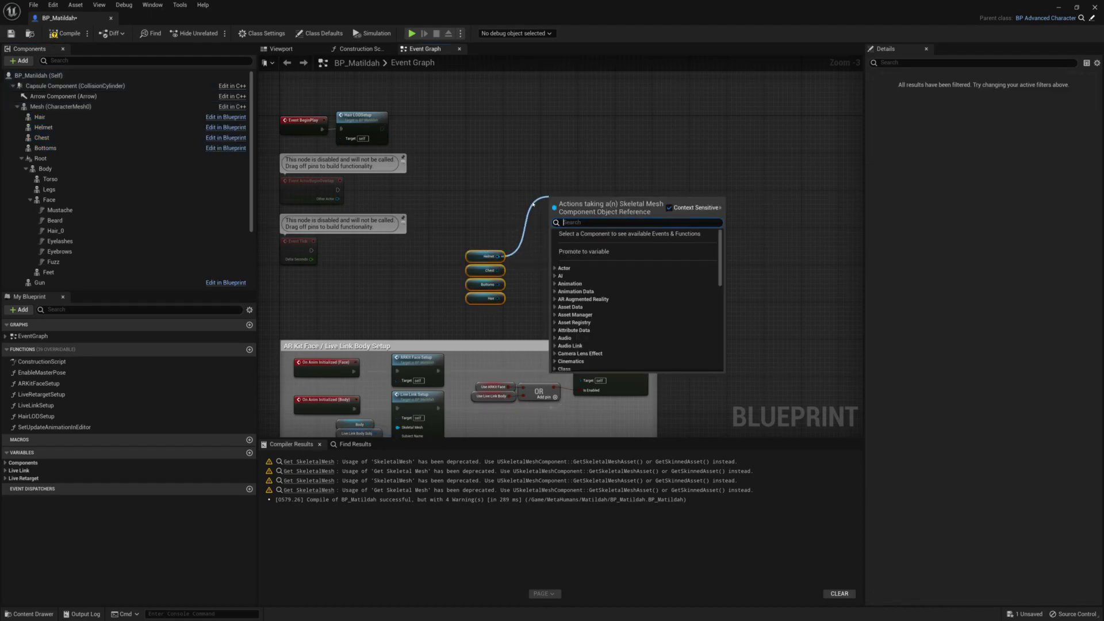
{"action": "left_click", "coordinate": [501, 226]}
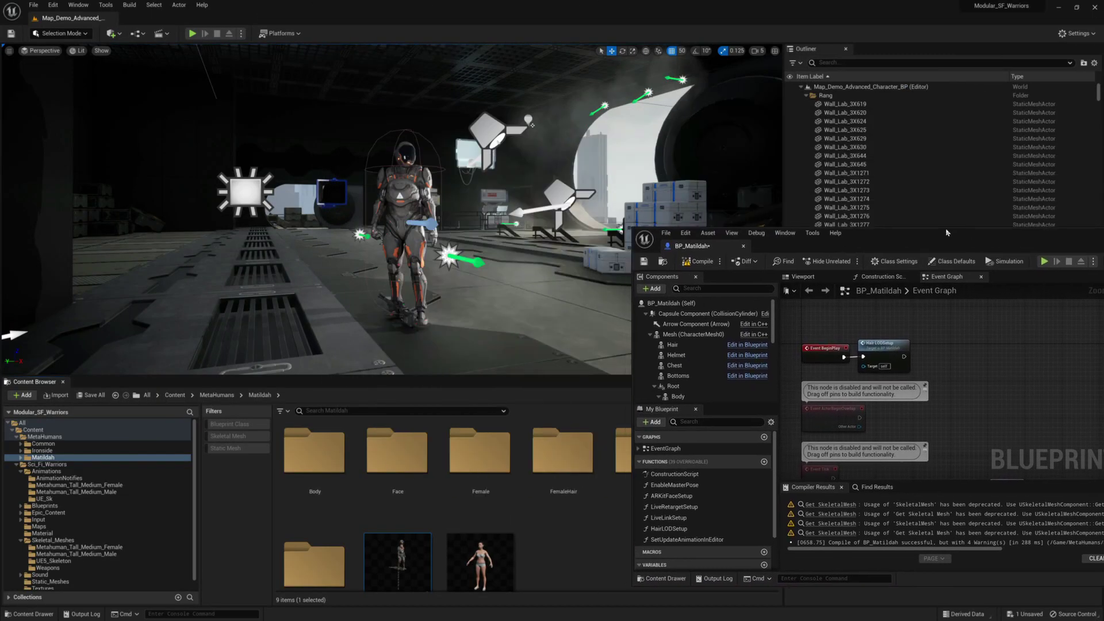
- Replace the existing armoured character in the level with BP_Matildah, placed in the corridor
{"action": "left_click_drag", "start_coordinate": [947, 232], "coordinate": [875, 256]}
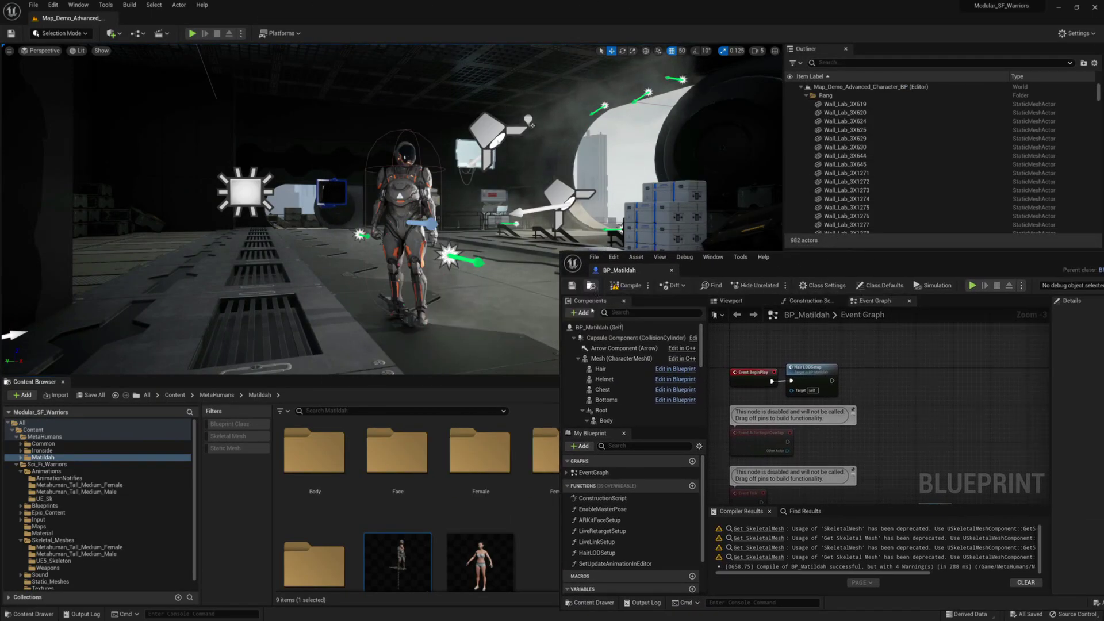
{"action": "left_click", "coordinate": [417, 214]}
{"action": "key", "text": "Delete"}
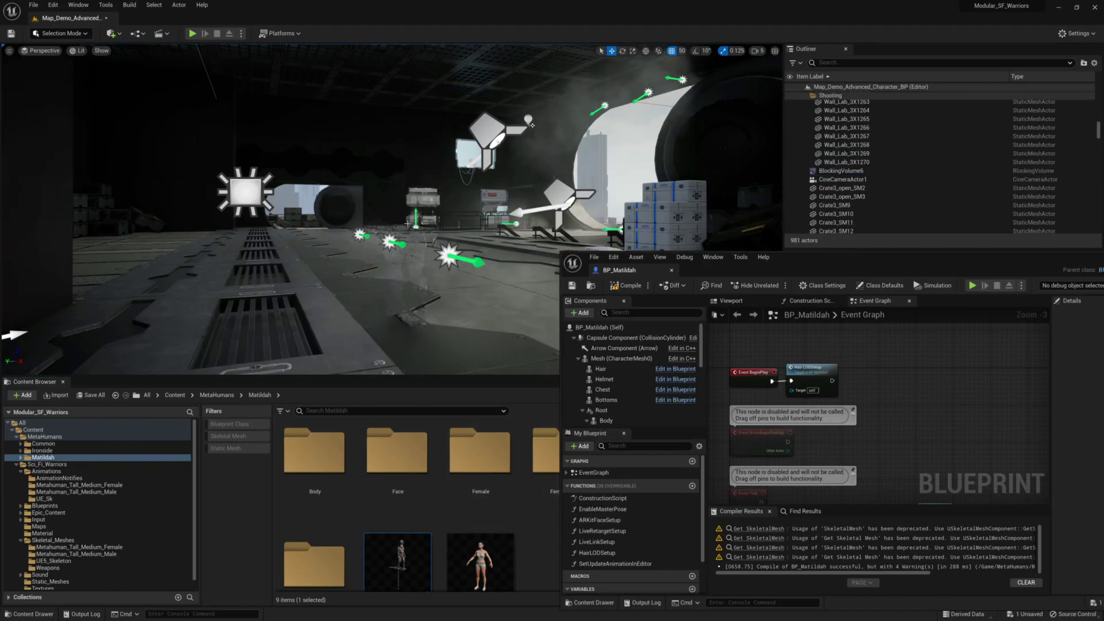
{"action": "left_click_drag", "start_coordinate": [404, 566], "coordinate": [383, 319]}
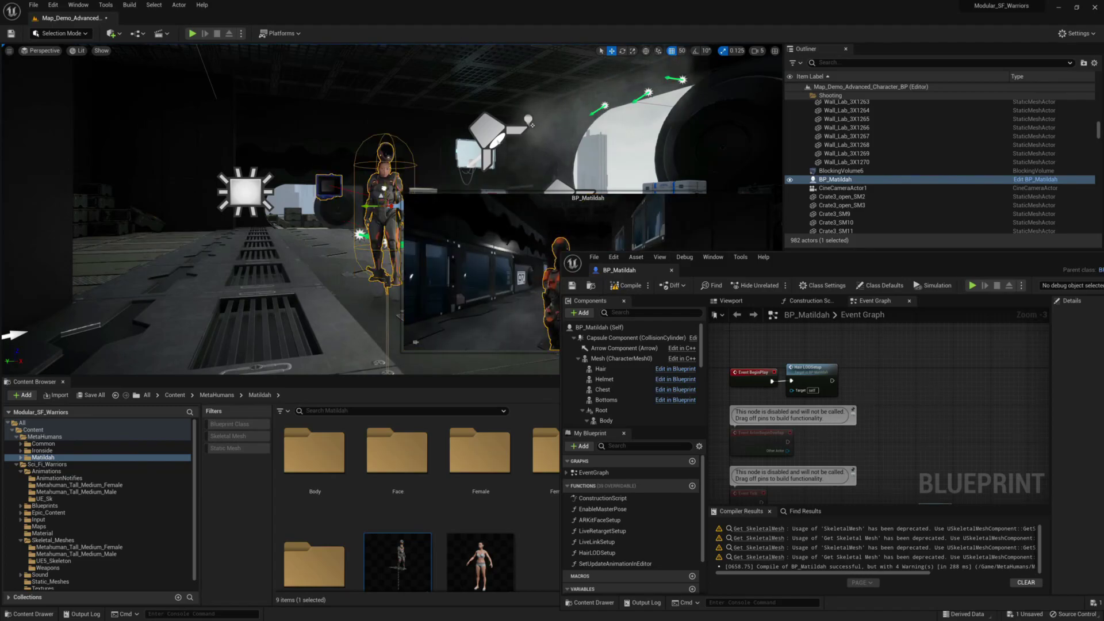
- Set Auto Possess Player to Player 0 on the placed BP_Matildah
{"action": "left_click_drag", "start_coordinate": [801, 267], "coordinate": [198, 403]}
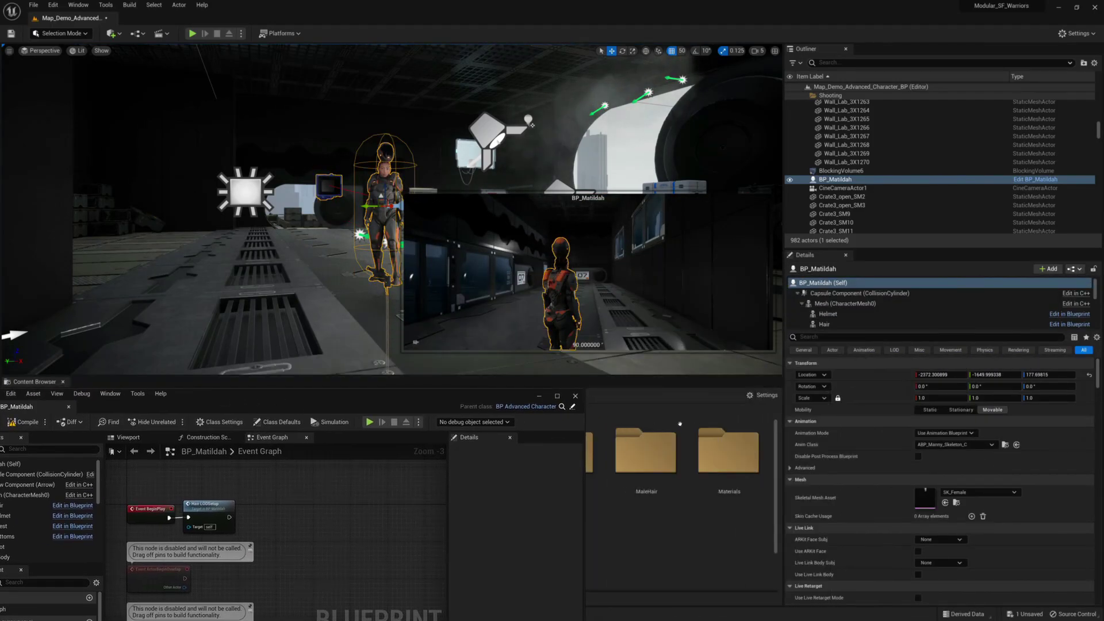
{"action": "left_click", "coordinate": [824, 336]}
{"action": "type", "text": "posses"}
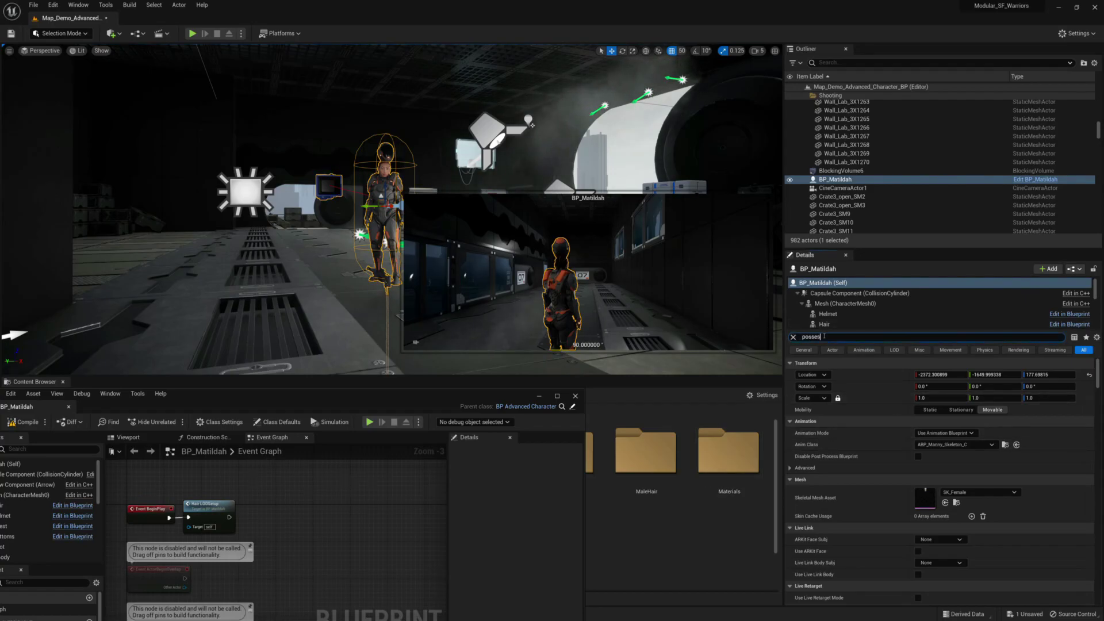
{"action": "type", "text": "s"}
{"action": "left_click", "coordinate": [925, 376]}
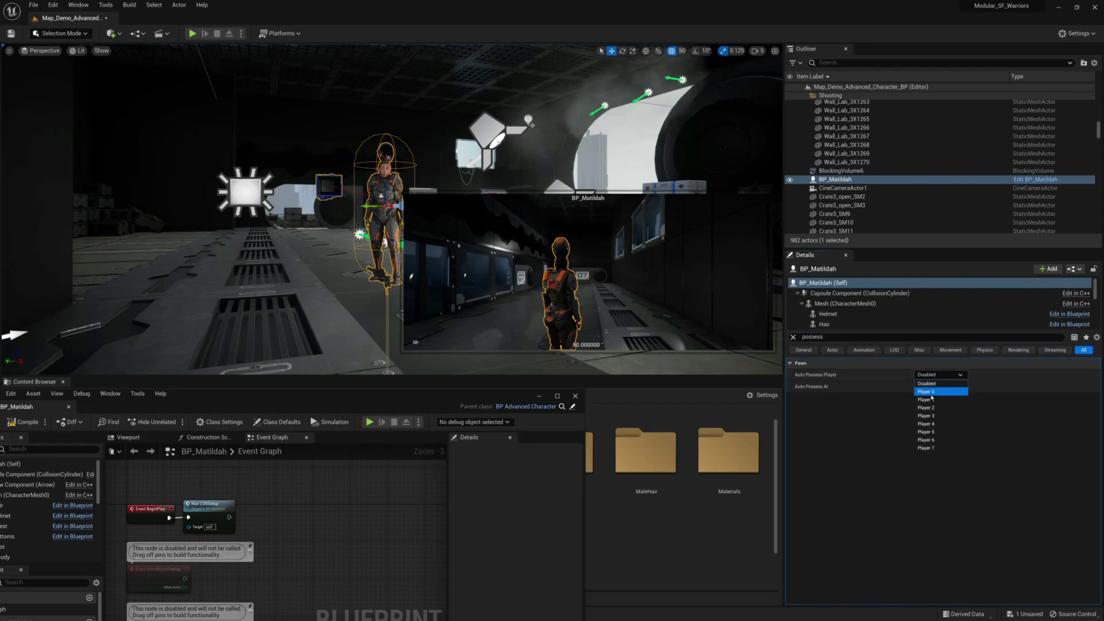
{"action": "left_click", "coordinate": [931, 394]}
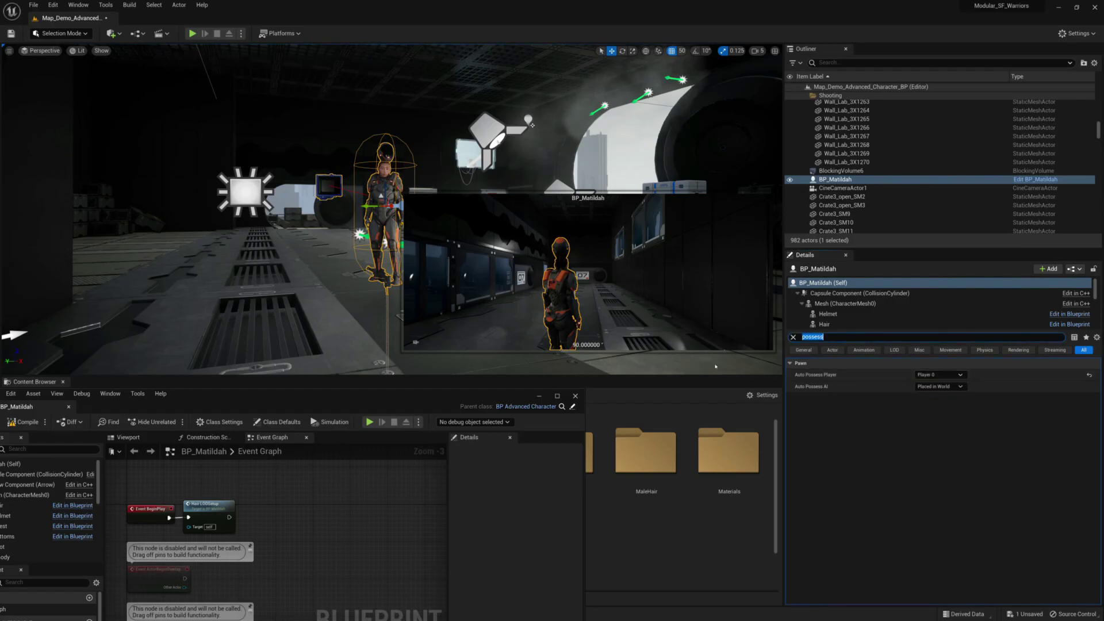
- Play-test the level, eject from BP_Matildah to view the character from outside, and end the session
{"action": "left_click", "coordinate": [192, 33]}
{"action": "left_click", "coordinate": [274, 142]}
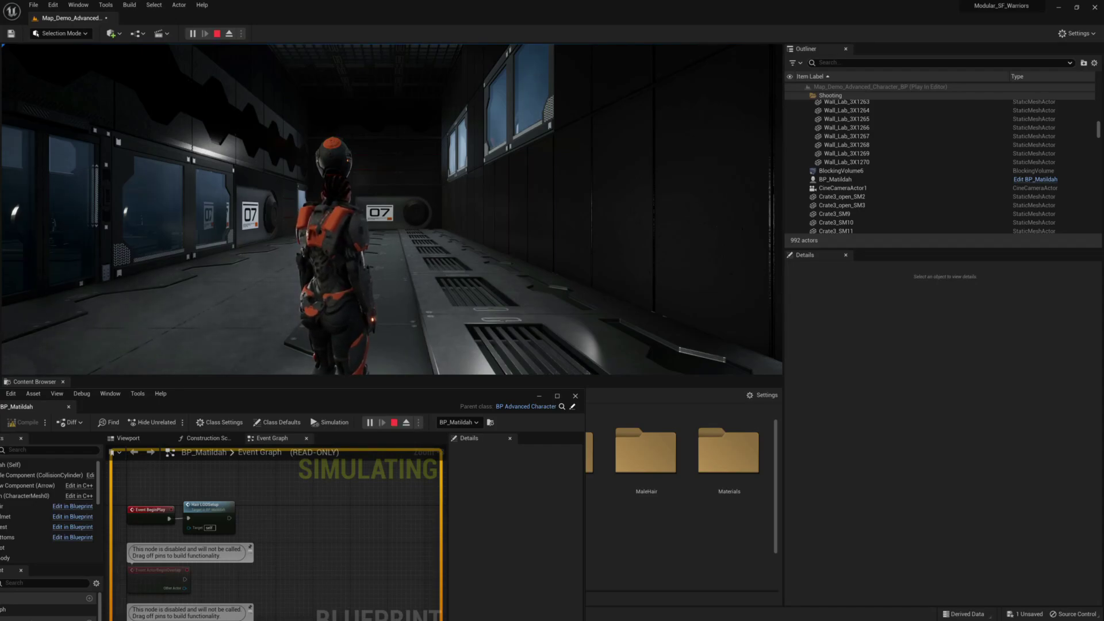
{"action": "key", "text": "F8"}
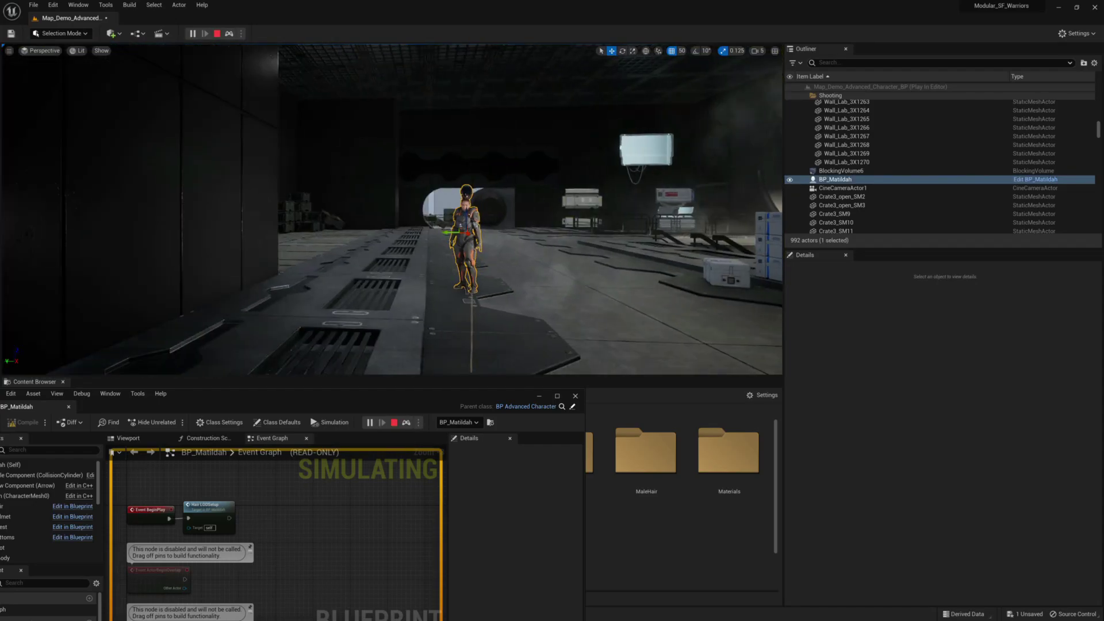
{"action": "key", "text": "w"}
{"action": "right_click_drag", "start_coordinate": [392, 209], "coordinate": [506, 209]}
{"action": "key", "text": "Escape"}
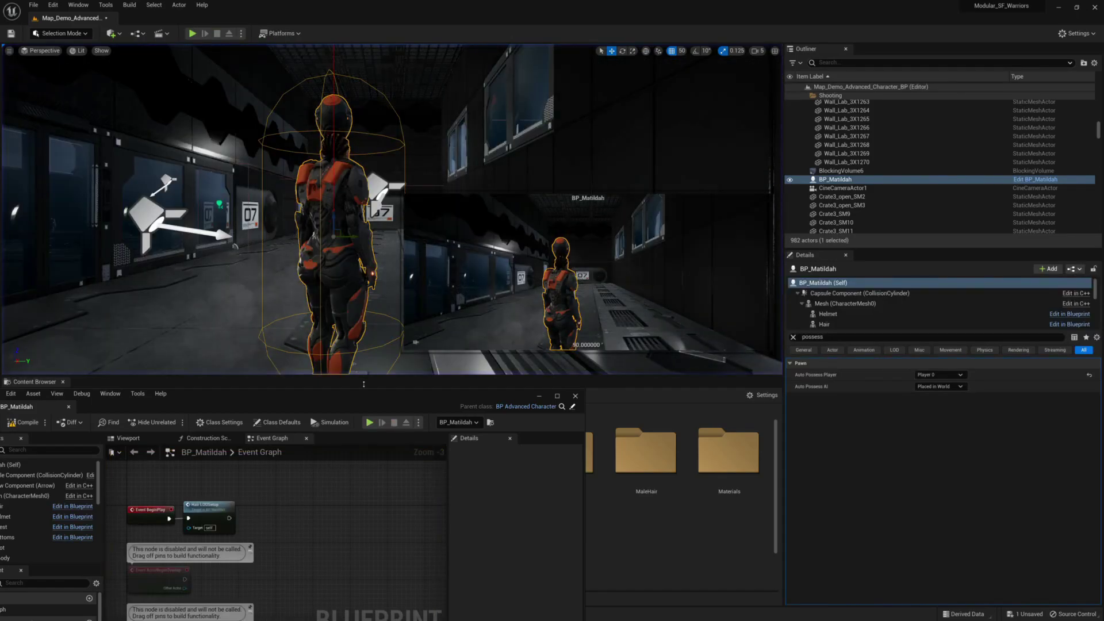
- Move the blueprint window clear of the Content Browser's folder tree and run a second short play-test of the level
{"action": "left_click_drag", "start_coordinate": [344, 396], "coordinate": [503, 384]}
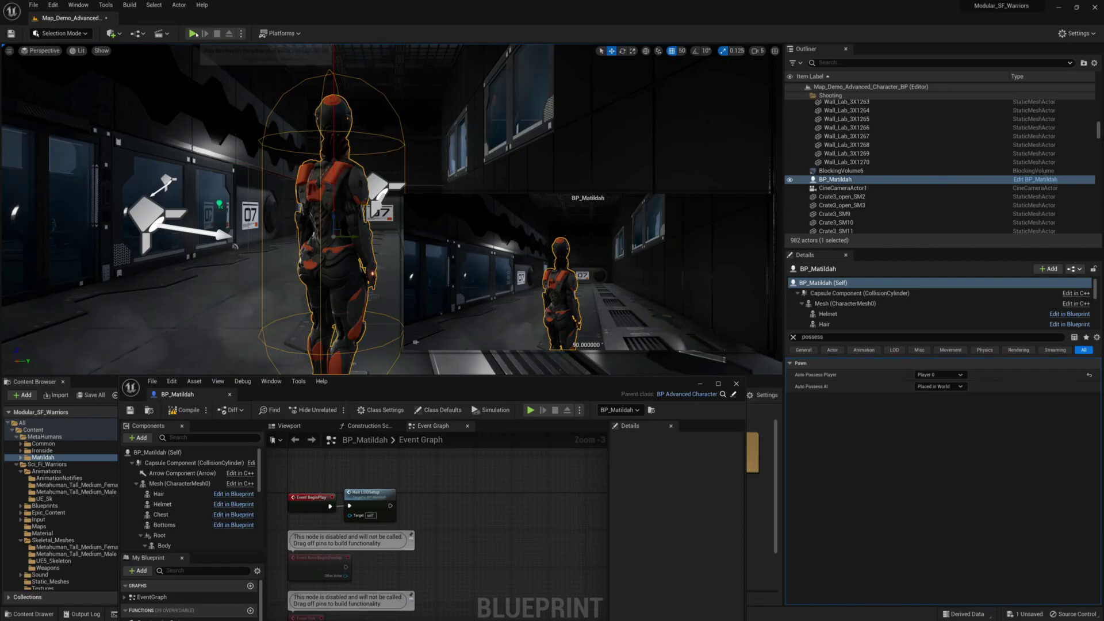
{"action": "key", "text": "alt+p"}
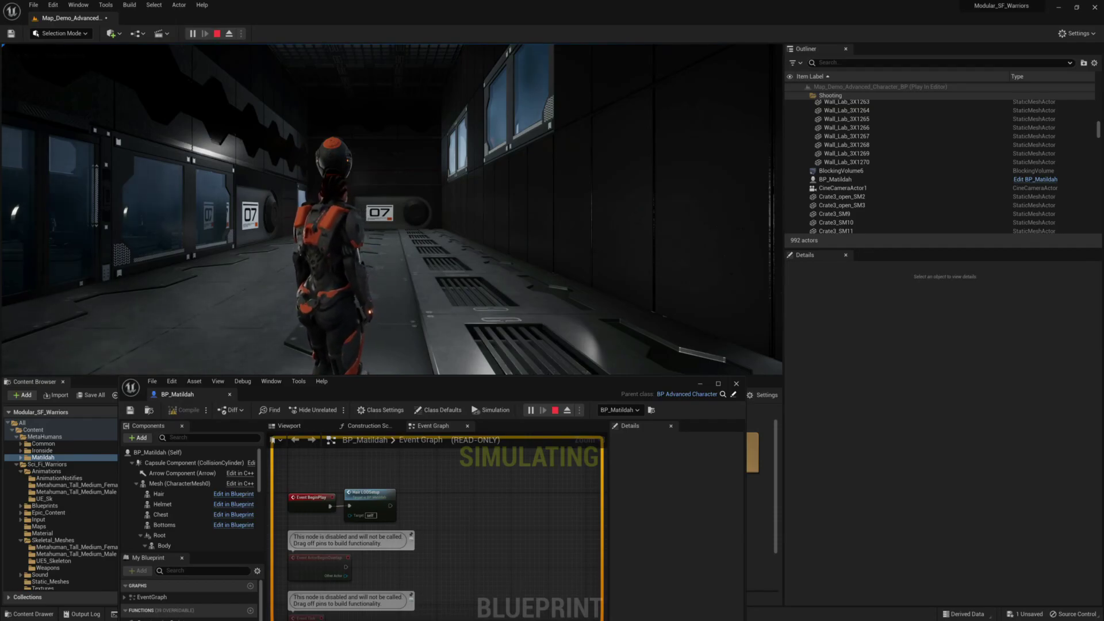
{"action": "key", "text": "Escape"}
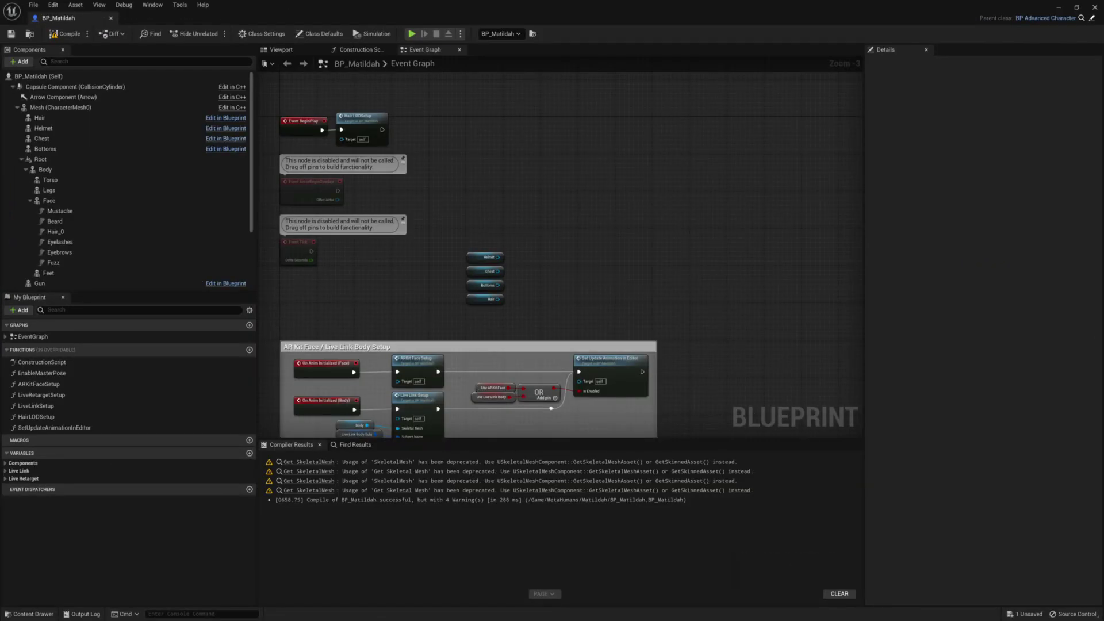
- Add a Set Leader Pose Component node to the Event Graph with the Helmet reference as its target
{"action": "scroll", "coordinate": [560, 248], "scroll_direction": "up", "scroll_amount": 1}
{"action": "right_click_drag", "start_coordinate": [559, 251], "coordinate": [543, 306]}
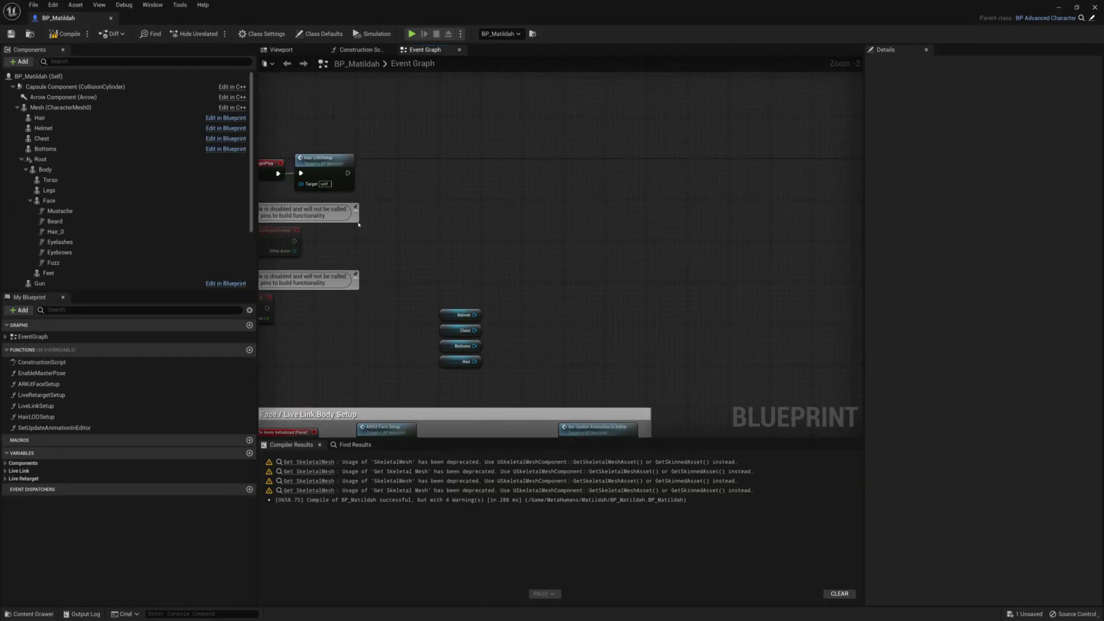
{"action": "left_click_drag", "start_coordinate": [475, 315], "coordinate": [557, 256]}
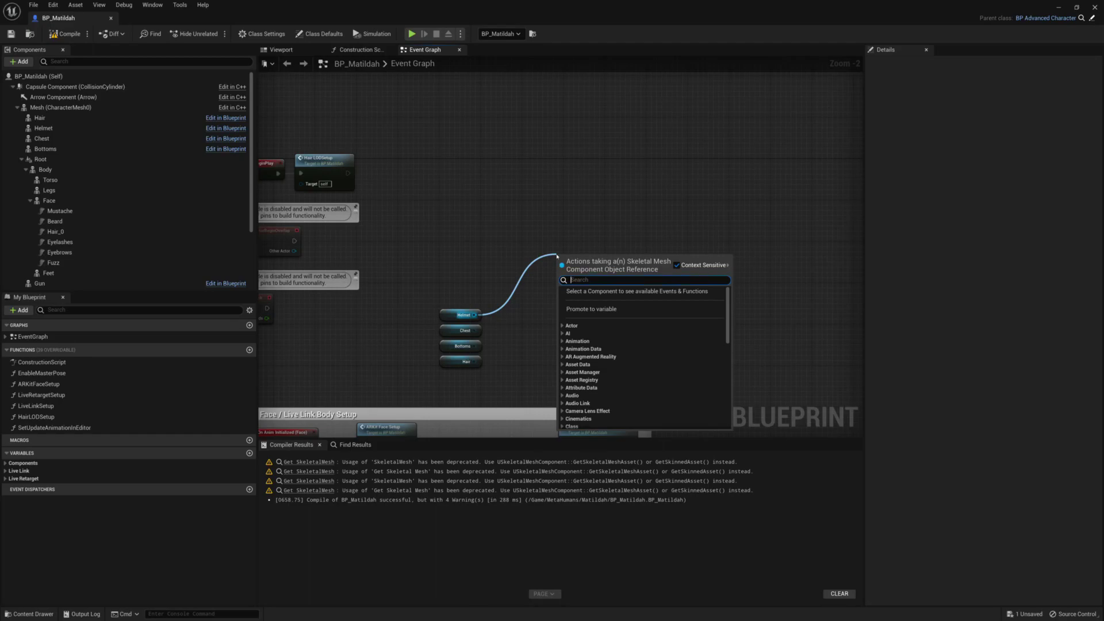
{"action": "type", "text": "lead"}
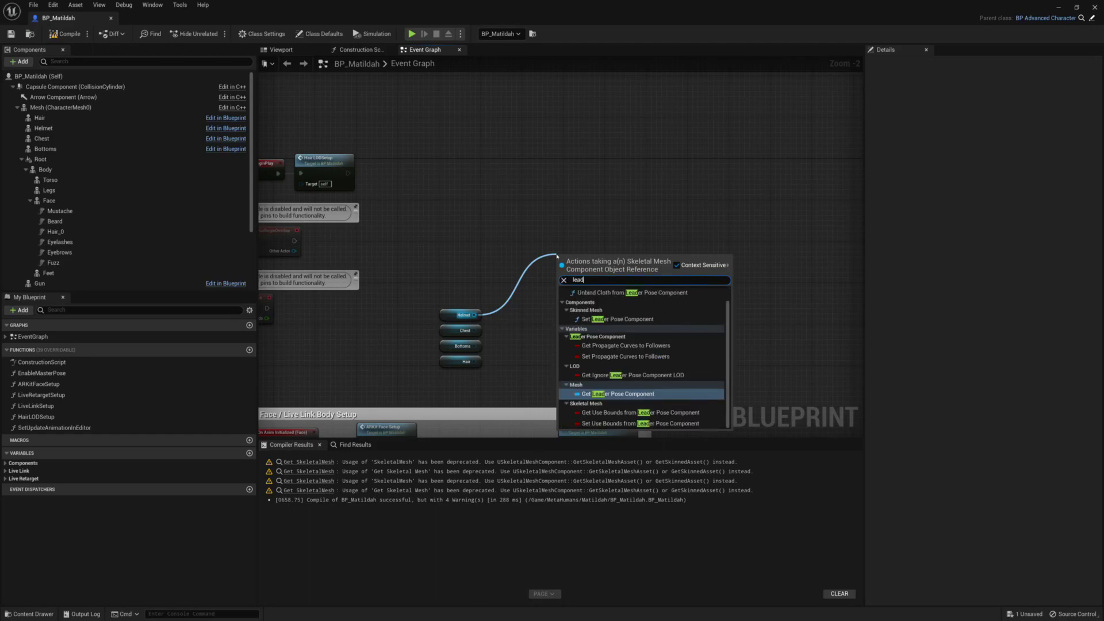
{"action": "type", "text": "er pos"}
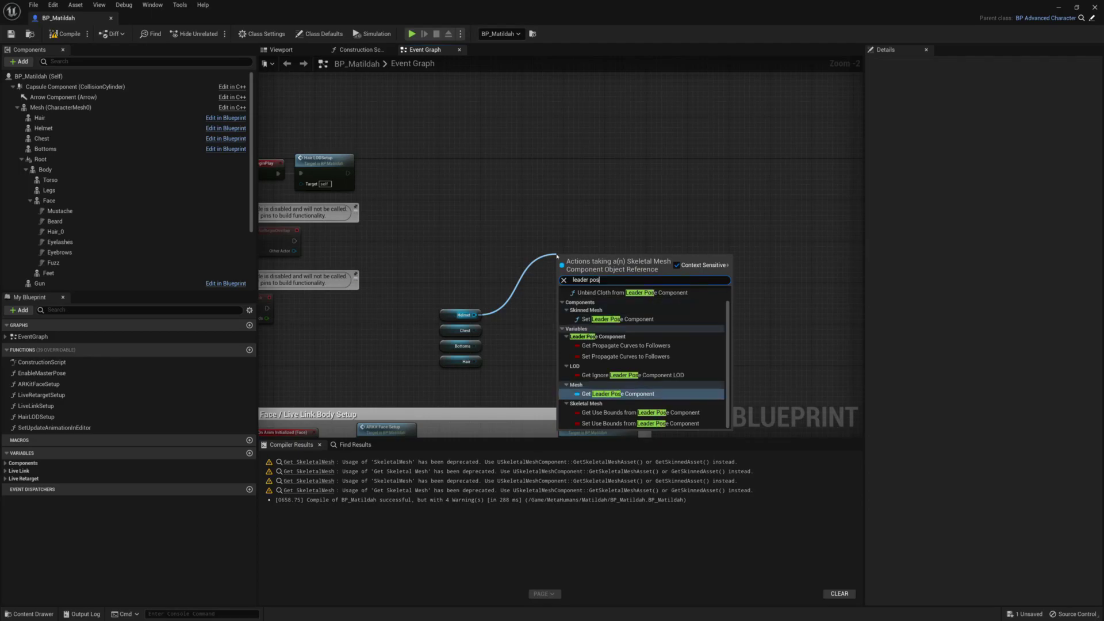
{"action": "left_click", "coordinate": [602, 320]}
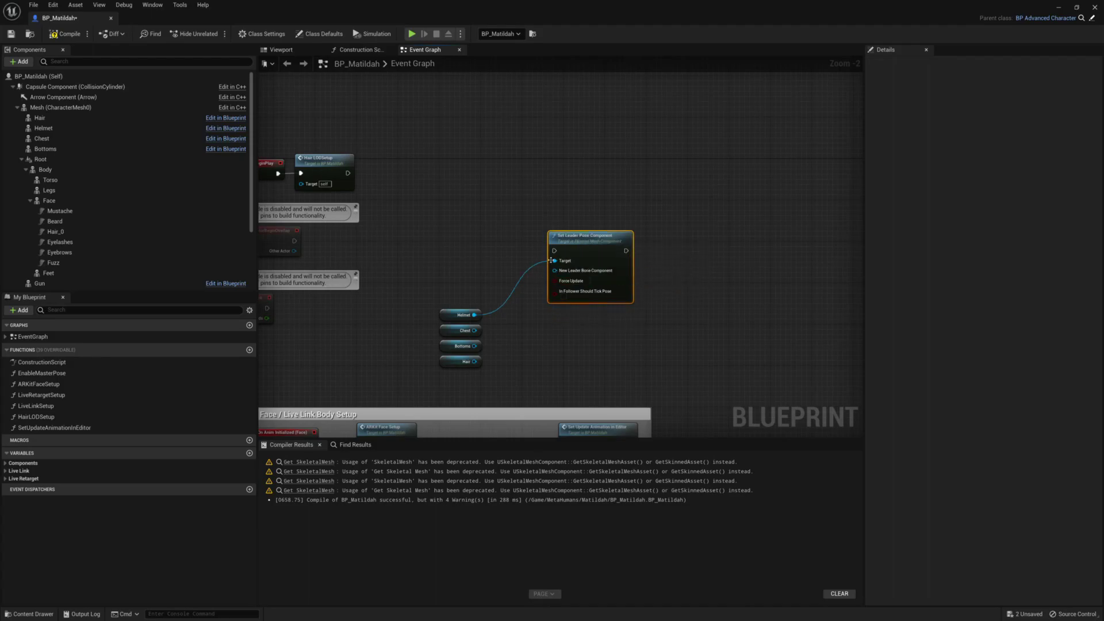
- Connect Hair LODSetup's execution output to Set Leader Pose Component, align the node with it, and add Chest, Bottoms and Hair as targets
{"action": "left_click_drag", "start_coordinate": [554, 261], "coordinate": [401, 173]}
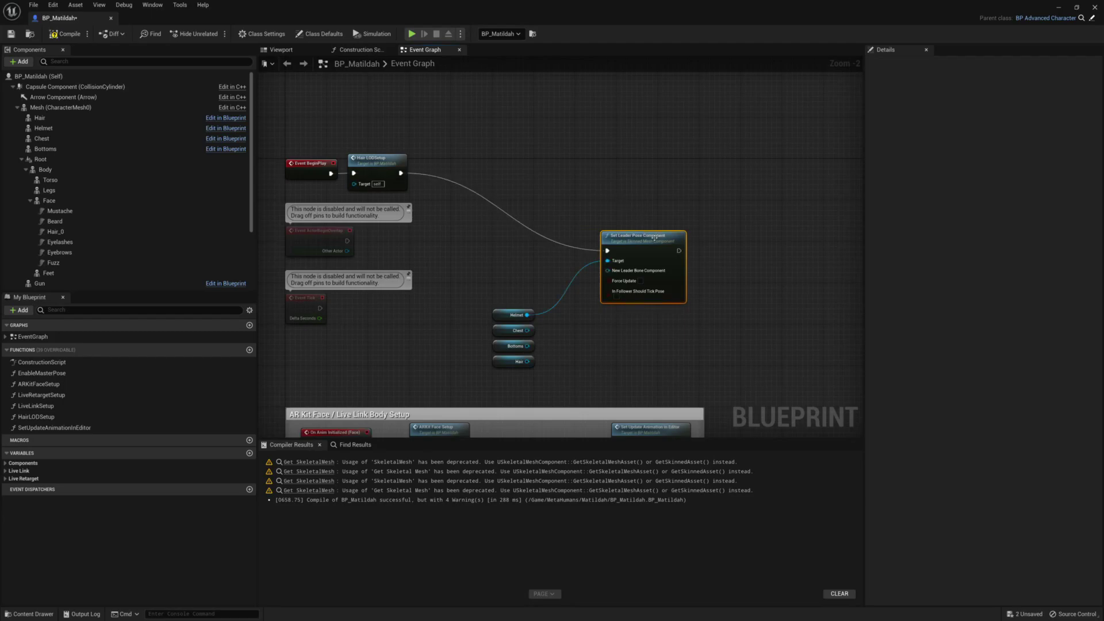
{"action": "left_click_drag", "start_coordinate": [655, 237], "coordinate": [655, 159]}
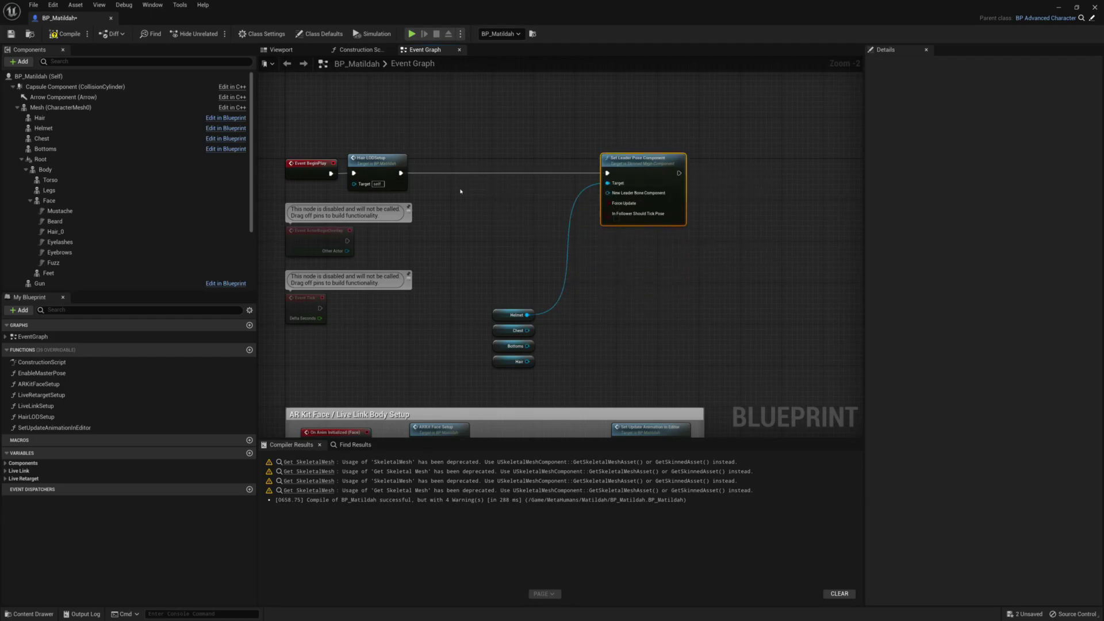
{"action": "left_click_drag", "start_coordinate": [527, 330], "coordinate": [615, 185]}
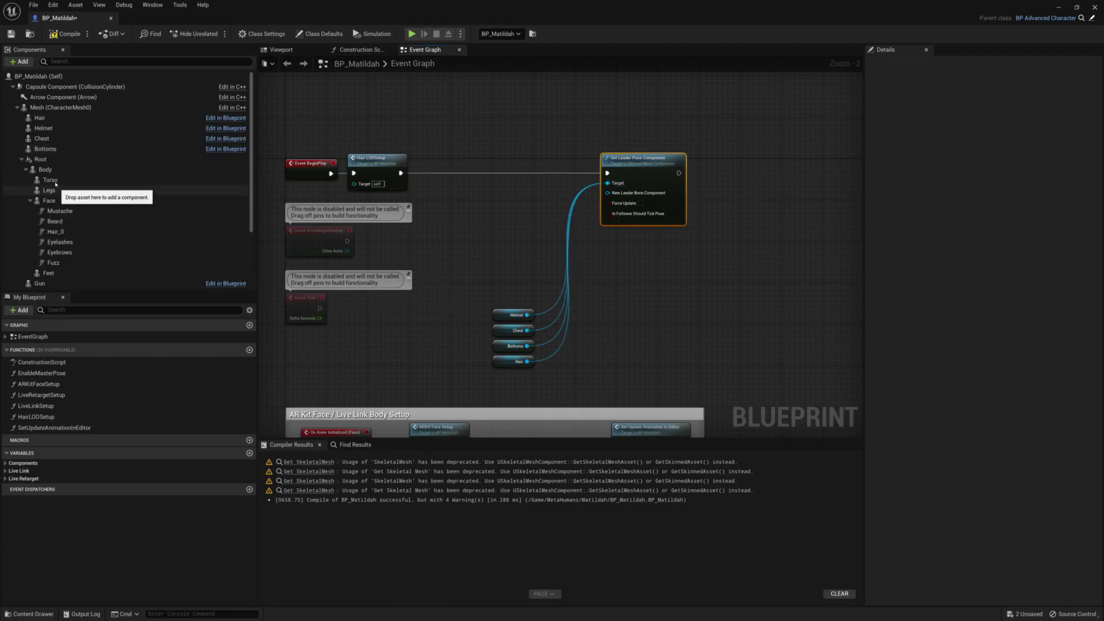
- Add a Body component reference as the New Leader Bone Component input and place it between Hair LODSetup and Set Leader Pose Component
{"action": "left_click_drag", "start_coordinate": [45, 170], "coordinate": [531, 221]}
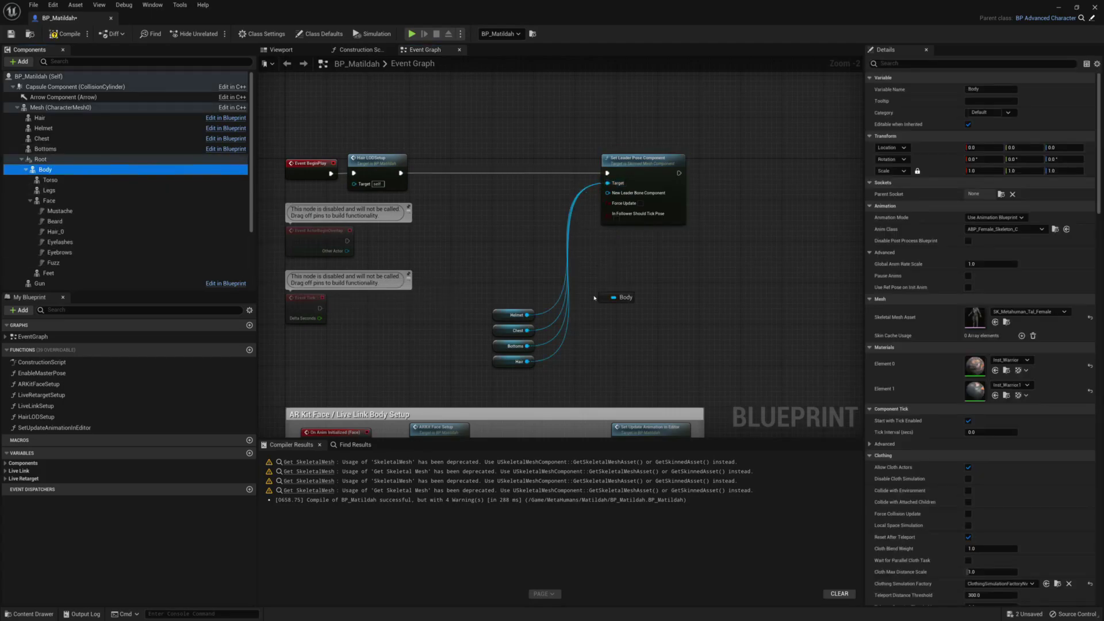
{"action": "left_click_drag", "start_coordinate": [594, 298], "coordinate": [595, 298]}
{"action": "left_click_drag", "start_coordinate": [42, 170], "coordinate": [608, 193]}
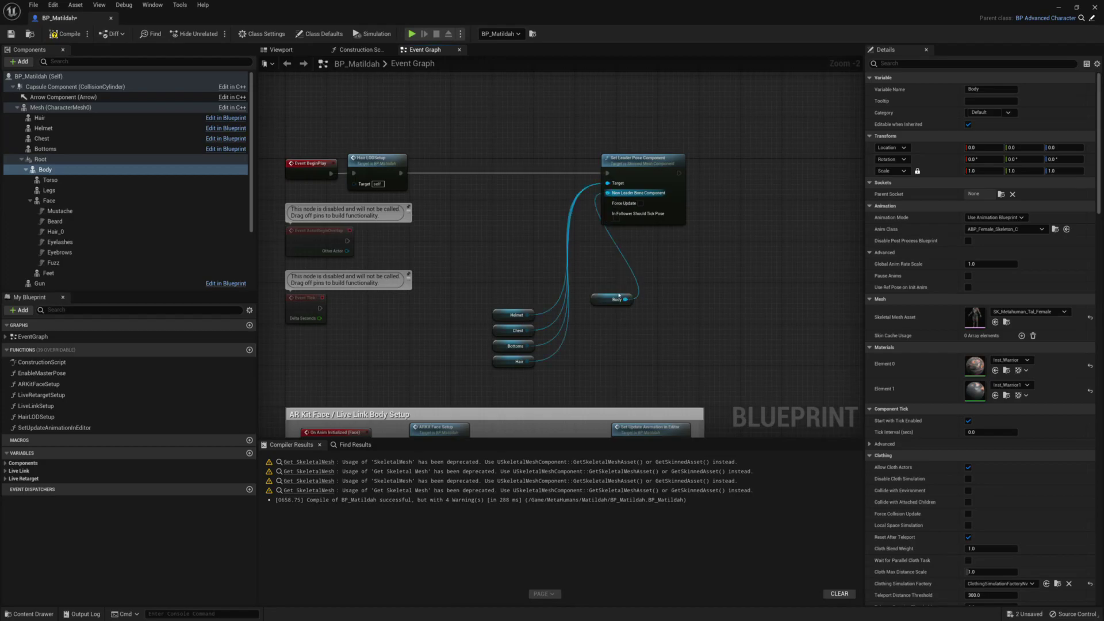
{"action": "left_click_drag", "start_coordinate": [611, 299], "coordinate": [498, 187]}
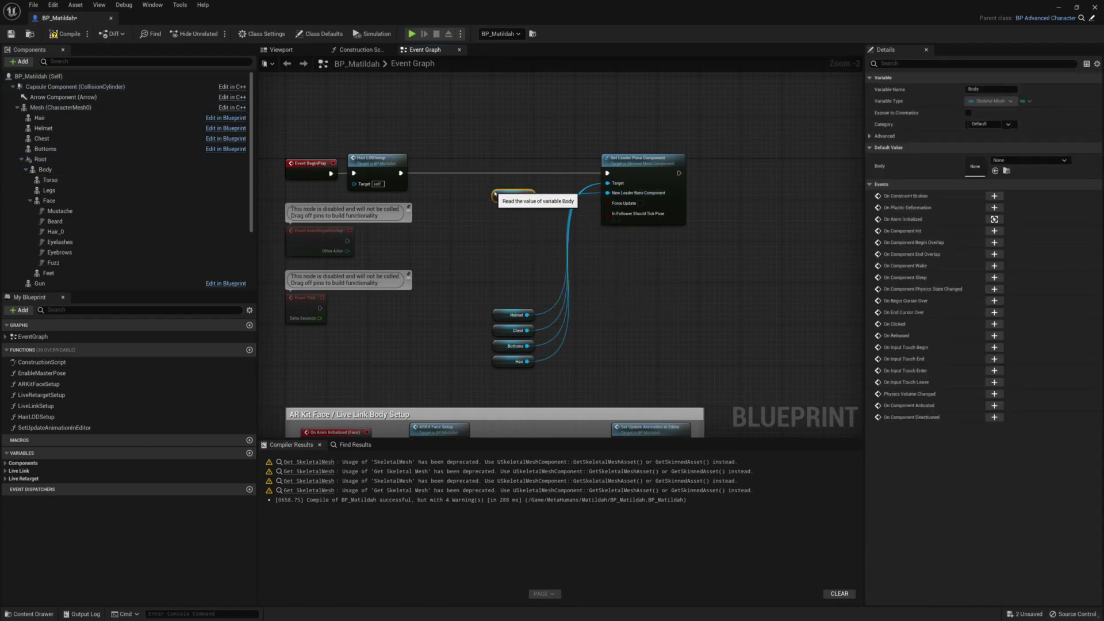
- Check the Body component's skeletal mesh in the blueprint viewport, return to the Event Graph and compile BP_Matildah
{"action": "left_click", "coordinate": [46, 170]}
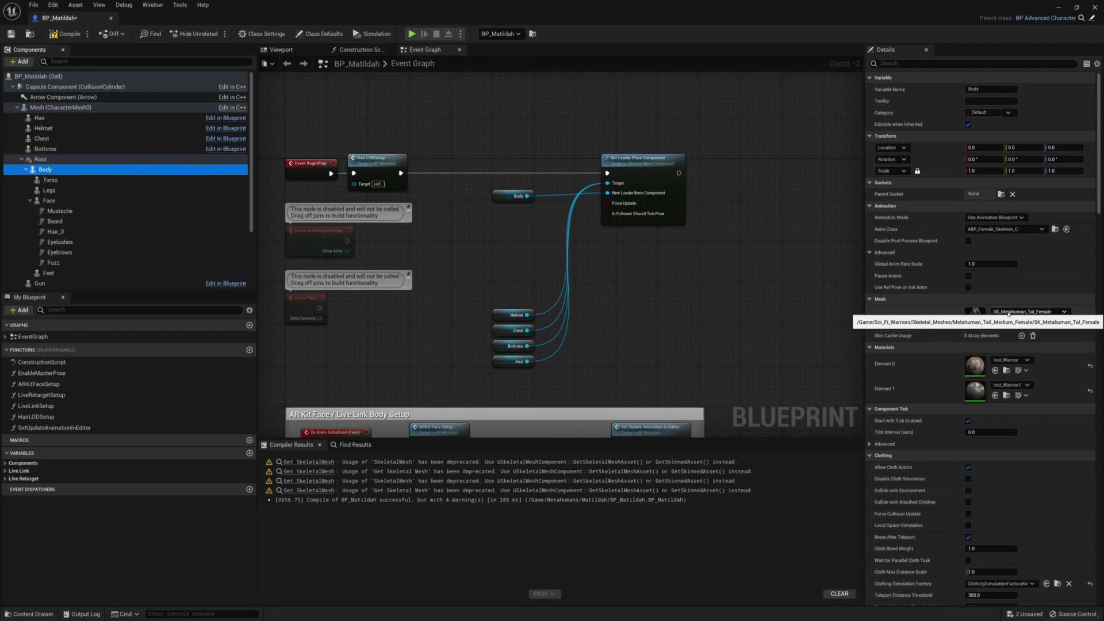
{"action": "left_click", "coordinate": [281, 49]}
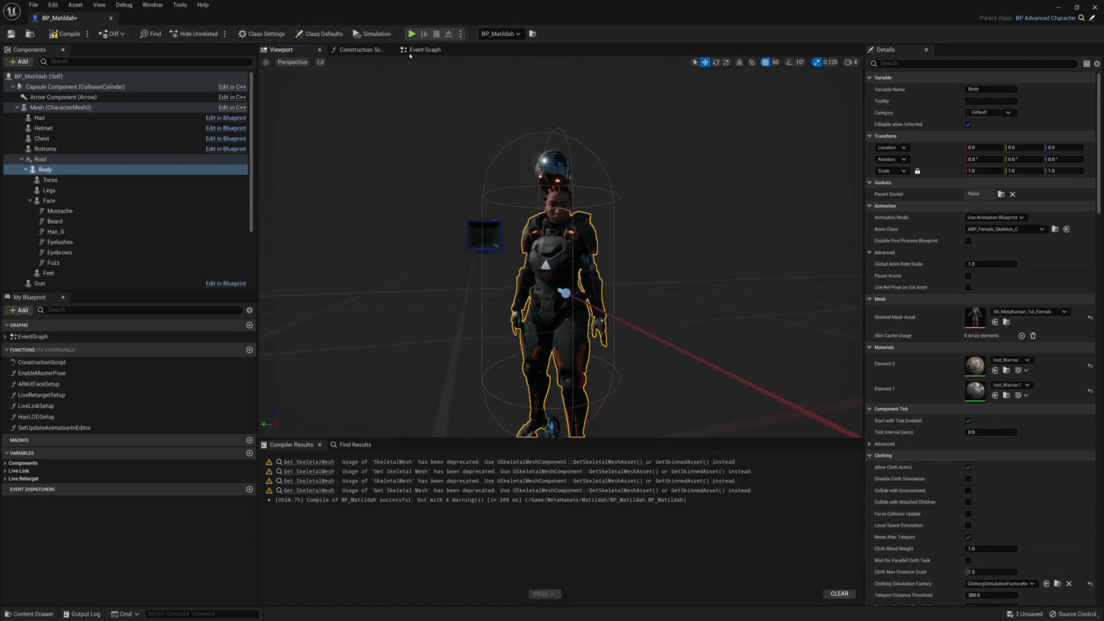
{"action": "left_click", "coordinate": [423, 50]}
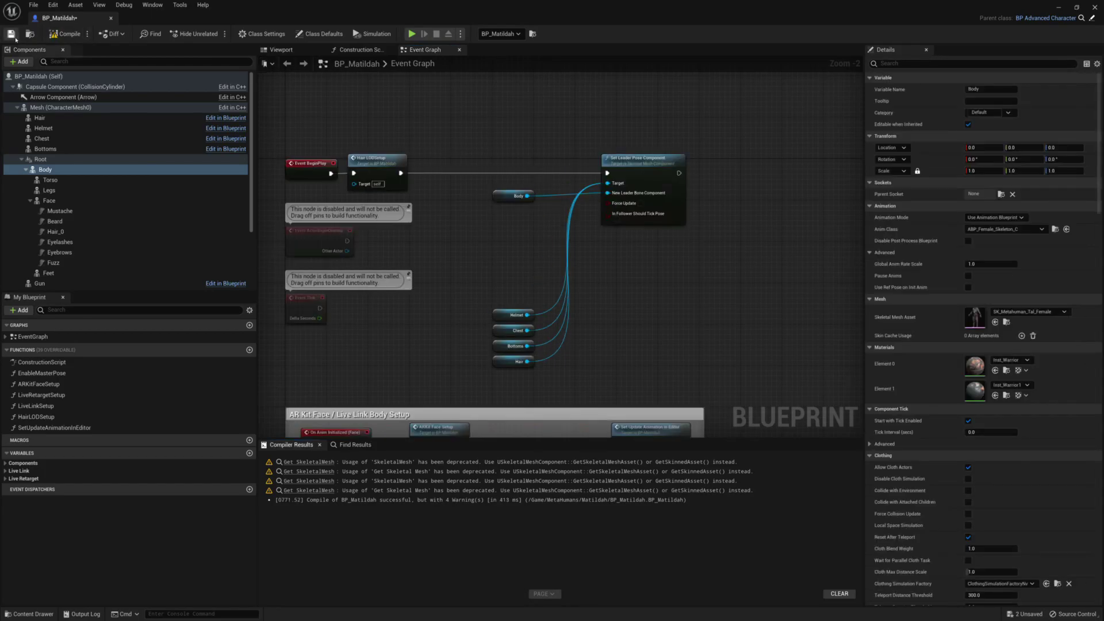
- Play-test the level with the leader pose setup, eject to inspect BP_Matildah's armour from the front, and end the session
{"action": "left_click", "coordinate": [1057, 7]}
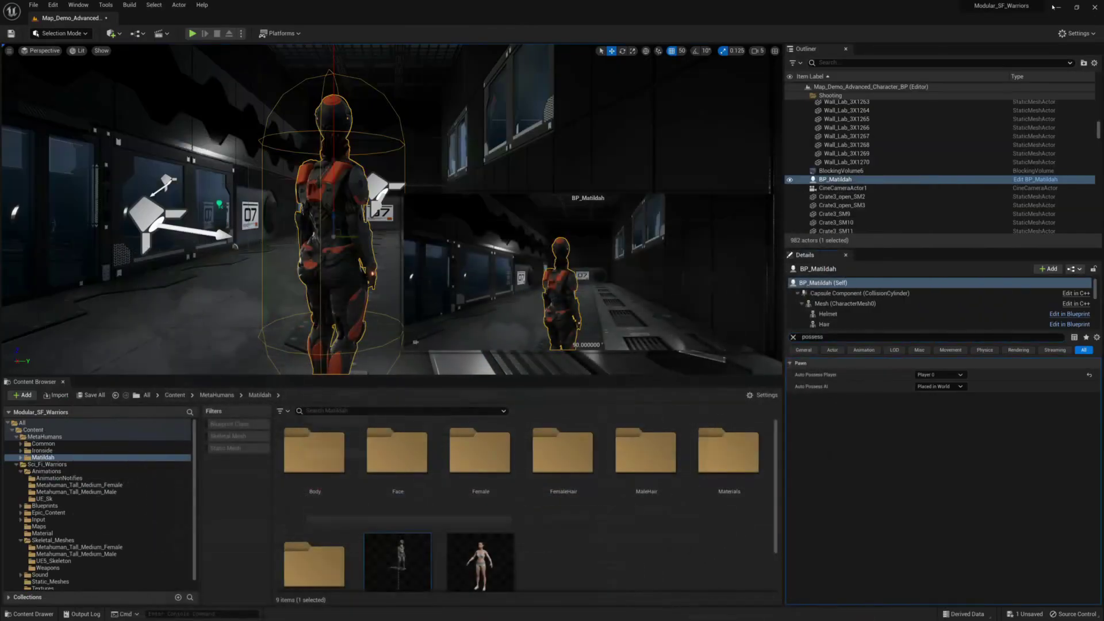
{"action": "left_click", "coordinate": [192, 33]}
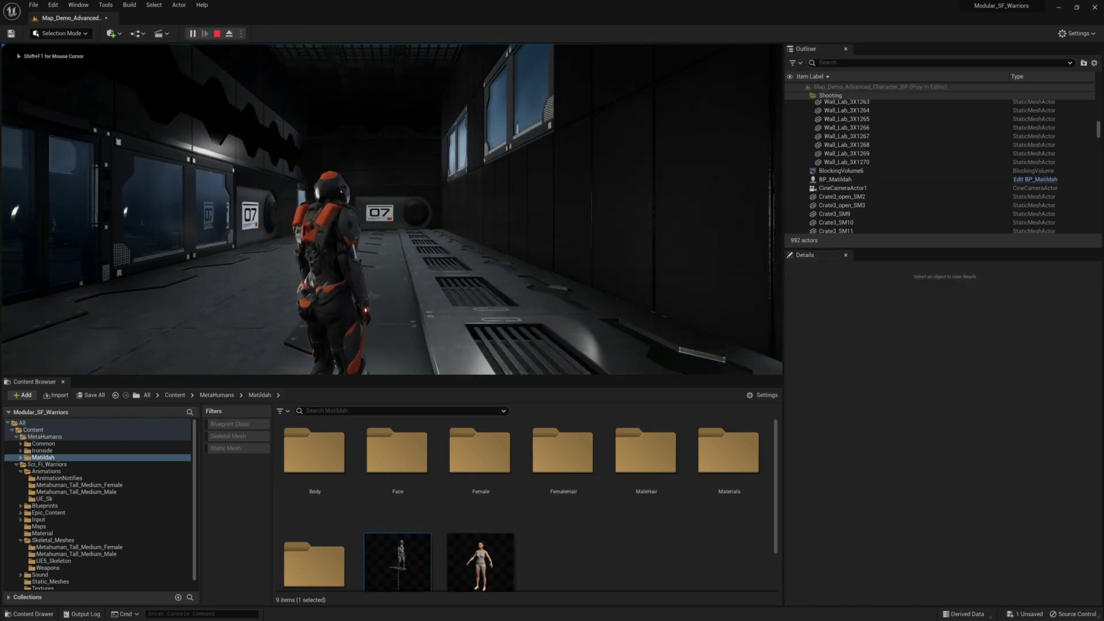
{"action": "key", "text": "F8"}
{"action": "right_click_drag", "start_coordinate": [495, 275], "coordinate": [332, 276]}
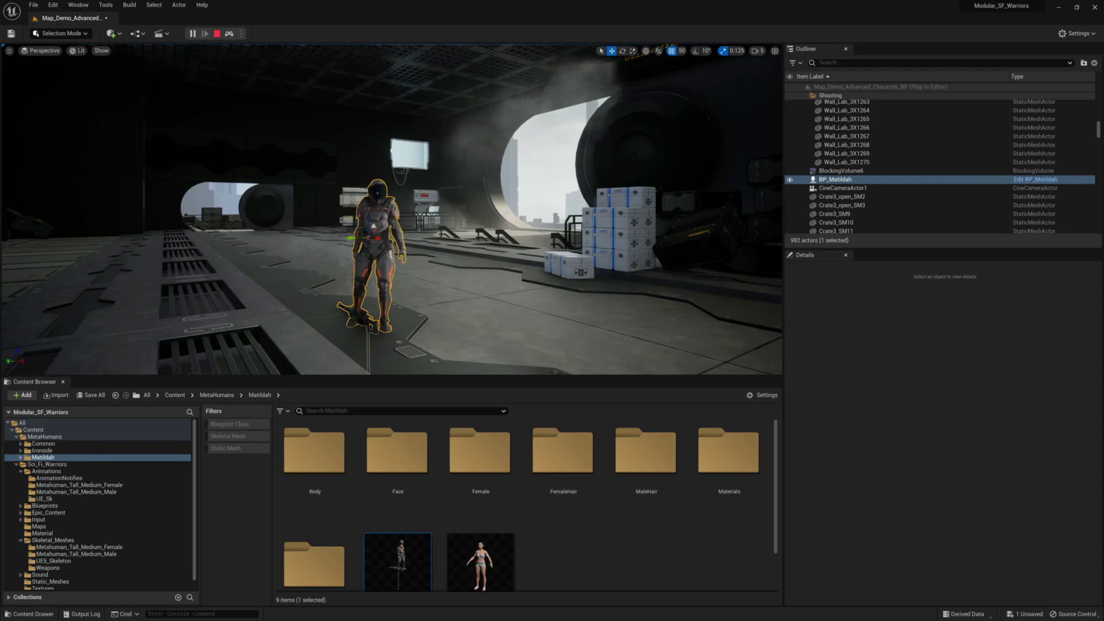
{"action": "key", "text": "F8"}
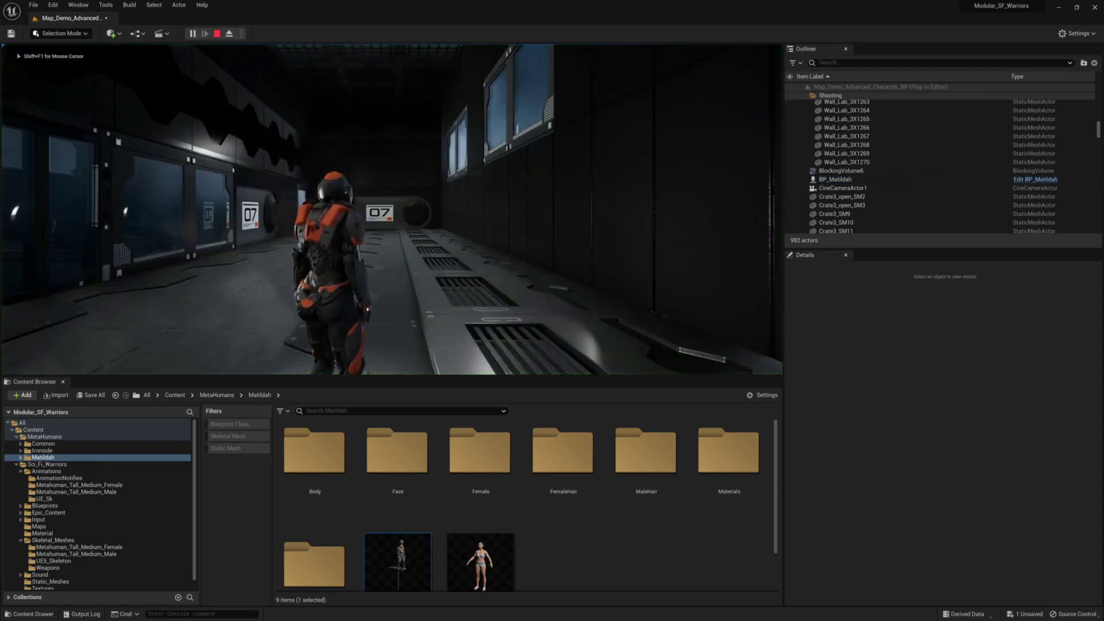
{"action": "key", "text": "Escape"}
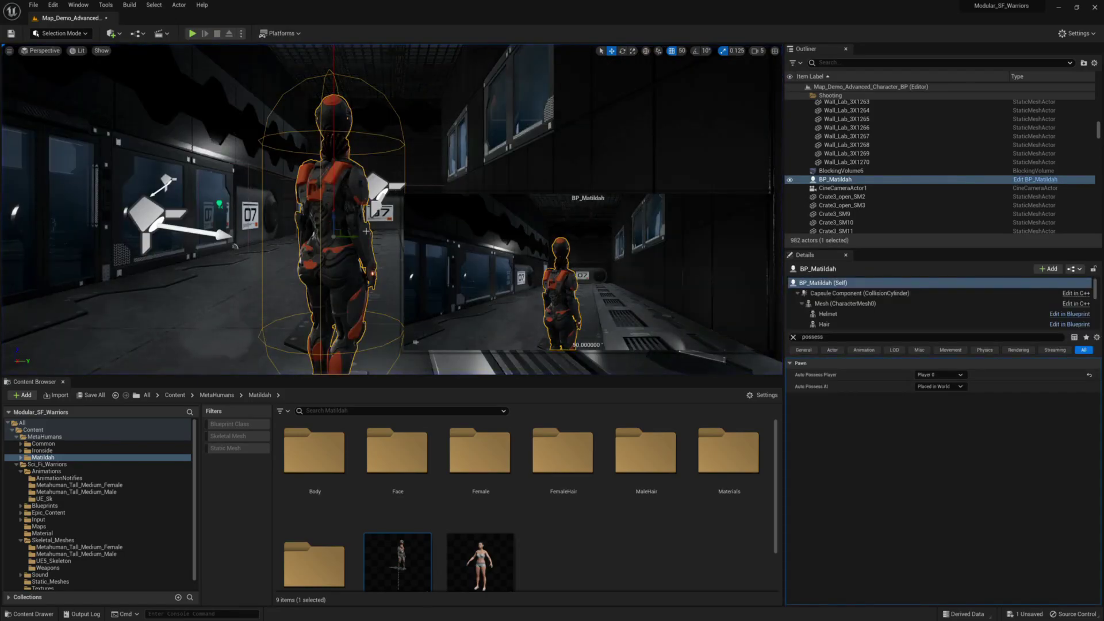
- Save the level and reopen the placed BP_Matildah's blueprint at the Event Graph
{"action": "key", "text": "ctrl+s"}
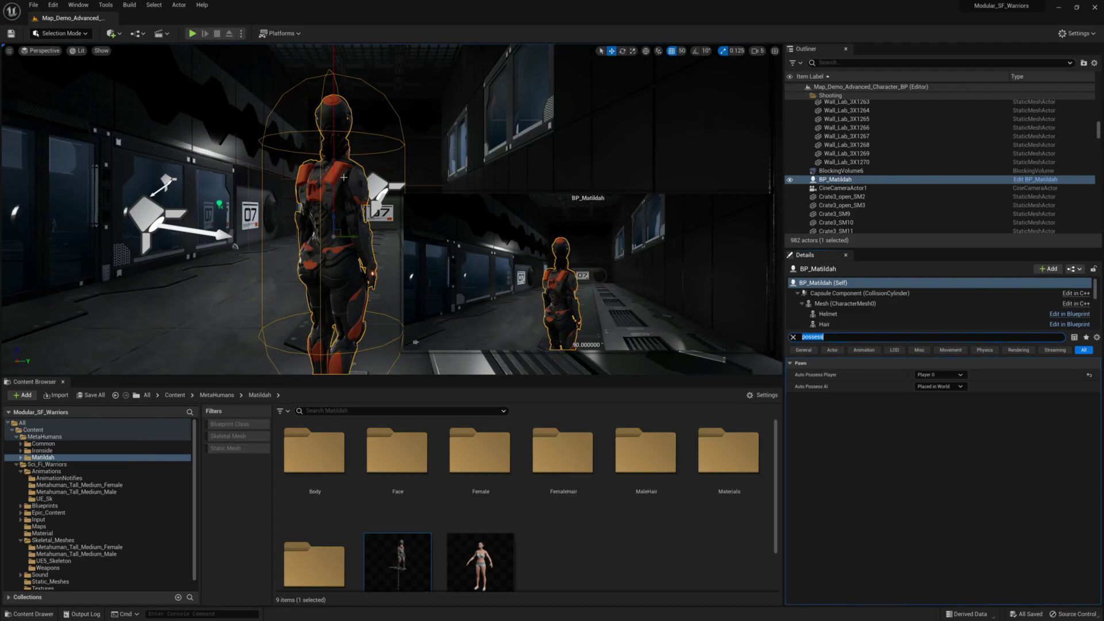
{"action": "right_click", "coordinate": [345, 178]}
{"action": "left_click", "coordinate": [388, 204]}
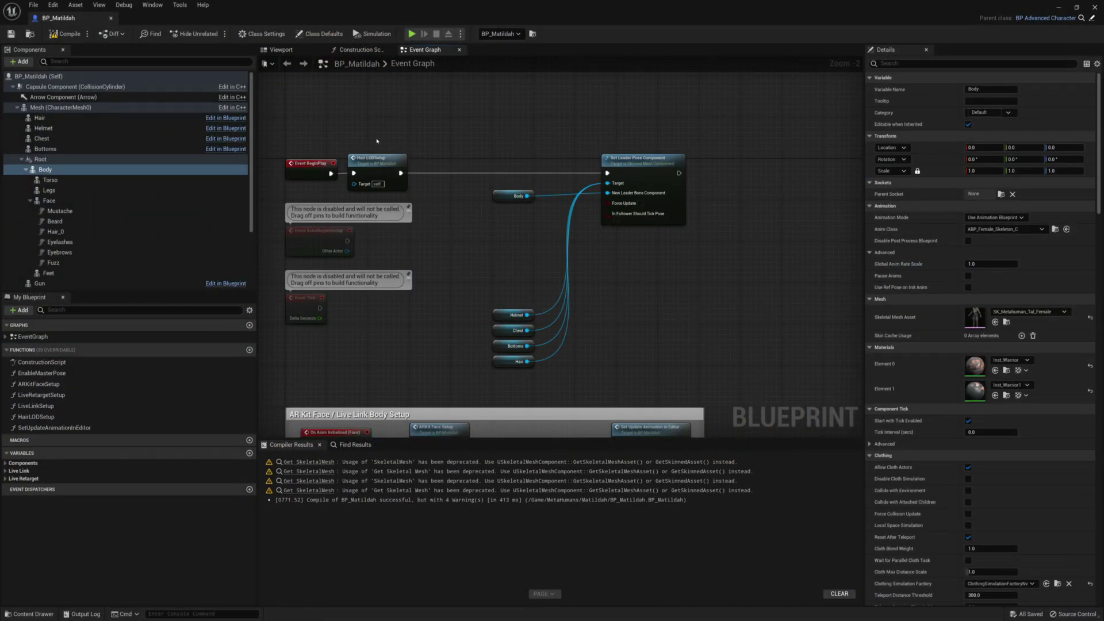
{"action": "right_click_drag", "start_coordinate": [653, 261], "coordinate": [625, 293]}
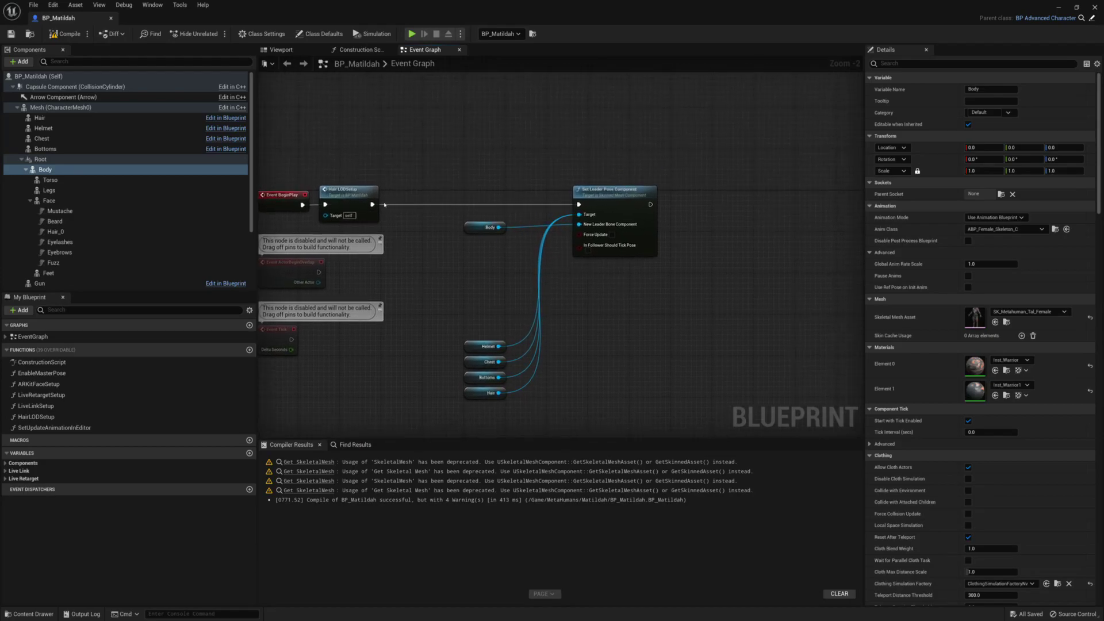
- Open the BP_Advanced_Character blueprint from the Sci_Fi_Warriors/Blueprints/Advanced_Character_Blueprint folder in a maximized editor window
{"action": "double_click", "coordinate": [401, 2]}
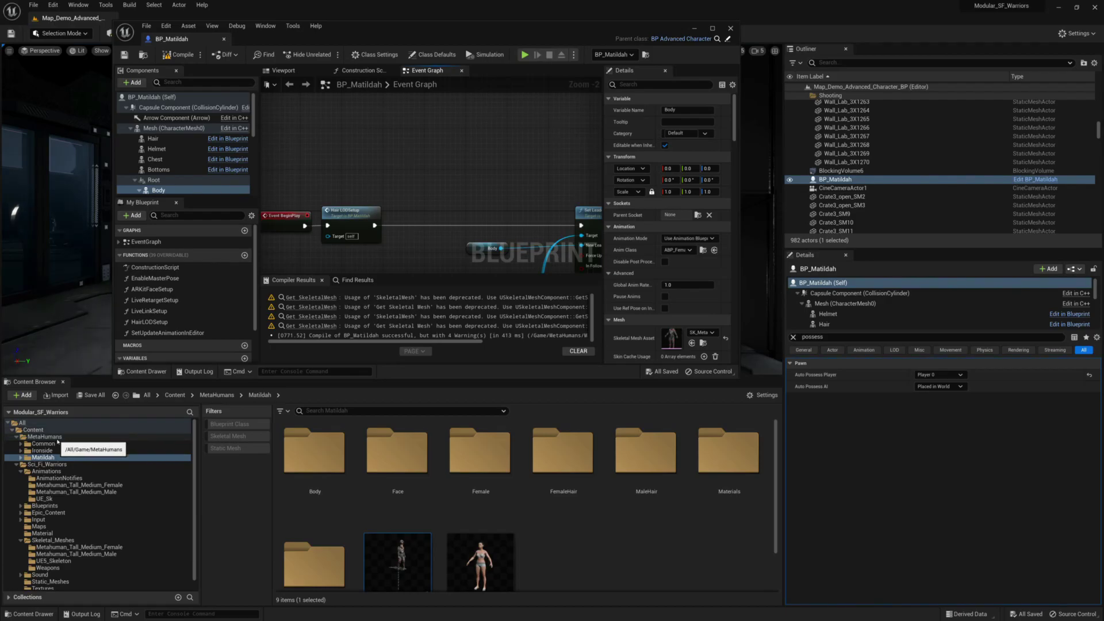
{"action": "left_click", "coordinate": [64, 542]}
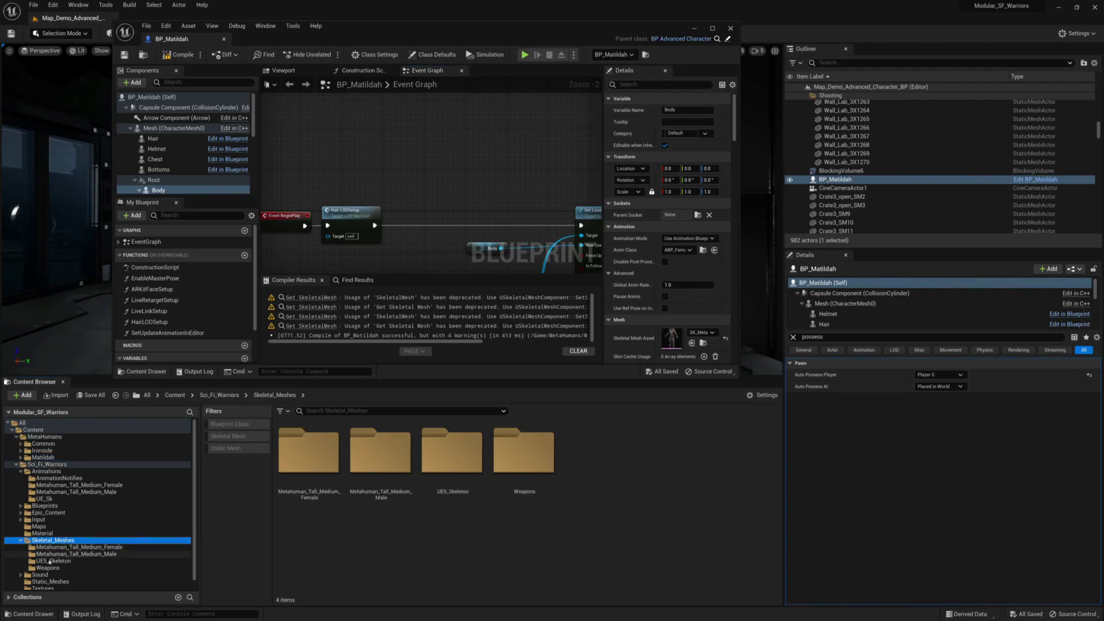
{"action": "left_click", "coordinate": [53, 507]}
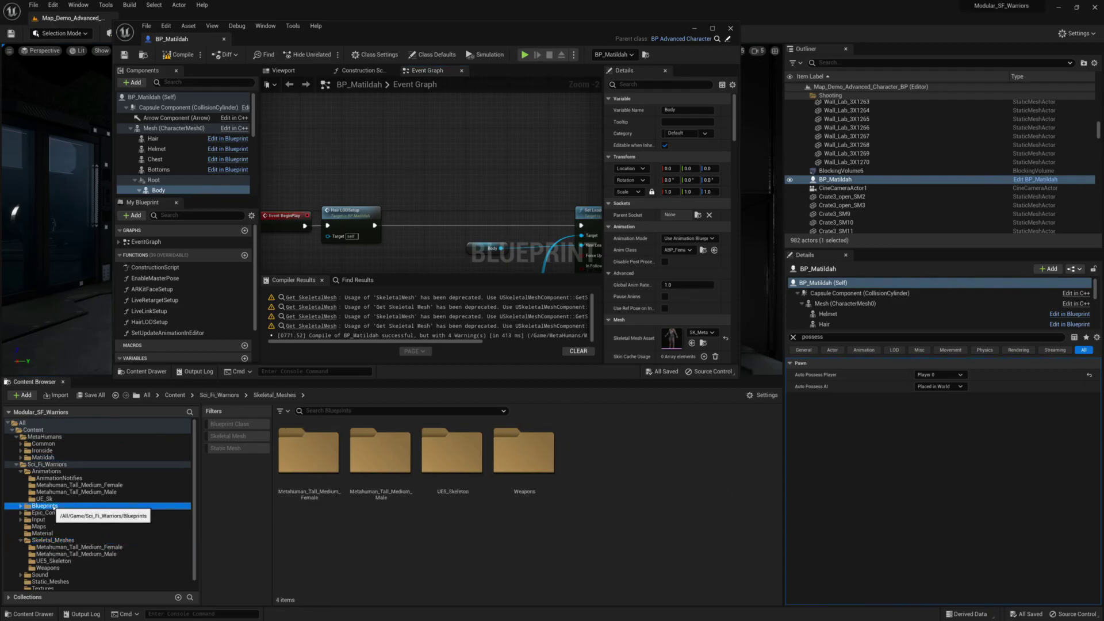
{"action": "left_click", "coordinate": [325, 463]}
{"action": "double_click", "coordinate": [326, 463]}
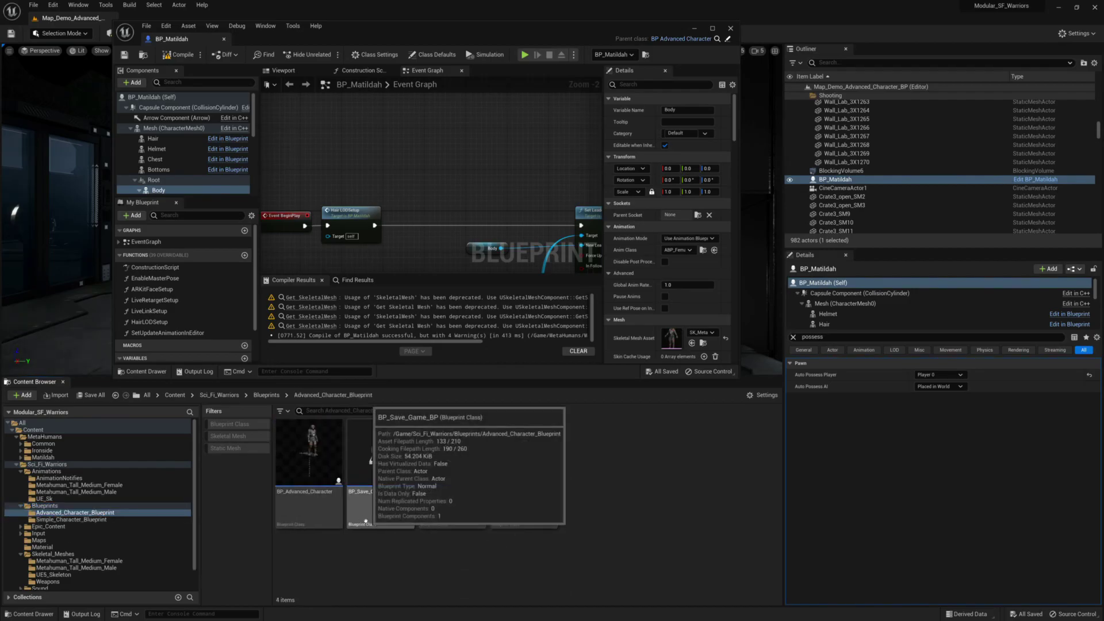
{"action": "double_click", "coordinate": [296, 453]}
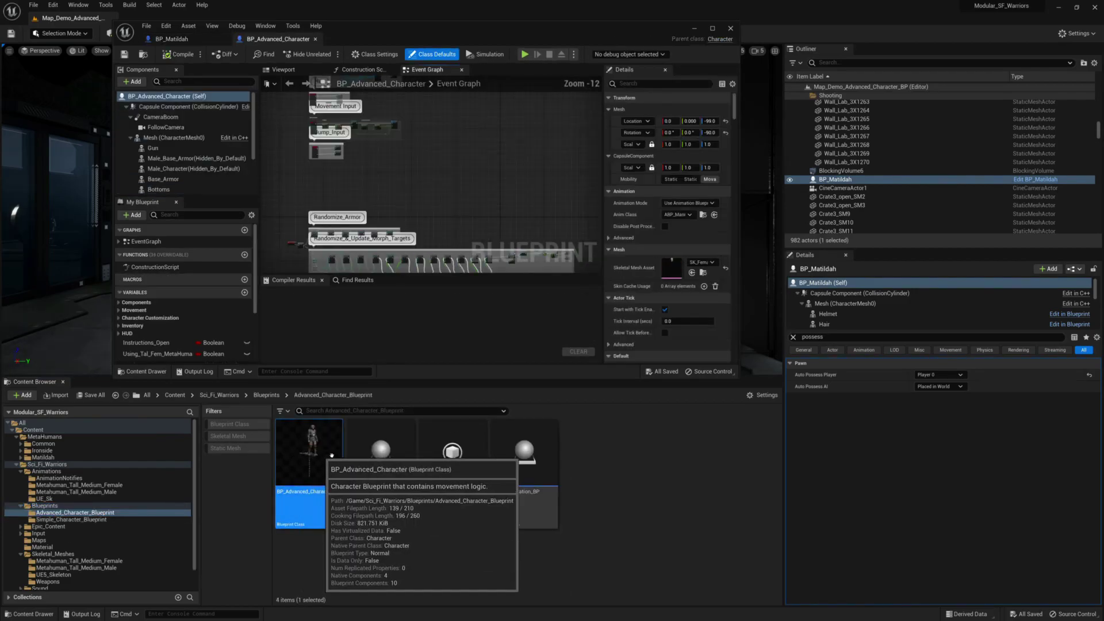
{"action": "double_click", "coordinate": [510, 28]}
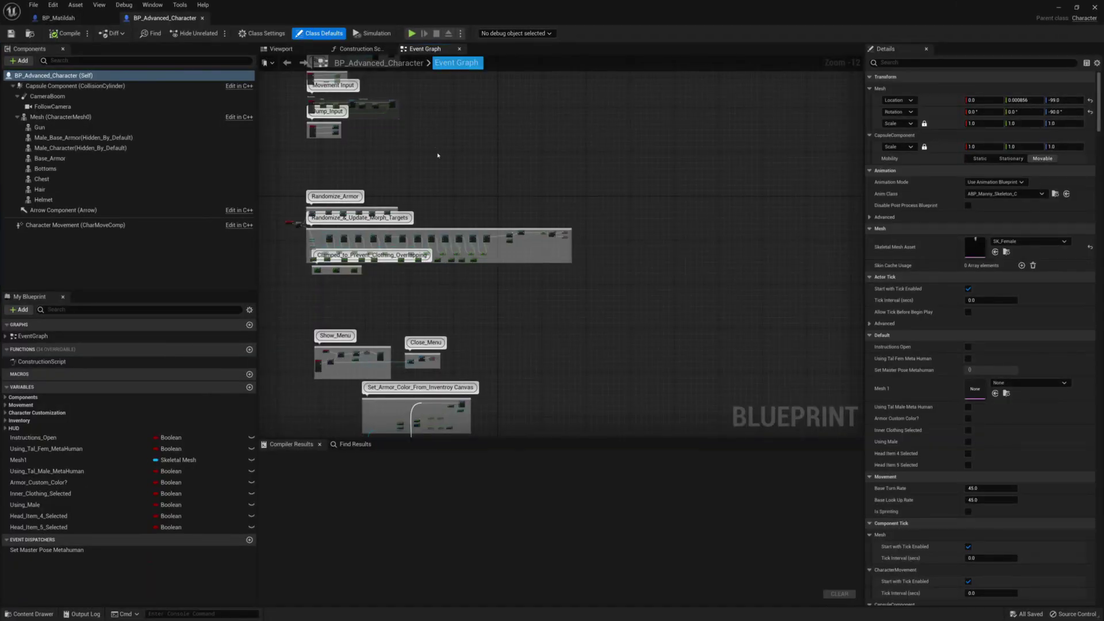
- Examine the Initialize section and its Event BeginPlay node in BP_Advanced_Character's Event Graph
{"action": "right_click_drag", "start_coordinate": [339, 98], "coordinate": [537, 382]}
{"action": "scroll", "coordinate": [387, 249], "scroll_direction": "up", "scroll_amount": 10}
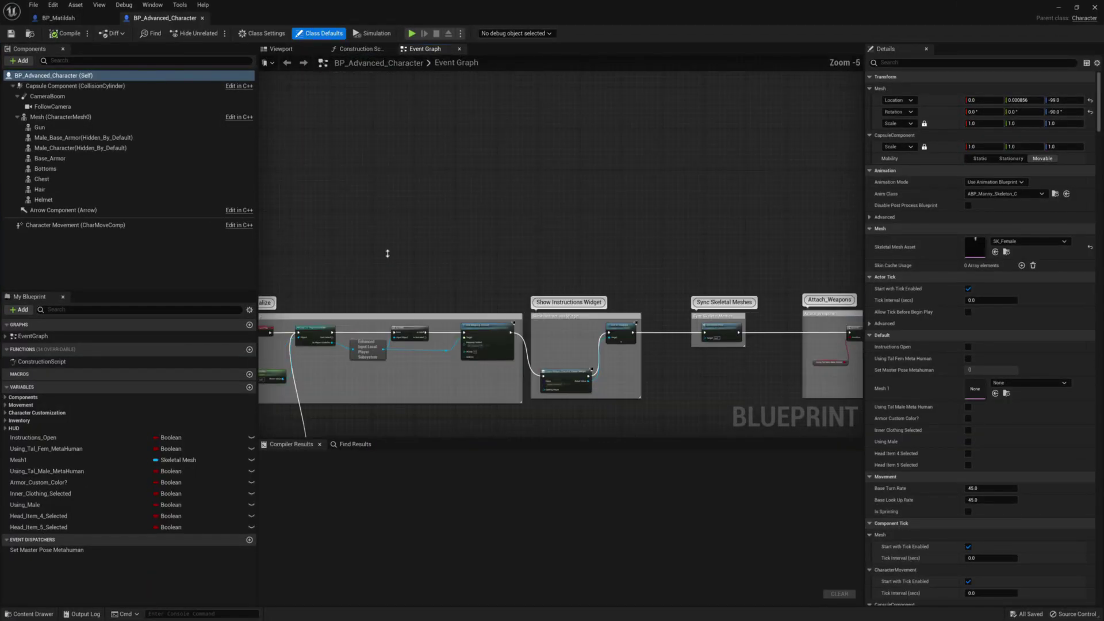
{"action": "right_click_drag", "start_coordinate": [387, 254], "coordinate": [627, 58]}
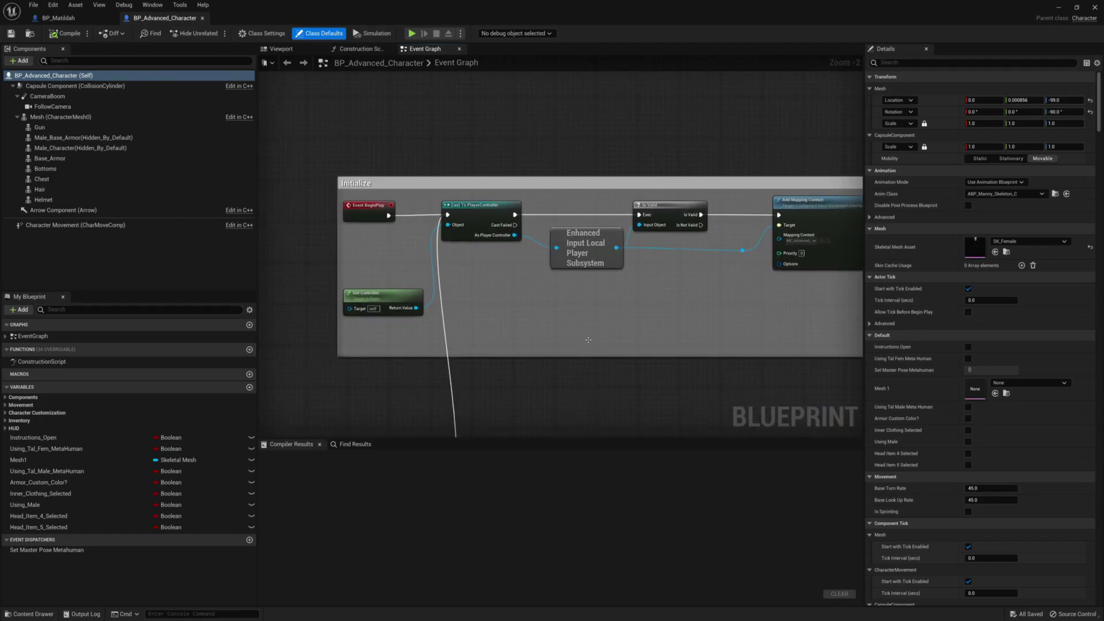
{"action": "right_click_drag", "start_coordinate": [595, 329], "coordinate": [559, 266]}
{"action": "scroll", "coordinate": [565, 298], "scroll_direction": "down", "scroll_amount": 2}
{"action": "right_click_drag", "start_coordinate": [526, 321], "coordinate": [502, 263]}
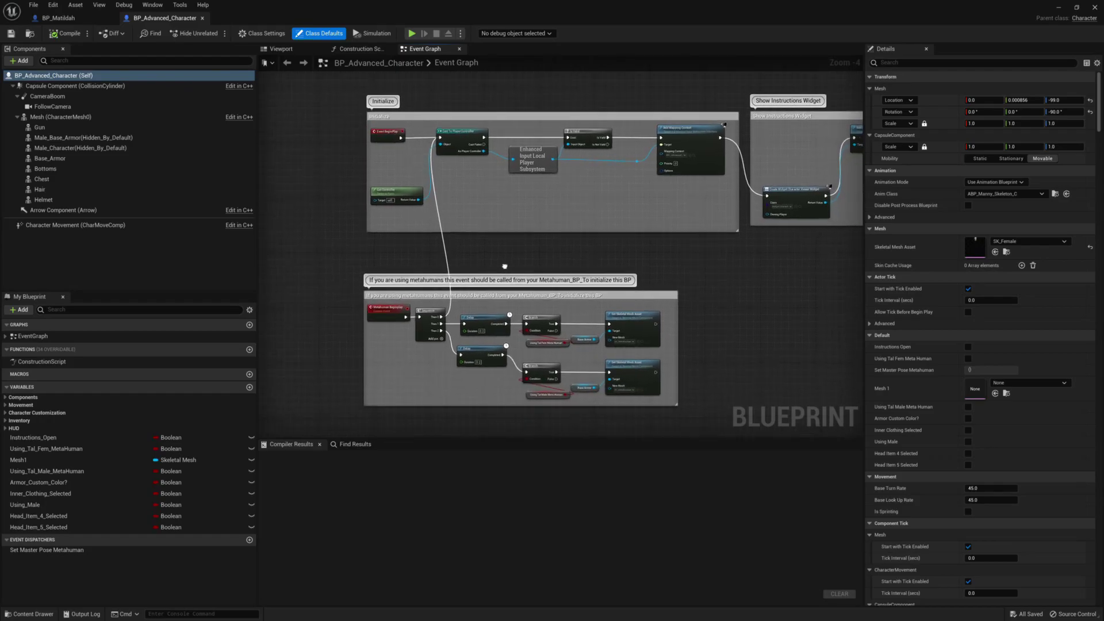
{"action": "left_click", "coordinate": [383, 136]}
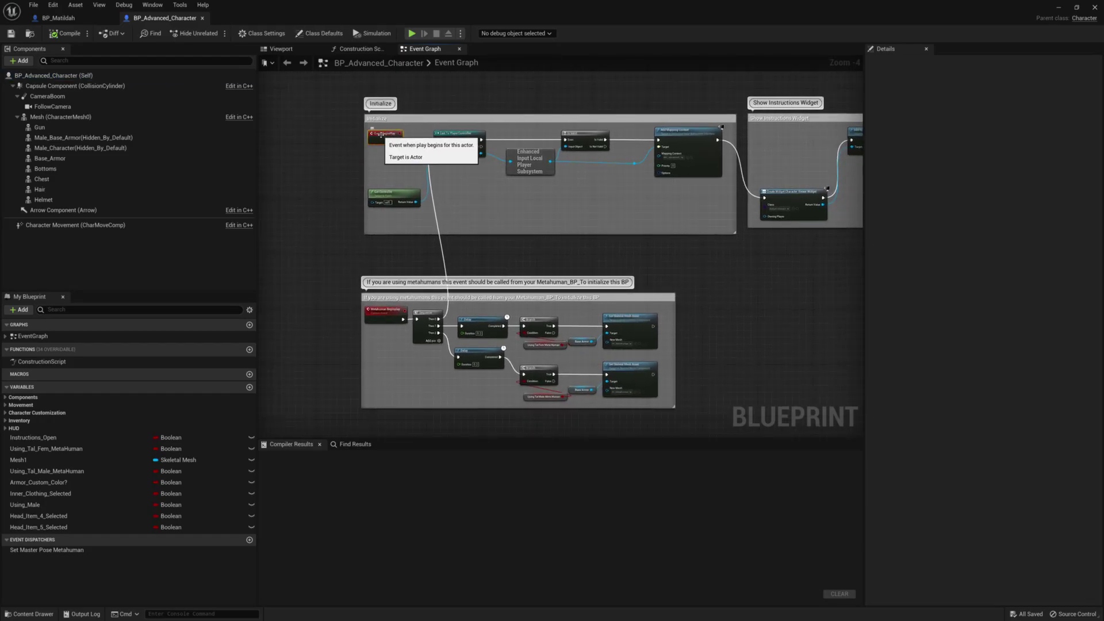
- Compare the parent's Event BeginPlay with BP_Matildah's own BeginPlay chain, and return to BP_Advanced_Character
{"action": "left_click", "coordinate": [58, 18]}
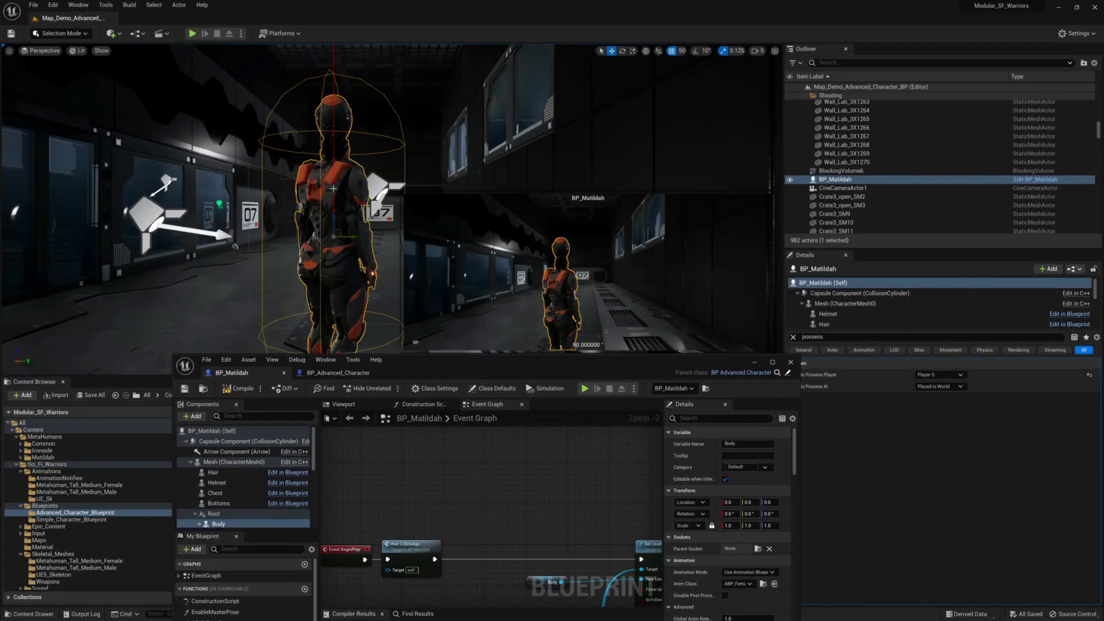
{"action": "double_click", "coordinate": [542, 368]}
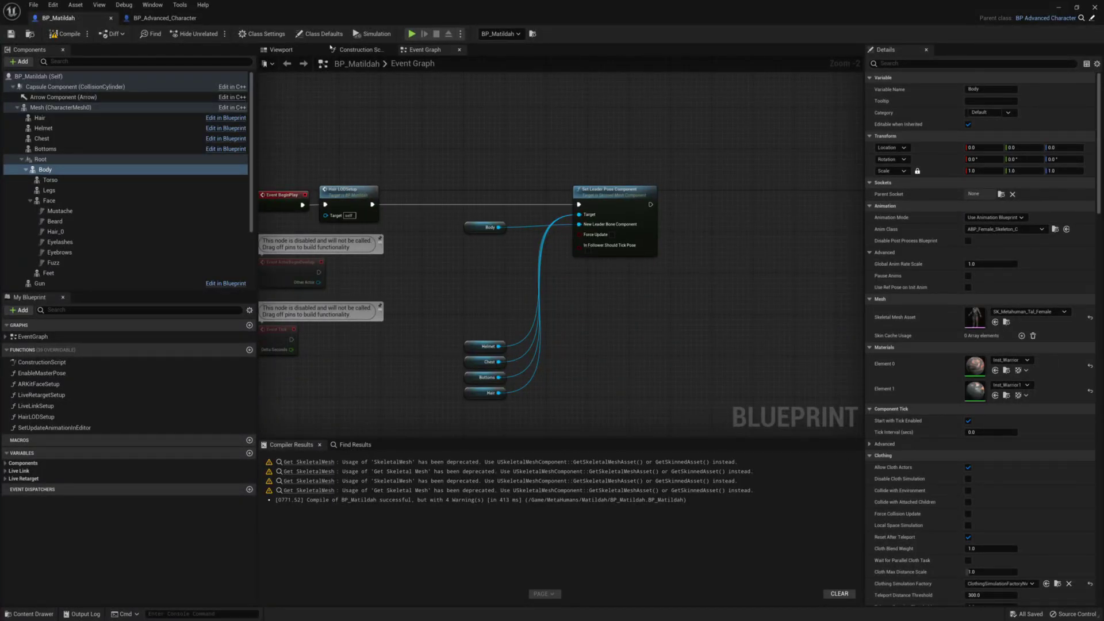
{"action": "left_click", "coordinate": [165, 18]}
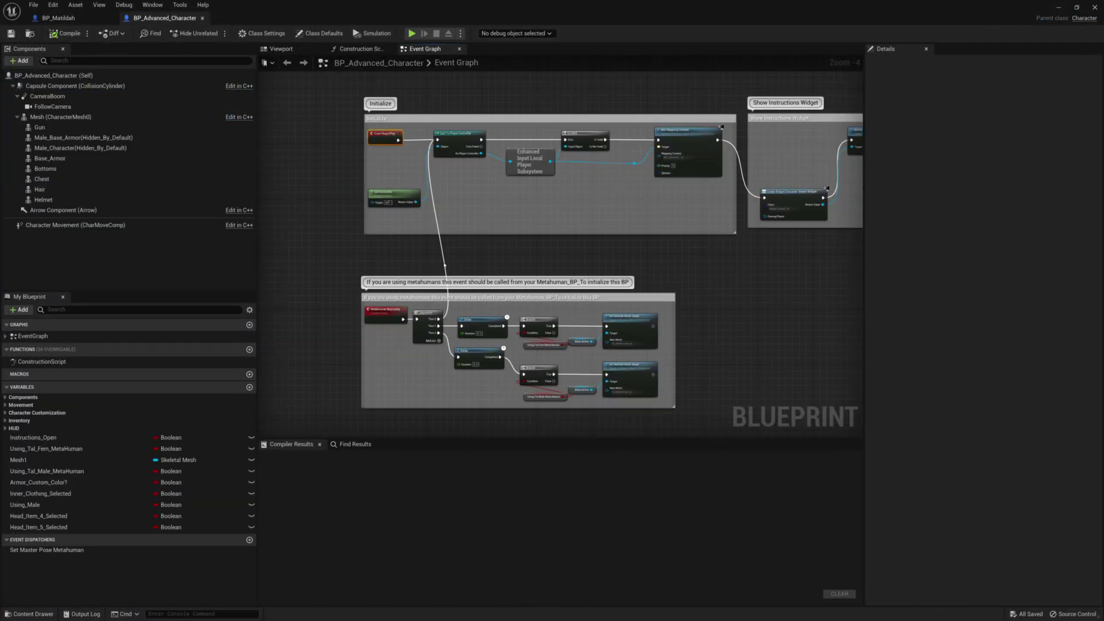
- Examine the Metahuman Beginplay custom event and its sequence in BP_Advanced_Character, and return to BP_Matildah's Event Graph
{"action": "left_click", "coordinate": [377, 319]}
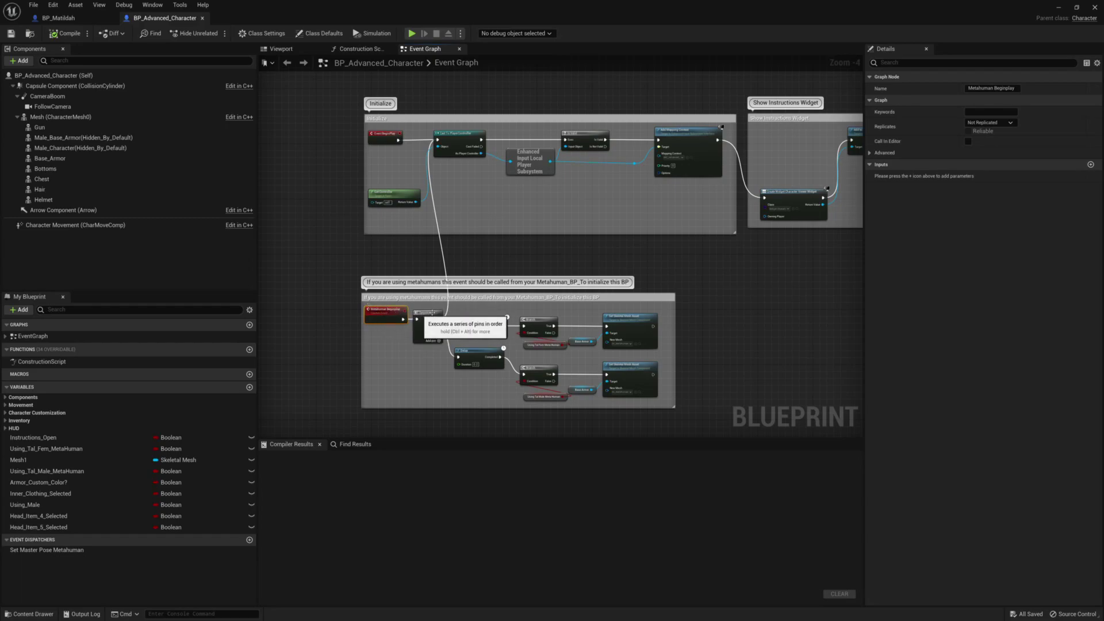
{"action": "right_click_drag", "start_coordinate": [714, 363], "coordinate": [682, 273]}
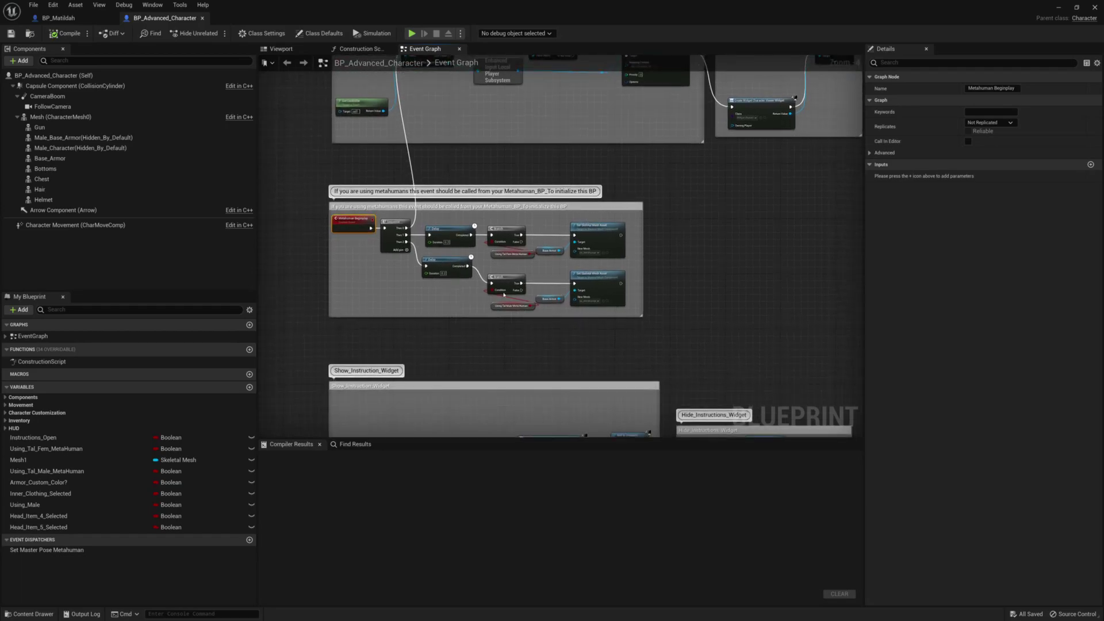
{"action": "right_click_drag", "start_coordinate": [483, 357], "coordinate": [459, 255]}
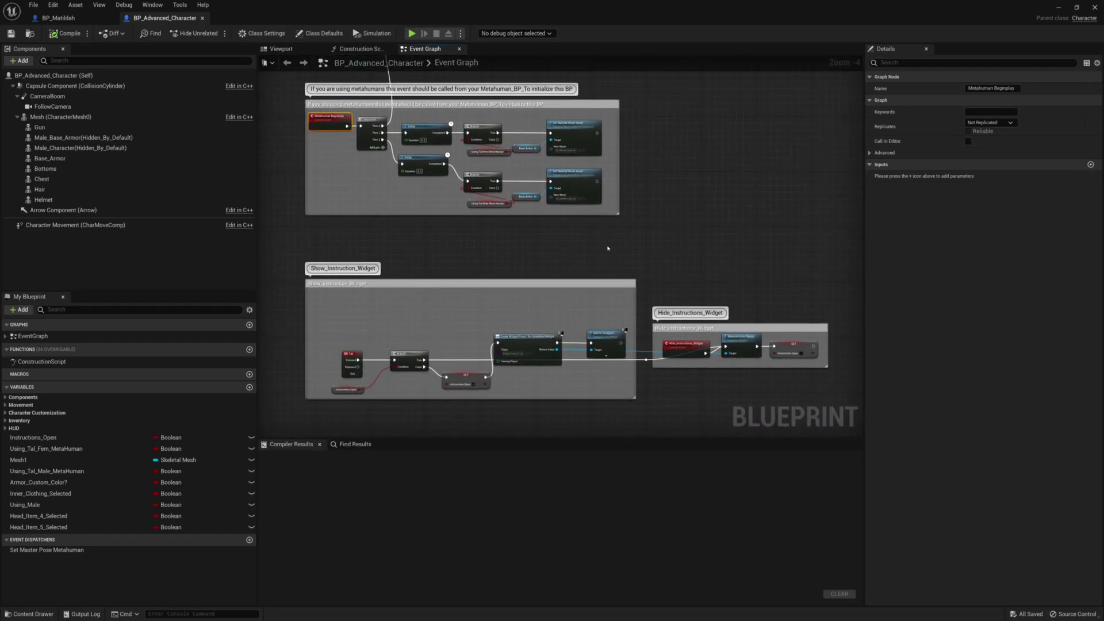
{"action": "right_click_drag", "start_coordinate": [611, 235], "coordinate": [673, 442]}
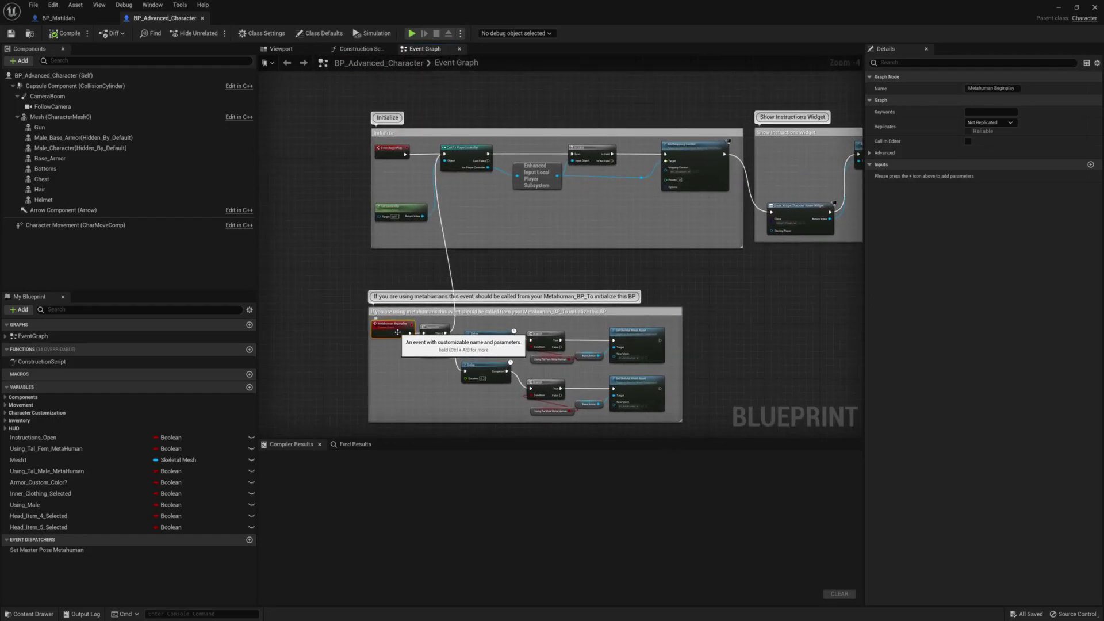
{"action": "left_click", "coordinate": [66, 18]}
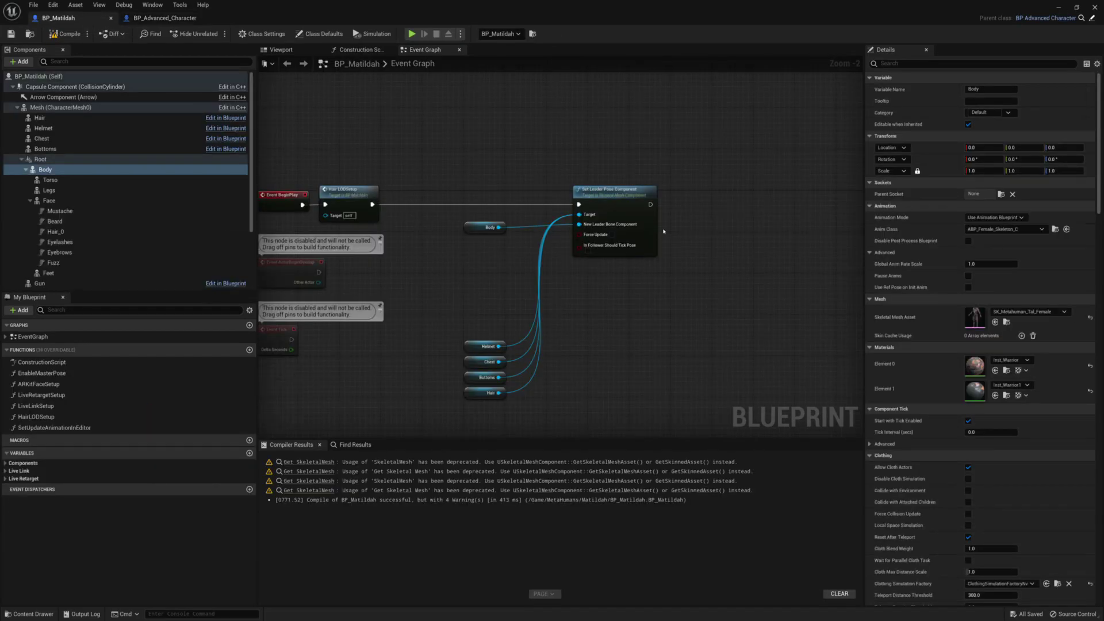
- Call Metahuman Beginplay after the Set Leader Pose Component node in BP_Matildah's Event Graph and compile the blueprint
{"action": "right_click_drag", "start_coordinate": [355, 278], "coordinate": [407, 272]}
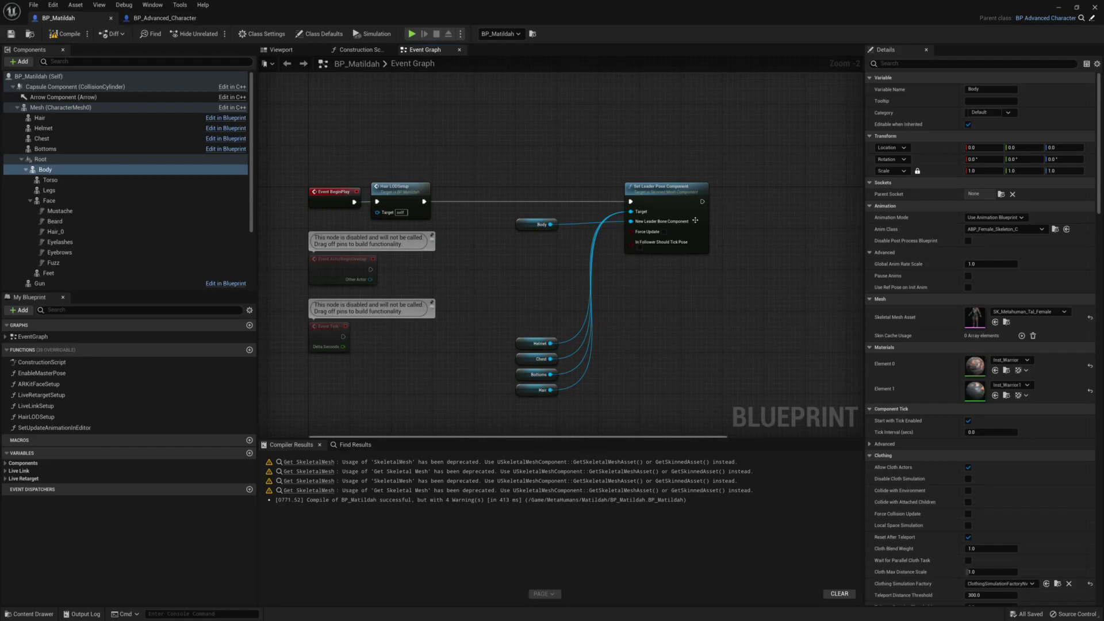
{"action": "left_click_drag", "start_coordinate": [702, 201], "coordinate": [768, 205]}
{"action": "type", "text": "meta be"}
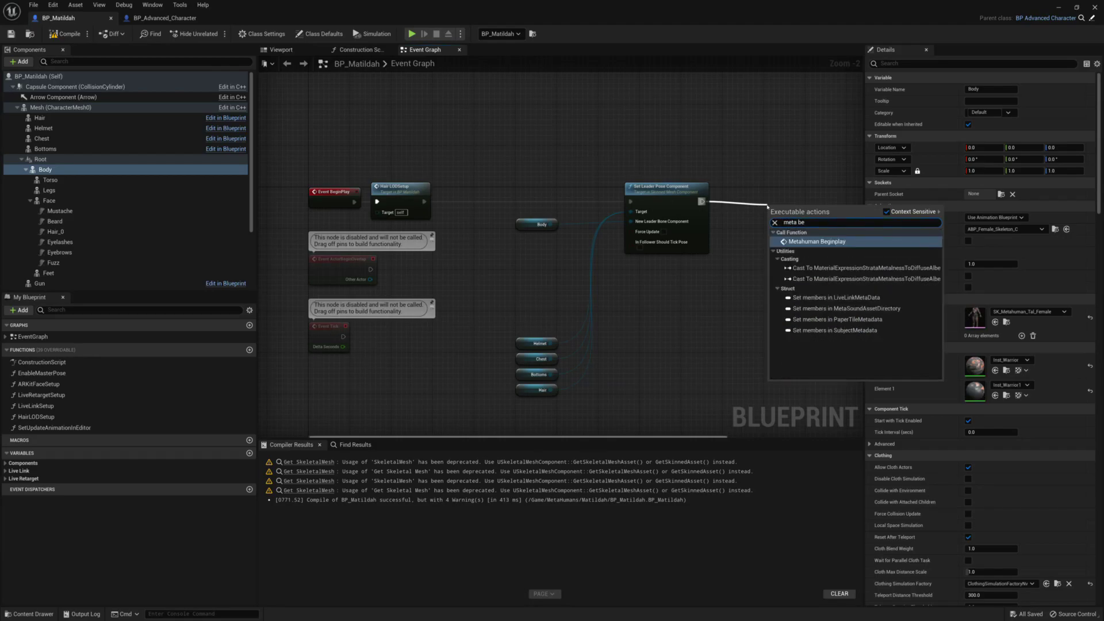
{"action": "key", "text": "Return"}
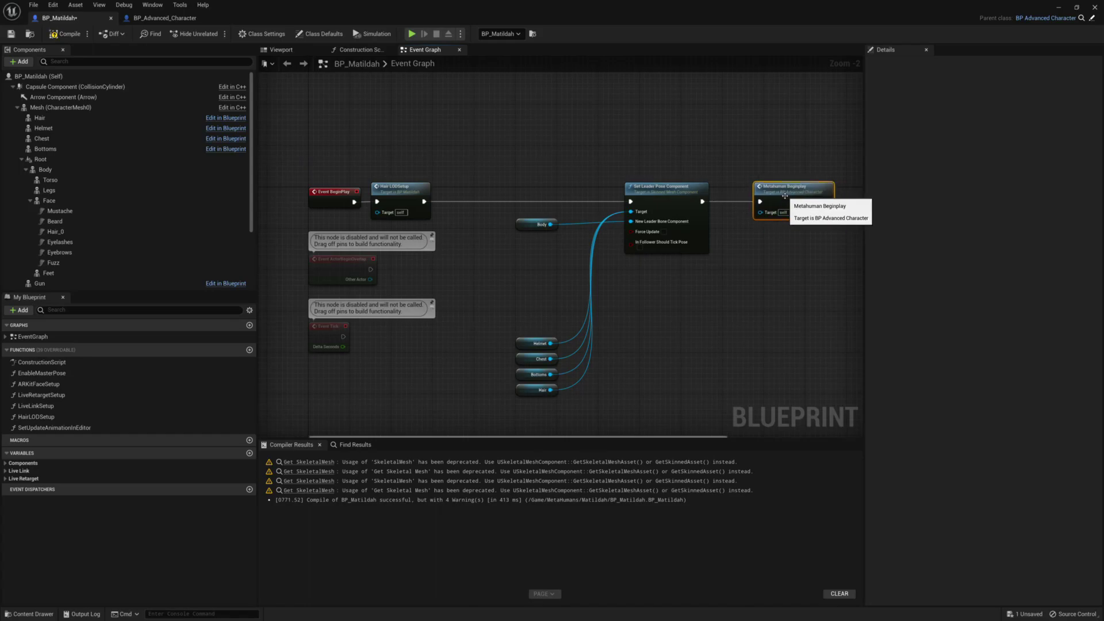
{"action": "left_click", "coordinate": [63, 33]}
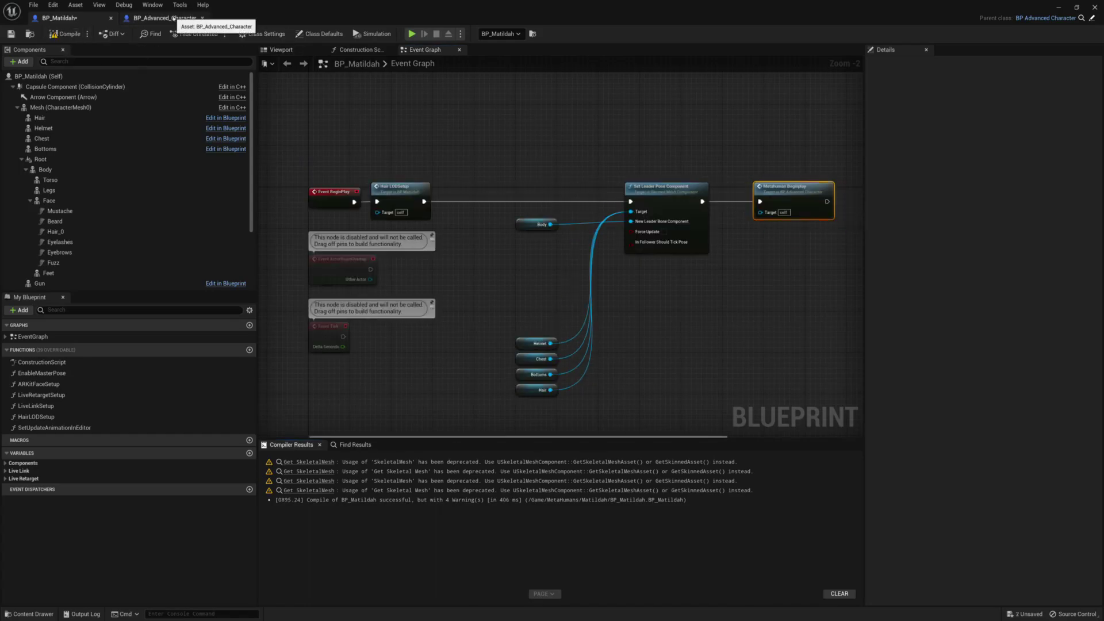
- Play the demo map and move BP_Matildah around to check her animation, armour and gun, and stop the play session
{"action": "right_click_drag", "start_coordinate": [748, 256], "coordinate": [654, 257]}
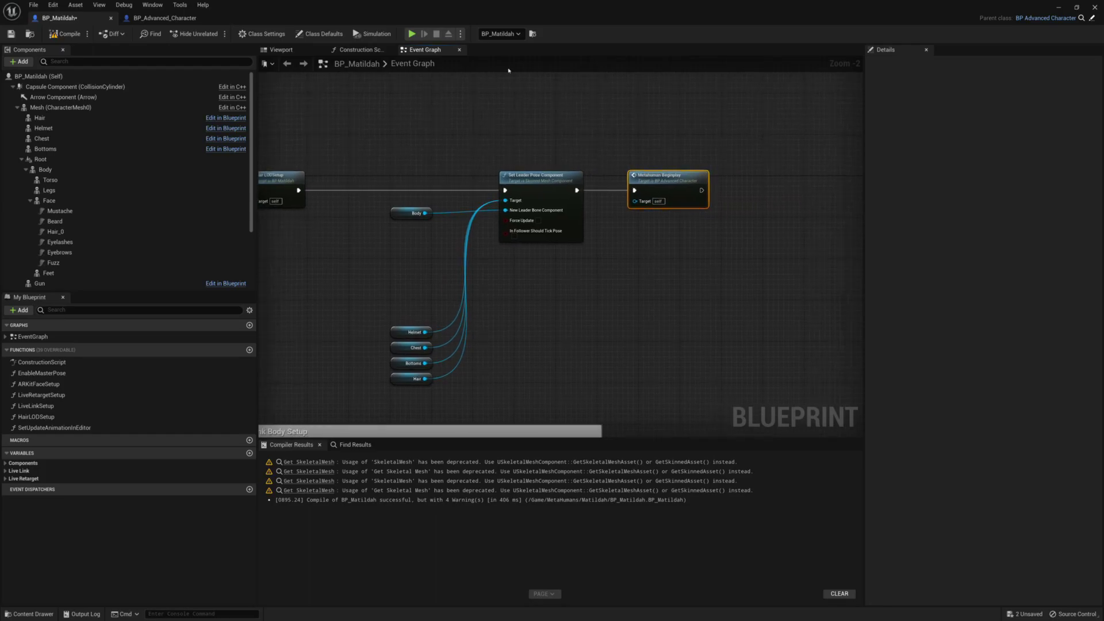
{"action": "left_click", "coordinate": [1057, 8]}
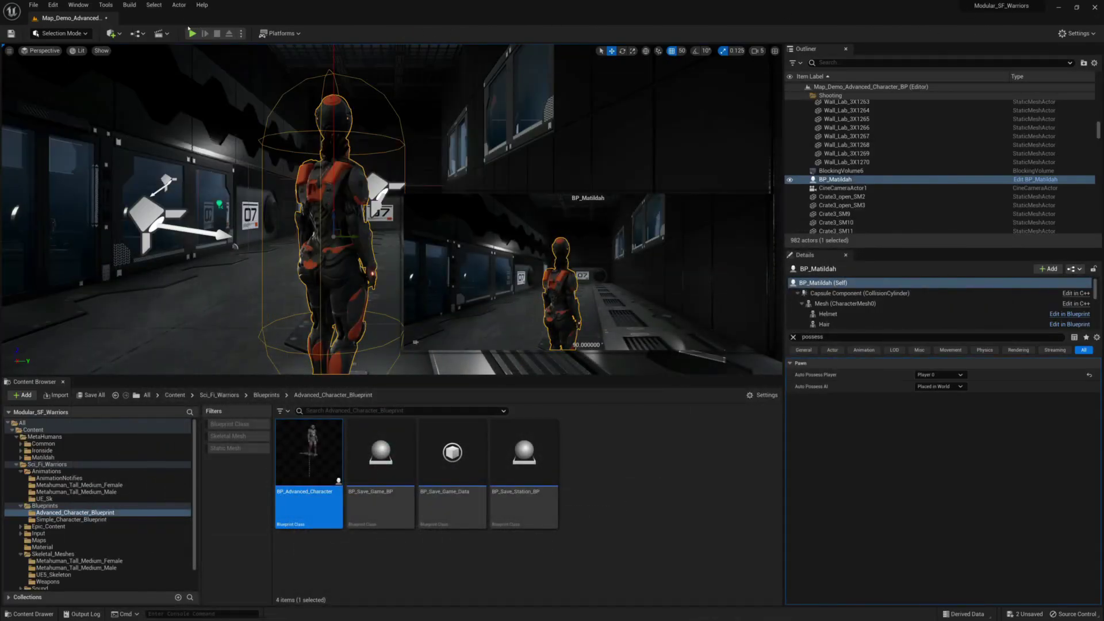
{"action": "left_click", "coordinate": [602, 213]}
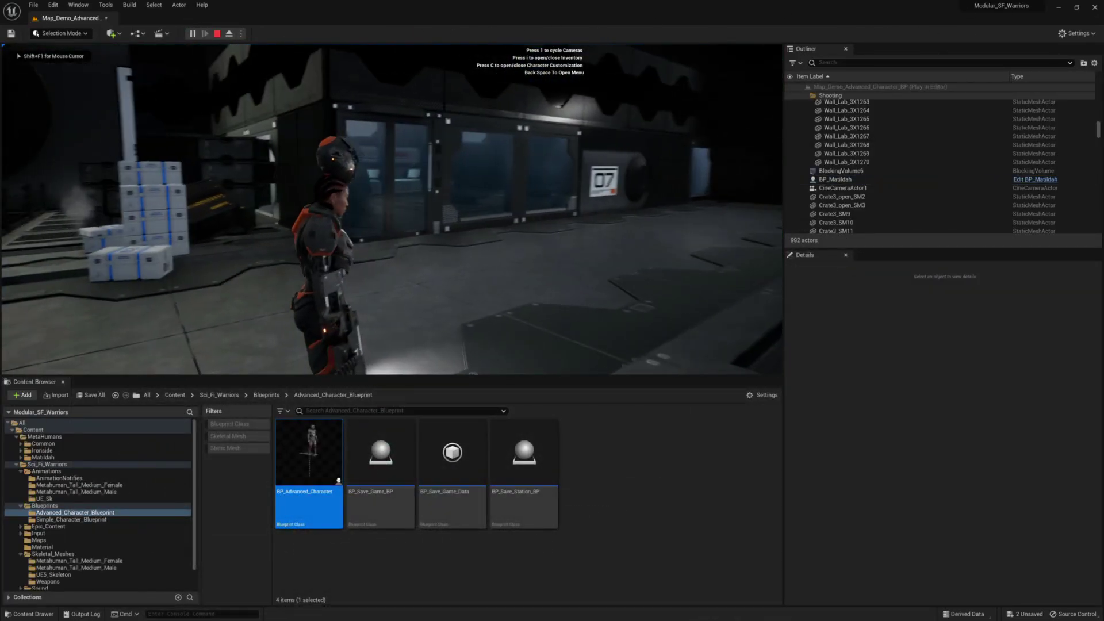
{"action": "key", "text": "w"}
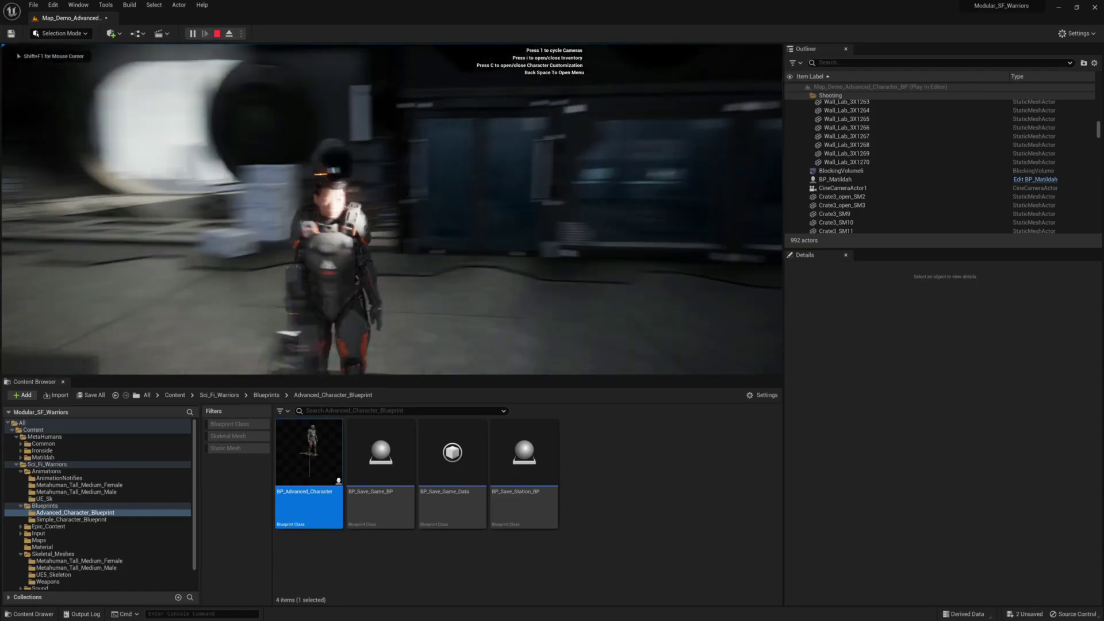
{"action": "key", "text": "w"}
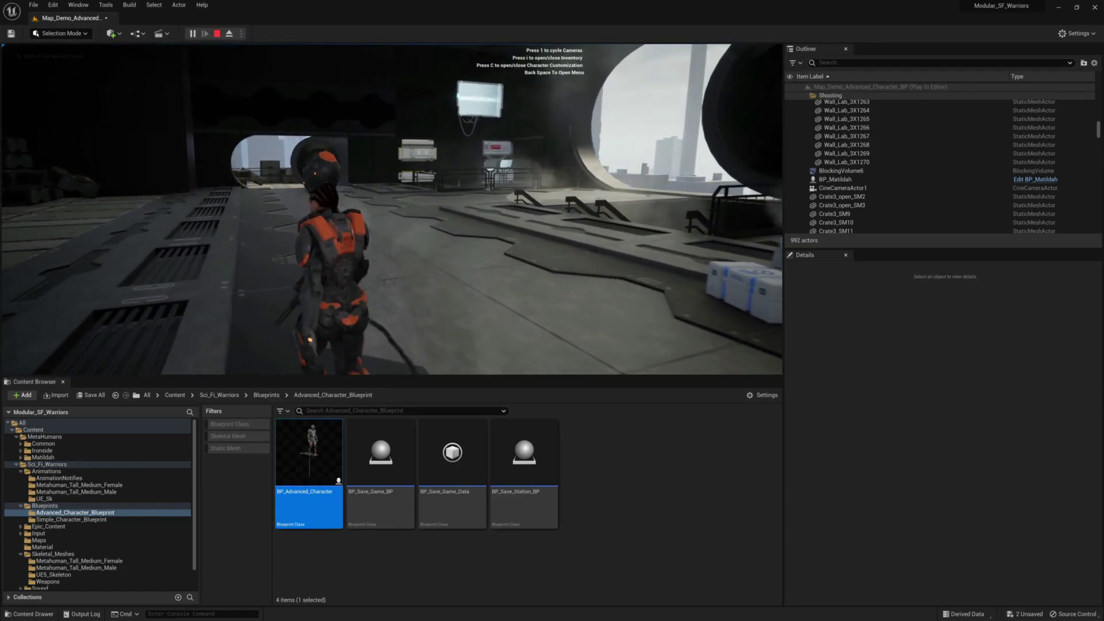
{"action": "key", "text": "w"}
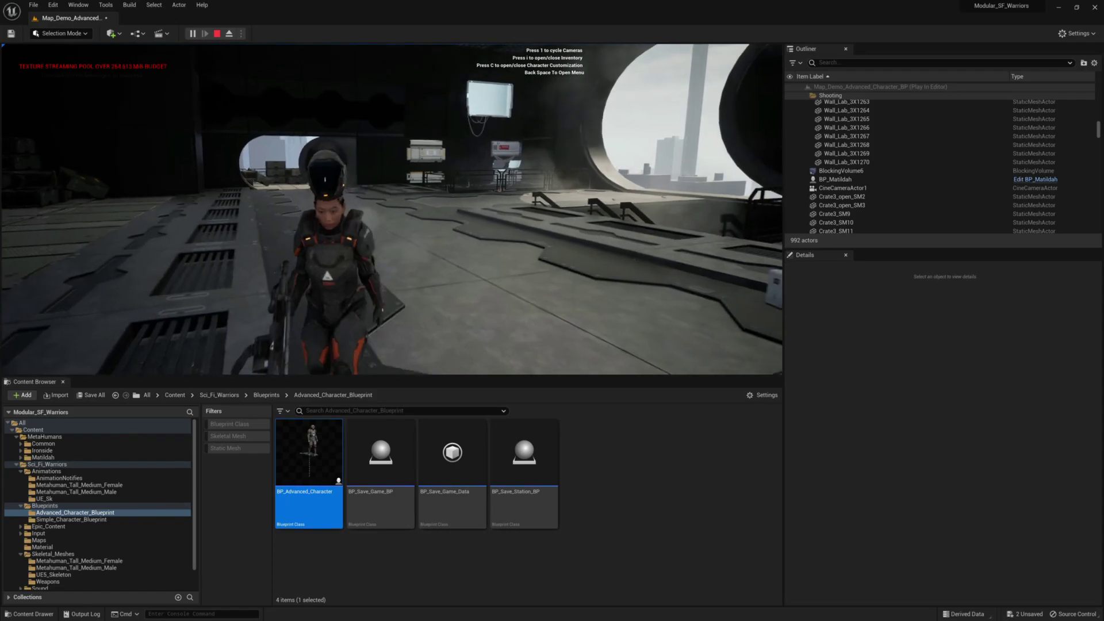
{"action": "key", "text": "s"}
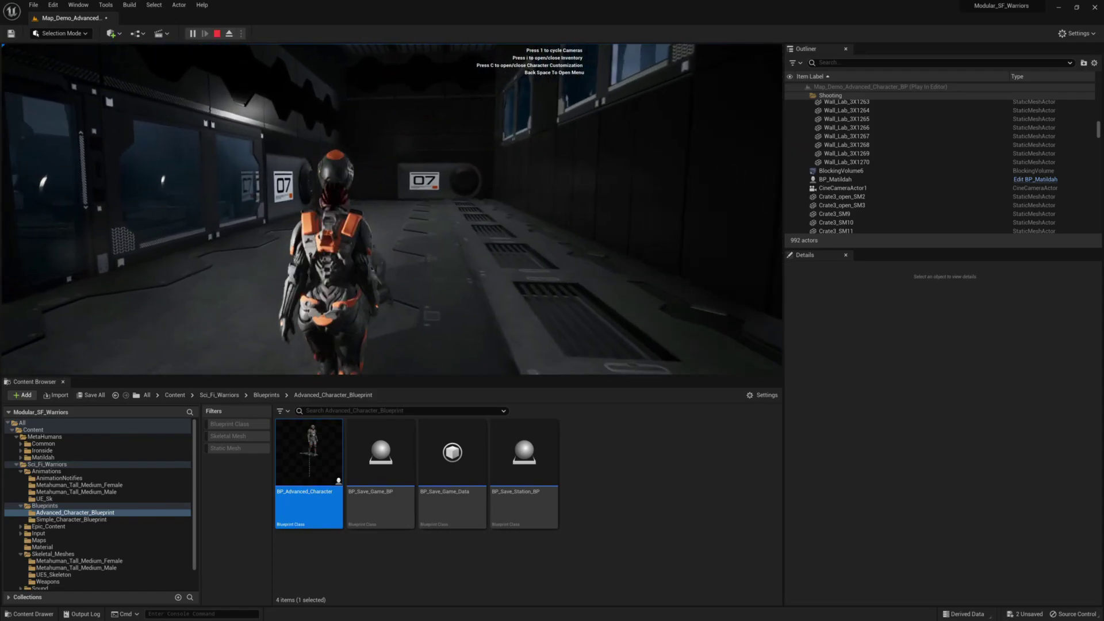
{"action": "key", "text": "w"}
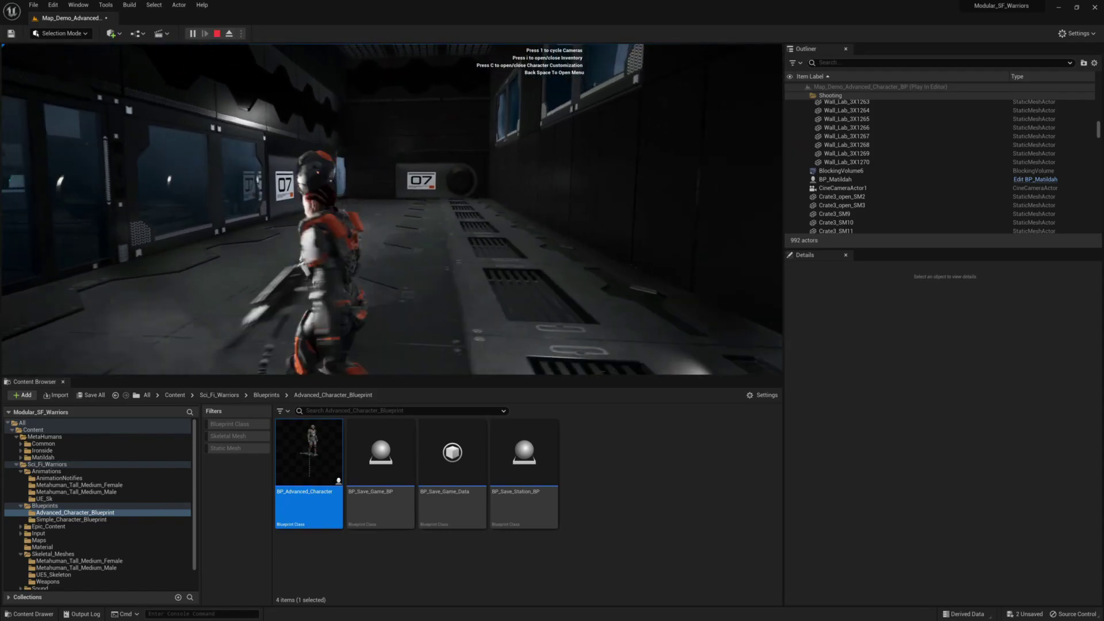
{"action": "key", "text": "s"}
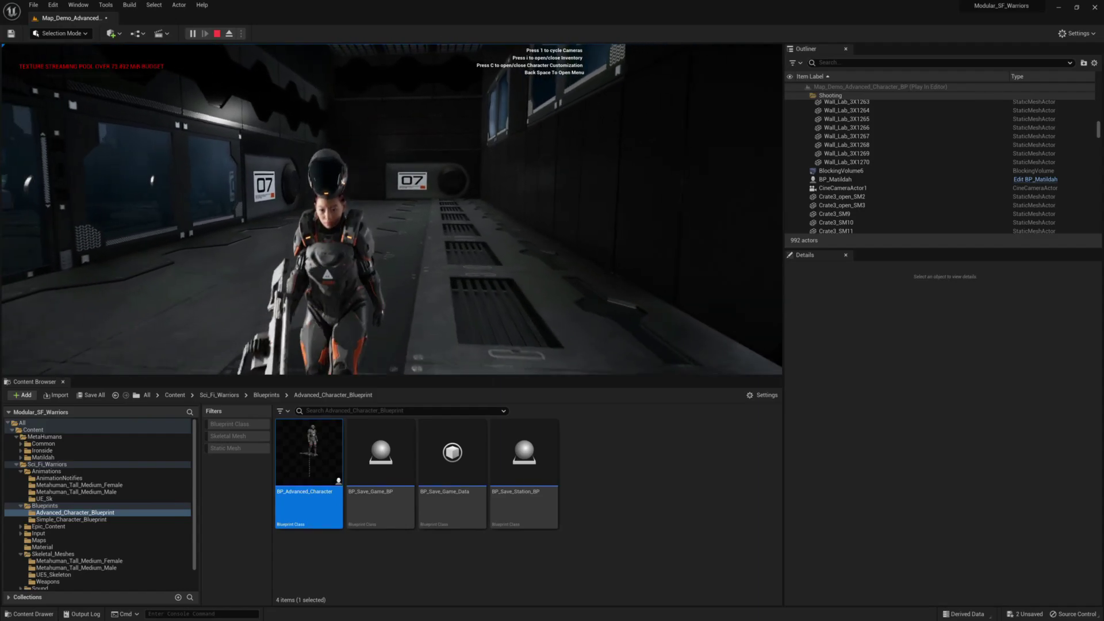
{"action": "key", "text": "w"}
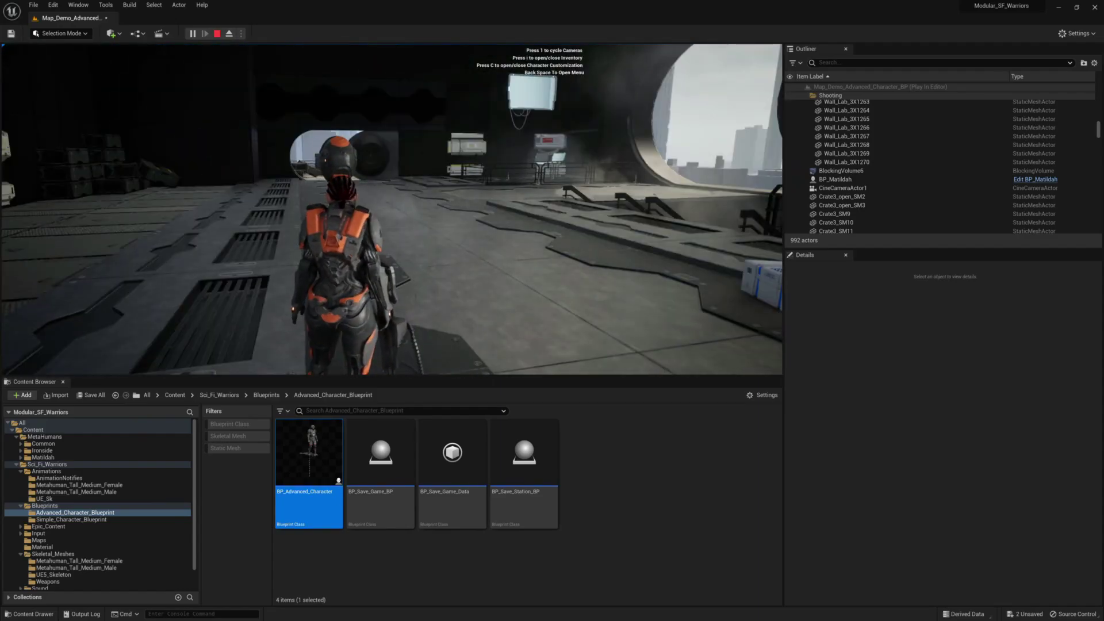
{"action": "key", "text": "s"}
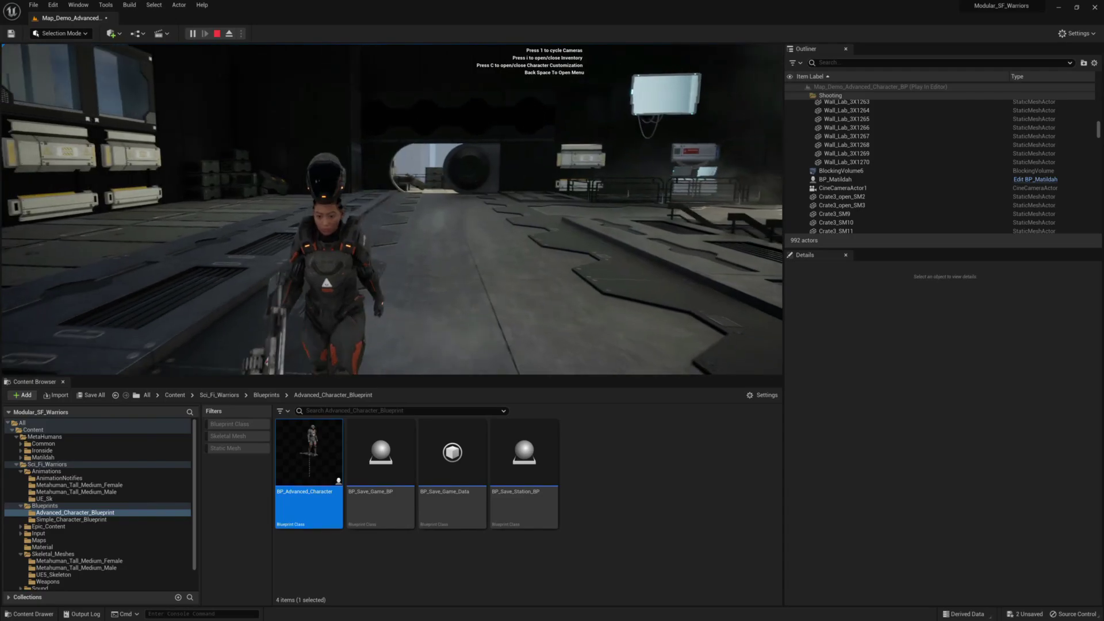
{"action": "key", "text": "a"}
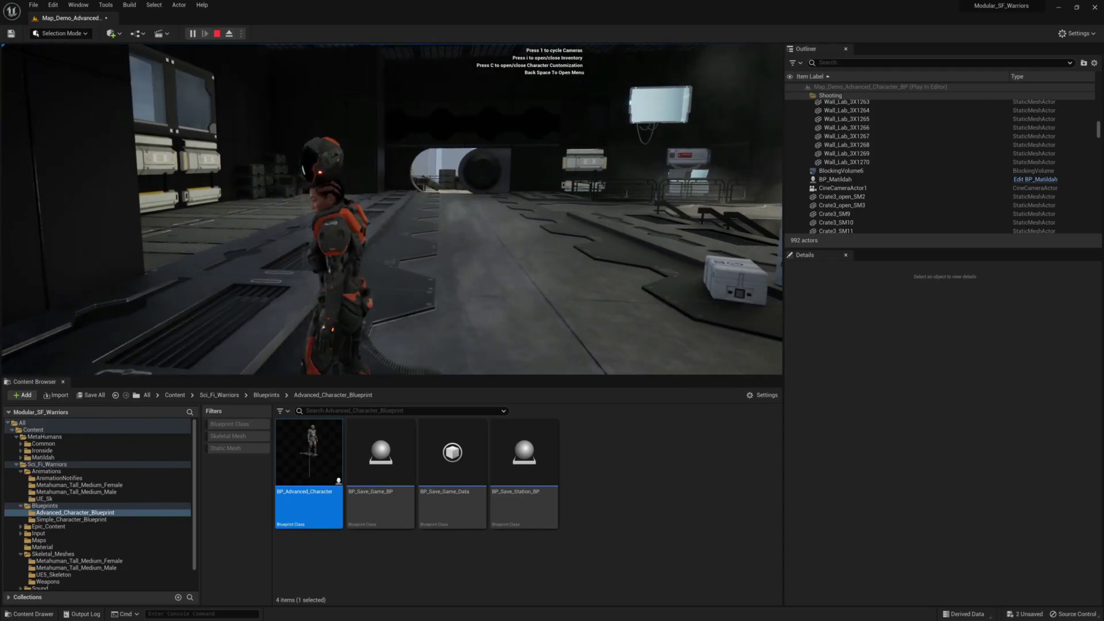
{"action": "key", "text": "Escape"}
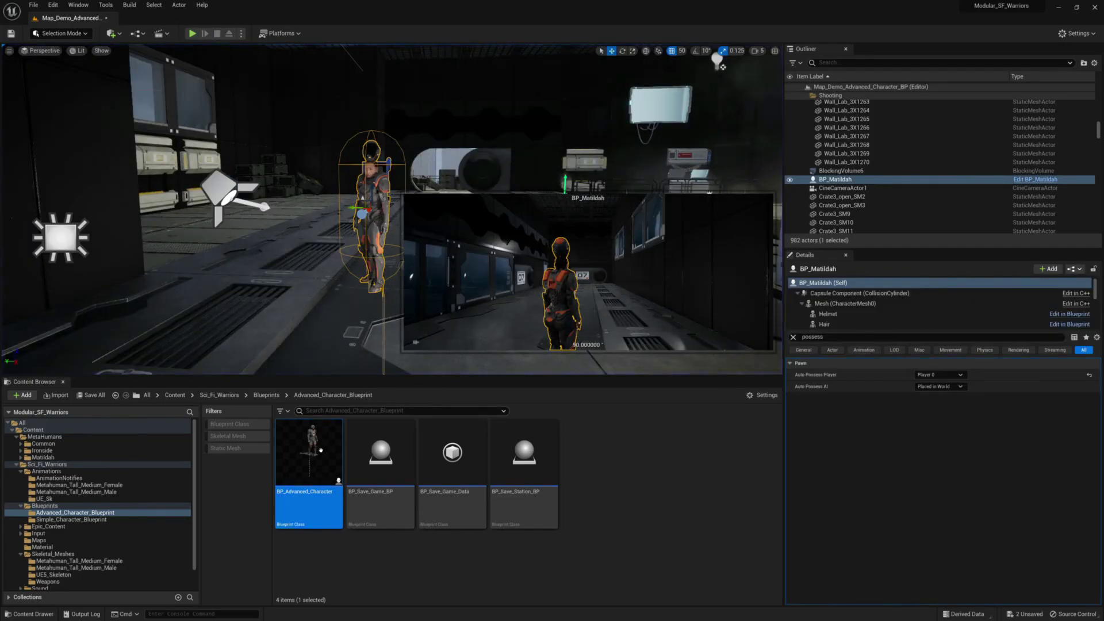
- Return to BP_Matildah's Event Graph and review the Set Leader Pose Component and Metahuman Beginplay nodes
{"action": "double_click", "coordinate": [322, 450]}
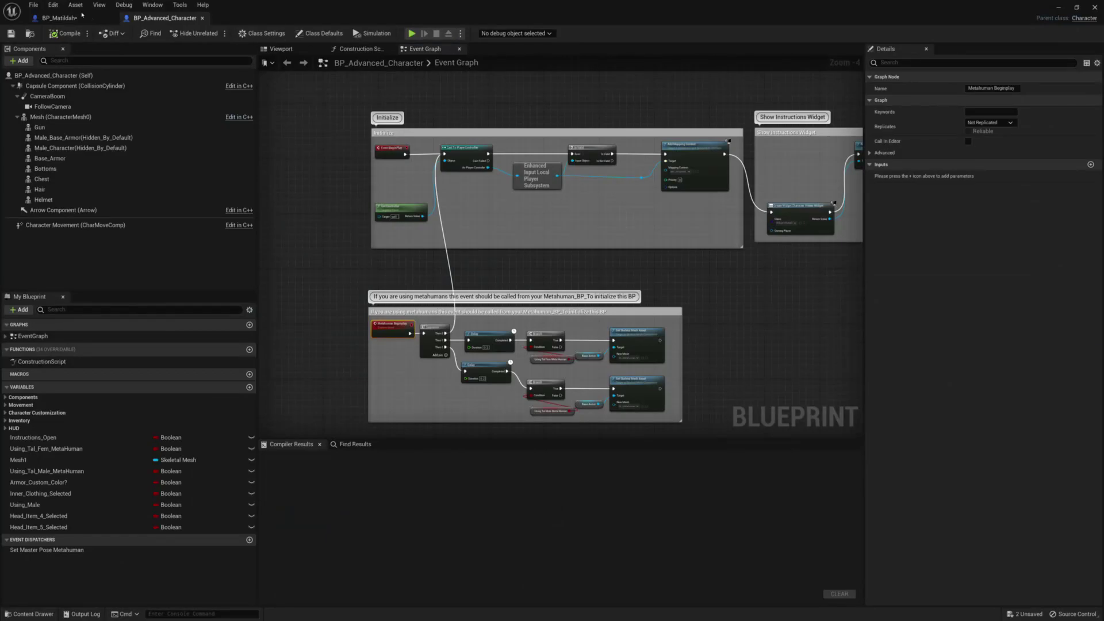
{"action": "left_click", "coordinate": [62, 18]}
{"action": "right_click_drag", "start_coordinate": [697, 241], "coordinate": [509, 234]}
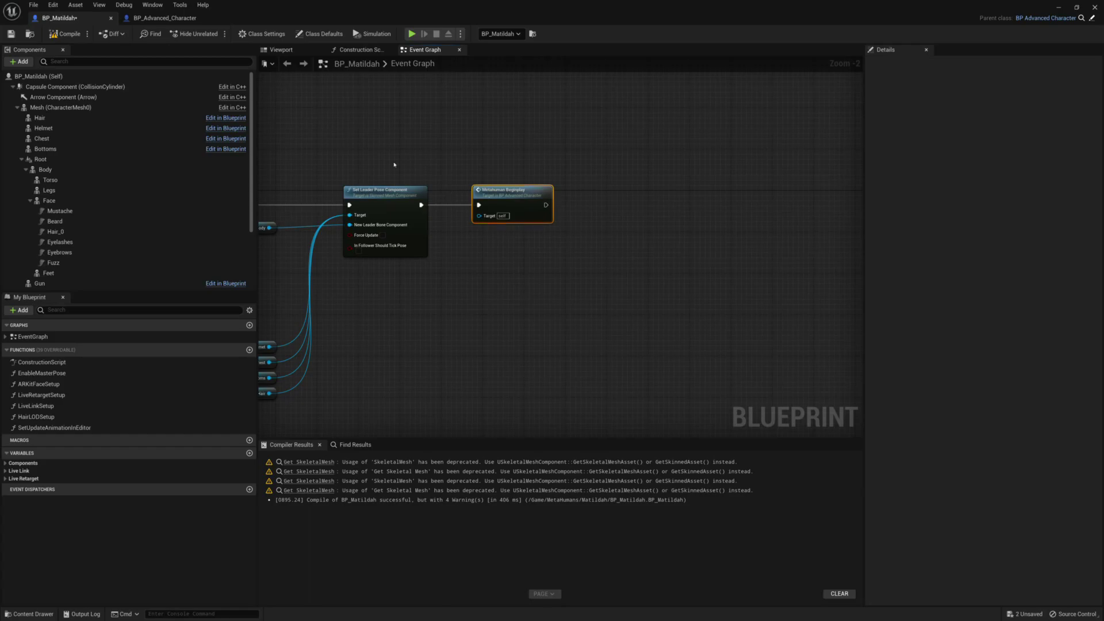
{"action": "right_click_drag", "start_coordinate": [391, 162], "coordinate": [483, 148]}
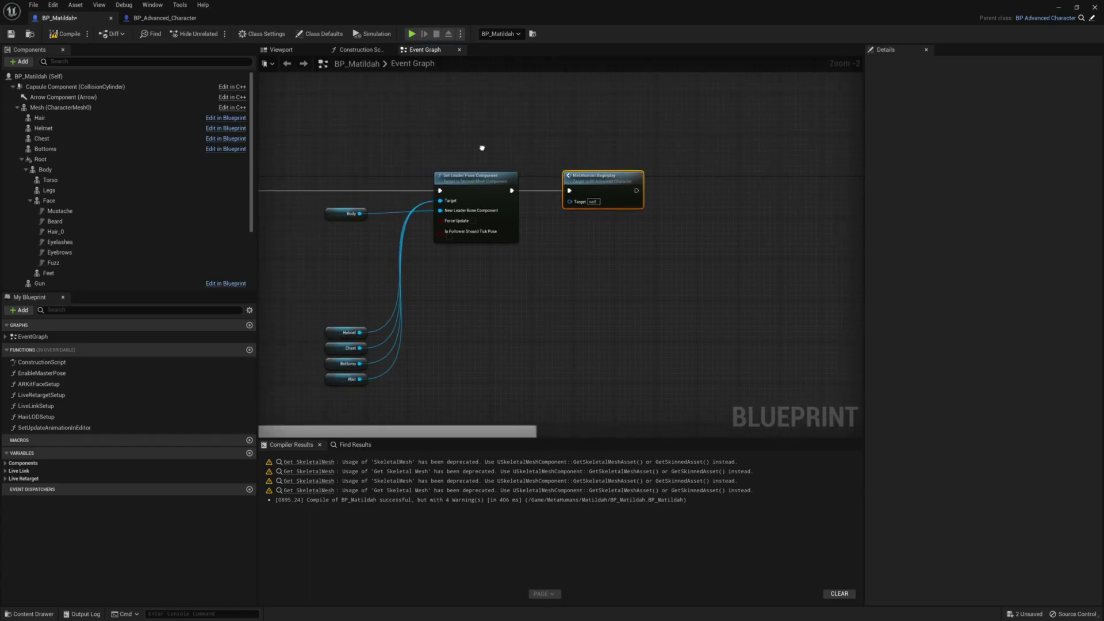
- Examine the Set_Mesh_Master_Pose section in BP_Advanced_Character through to its Call Set Master Pose Metahuman node, comparing it with BP_Matildah's graph
{"action": "left_click", "coordinate": [168, 18]}
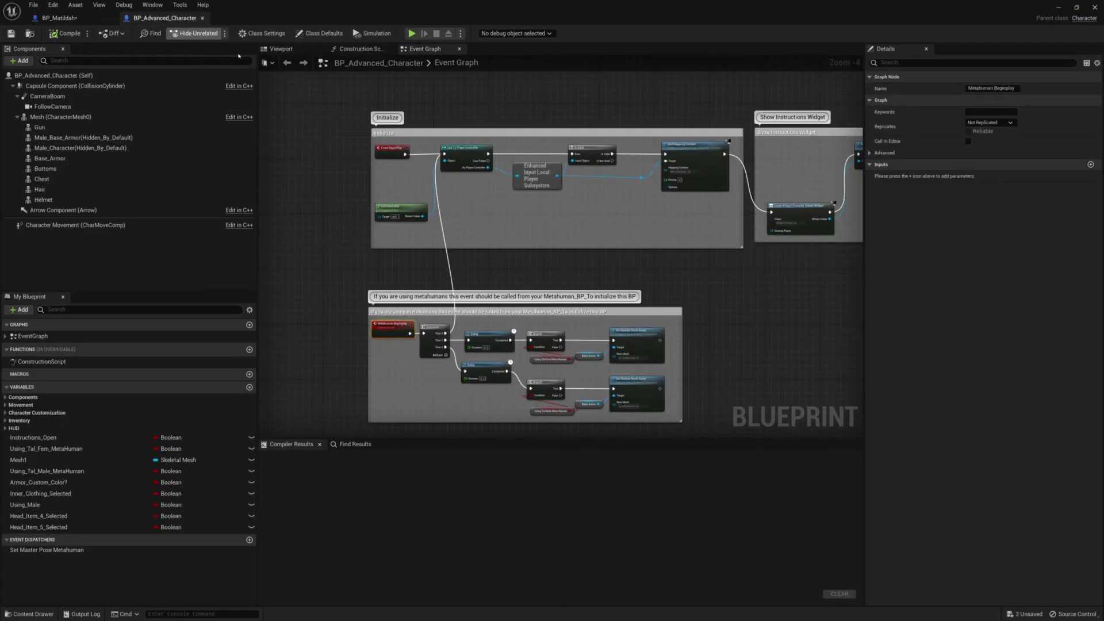
{"action": "scroll", "coordinate": [707, 299], "scroll_direction": "down", "scroll_amount": 8}
{"action": "right_click_drag", "start_coordinate": [708, 299], "coordinate": [468, 228]}
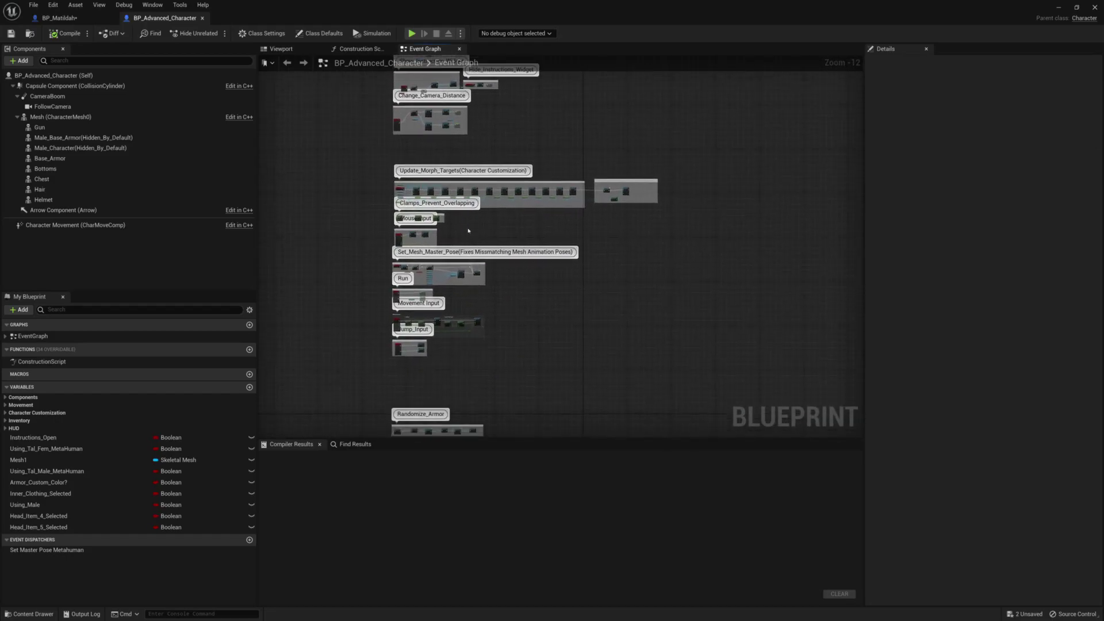
{"action": "scroll", "coordinate": [483, 298], "scroll_direction": "up", "scroll_amount": 5}
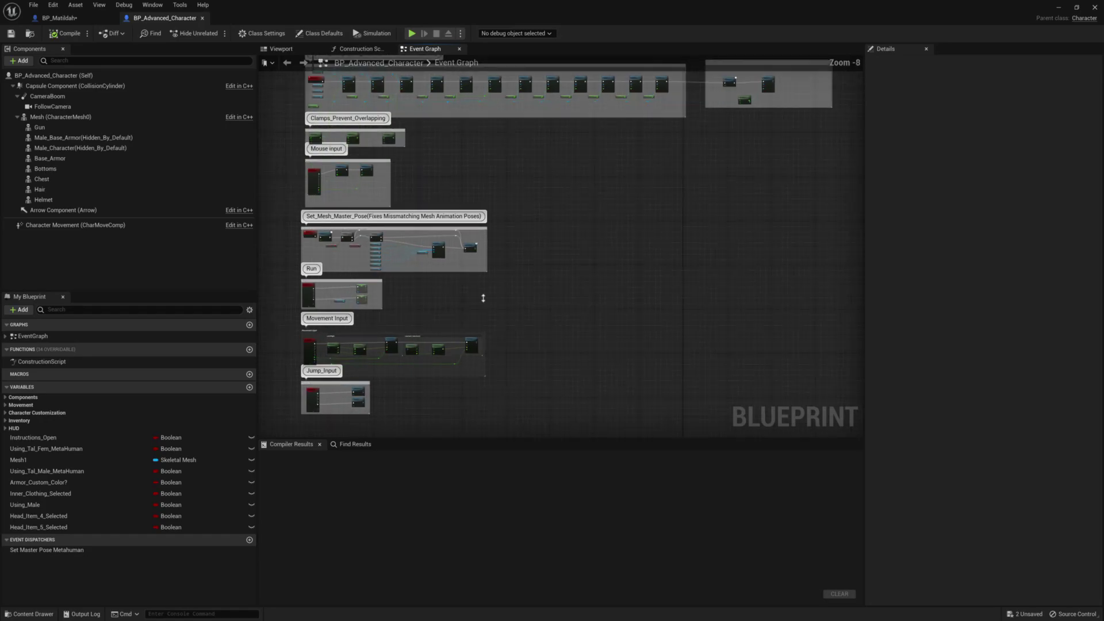
{"action": "right_click_drag", "start_coordinate": [483, 298], "coordinate": [635, 373]}
{"action": "scroll", "coordinate": [584, 305], "scroll_direction": "up", "scroll_amount": 6}
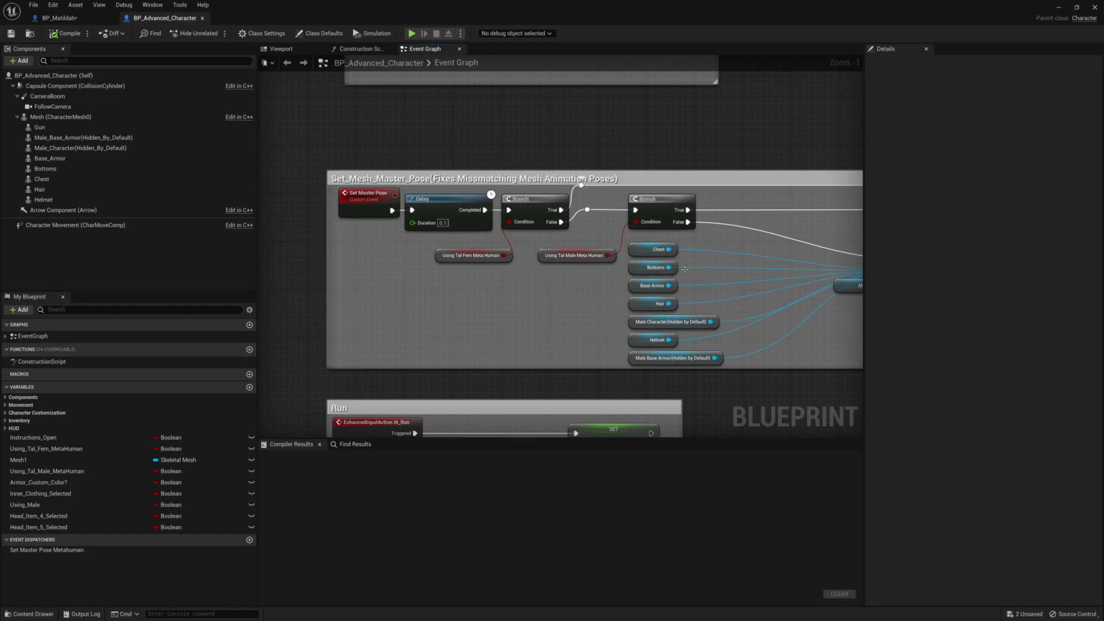
{"action": "right_click_drag", "start_coordinate": [751, 295], "coordinate": [172, 300]}
{"action": "left_click", "coordinate": [471, 256]}
{"action": "right_click_drag", "start_coordinate": [345, 288], "coordinate": [1012, 314]}
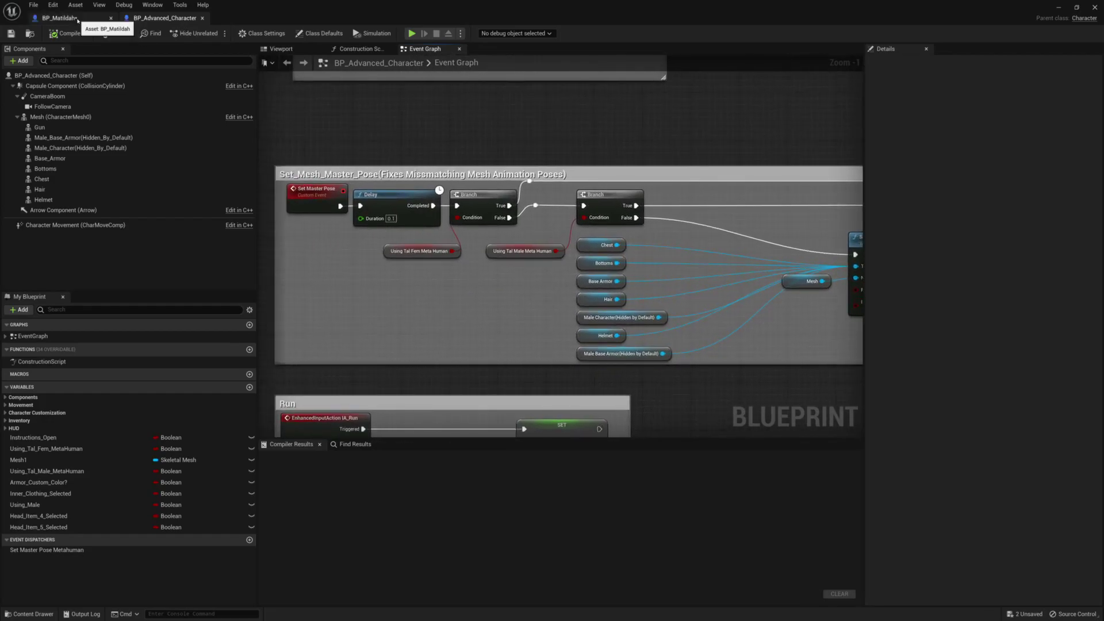
{"action": "left_click", "coordinate": [81, 18]}
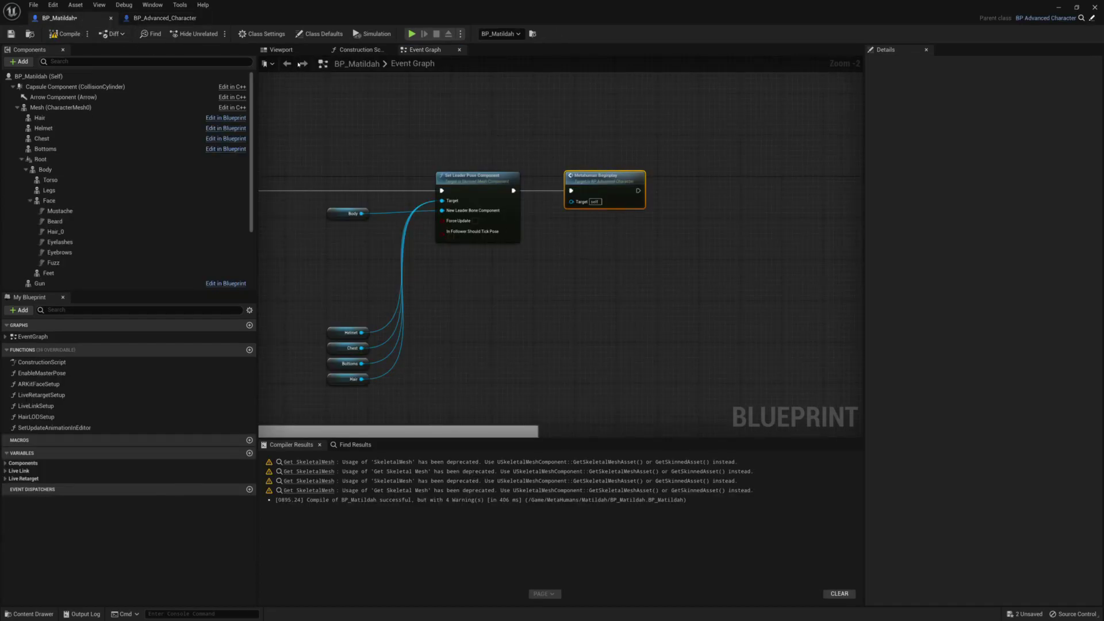
{"action": "left_click", "coordinate": [165, 17]}
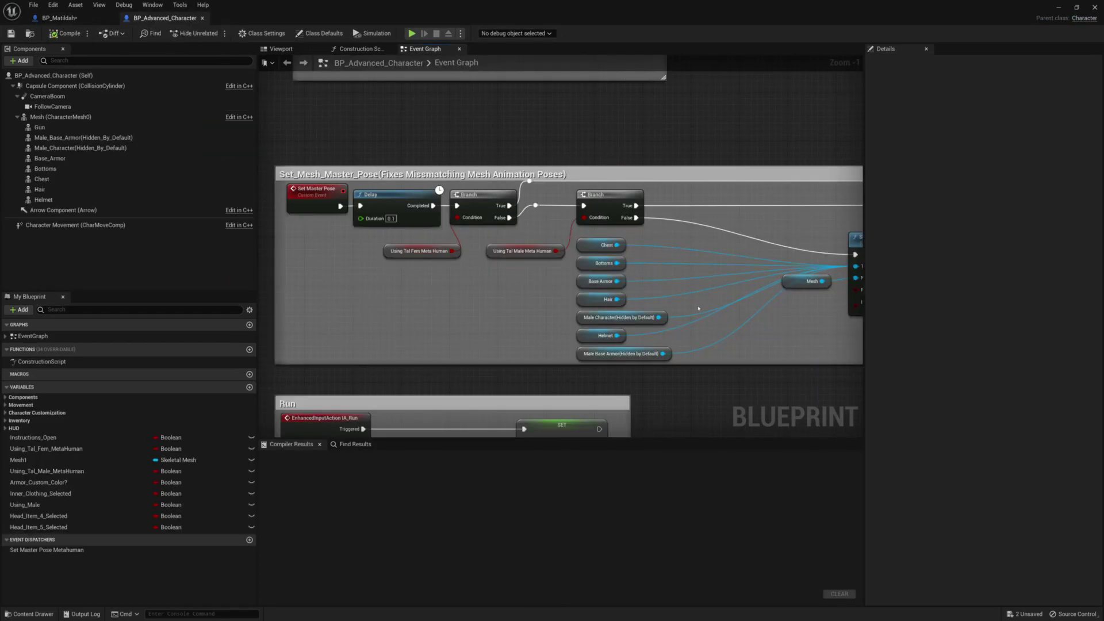
{"action": "right_click_drag", "start_coordinate": [833, 194], "coordinate": [404, 179]}
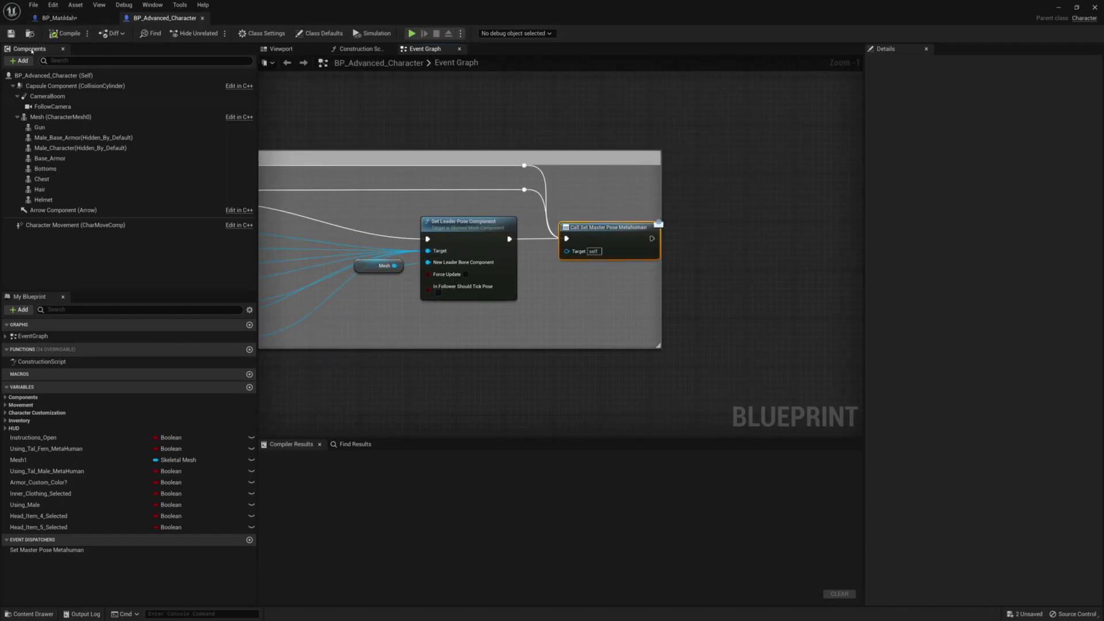
- Add a Call Set Master Pose Metahuman node after Metahuman Beginplay in BP_Matildah and place it above the execution chain
{"action": "left_click", "coordinate": [58, 17]}
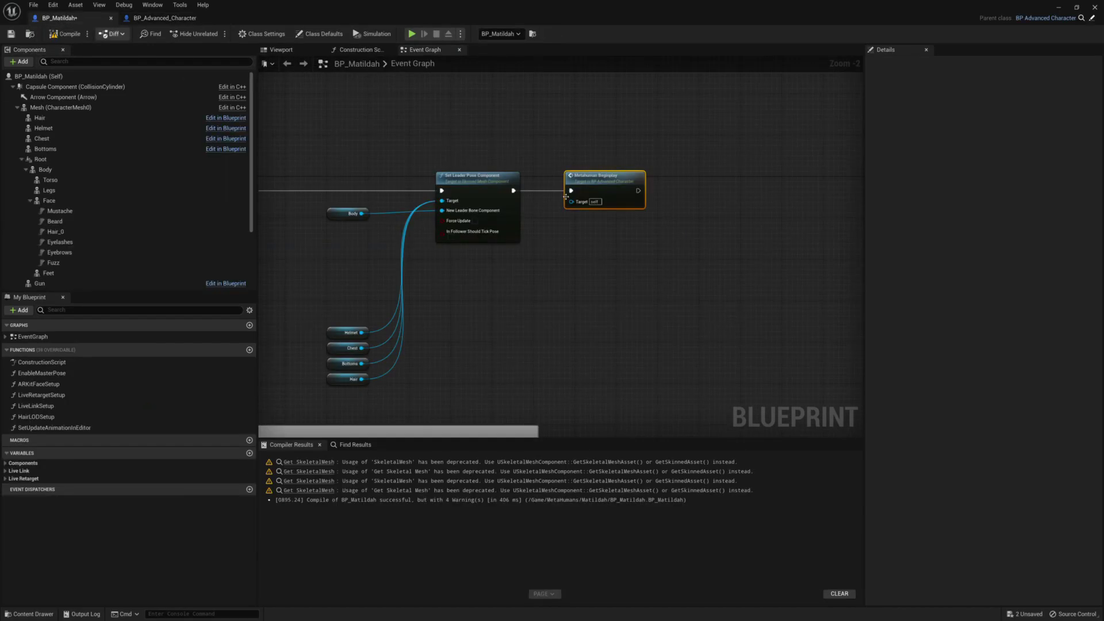
{"action": "right_click_drag", "start_coordinate": [678, 205], "coordinate": [429, 274]}
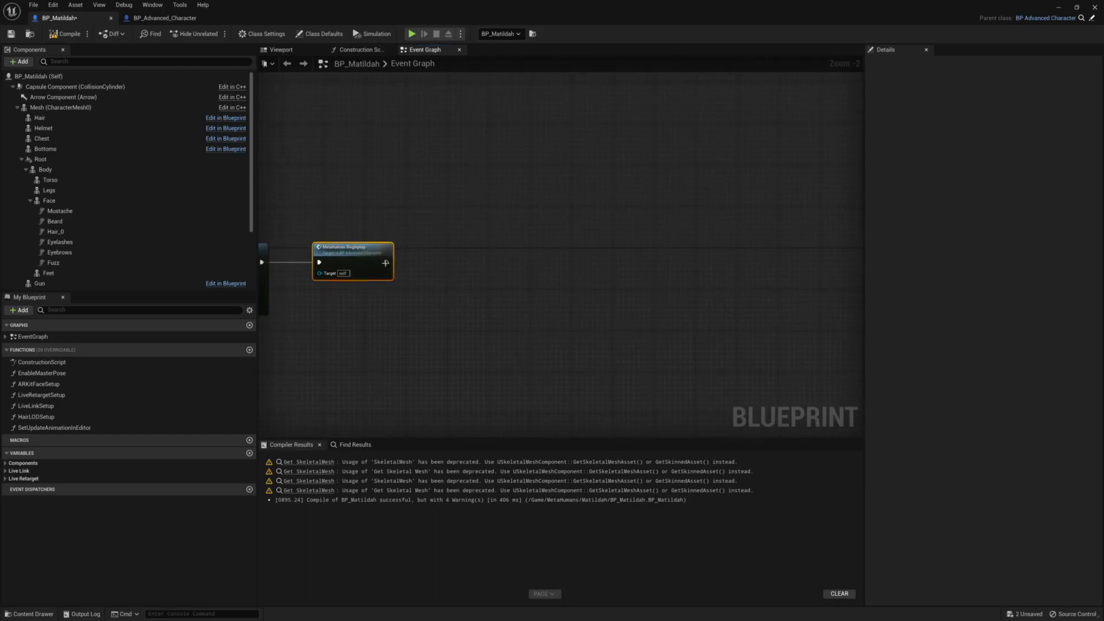
{"action": "left_click_drag", "start_coordinate": [385, 262], "coordinate": [518, 269]}
{"action": "type", "text": "mast"}
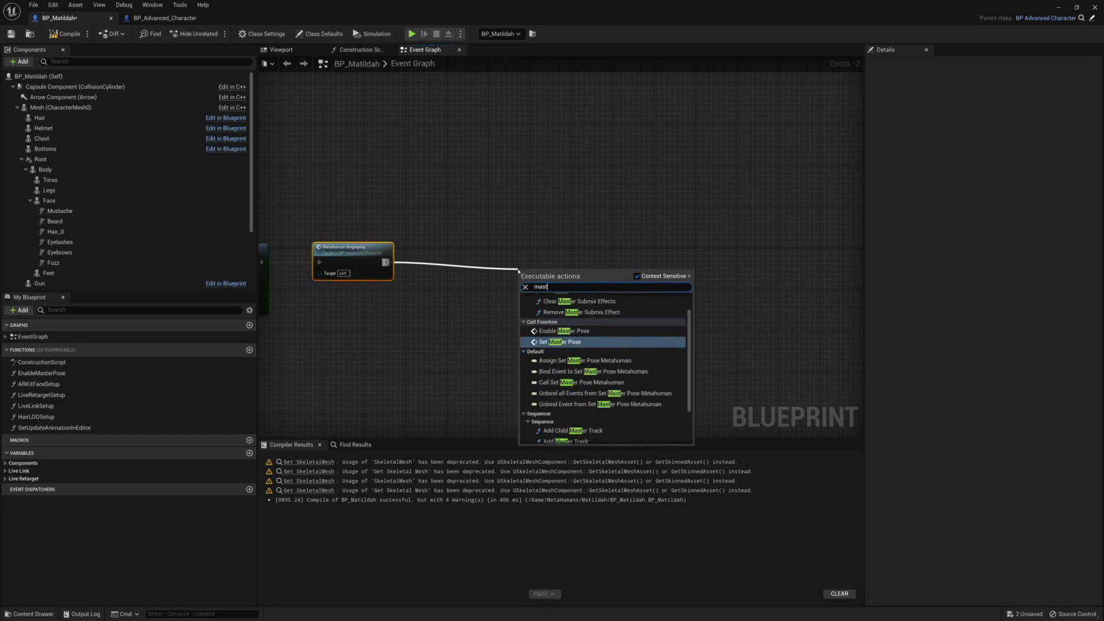
{"action": "type", "text": "er pose"}
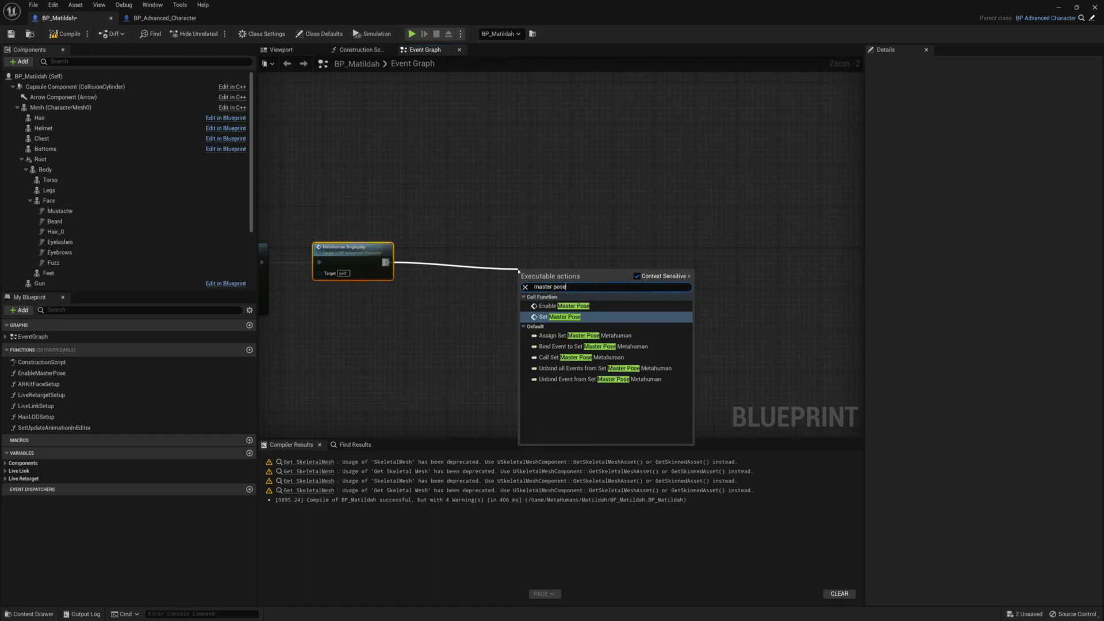
{"action": "left_click", "coordinate": [565, 360]}
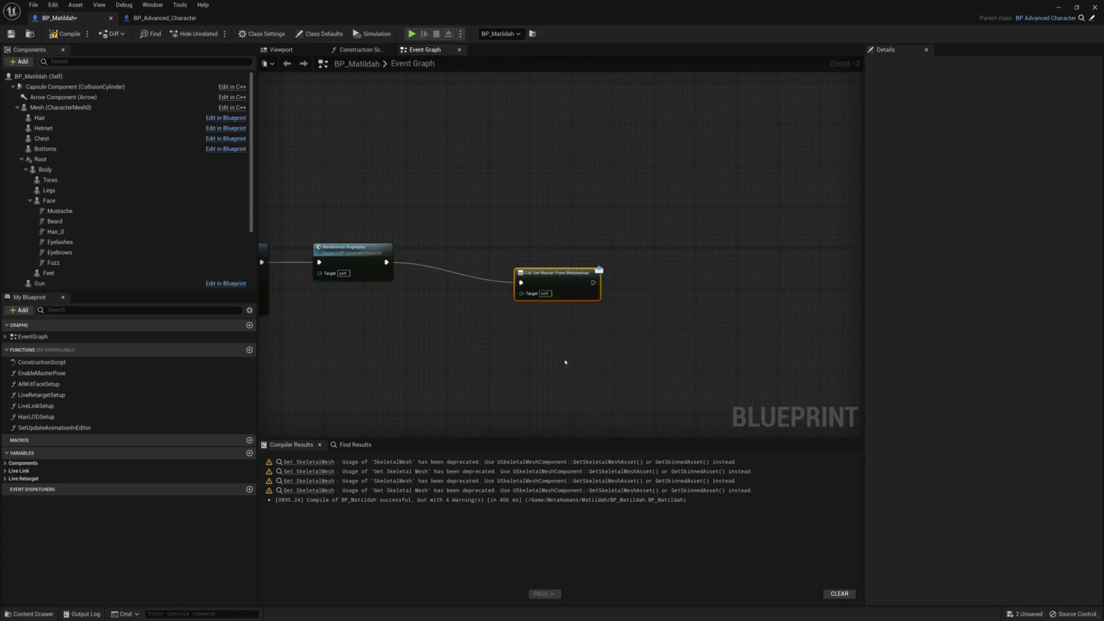
{"action": "left_click_drag", "start_coordinate": [552, 290], "coordinate": [552, 274]}
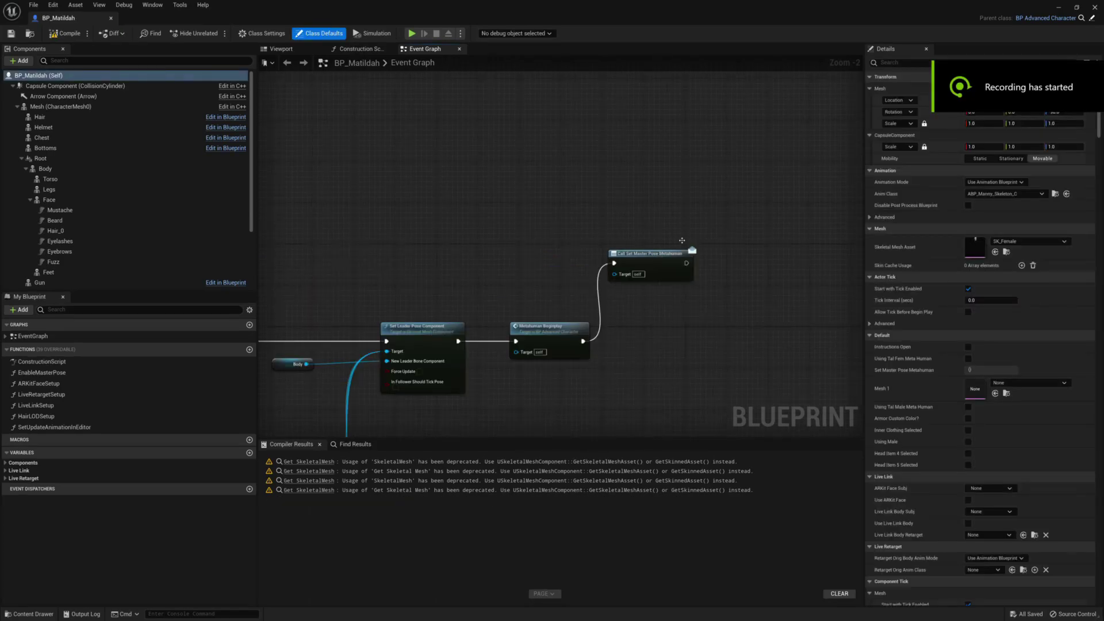
{"action": "left_click_drag", "start_coordinate": [682, 253], "coordinate": [713, 222]}
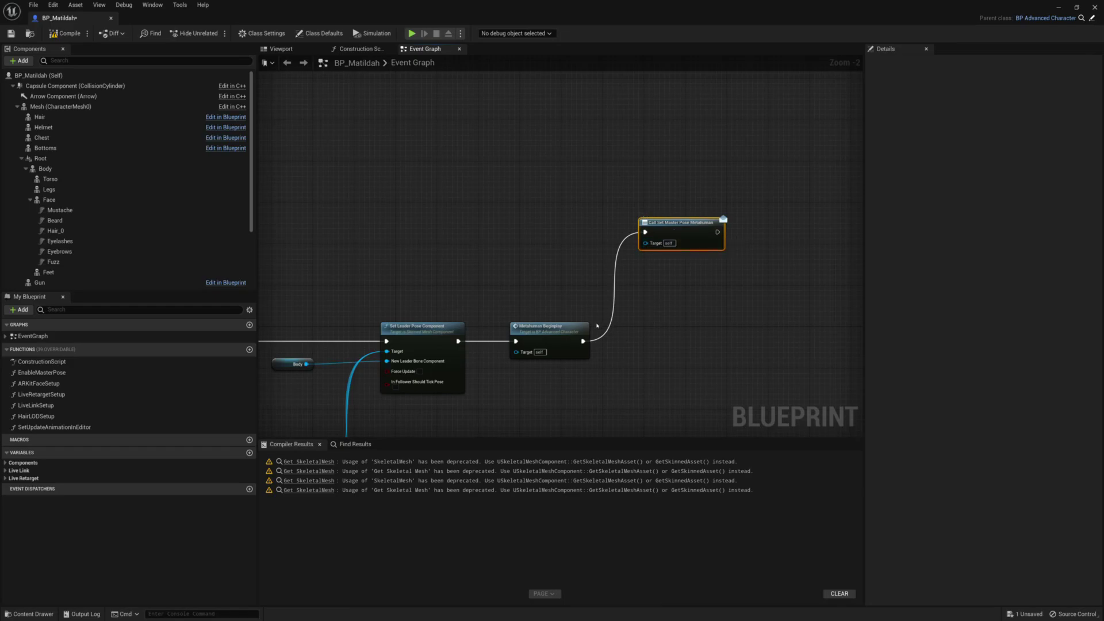
- Replace the Call Set Master Pose Metahuman node with a Bind Event to Set Master Pose Metahuman node after Metahuman Beginplay
{"action": "key", "text": "Delete"}
{"action": "left_click_drag", "start_coordinate": [583, 341], "coordinate": [650, 203]}
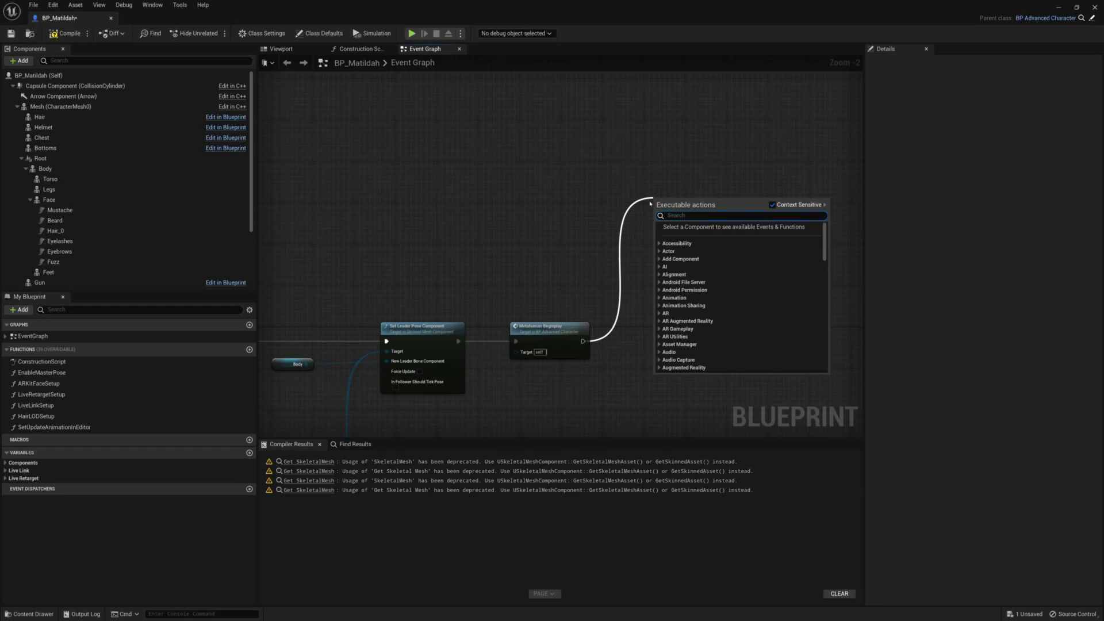
{"action": "type", "text": "bind"}
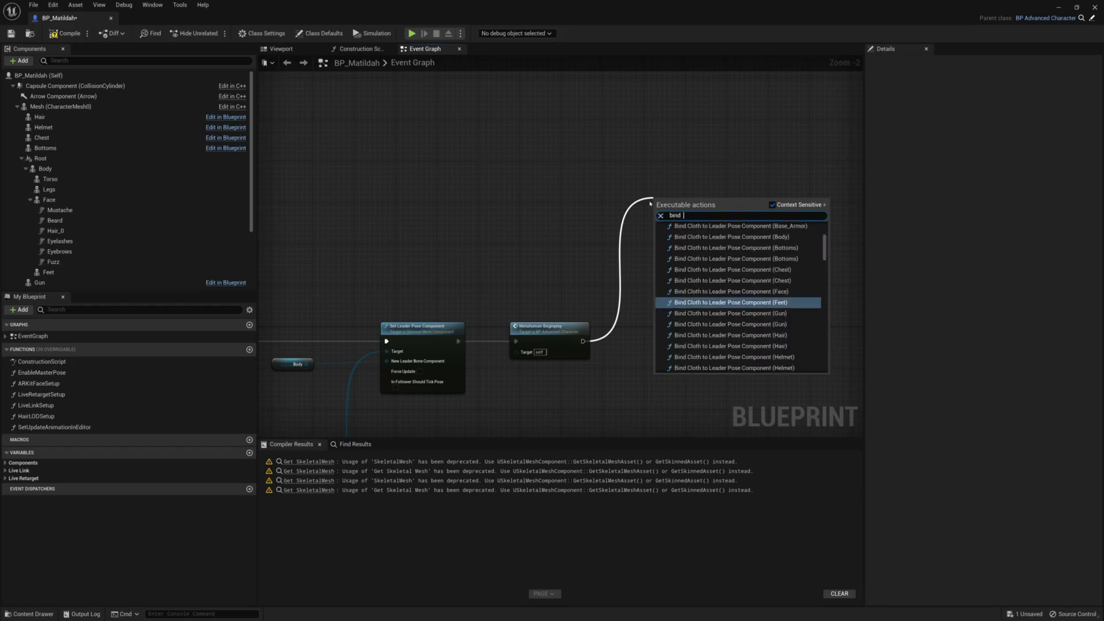
{"action": "type", "text": " set "}
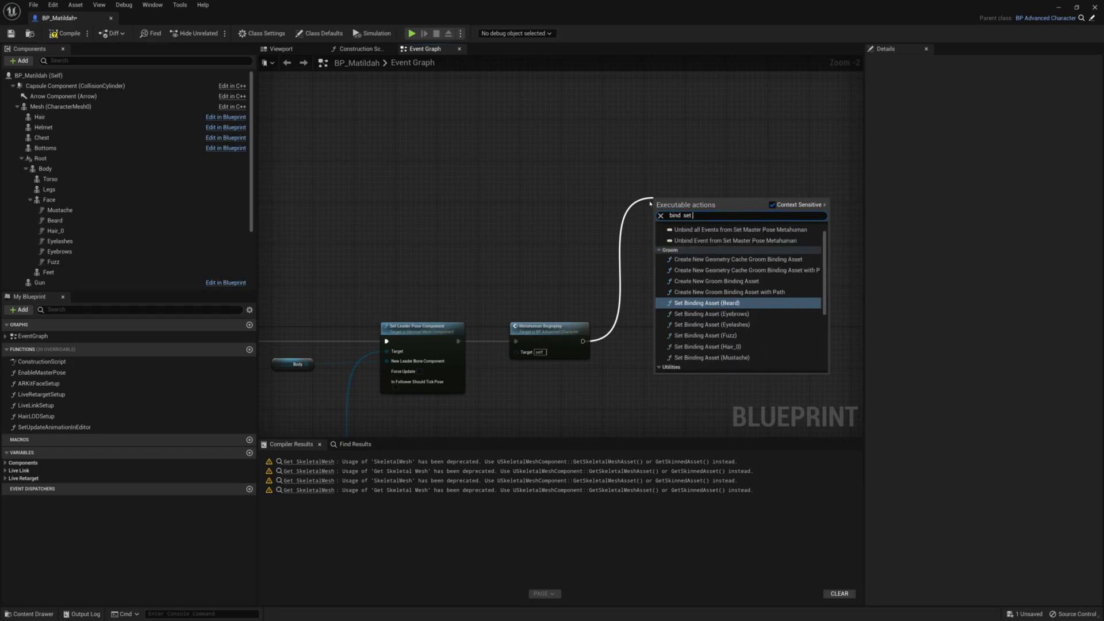
{"action": "type", "text": "m"}
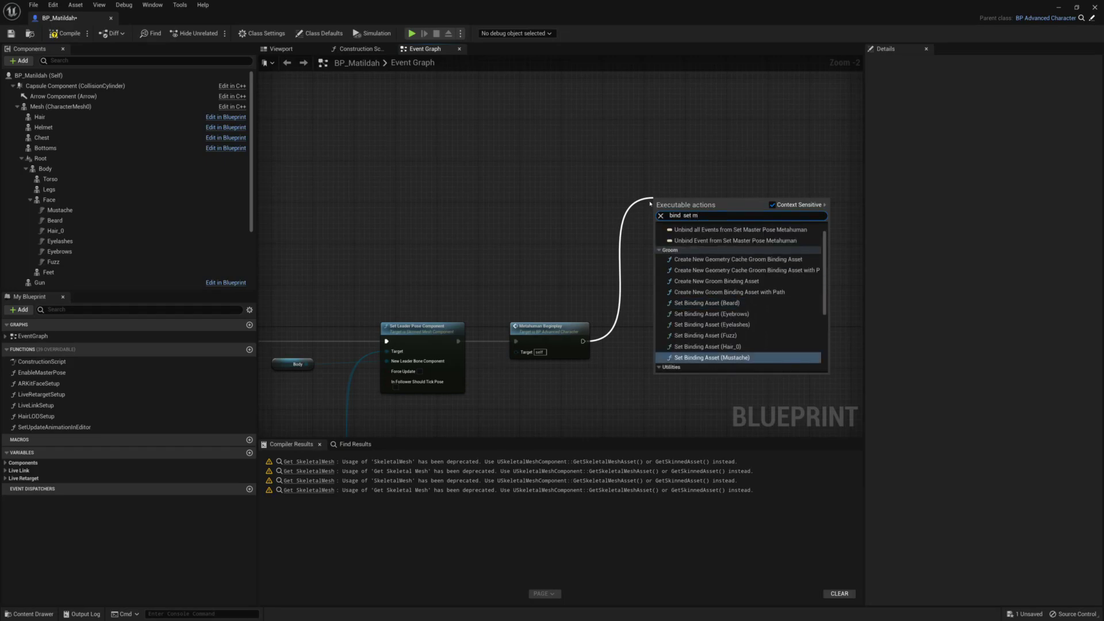
{"action": "type", "text": "as"}
{"action": "key", "text": "Return"}
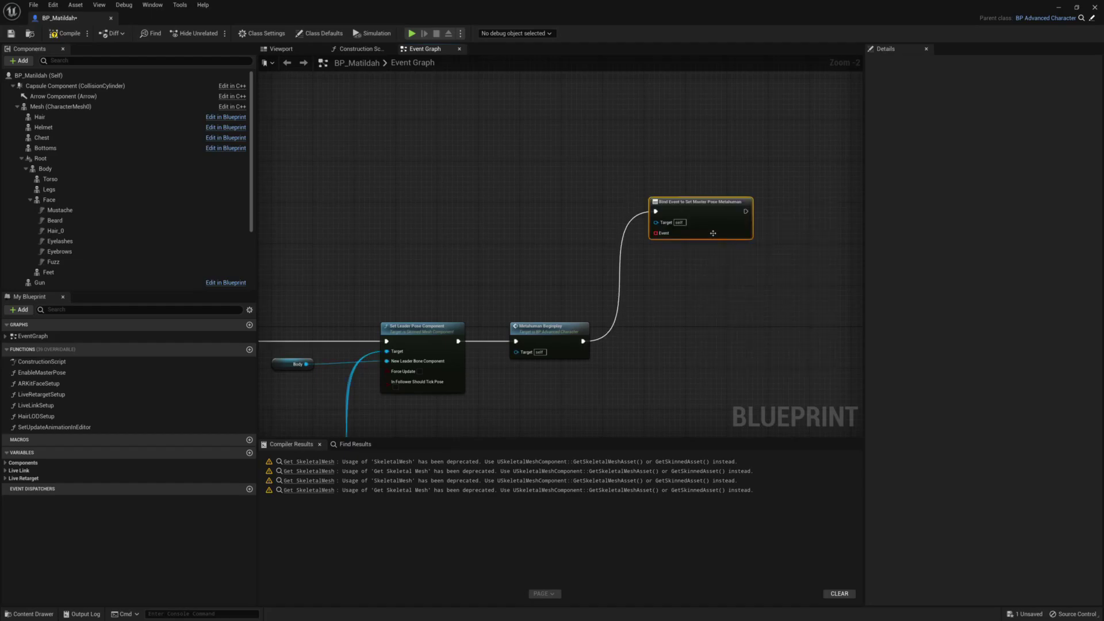
{"action": "left_click_drag", "start_coordinate": [666, 233], "coordinate": [294, 190]}
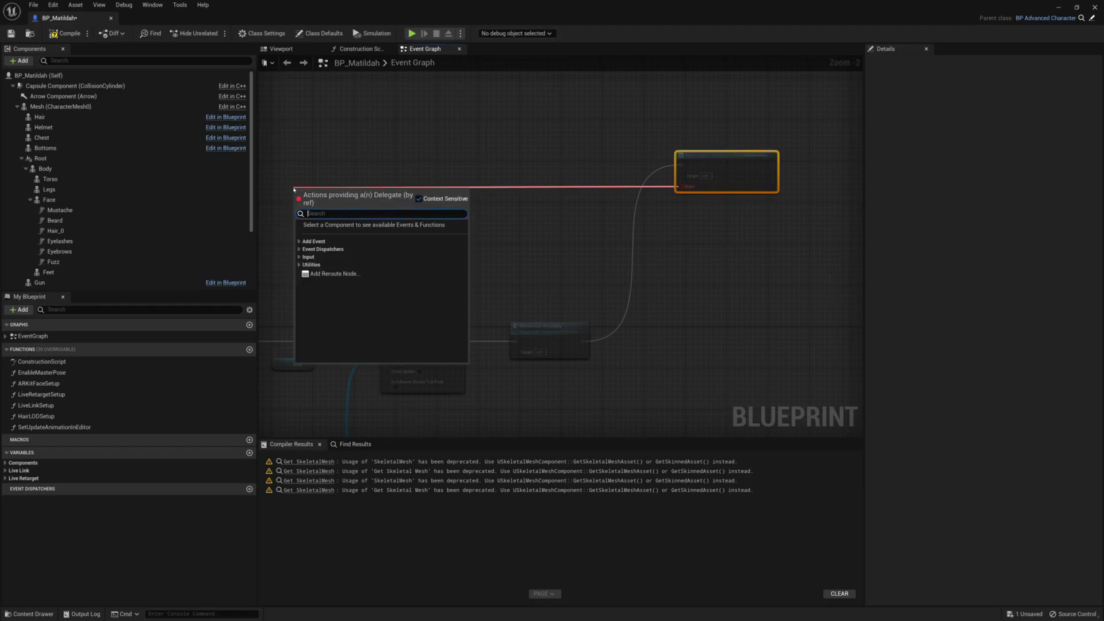
{"action": "left_click", "coordinate": [357, 143]}
{"action": "right_click_drag", "start_coordinate": [357, 143], "coordinate": [512, 176]}
{"action": "left_click", "coordinate": [516, 233]}
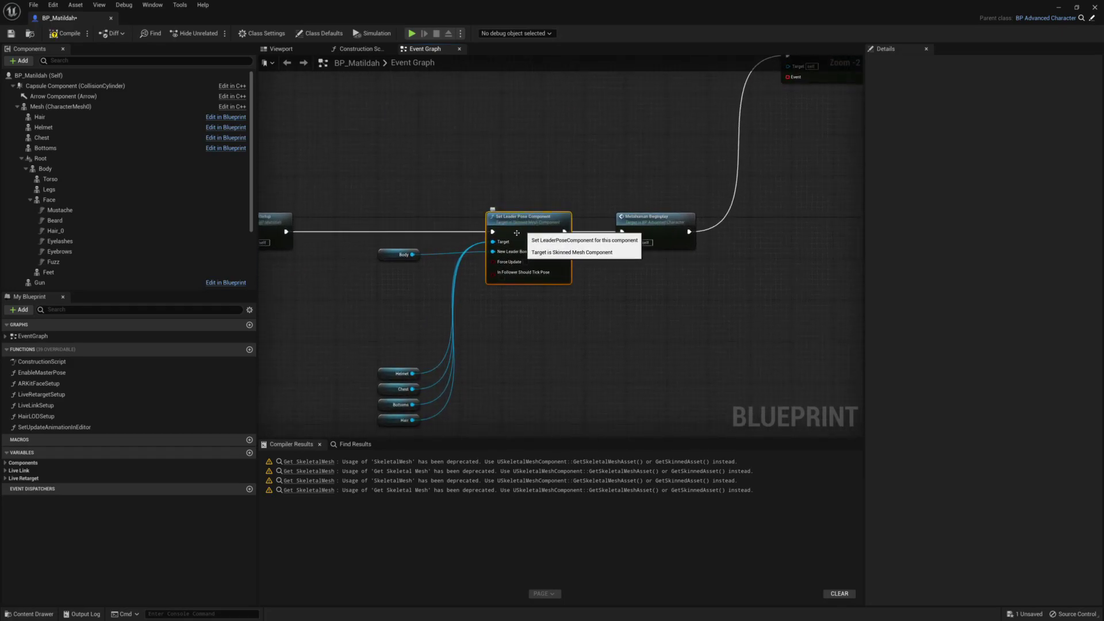
- Create a custom event named Set_Leader bound to the Event input of the Bind Event to Set Master Pose Metahuman node
{"action": "right_click_drag", "start_coordinate": [506, 170], "coordinate": [464, 246]}
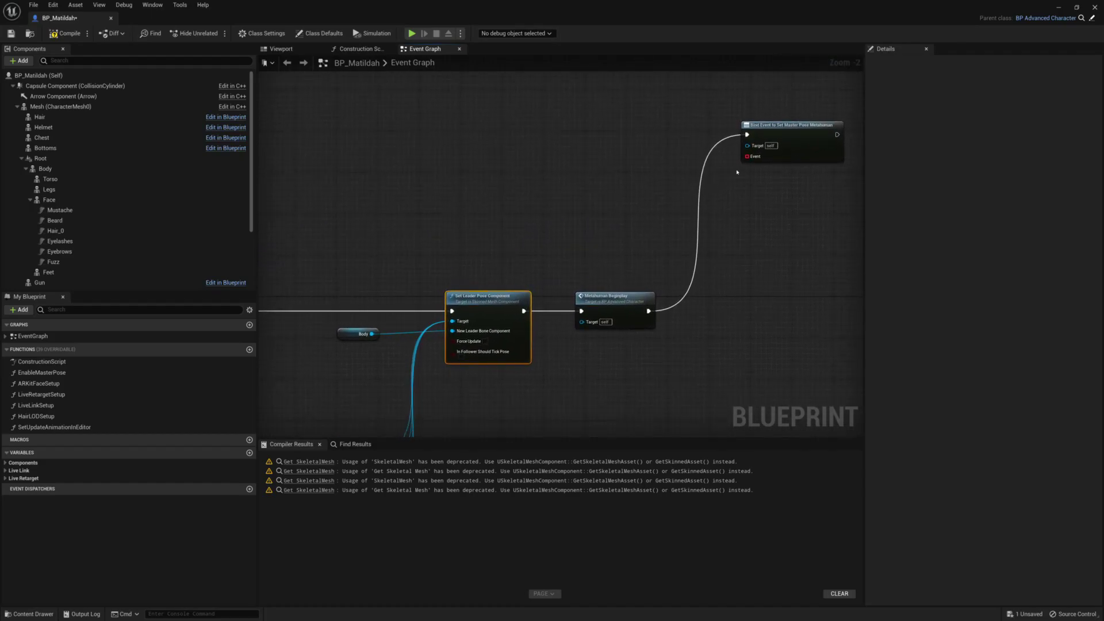
{"action": "right_click_drag", "start_coordinate": [575, 247], "coordinate": [565, 223]}
{"action": "left_click_drag", "start_coordinate": [731, 135], "coordinate": [326, 135]}
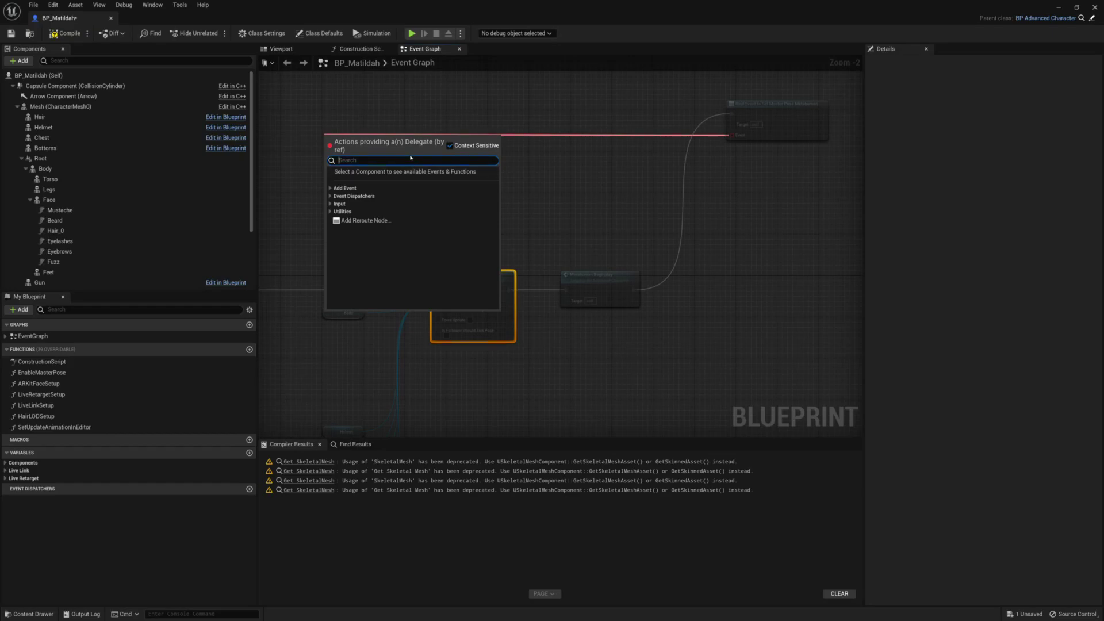
{"action": "type", "text": "cu"}
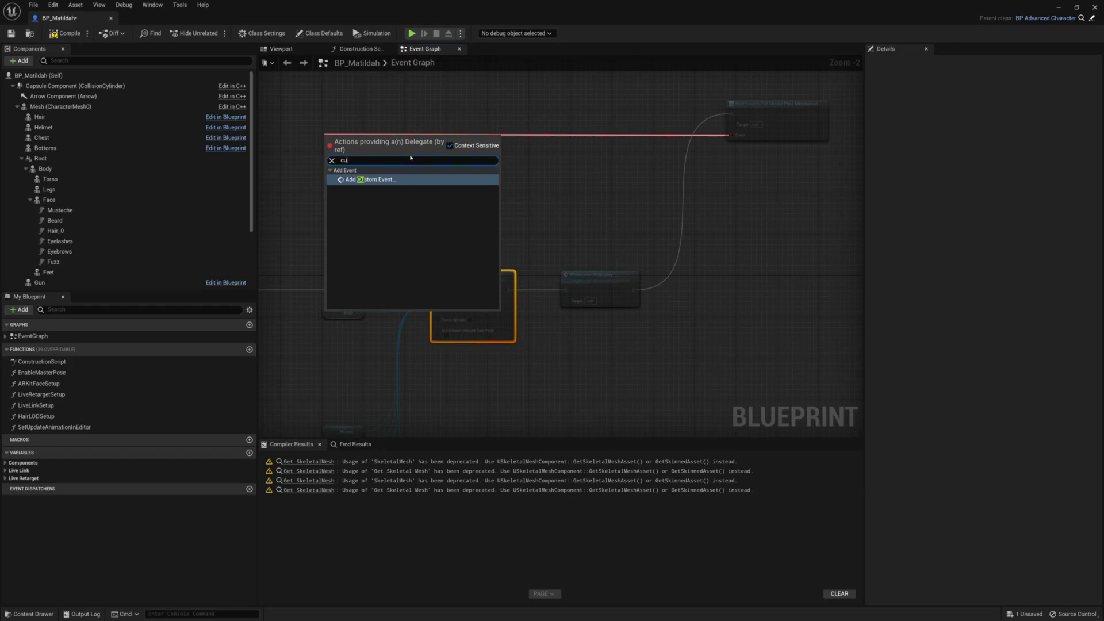
{"action": "key", "text": "Return"}
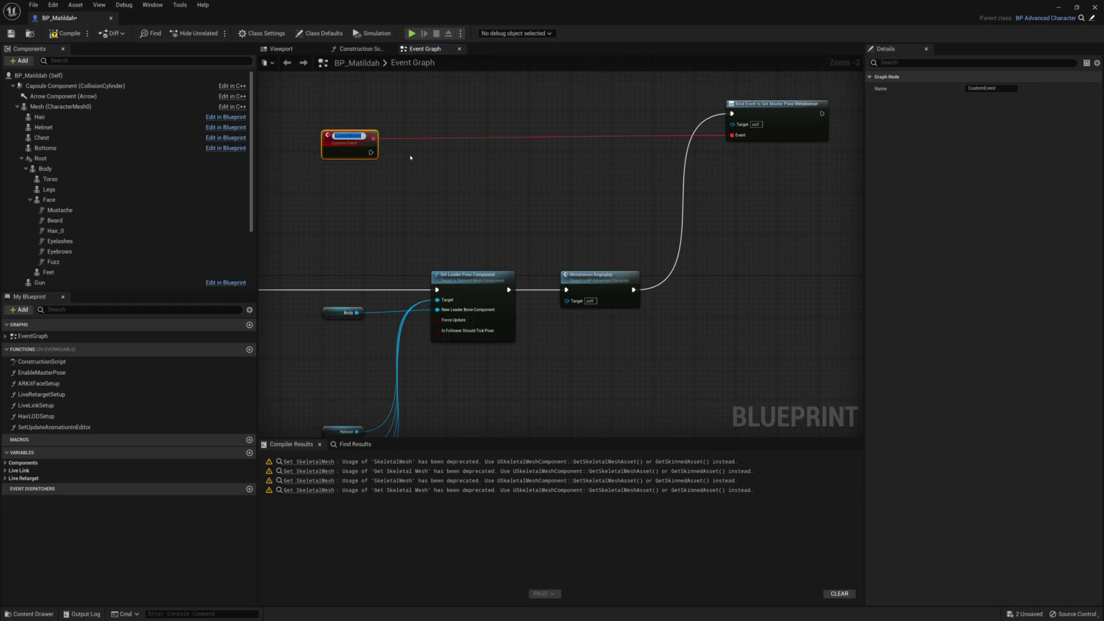
{"action": "type", "text": "Set_Leader"}
{"action": "key", "text": "Return"}
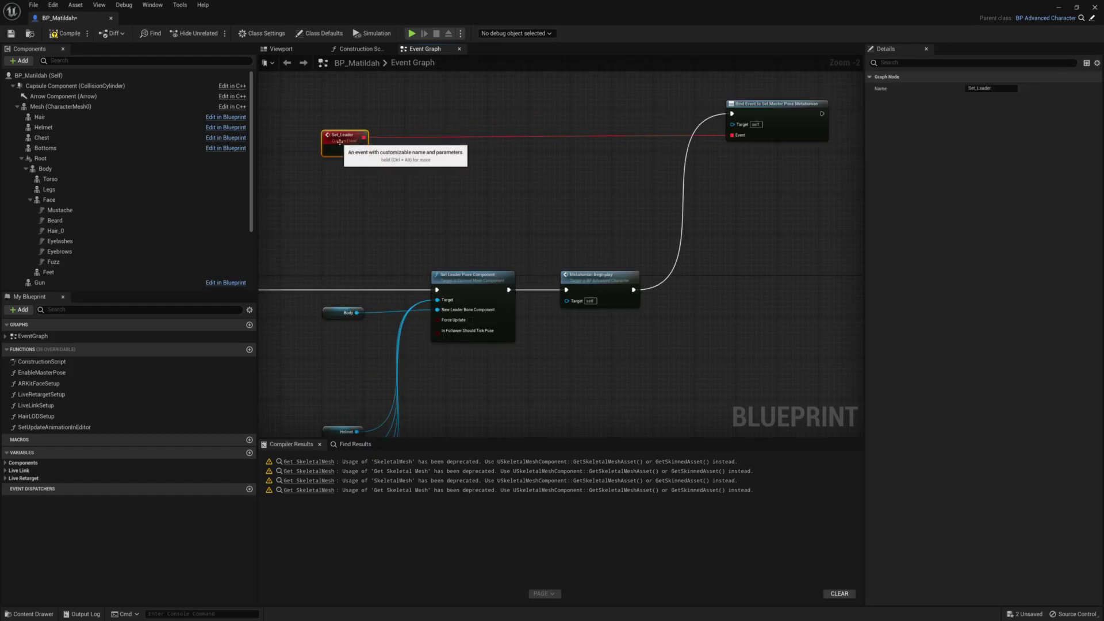
- Connect Set_Leader to Set Leader Pose Component's execution input and group the Helmet, Chest, Bottoms and Hair references directly under Body
{"action": "left_click_drag", "start_coordinate": [360, 151], "coordinate": [439, 291]}
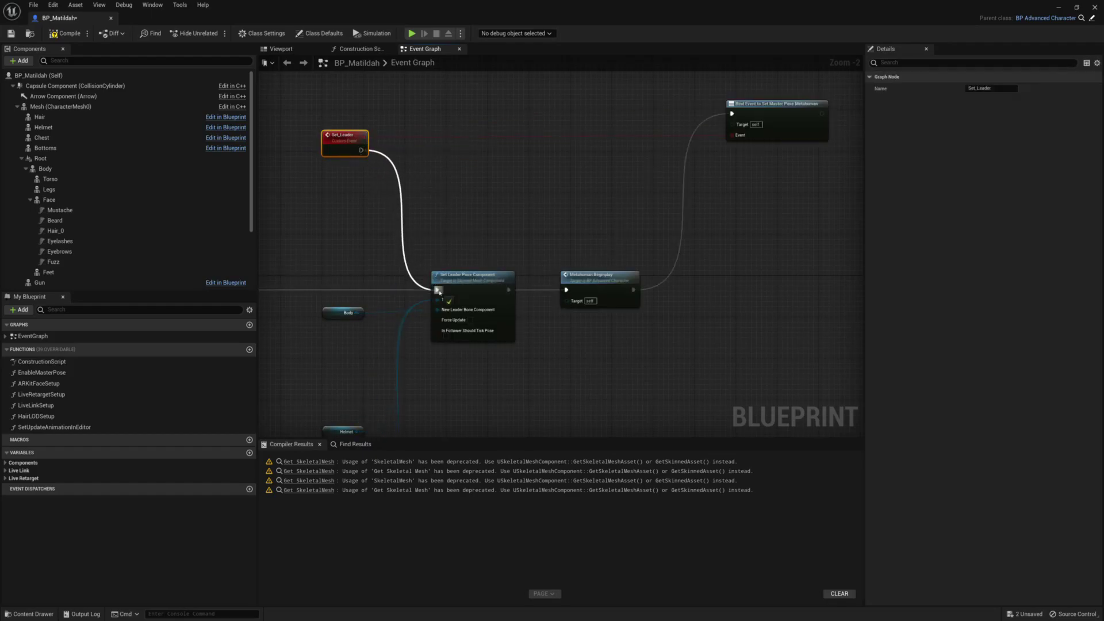
{"action": "right_click_drag", "start_coordinate": [436, 383], "coordinate": [461, 308]}
{"action": "left_click_drag", "start_coordinate": [347, 329], "coordinate": [350, 409]}
{"action": "left_click_drag", "start_coordinate": [356, 350], "coordinate": [357, 251]}
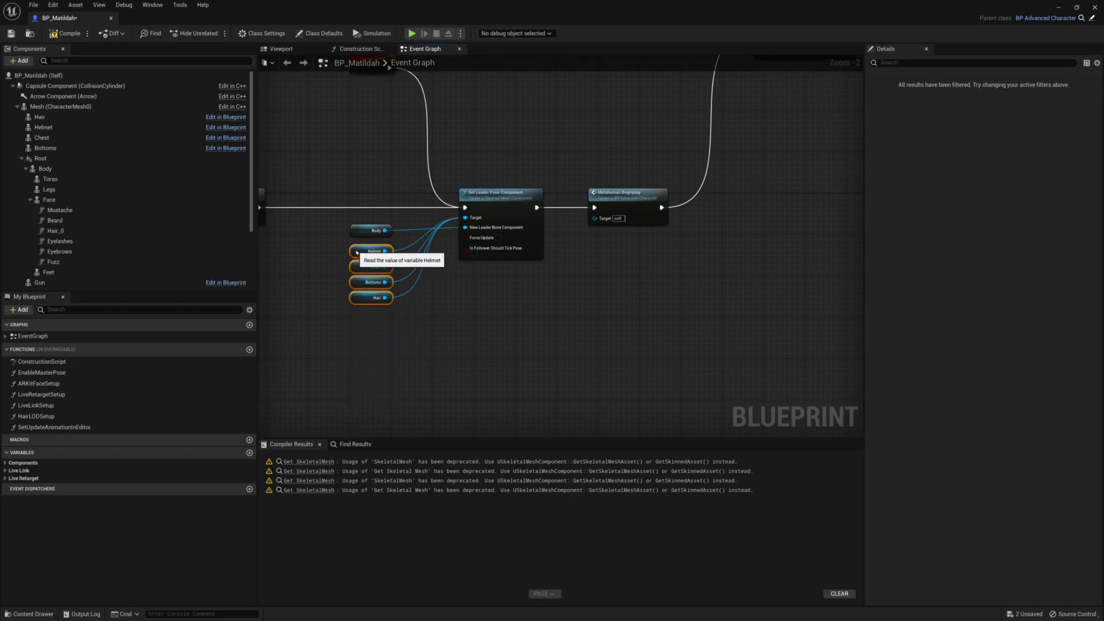
{"action": "right_click_drag", "start_coordinate": [458, 308], "coordinate": [467, 398]}
{"action": "left_click", "coordinate": [499, 298]}
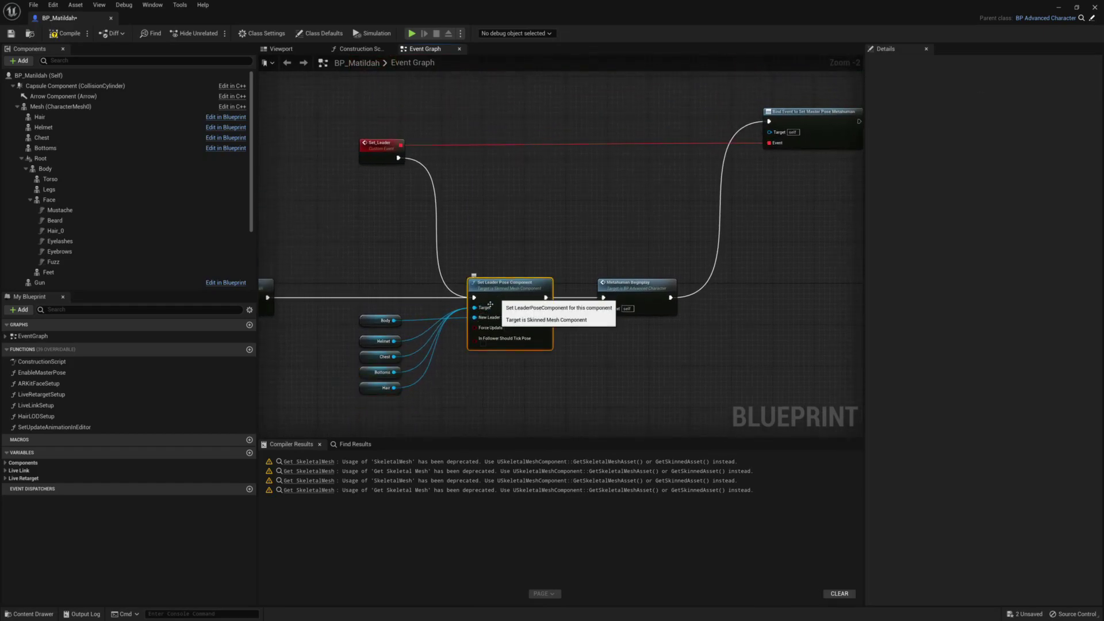
- Insert a Set Using Tal Fem Meta Human node between Hair LODSetup and Set Leader Pose Component, aligned with the execution line
{"action": "right_click_drag", "start_coordinate": [437, 402], "coordinate": [540, 387]}
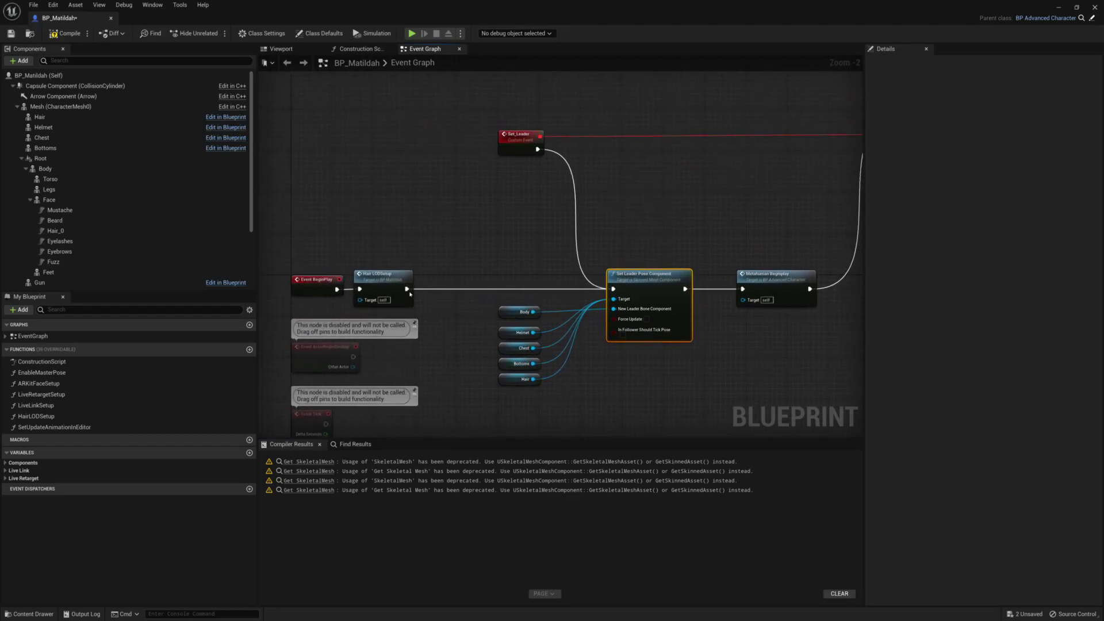
{"action": "left_click_drag", "start_coordinate": [408, 289], "coordinate": [473, 293]}
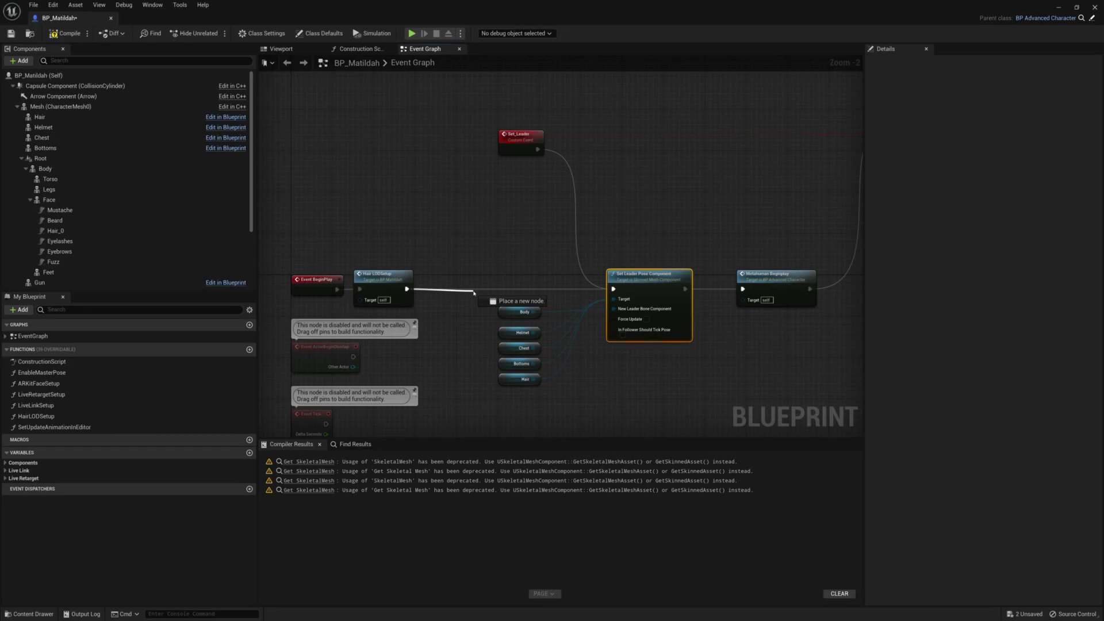
{"action": "left_click_drag", "start_coordinate": [474, 294], "coordinate": [474, 294]}
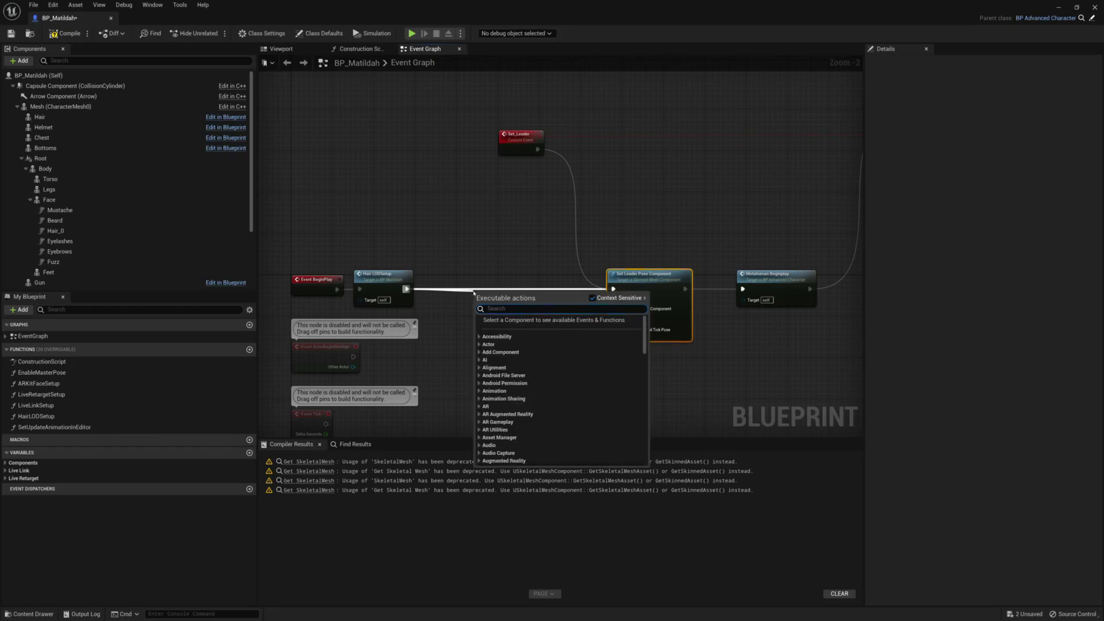
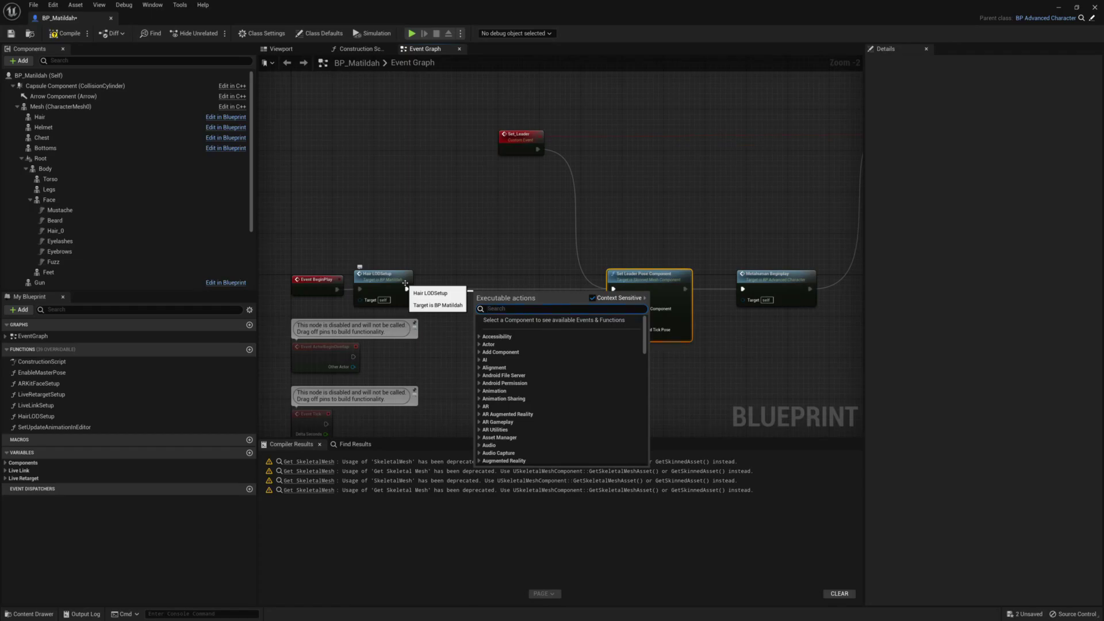
{"action": "type", "text": "u"}
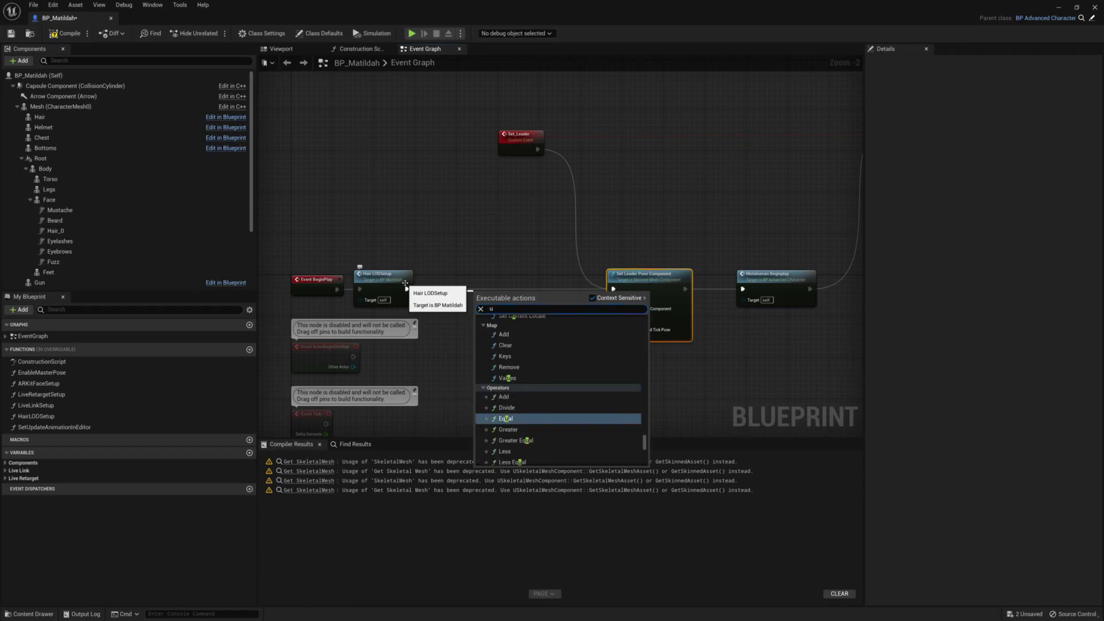
{"action": "type", "text": "sing"}
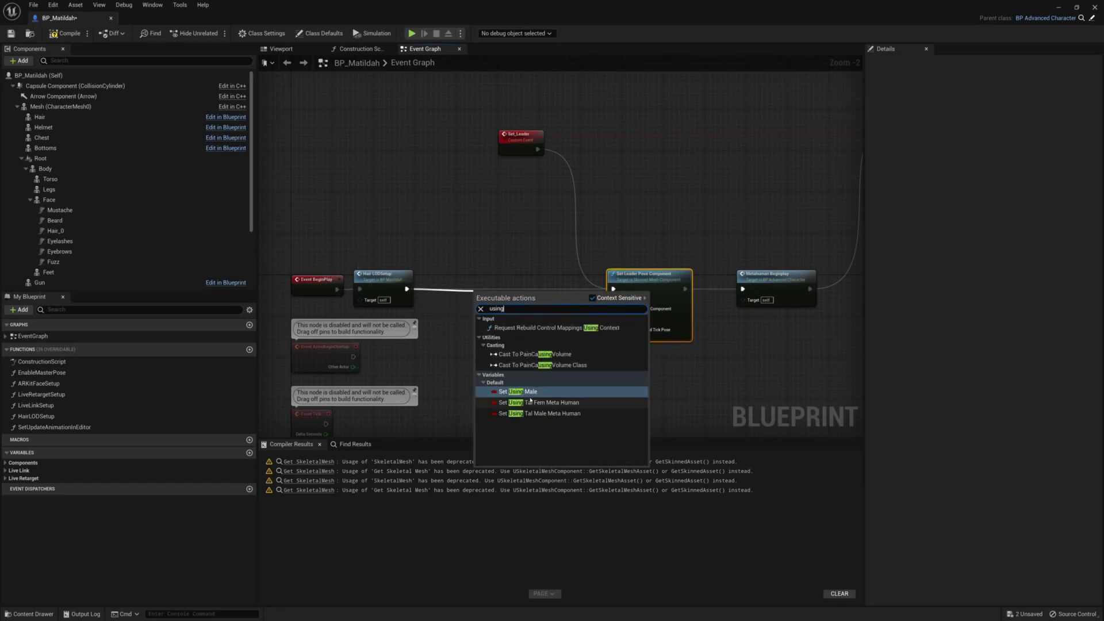
{"action": "left_click", "coordinate": [531, 402]}
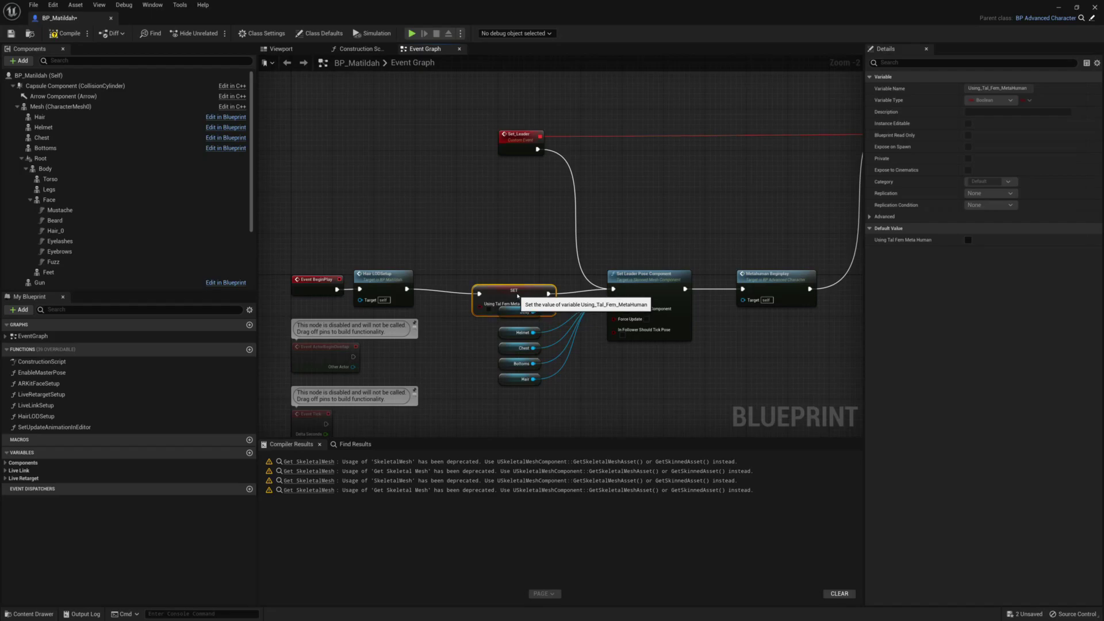
{"action": "left_click_drag", "start_coordinate": [516, 283], "coordinate": [516, 294]}
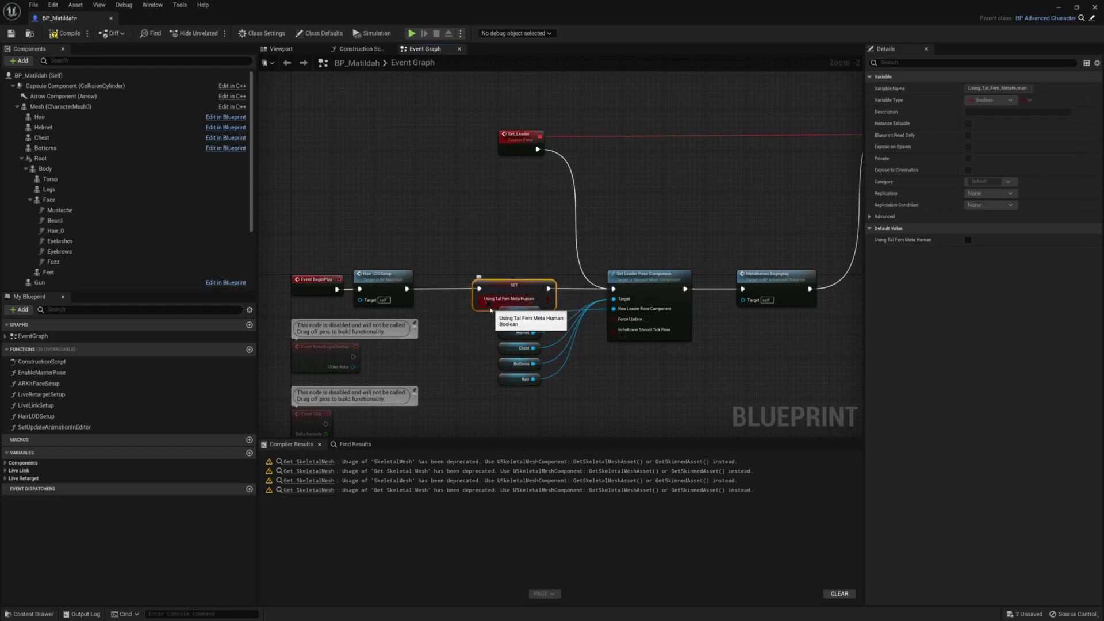
- Rearrange the component references below the SET node, placing Body well beneath Helmet, Chest, Bottoms and Hair
{"action": "left_click_drag", "start_coordinate": [513, 384], "coordinate": [515, 284]}
{"action": "left_click", "coordinate": [506, 332]}
{"action": "left_click", "coordinate": [591, 368]}
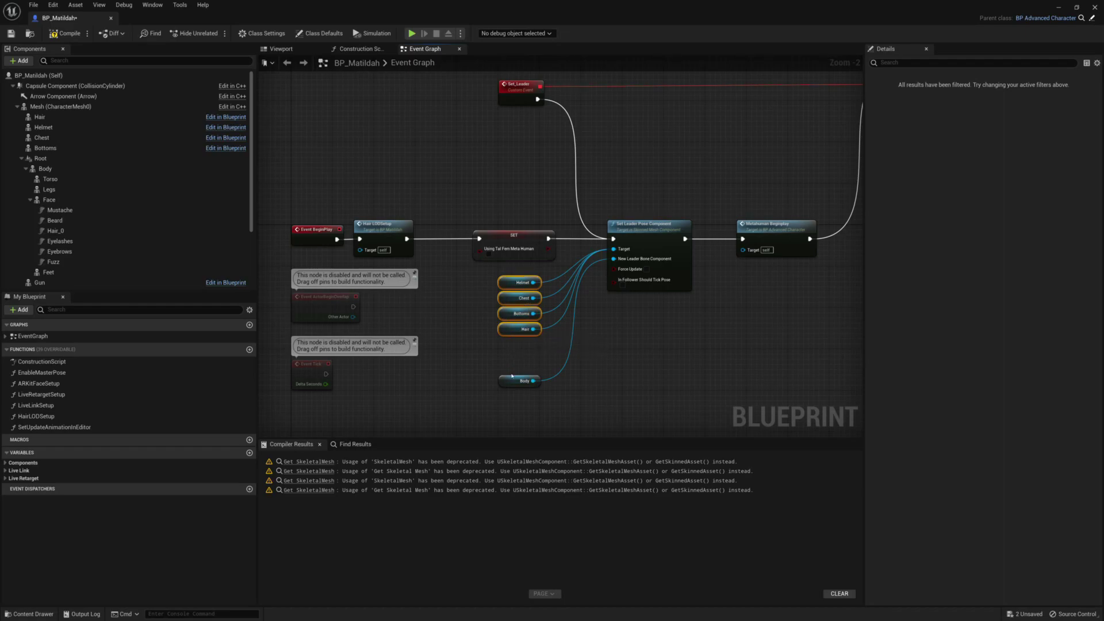
{"action": "left_click_drag", "start_coordinate": [509, 385], "coordinate": [509, 426]}
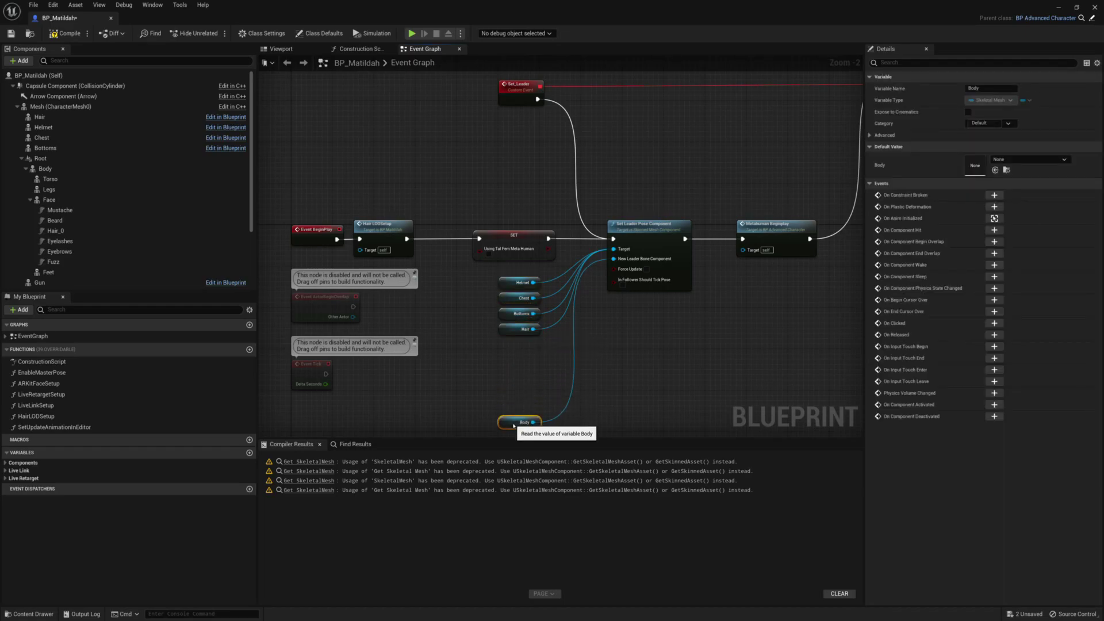
- Add references to the Torso, Legs and Feet components and connect them to the Target of Set Leader Pose Component
{"action": "left_click", "coordinate": [59, 180]}
{"action": "left_click", "coordinate": [50, 190], "text": "ctrl"}
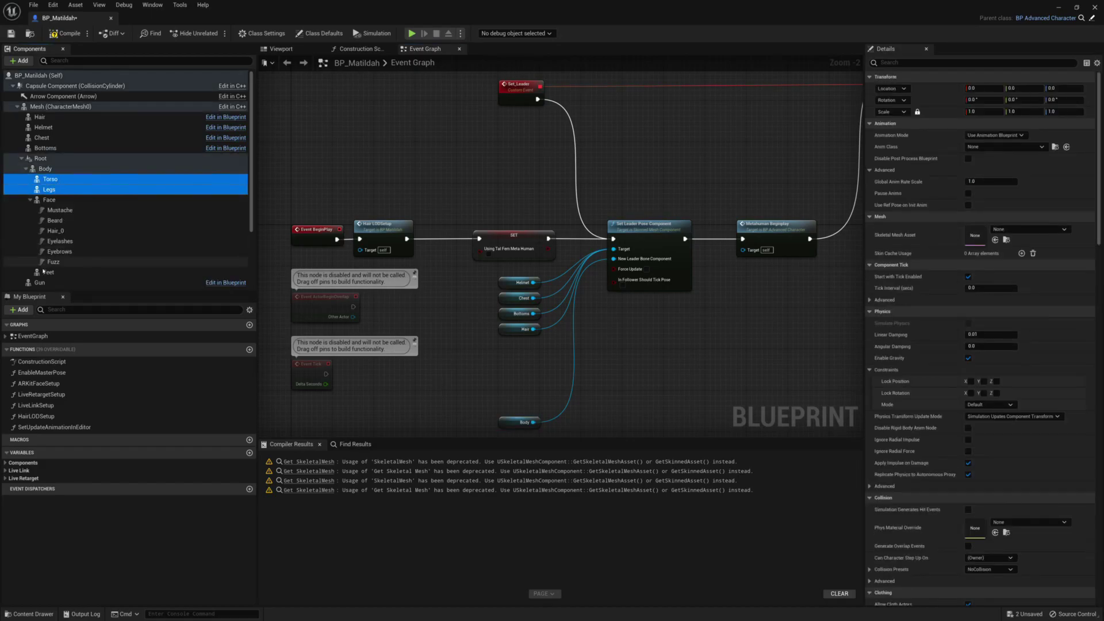
{"action": "left_click", "coordinate": [48, 272], "text": "ctrl"}
{"action": "left_click_drag", "start_coordinate": [54, 188], "coordinate": [502, 299]}
{"action": "left_click_drag", "start_coordinate": [497, 360], "coordinate": [613, 249]}
{"action": "left_click_drag", "start_coordinate": [541, 360], "coordinate": [614, 250]}
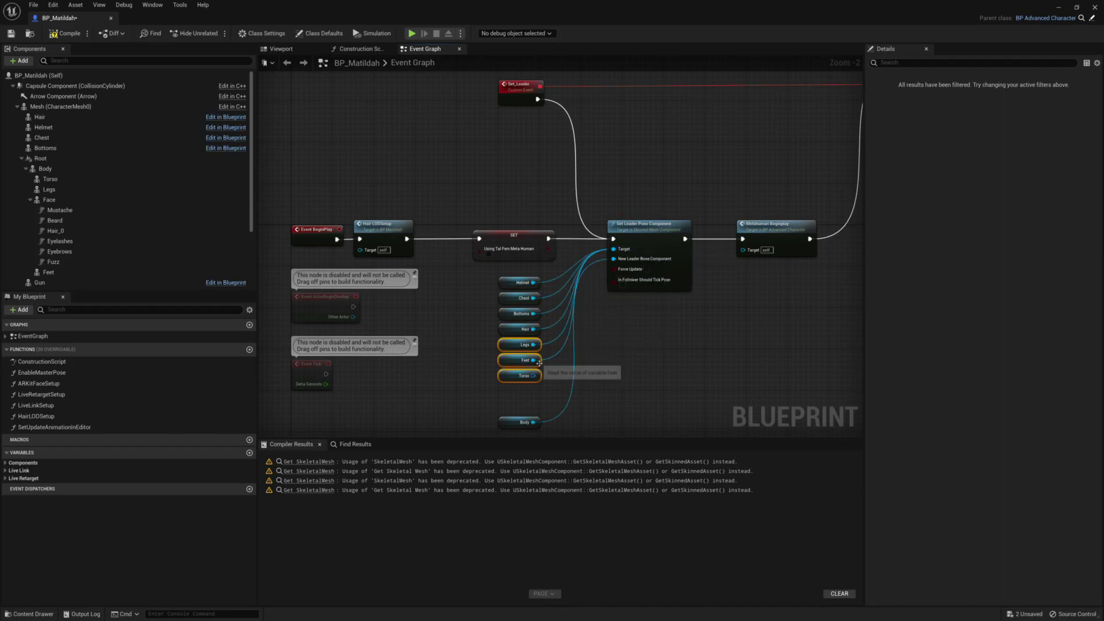
{"action": "left_click_drag", "start_coordinate": [534, 379], "coordinate": [614, 250]}
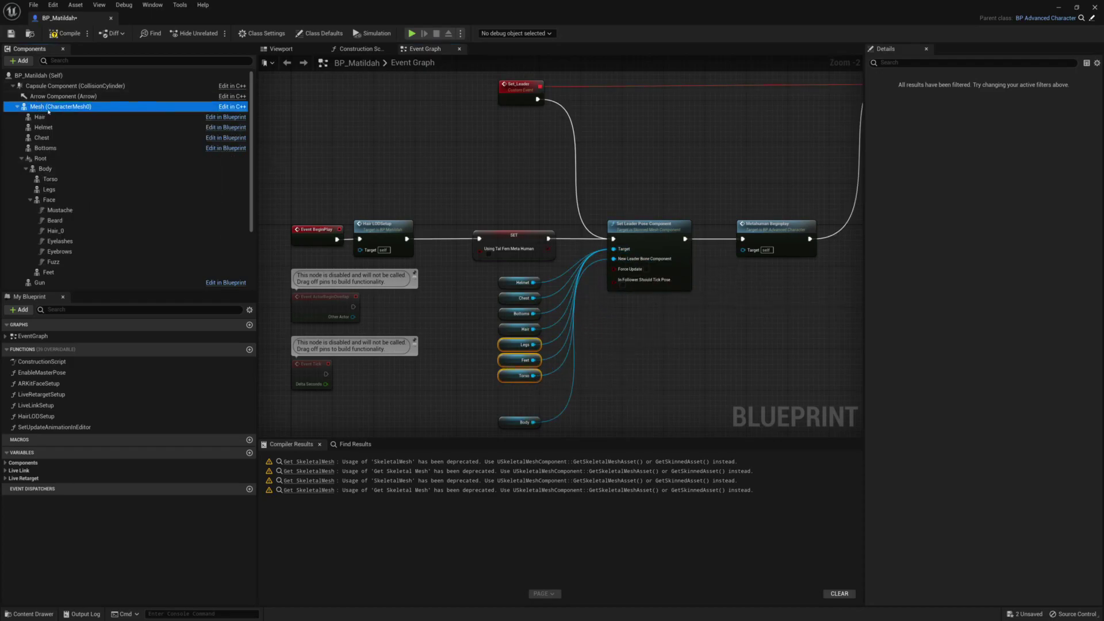
- Add a Mesh reference connected to Set Leader Pose Component's Target and compile the blueprint
{"action": "left_click_drag", "start_coordinate": [60, 106], "coordinate": [371, 295]}
{"action": "left_click_drag", "start_coordinate": [507, 390], "coordinate": [614, 250]}
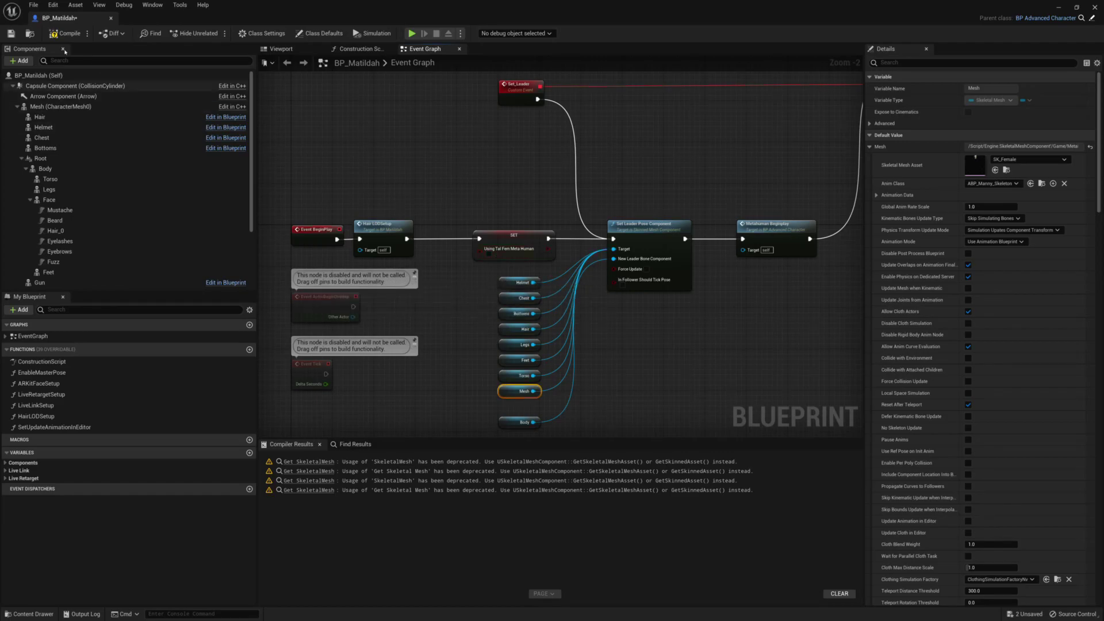
{"action": "left_click", "coordinate": [65, 34]}
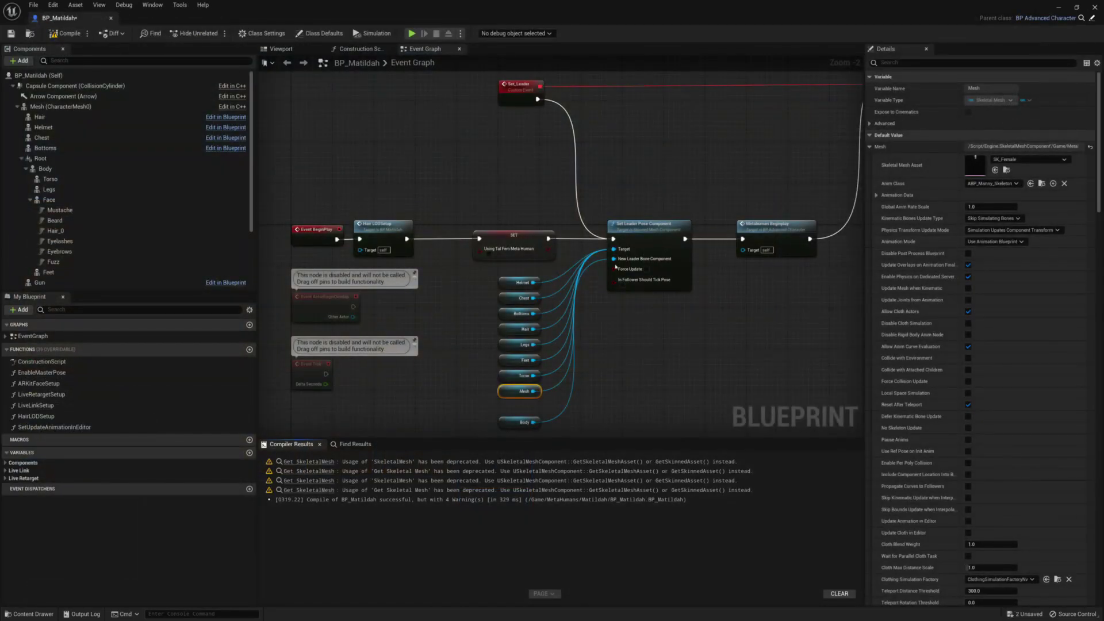
- Enable Using Tal Fem Meta Human on the SET node, save BP_Matildah and return to the demo level
{"action": "right_click_drag", "start_coordinate": [581, 381], "coordinate": [809, 200]}
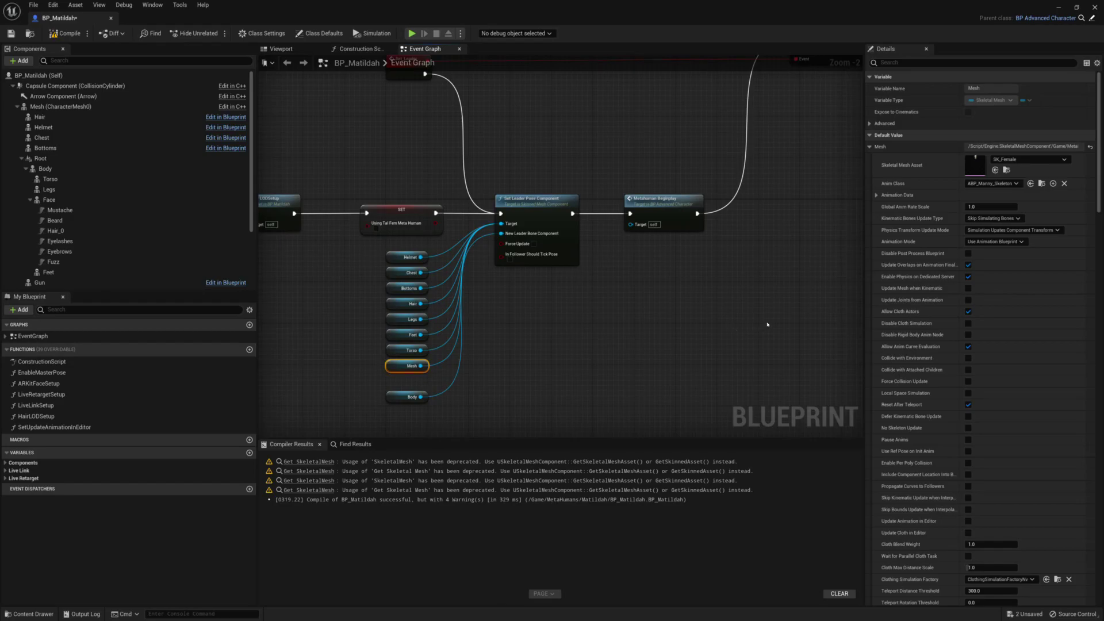
{"action": "right_click_drag", "start_coordinate": [502, 291], "coordinate": [621, 288]}
{"action": "left_click", "coordinate": [493, 227]}
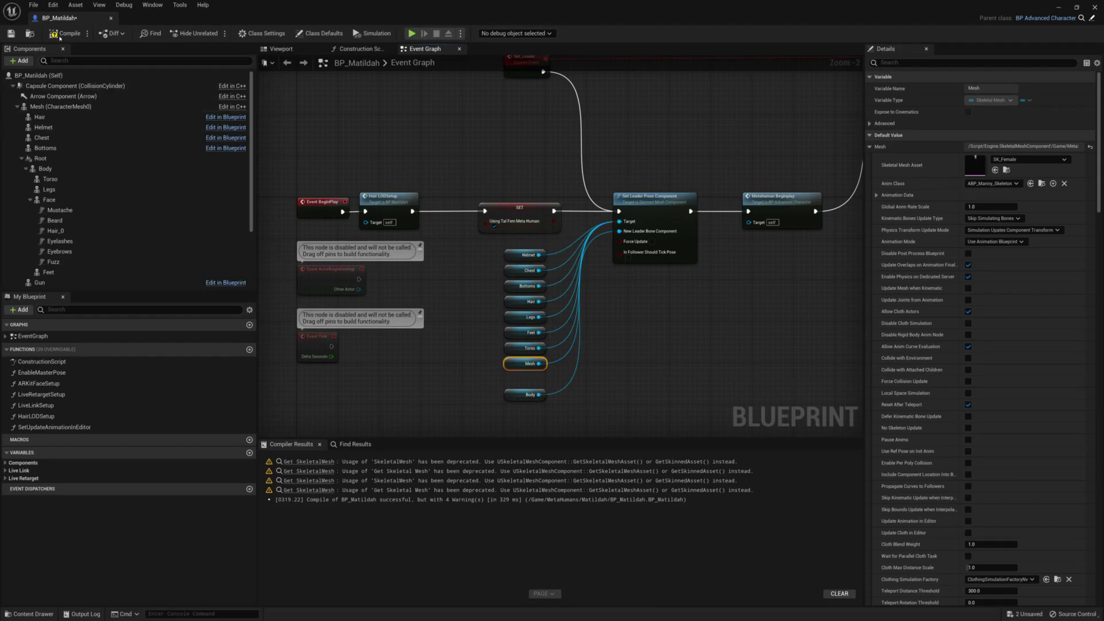
{"action": "left_click", "coordinate": [11, 33]}
{"action": "left_click_drag", "start_coordinate": [627, 10], "coordinate": [482, 46]}
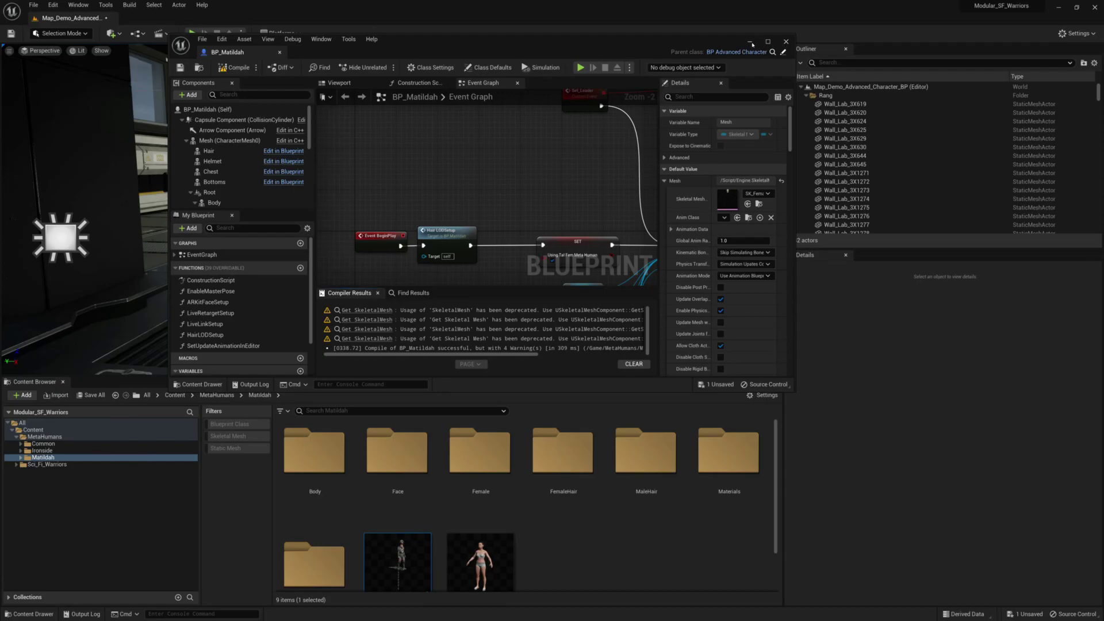
{"action": "left_click", "coordinate": [751, 42]}
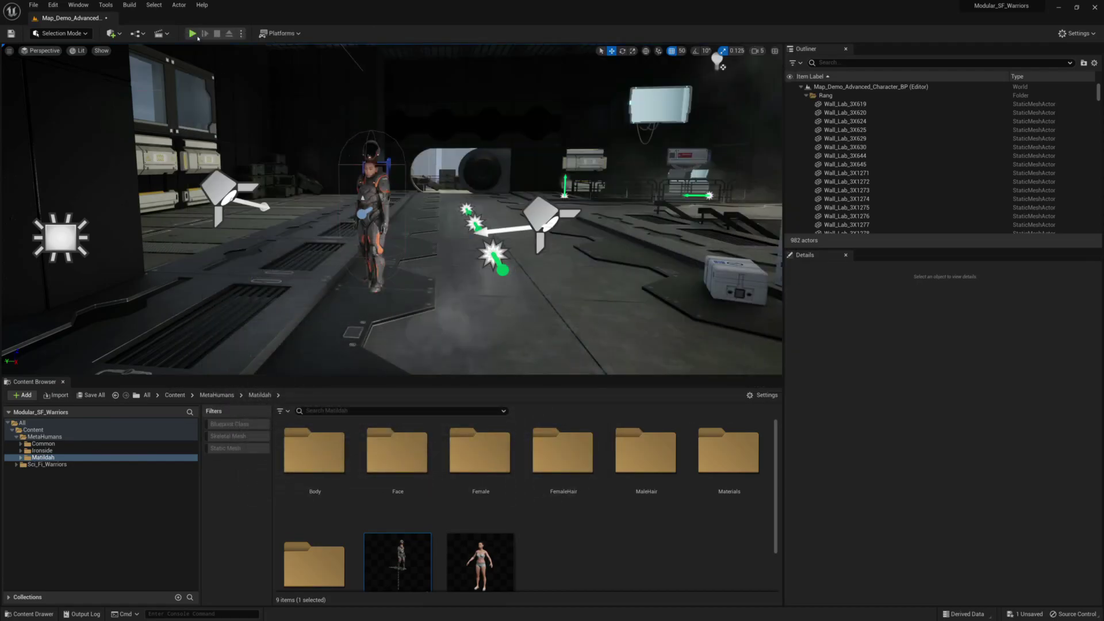
- Insert a Delay node after the Metahuman Beginplay call in BP_Matildah's event graph
{"action": "double_click", "coordinate": [397, 561]}
{"action": "right_click_drag", "start_coordinate": [569, 270], "coordinate": [466, 249]}
{"action": "left_click_drag", "start_coordinate": [463, 253], "coordinate": [492, 255]}
{"action": "type", "text": "de"}
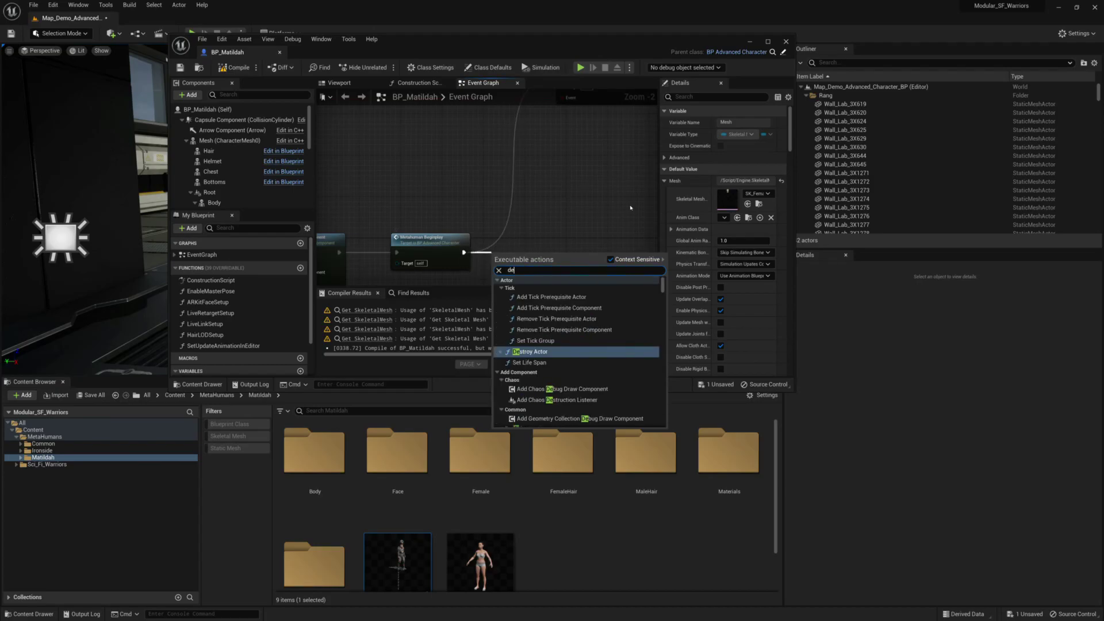
{"action": "type", "text": "lay"}
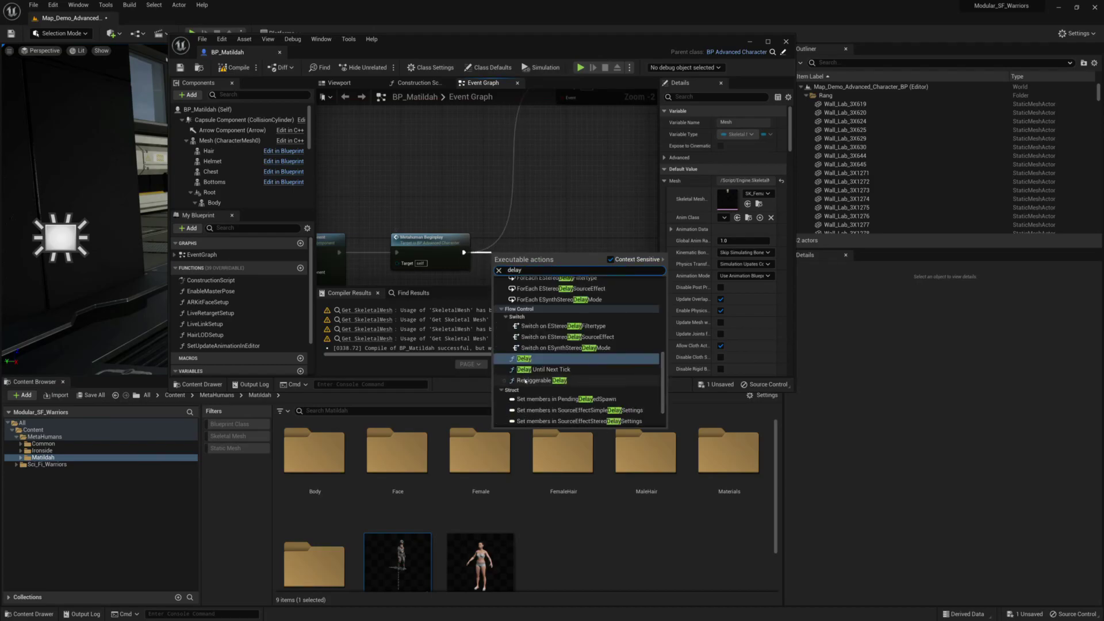
{"action": "left_click", "coordinate": [526, 359]}
{"action": "left_click_drag", "start_coordinate": [526, 257], "coordinate": [516, 247]}
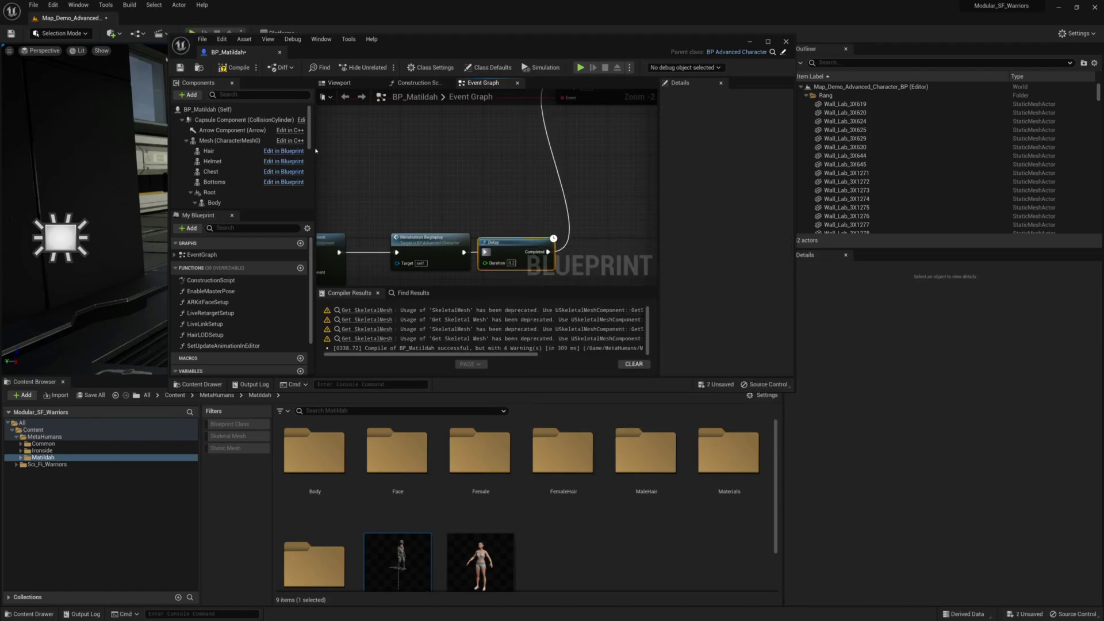
- Compile and save BP_Matildah, check the node chain around the new Delay, and return to the demo level
{"action": "left_click", "coordinate": [236, 69]}
{"action": "key", "text": "ctrl+s"}
{"action": "scroll", "coordinate": [582, 167], "scroll_direction": "down", "scroll_amount": 3}
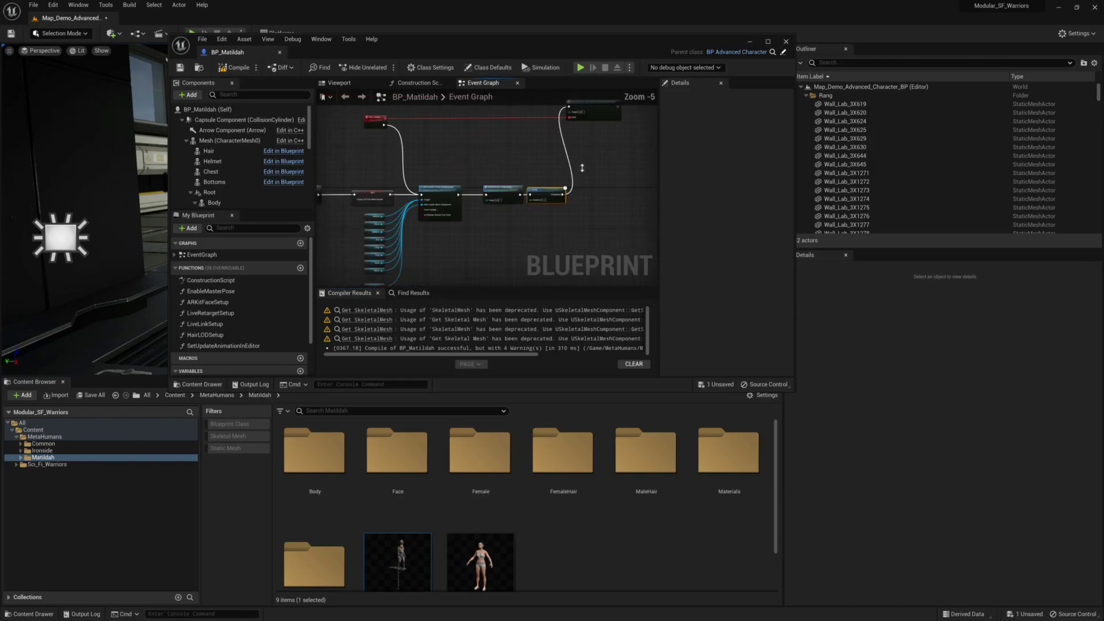
{"action": "right_click_drag", "start_coordinate": [582, 167], "coordinate": [608, 150]}
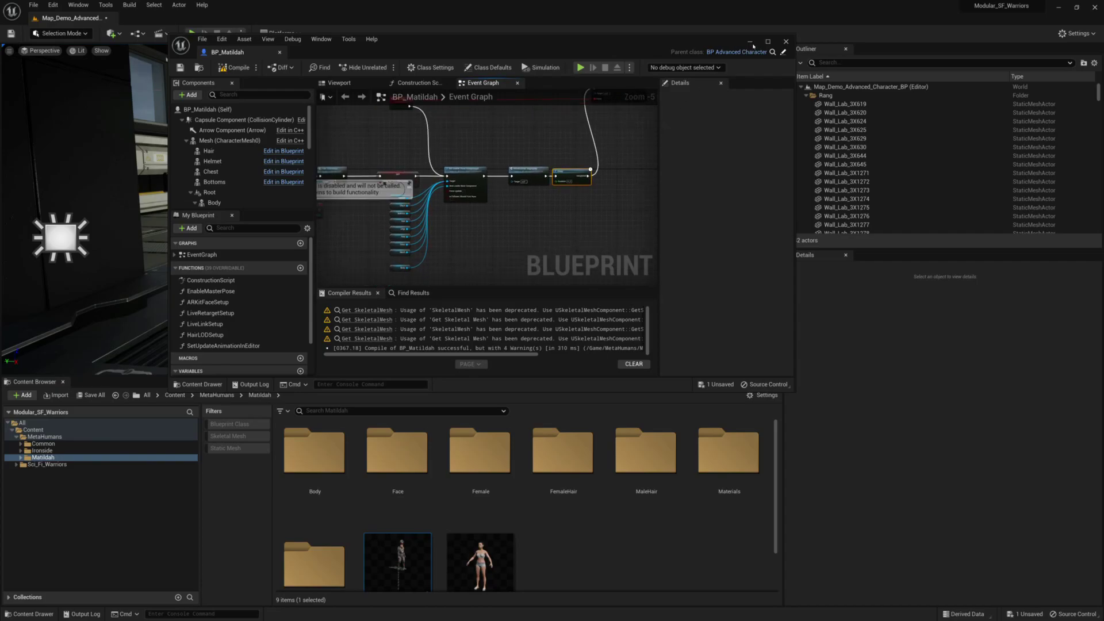
{"action": "left_click", "coordinate": [751, 43]}
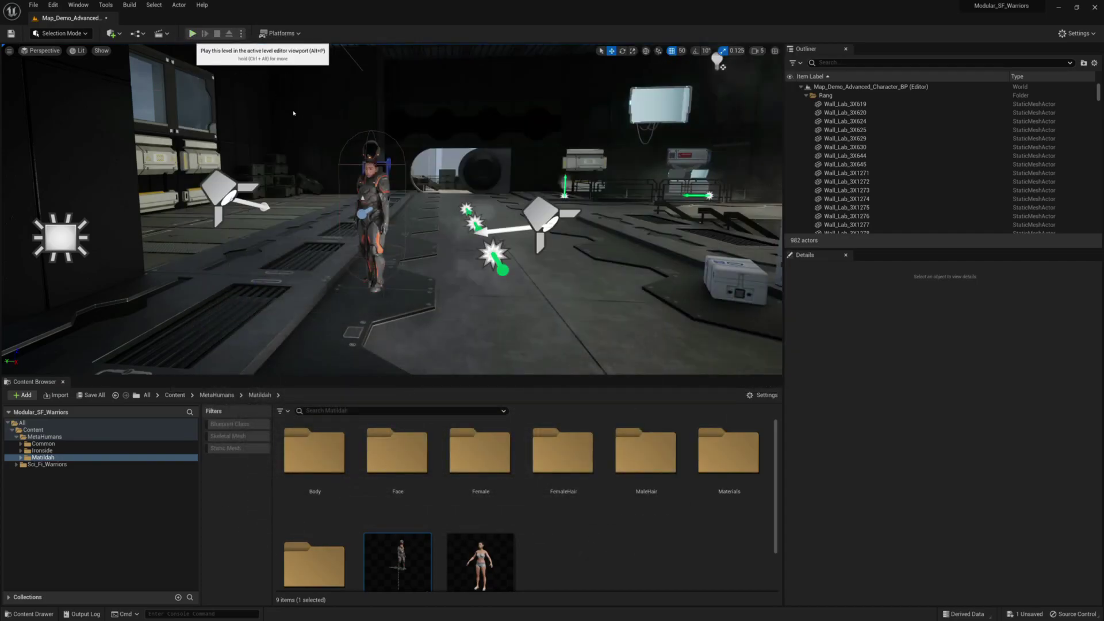
- Play the demo level and walk the character around to check the armor, animation and gun, ending the play session when finished
{"action": "key", "text": "alt+p"}
{"action": "key", "text": "w"}
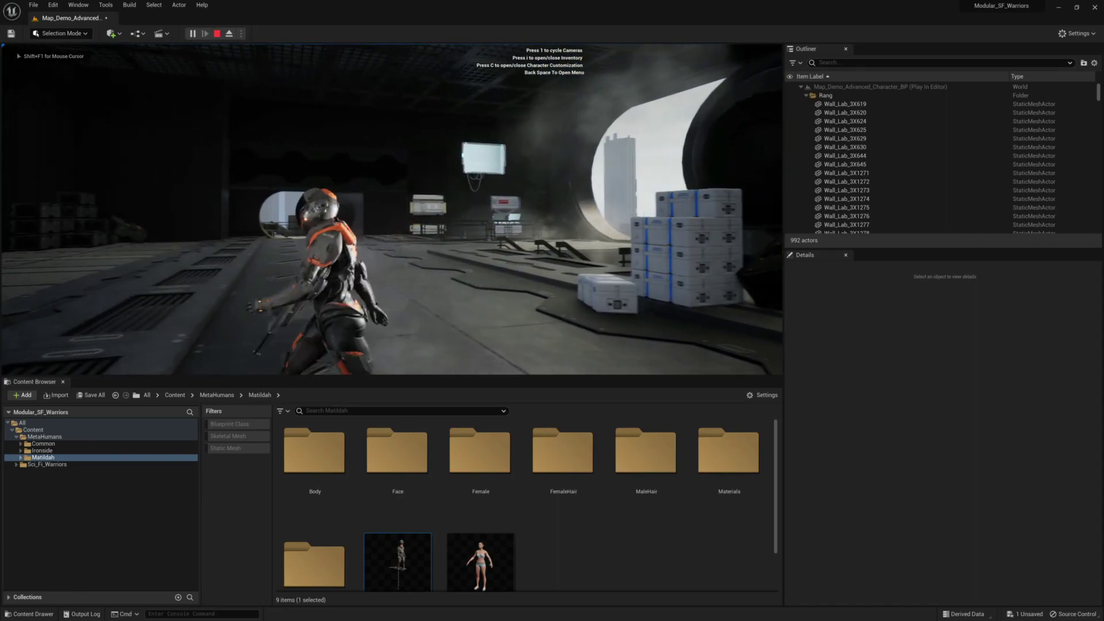
{"action": "key", "text": "w"}
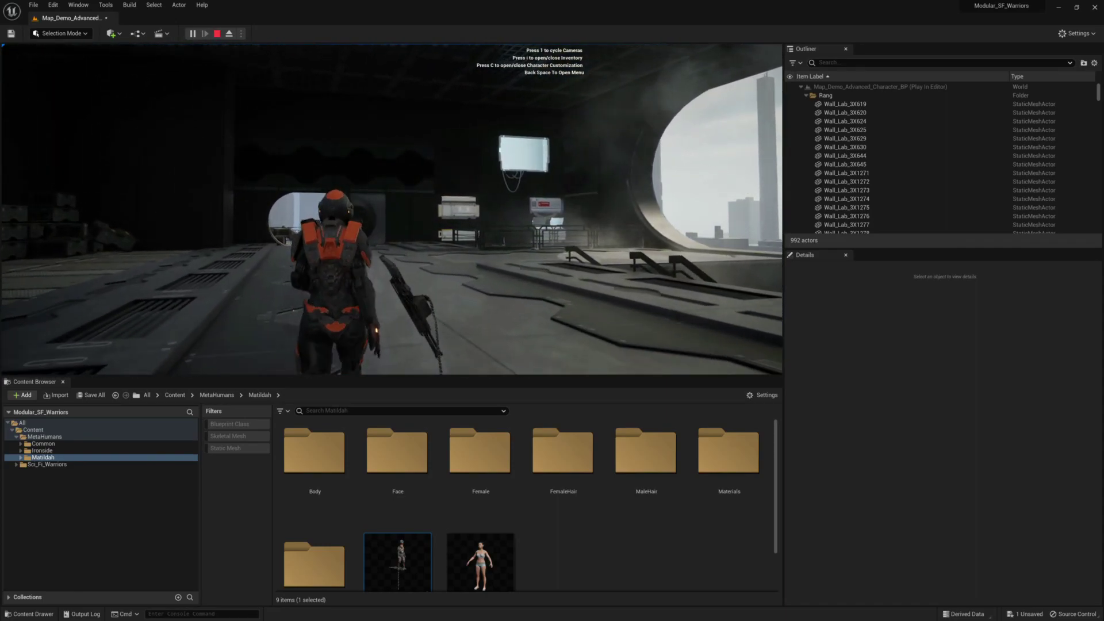
{"action": "key", "text": "w"}
{"action": "key", "text": "w"}
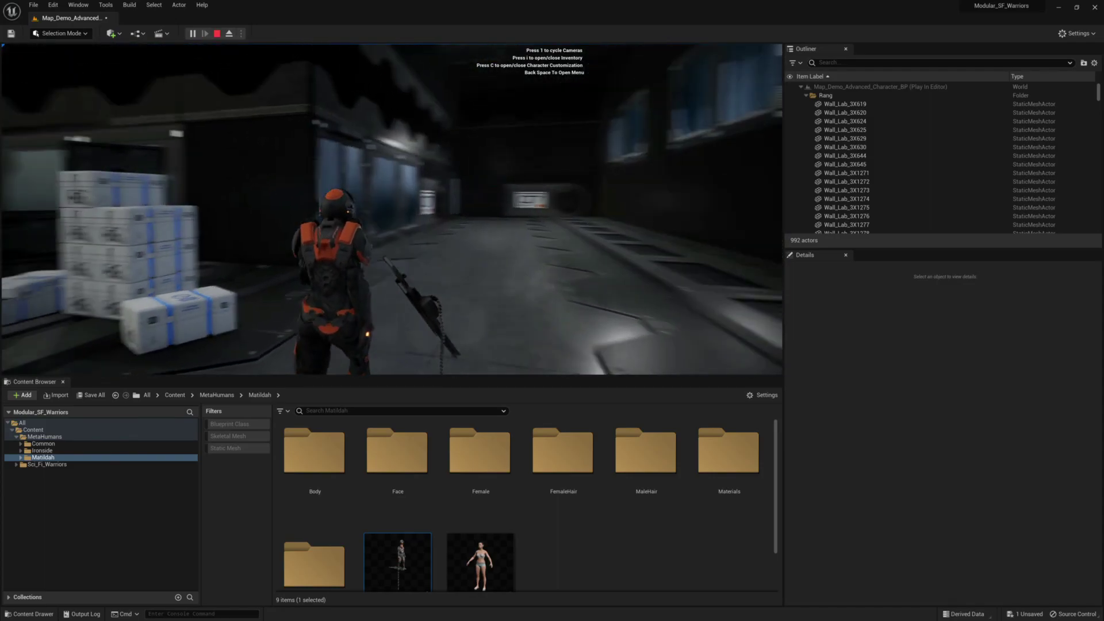
{"action": "key", "text": "w"}
{"action": "key", "text": "w"}
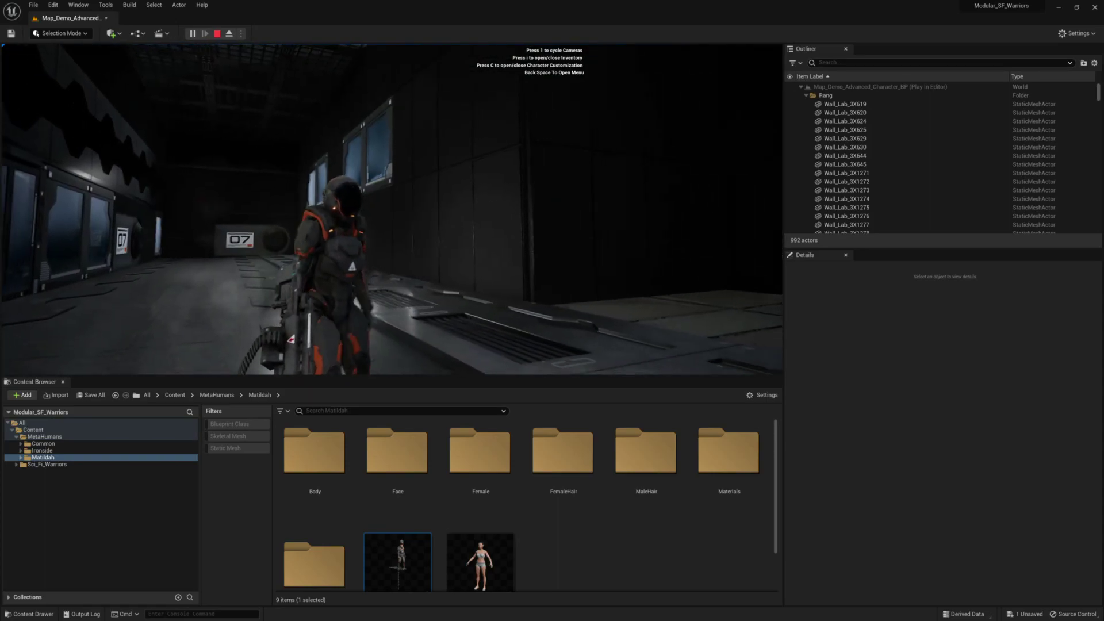
{"action": "key", "text": "w"}
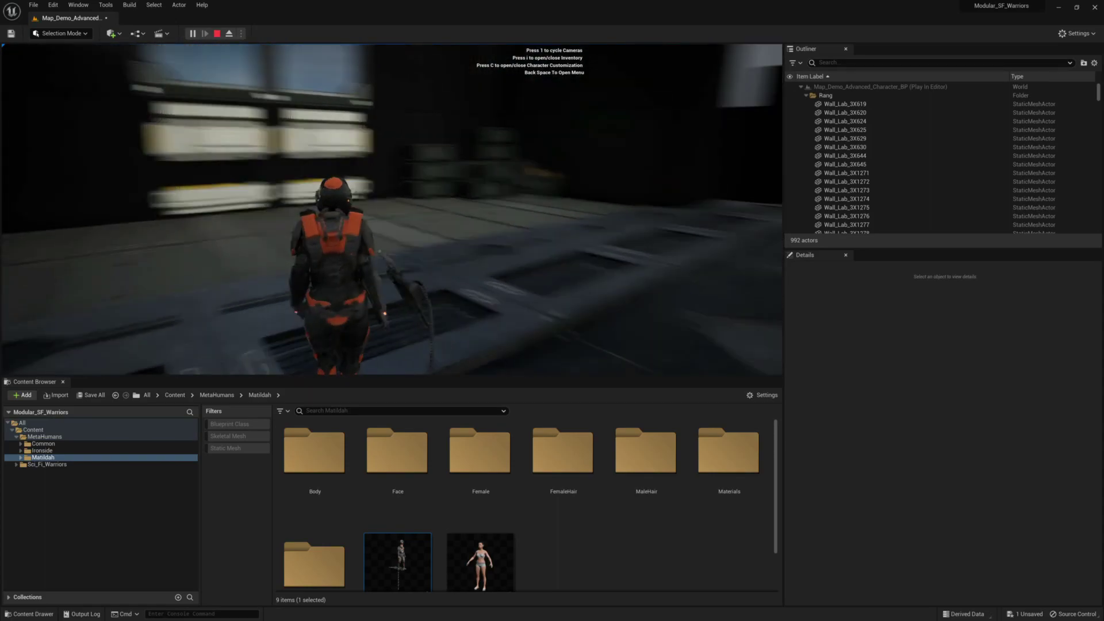
{"action": "key", "text": "w"}
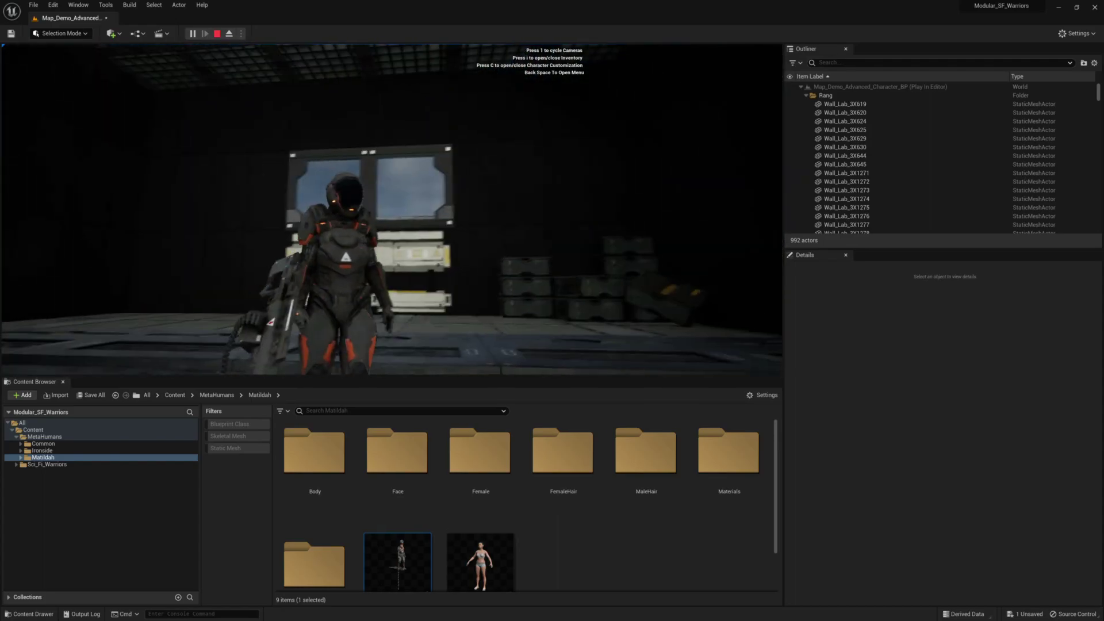
{"action": "key", "text": "w"}
{"action": "key", "text": "Escape"}
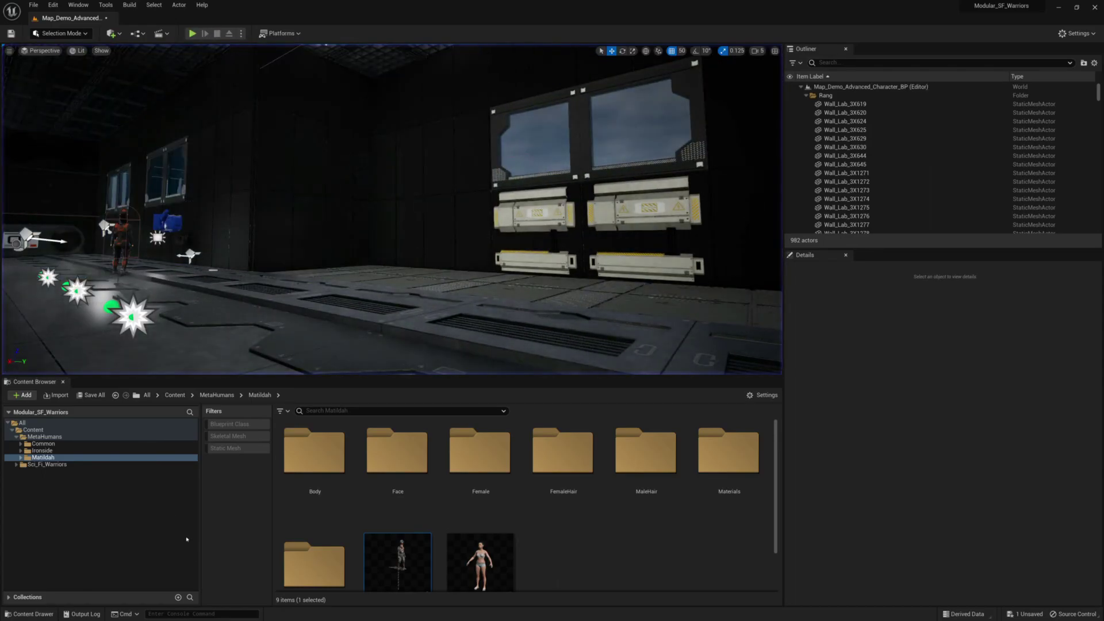
- Reopen BP_Matildah in a maximized editor and turn off Visible on the Gun component
{"action": "double_click", "coordinate": [397, 561]}
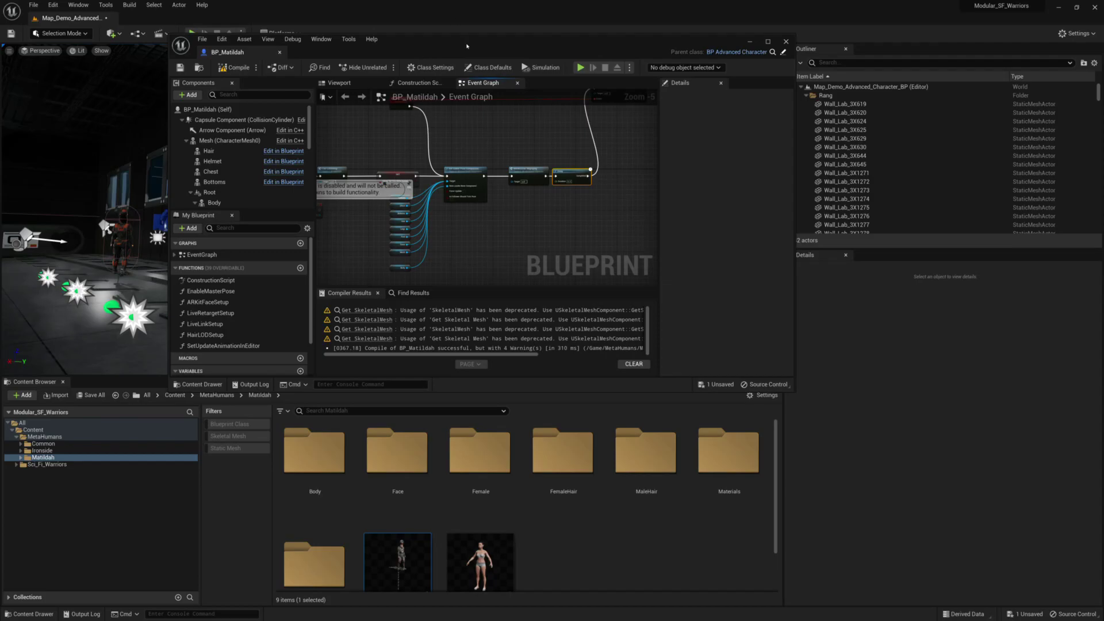
{"action": "double_click", "coordinate": [472, 43]}
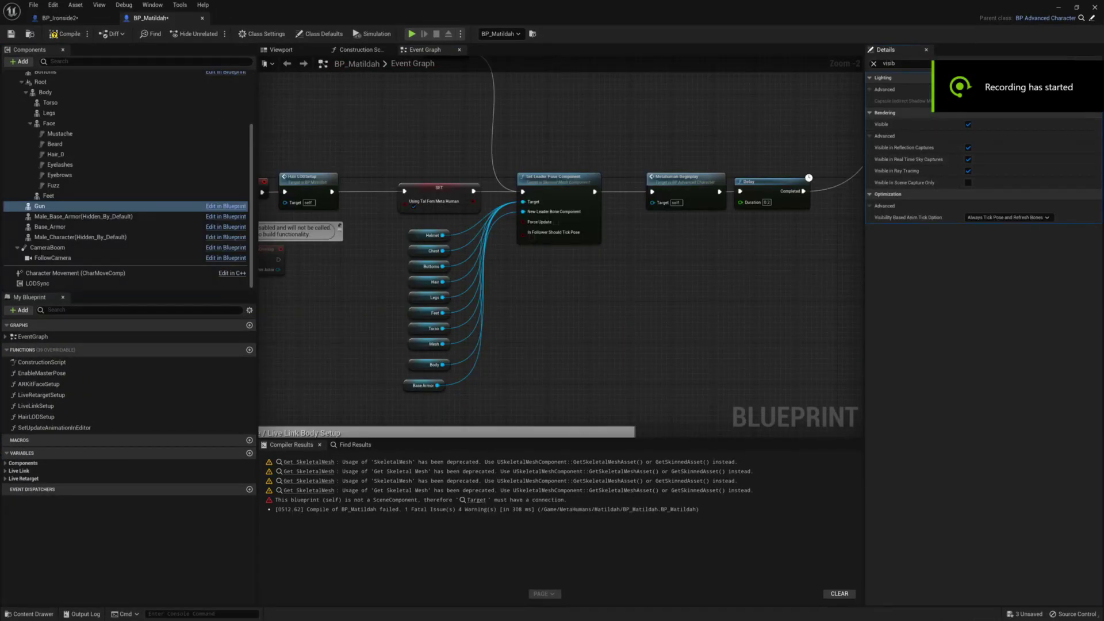
{"action": "right_click_drag", "start_coordinate": [764, 241], "coordinate": [691, 320]}
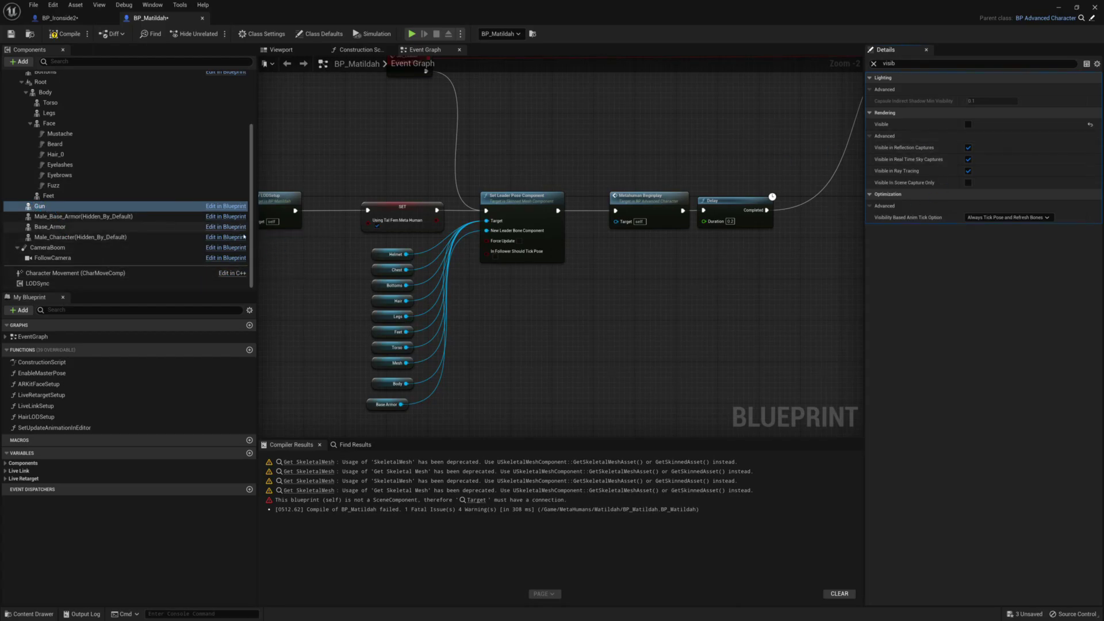
{"action": "scroll", "coordinate": [253, 240], "scroll_direction": "up", "scroll_amount": 1}
{"action": "scroll", "coordinate": [253, 240], "scroll_direction": "up", "scroll_amount": 3}
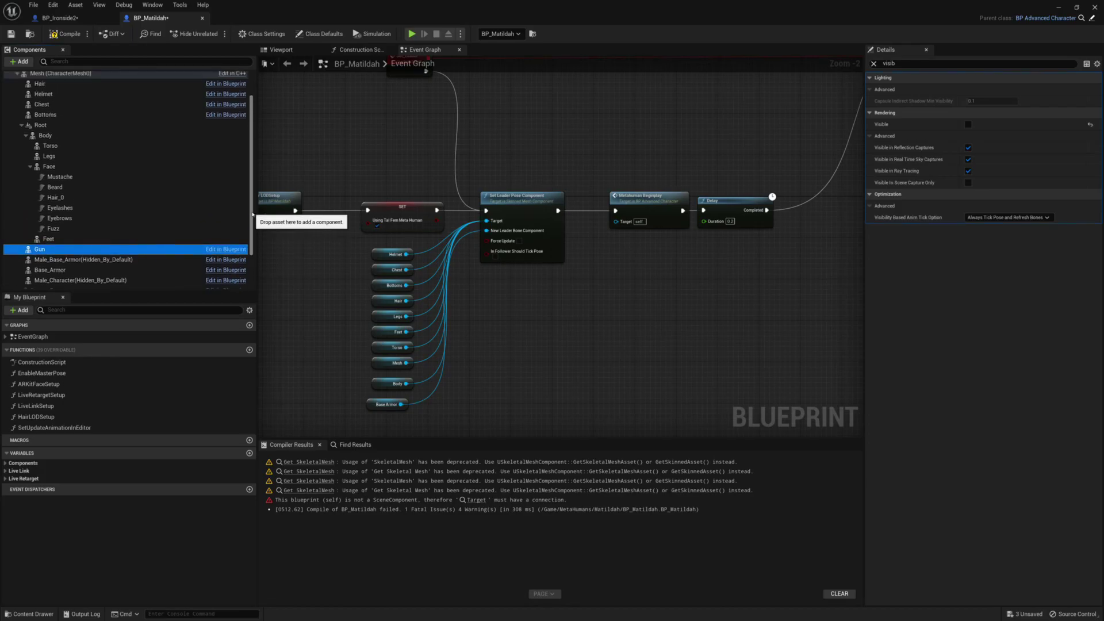
- Add a Skeletal Mesh component named Gun_Meta and parent it to Root
{"action": "left_click", "coordinate": [18, 61]}
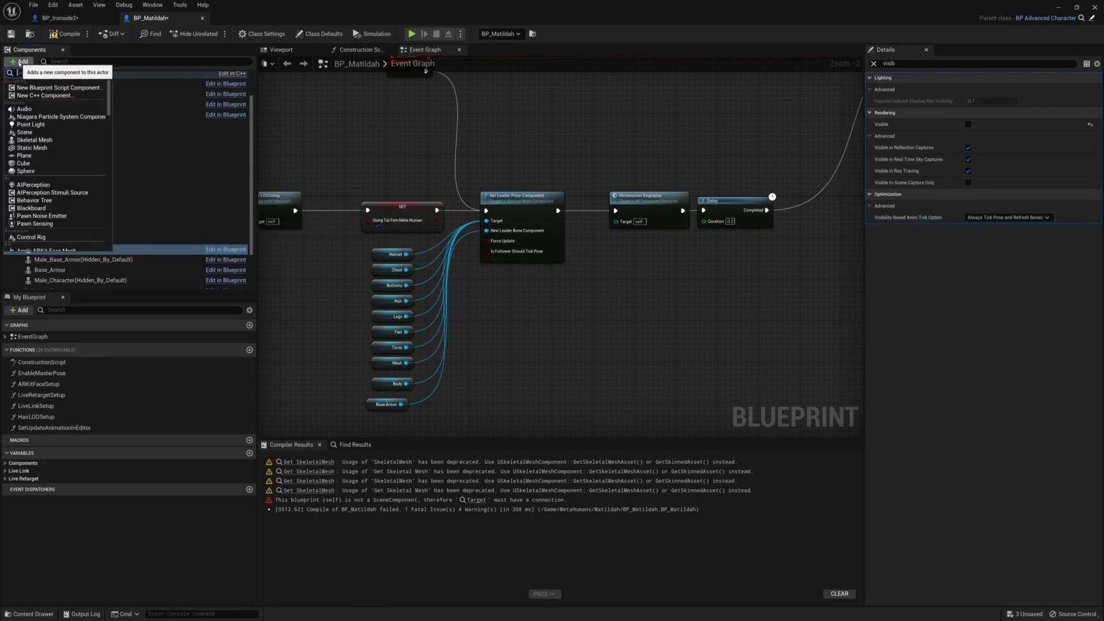
{"action": "left_click", "coordinate": [19, 62]}
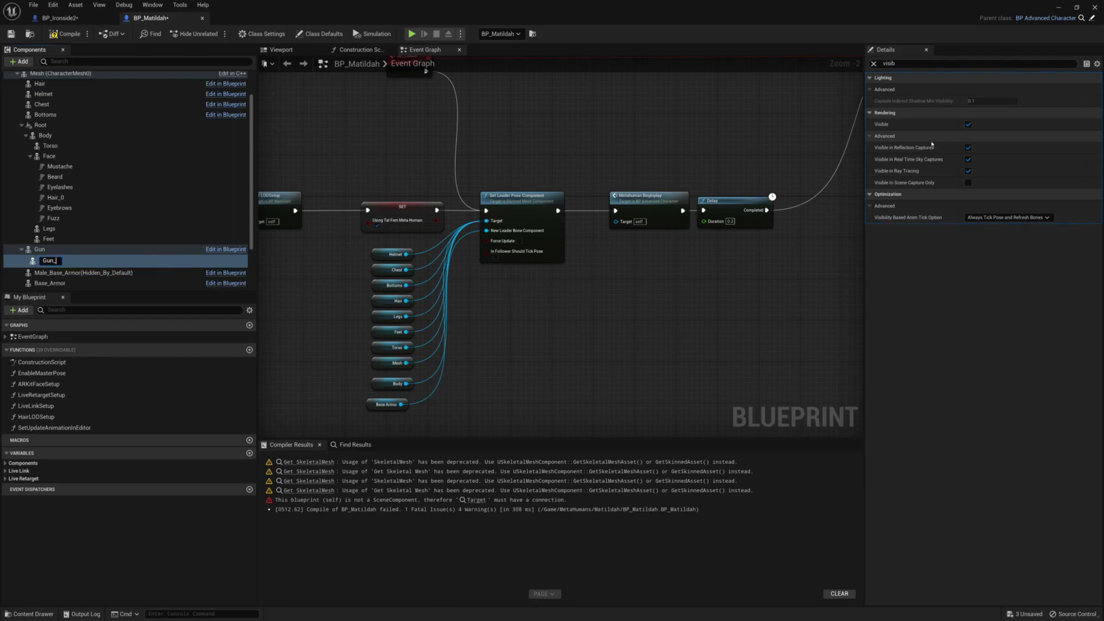
{"action": "key", "text": "Return"}
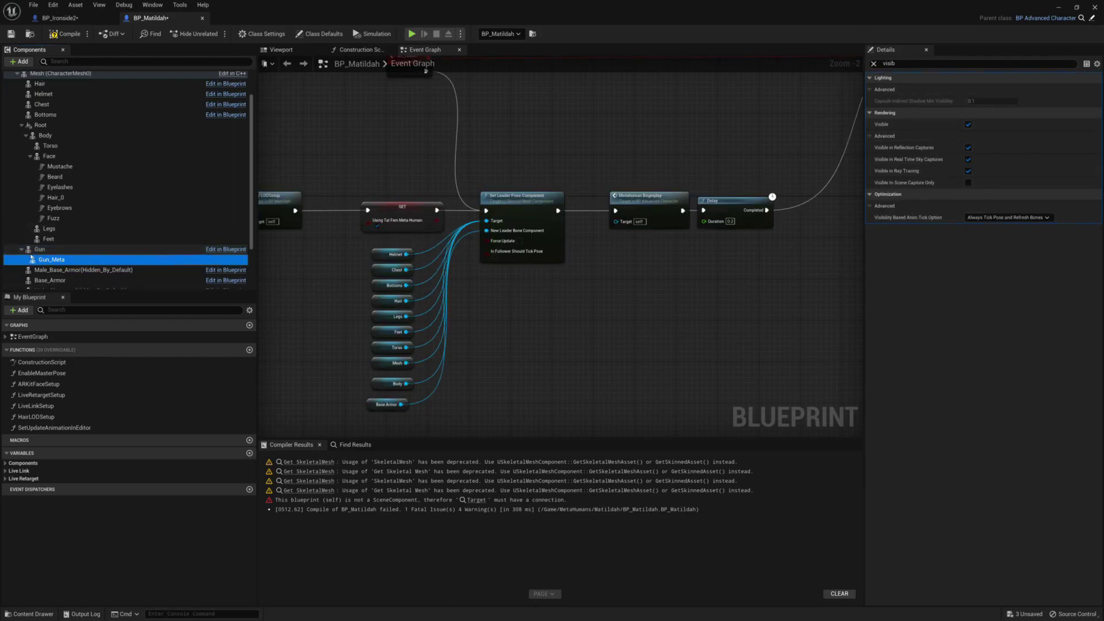
{"action": "left_click_drag", "start_coordinate": [46, 259], "coordinate": [48, 128]}
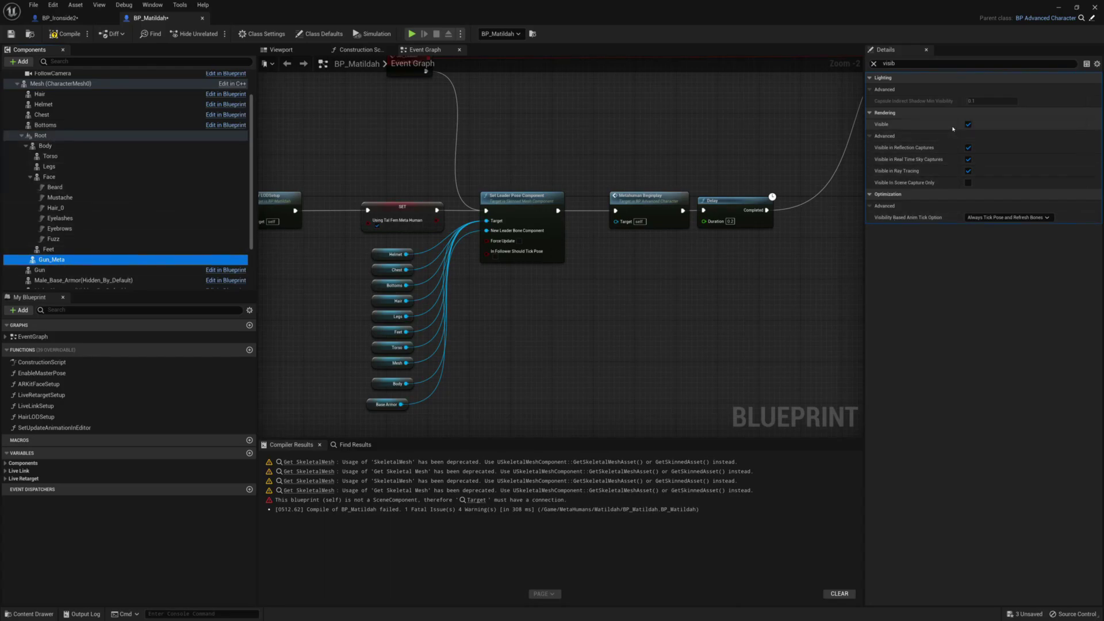
- Assign SK_Heavy_Machine_Gun as Gun_Meta's skeletal mesh asset and compile the blueprint
{"action": "left_click", "coordinate": [873, 63]}
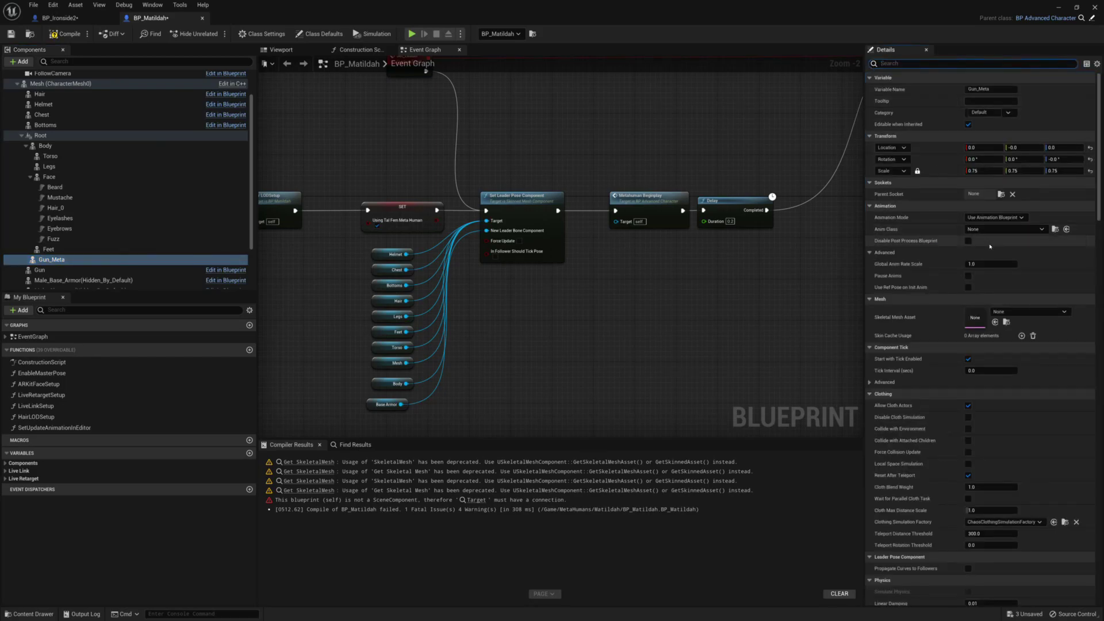
{"action": "left_click", "coordinate": [1021, 312]}
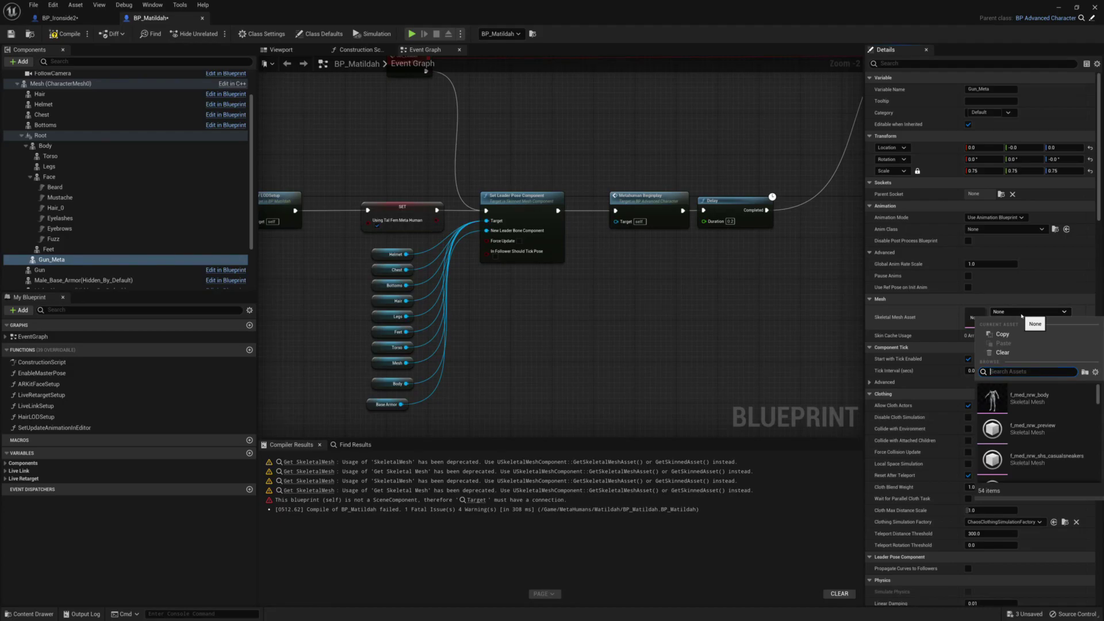
{"action": "type", "text": "heavy machi"}
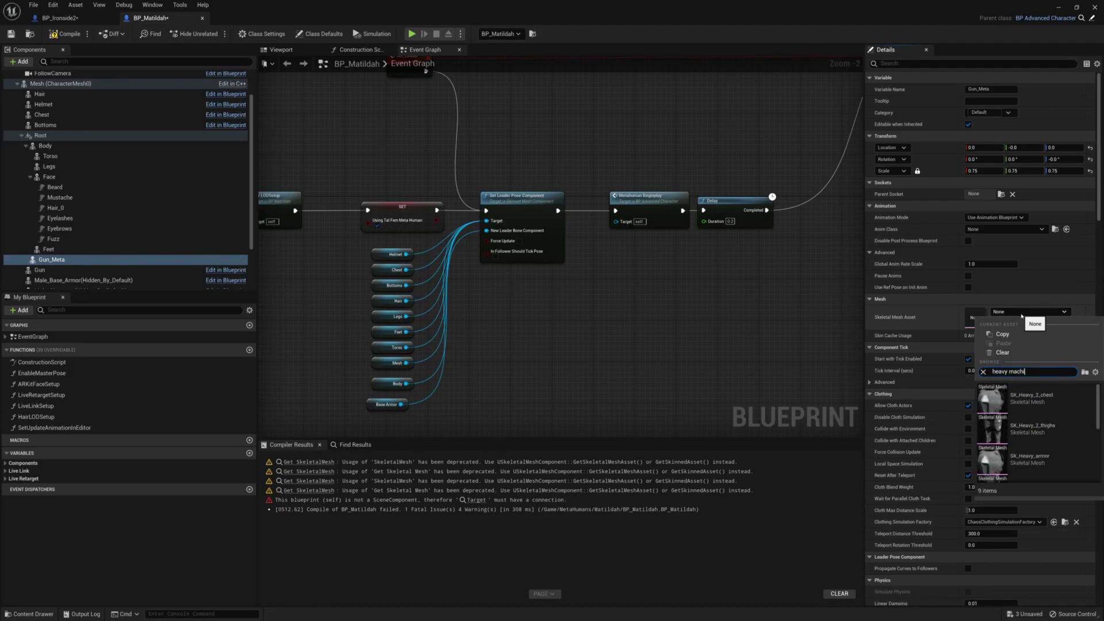
{"action": "type", "text": "n"}
{"action": "left_click", "coordinate": [1029, 398]}
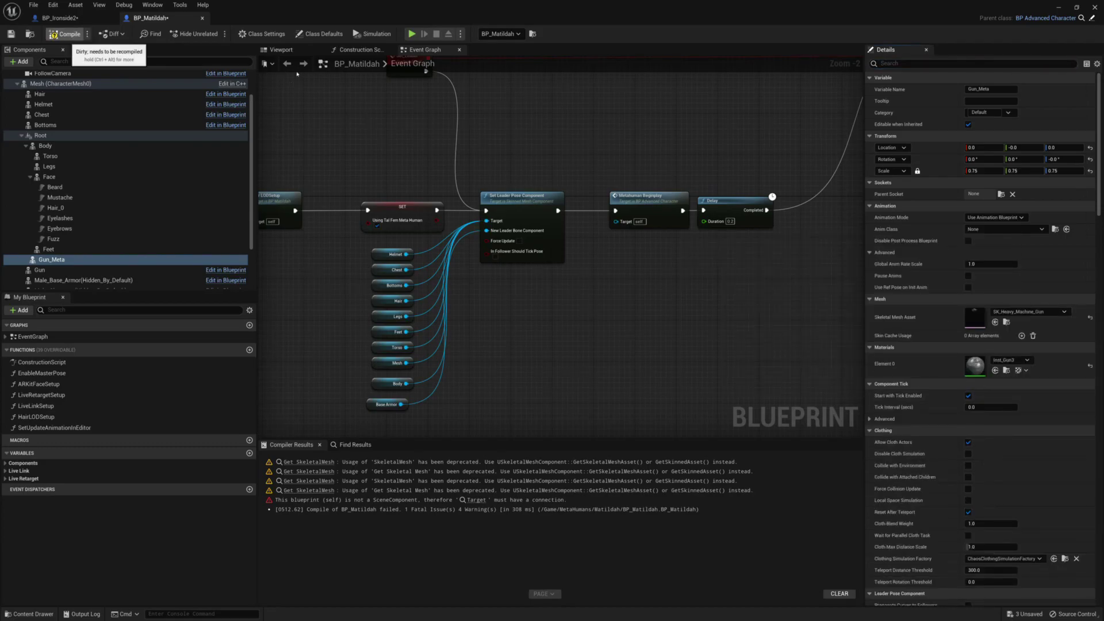
{"action": "left_click", "coordinate": [66, 33]}
{"action": "left_click", "coordinate": [280, 50]}
{"action": "left_click", "coordinate": [438, 50]}
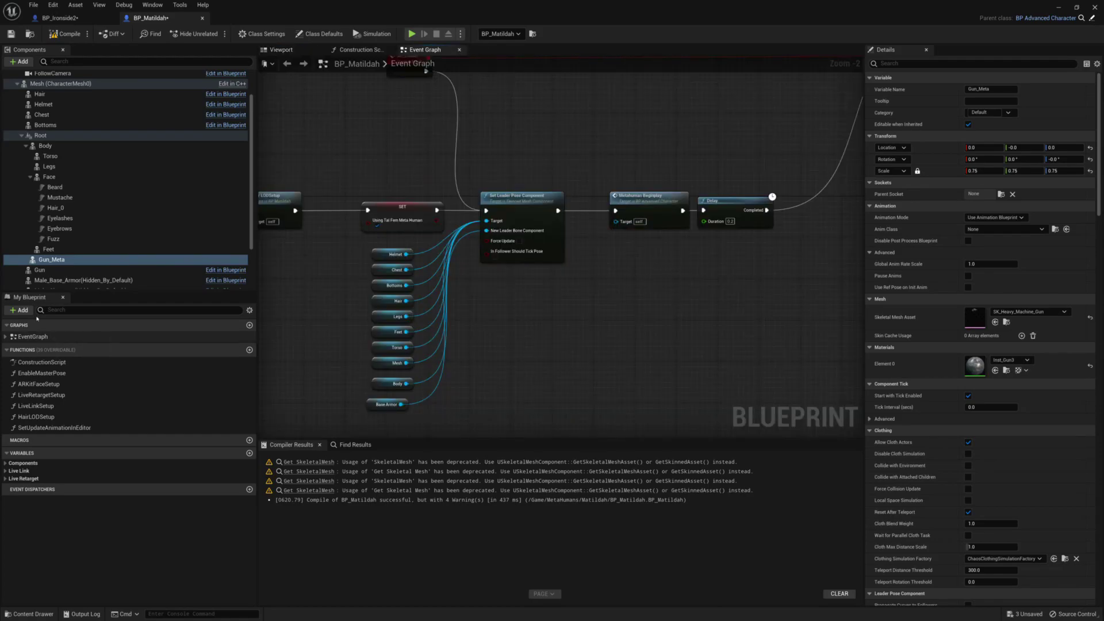
- Add a Gun Meta reference to the event graph and create an Attach Component To Component node targeting it
{"action": "left_click_drag", "start_coordinate": [57, 260], "coordinate": [606, 286]}
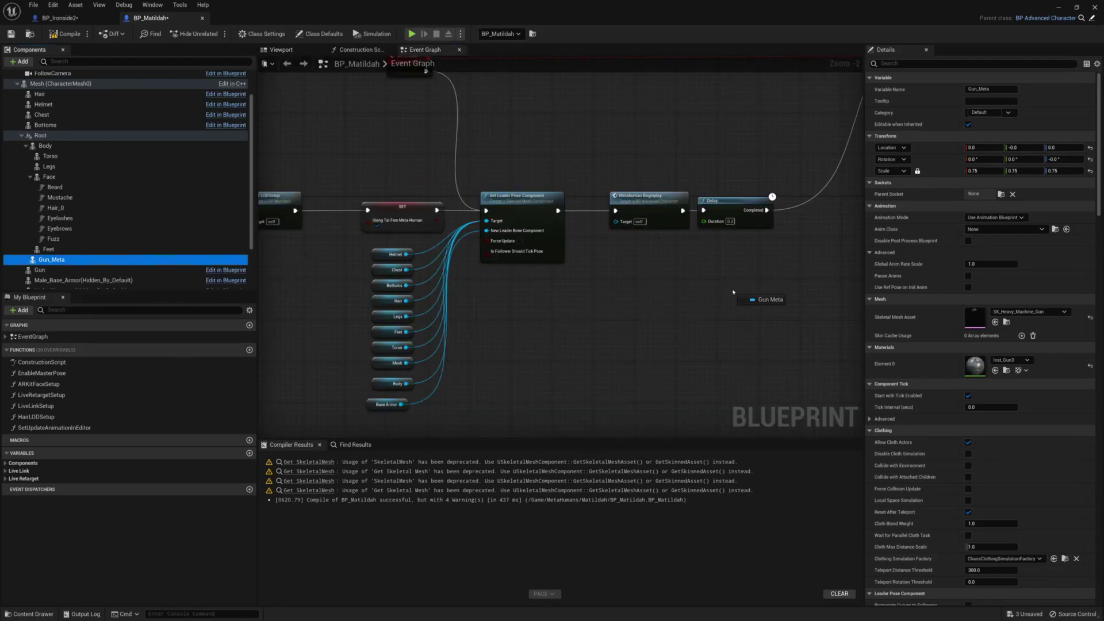
{"action": "left_click_drag", "start_coordinate": [733, 292], "coordinate": [736, 267]}
{"action": "right_click_drag", "start_coordinate": [752, 313], "coordinate": [538, 389]}
{"action": "left_click_drag", "start_coordinate": [554, 342], "coordinate": [647, 258]}
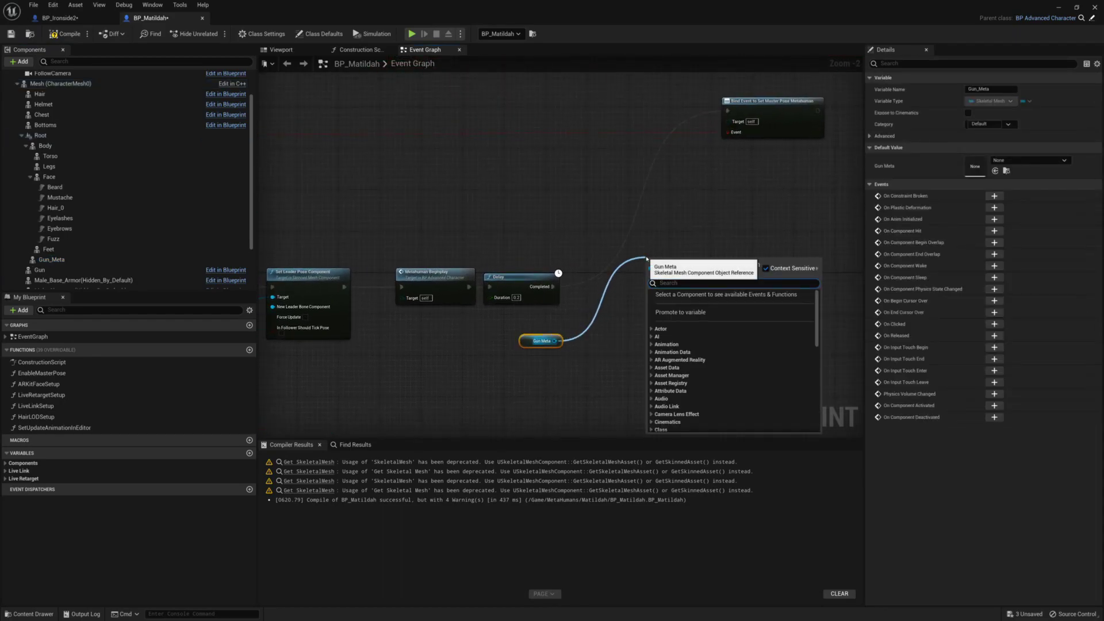
{"action": "type", "text": "atta"}
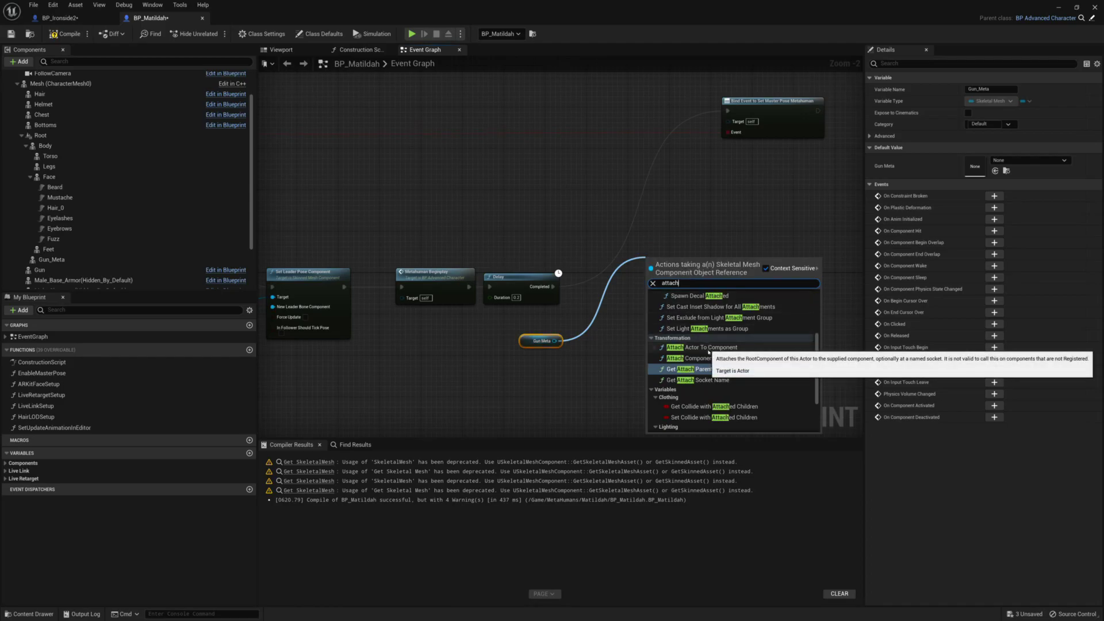
{"action": "type", "text": "ch t"}
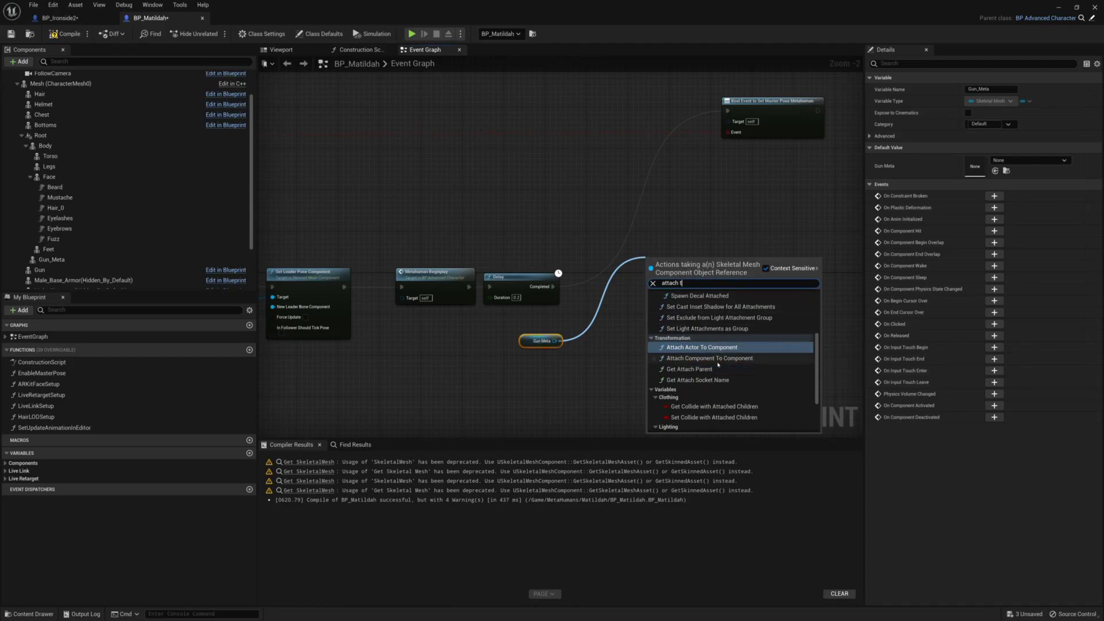
{"action": "type", "text": "o co"}
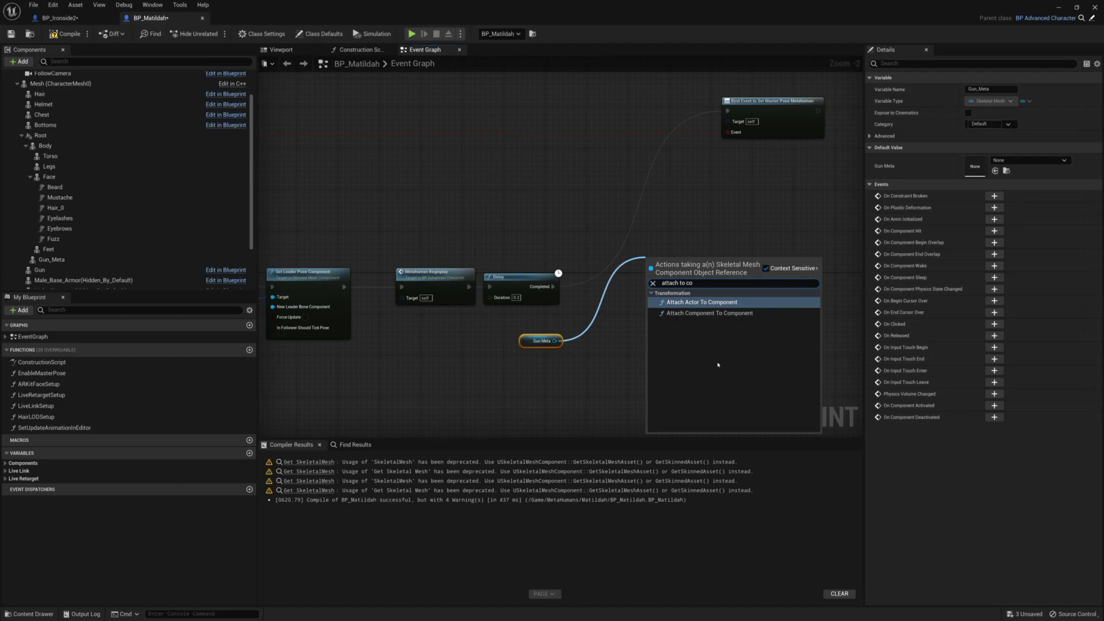
{"action": "type", "text": "co"}
{"action": "key", "text": "Down"}
{"action": "key", "text": "Return"}
- Wire Attach Component To Component between the Delay's Completed output and the Bind Event to Set Master Pose Metahuman node
{"action": "left_click_drag", "start_coordinate": [553, 287], "coordinate": [650, 276]}
{"action": "left_click_drag", "start_coordinate": [736, 265], "coordinate": [729, 111]}
{"action": "left_click", "coordinate": [539, 341]}
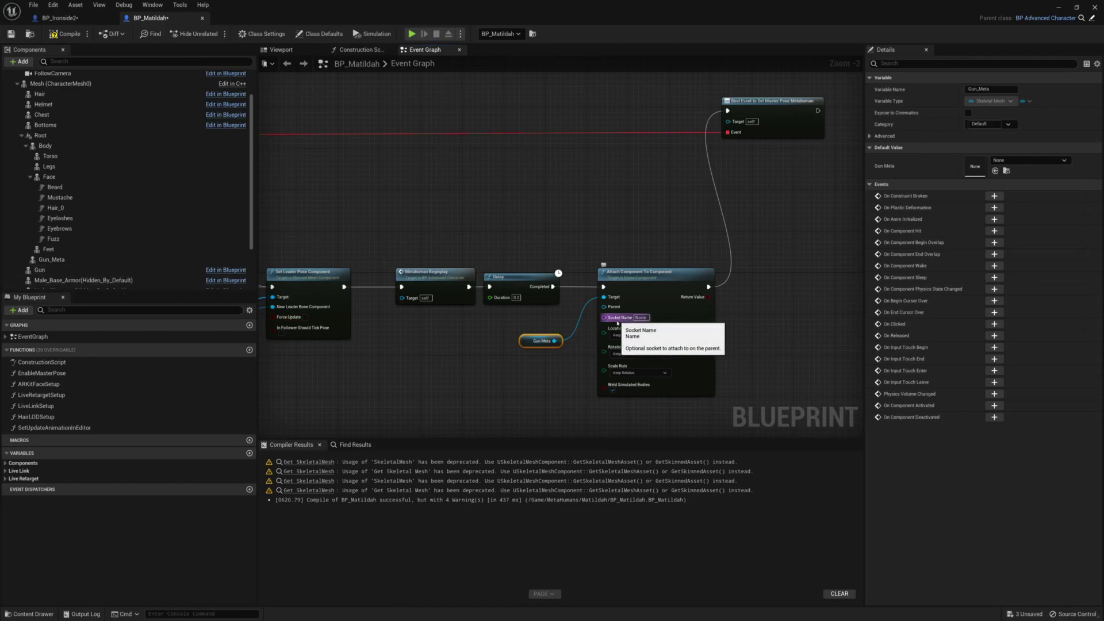
- Set the attach node's Location Rule and Rotation Rule to Snap to Target, keeping Scale Rule at Keep Relative
{"action": "left_click", "coordinate": [632, 354]}
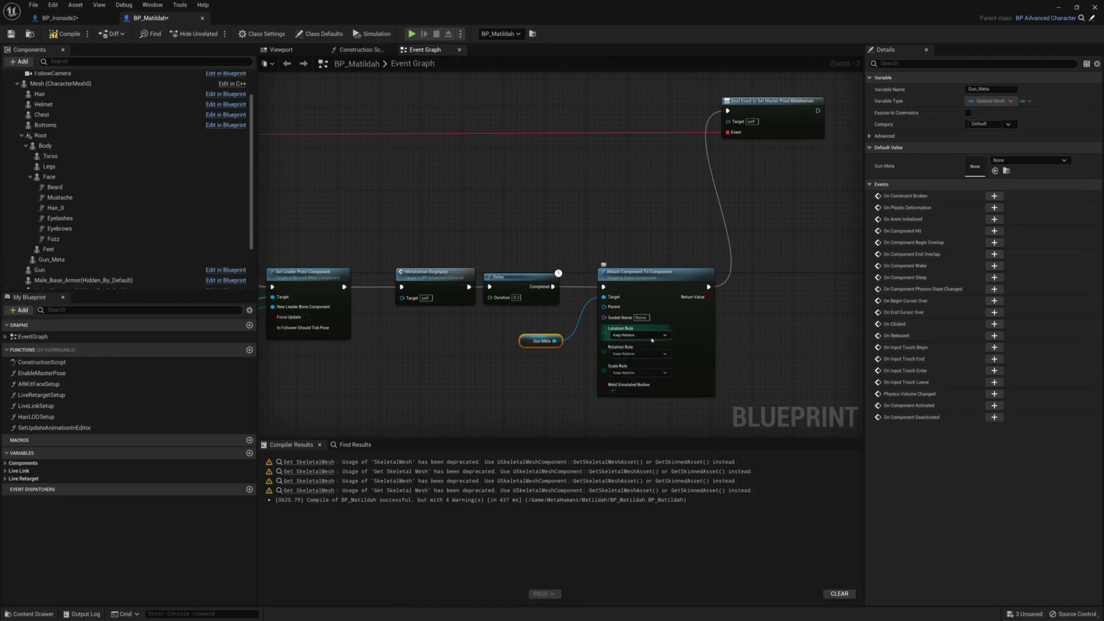
{"action": "left_click", "coordinate": [629, 353]}
{"action": "left_click", "coordinate": [637, 354]}
{"action": "left_click", "coordinate": [625, 373]}
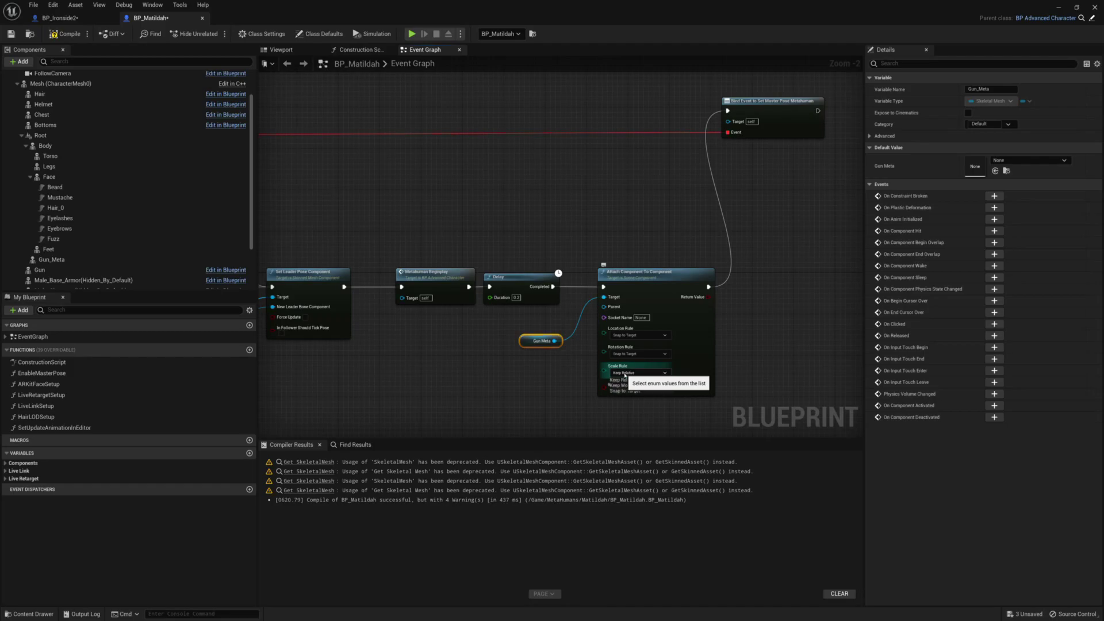
{"action": "left_click", "coordinate": [611, 372]}
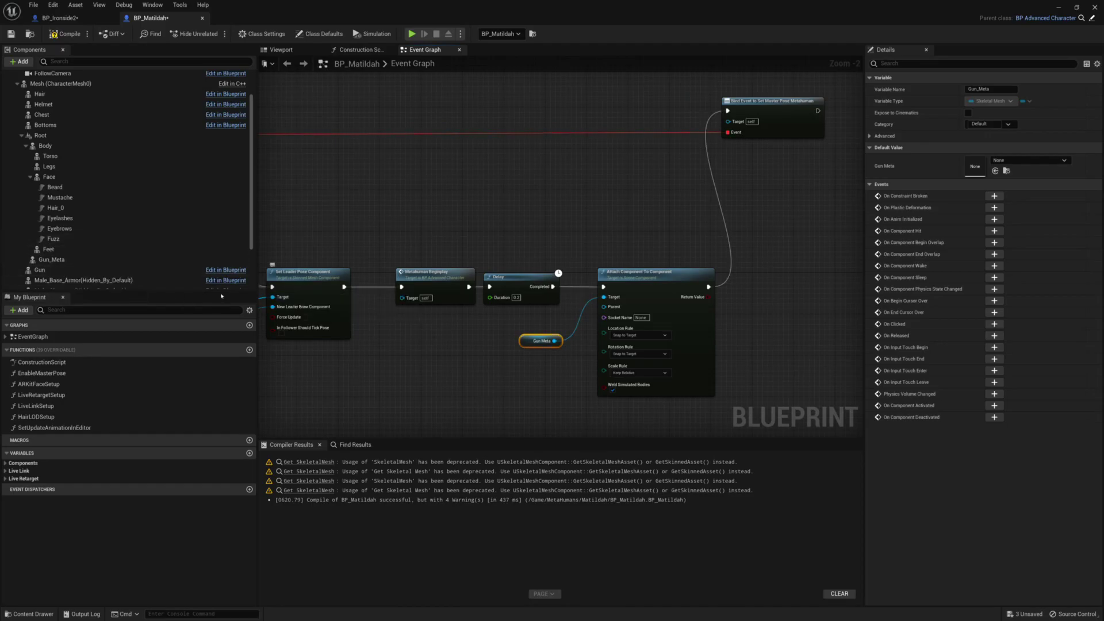
- Compare the transform scale of the Gun_Meta component with that of the inherited Gun component
{"action": "left_click", "coordinate": [55, 259]}
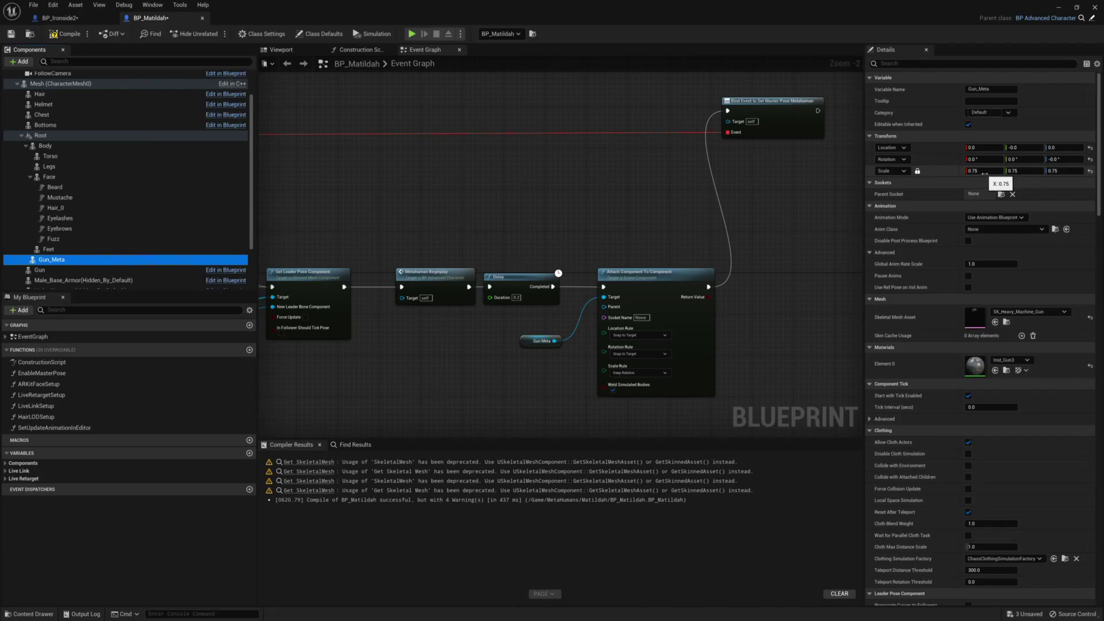
{"action": "left_click", "coordinate": [40, 270]}
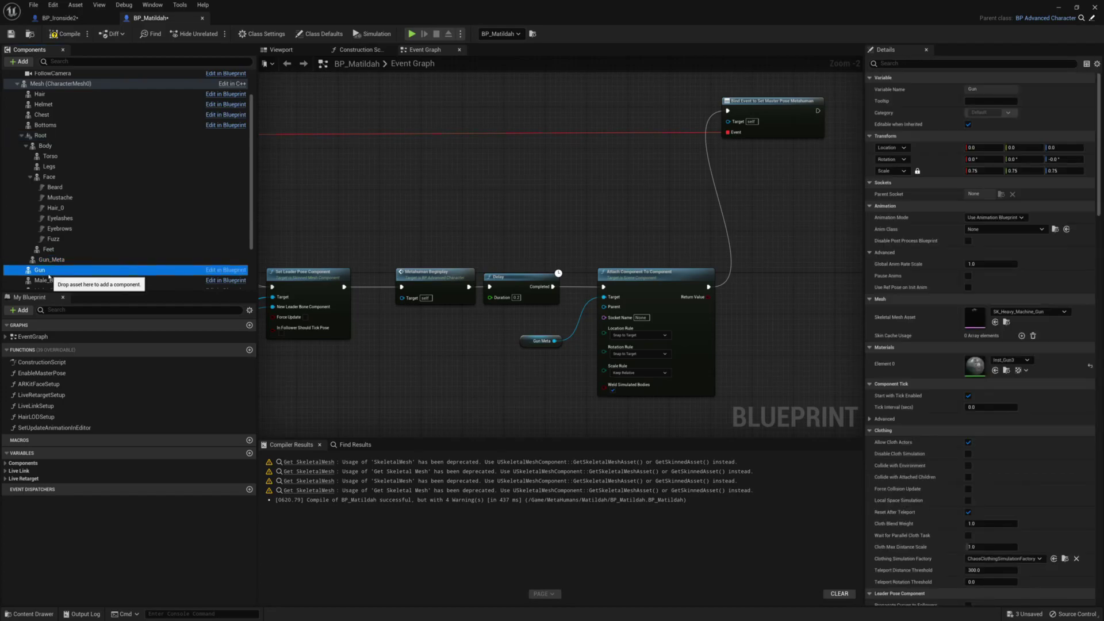
{"action": "left_click", "coordinate": [51, 259]}
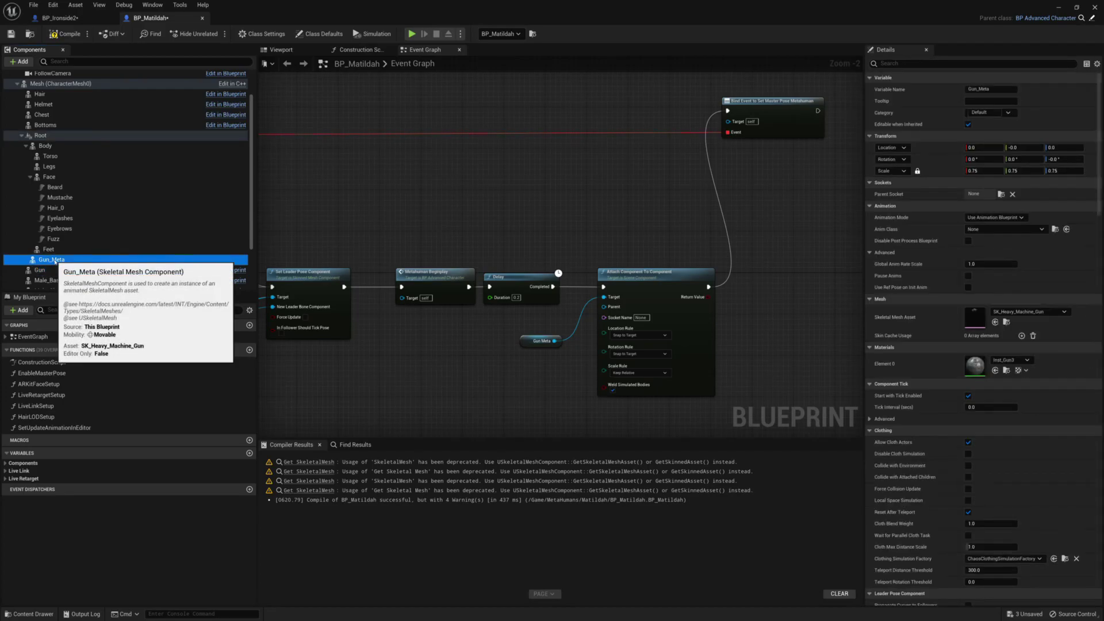
{"action": "left_click", "coordinate": [973, 172]}
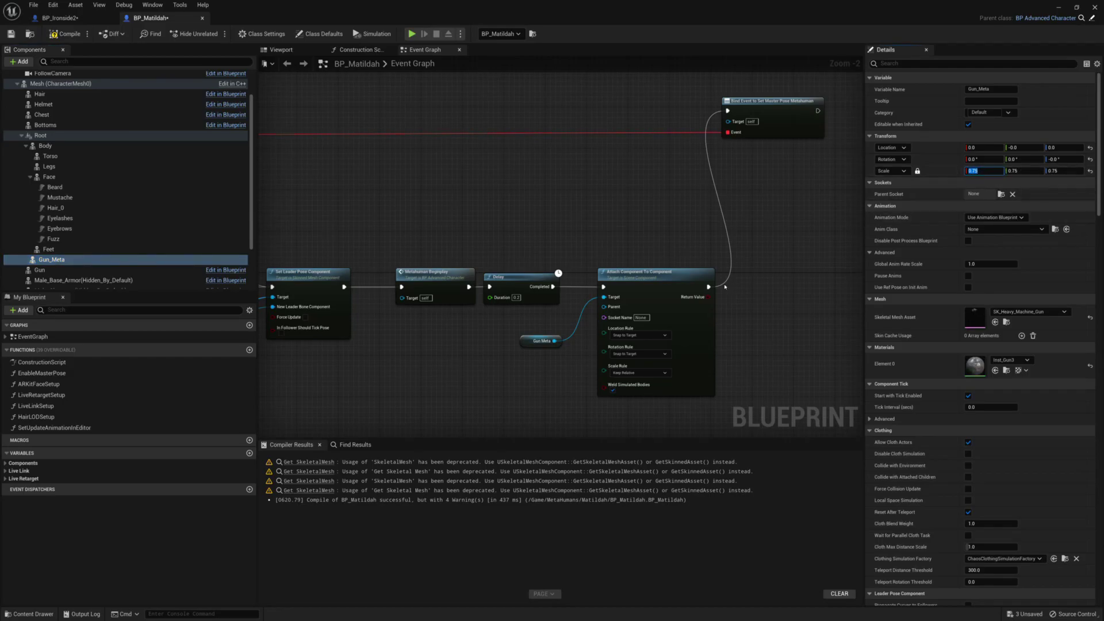
- Set the Attach Component To Component node's Socket Name to Rifle and compile the blueprint
{"action": "right_click_drag", "start_coordinate": [725, 287], "coordinate": [705, 315]}
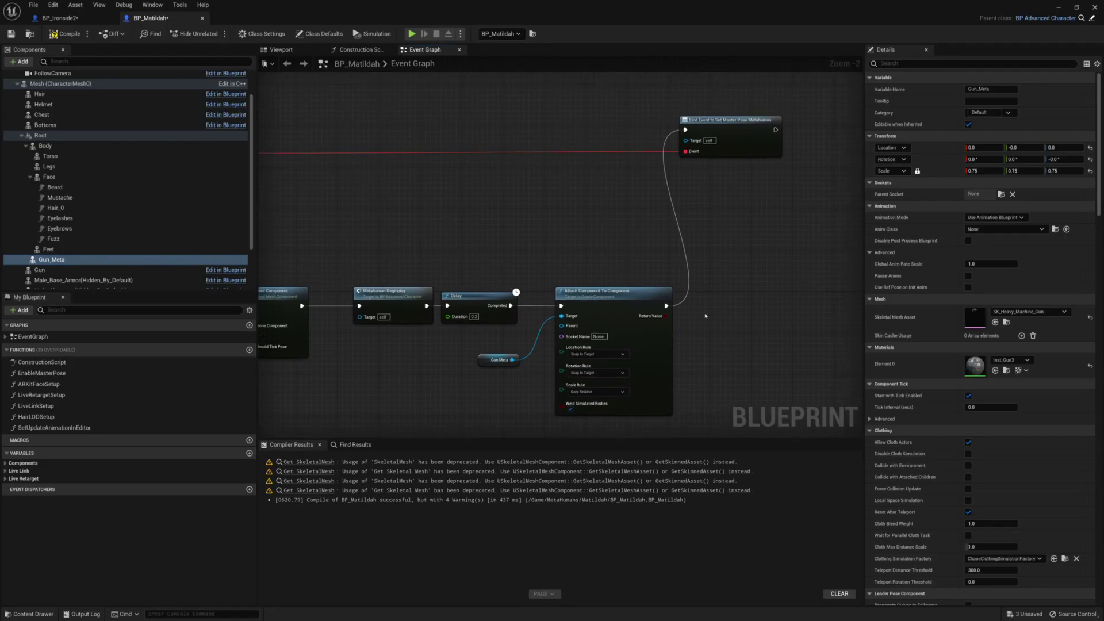
{"action": "left_click", "coordinate": [598, 337]}
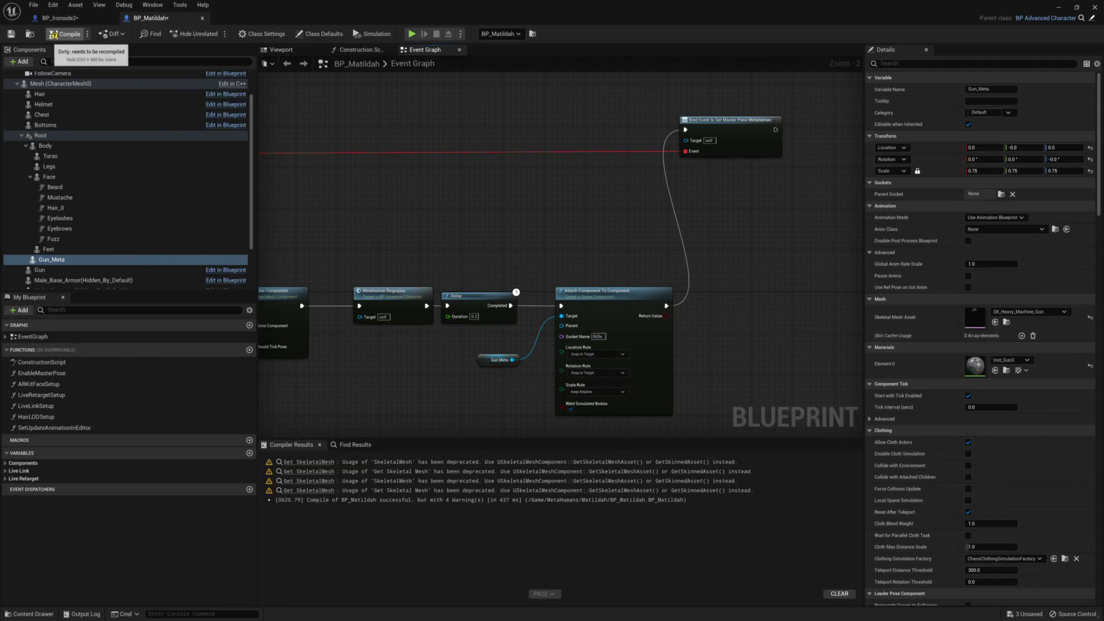
- Play the level briefly to check the weapon on the character, stop it, and return to the BP_Matildah event graph
{"action": "left_click_drag", "start_coordinate": [575, 8], "coordinate": [774, 187]}
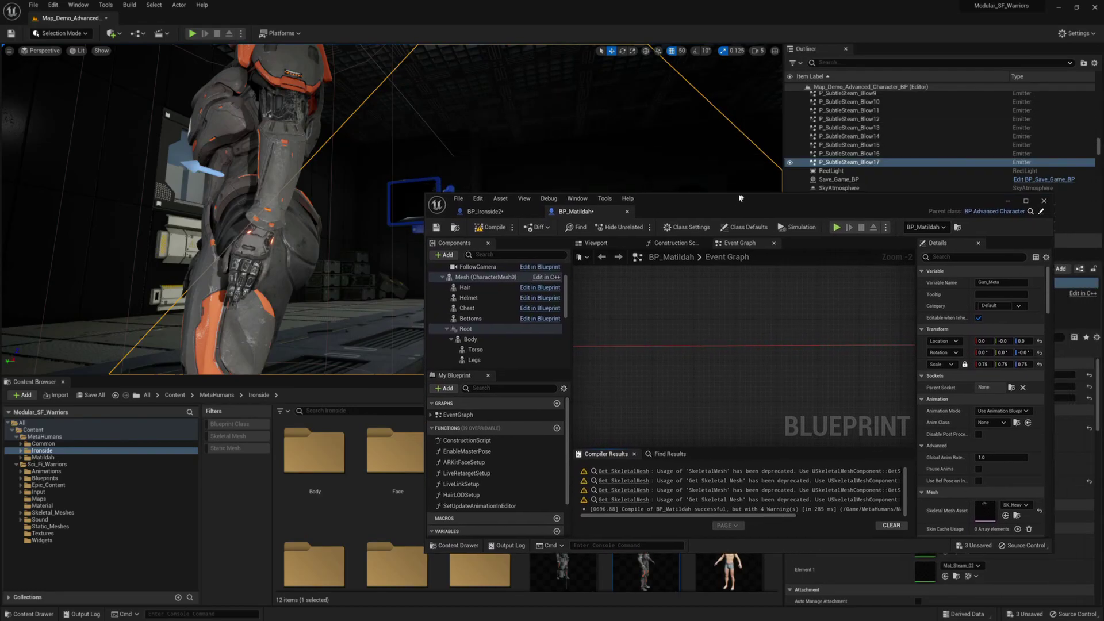
{"action": "left_click", "coordinate": [192, 33]}
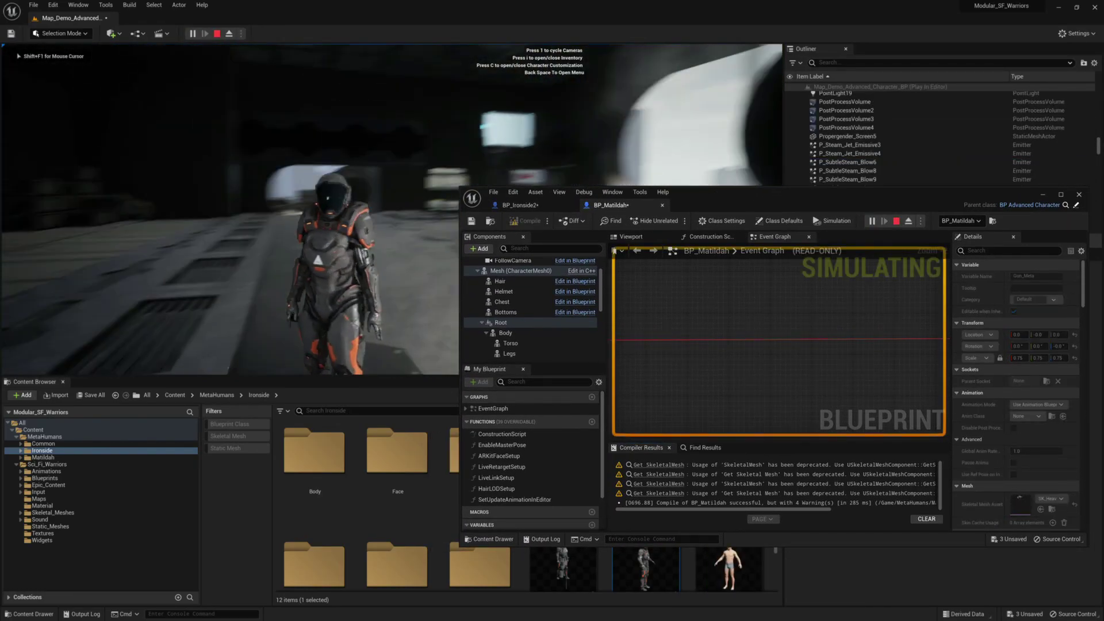
{"action": "key", "text": "1"}
{"action": "key", "text": "Escape"}
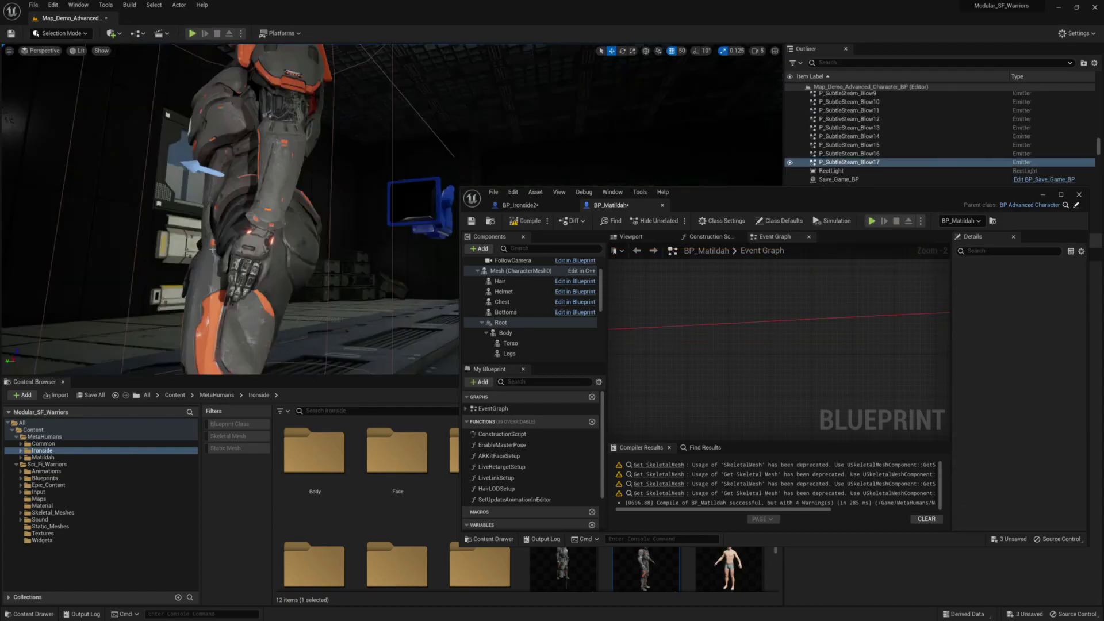
{"action": "double_click", "coordinate": [788, 201]}
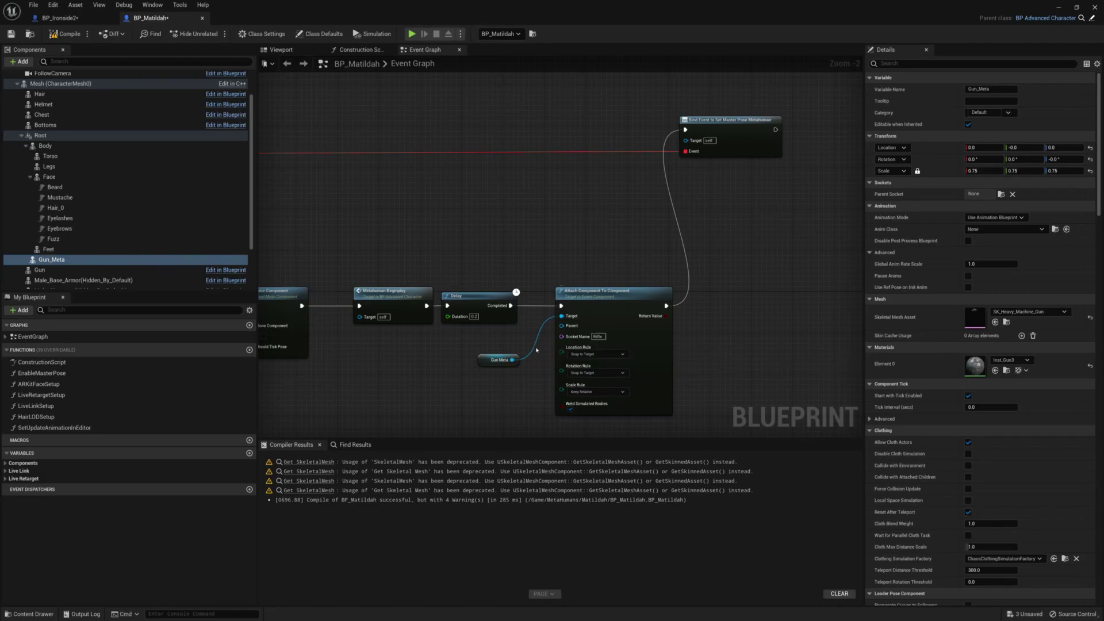
- Add a Body component reference as the attach node's Parent and place the Gun Meta reference above the Delay node
{"action": "mouse_move", "coordinate": [513, 360]}
{"action": "left_mouse_down"}
{"action": "mouse_move", "coordinate": [551, 340]}
{"action": "mouse_move", "coordinate": [528, 345]}
{"action": "left_mouse_up"}
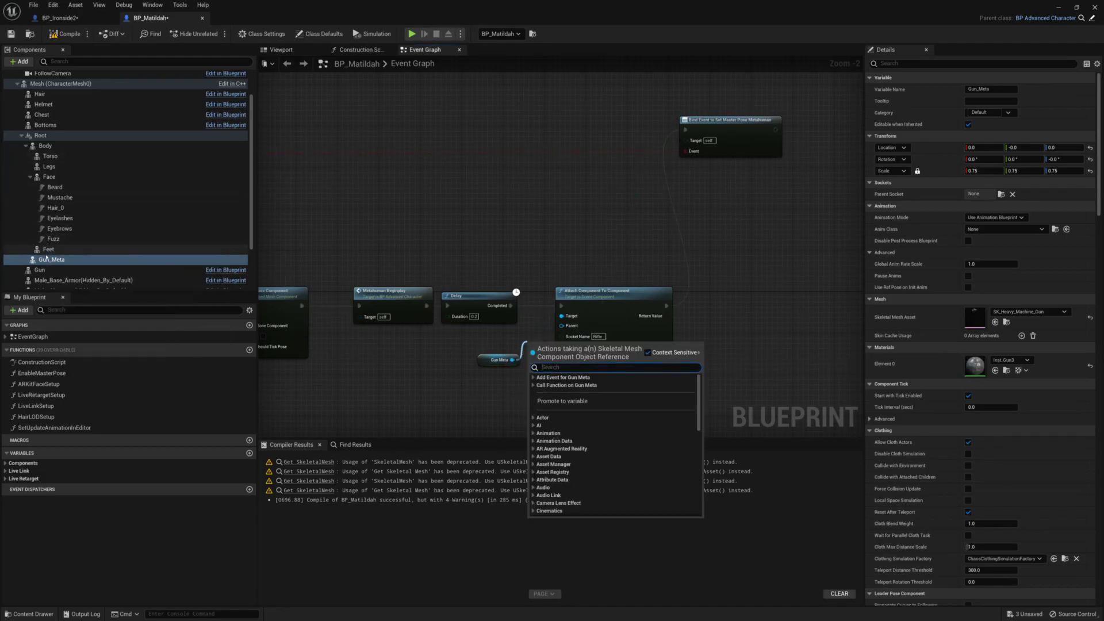
{"action": "left_click_drag", "start_coordinate": [45, 145], "coordinate": [479, 392]}
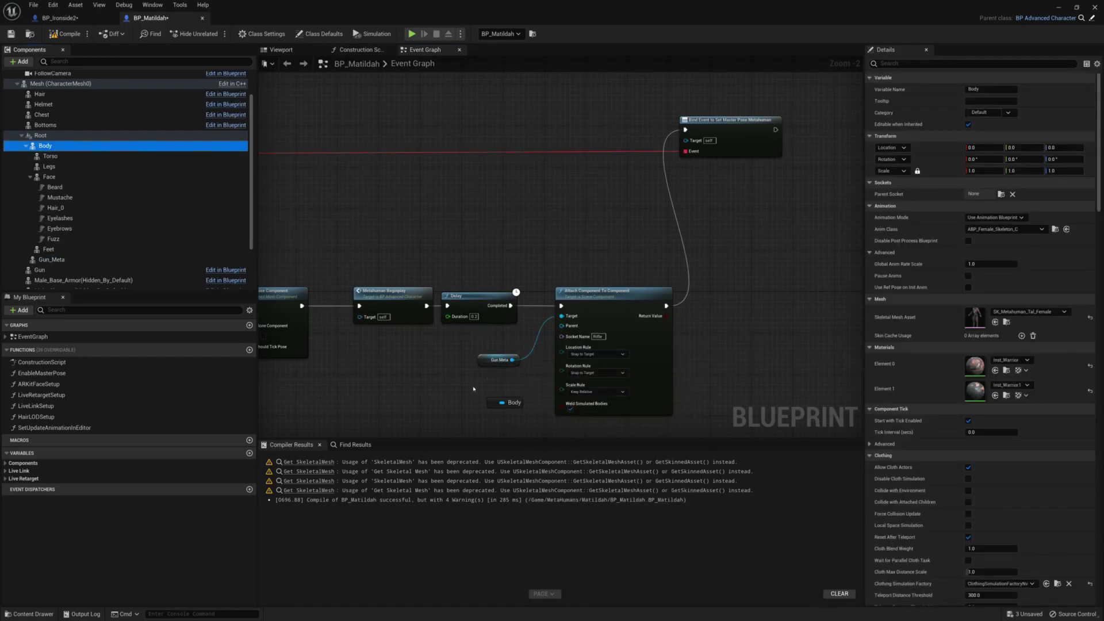
{"action": "left_click_drag", "start_coordinate": [476, 337], "coordinate": [568, 327]}
{"action": "left_click_drag", "start_coordinate": [512, 360], "coordinate": [476, 285]}
{"action": "left_click", "coordinate": [666, 354]}
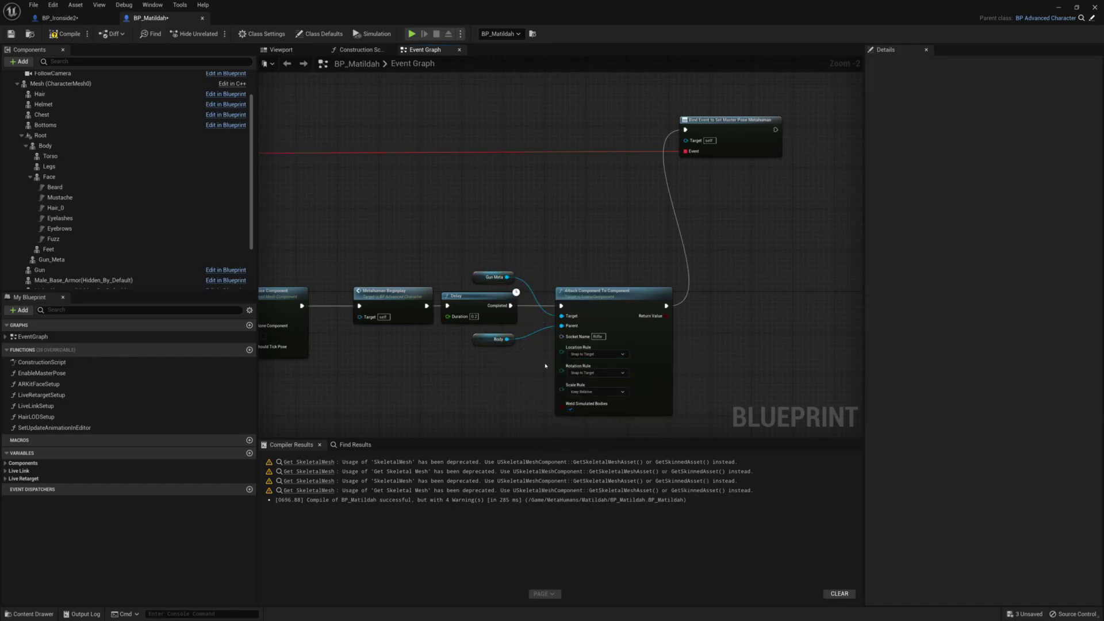
- Play the level full screen, run the character around to inspect the attached gun, and return to the BP_Matildah blueprint
{"action": "left_click_drag", "start_coordinate": [518, 7], "coordinate": [644, 324]}
{"action": "left_click", "coordinate": [192, 34]}
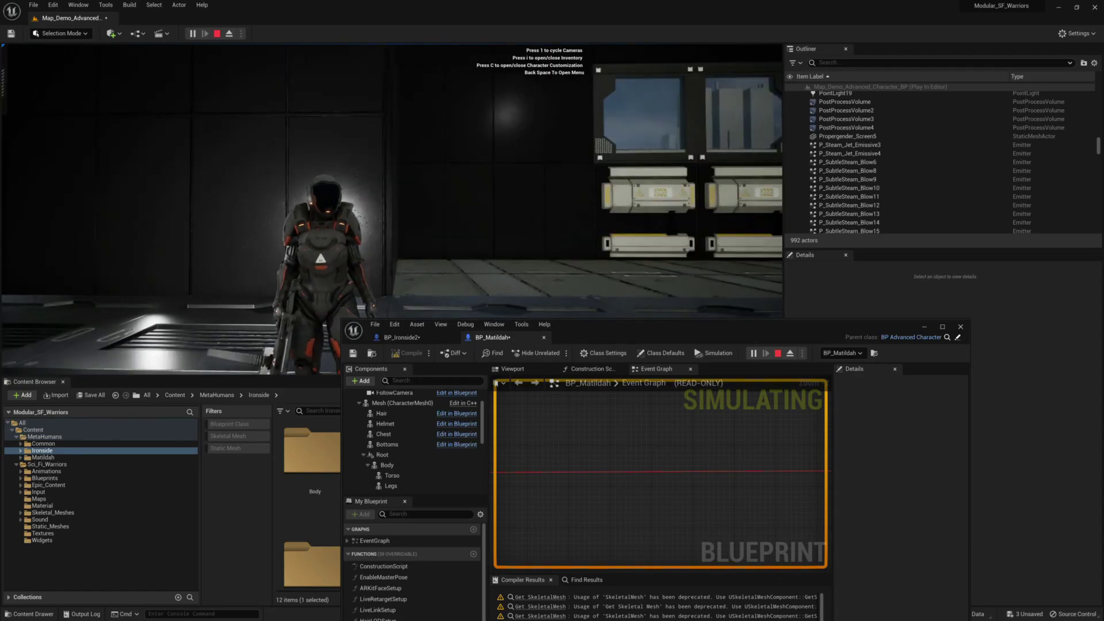
{"action": "key", "text": "F11"}
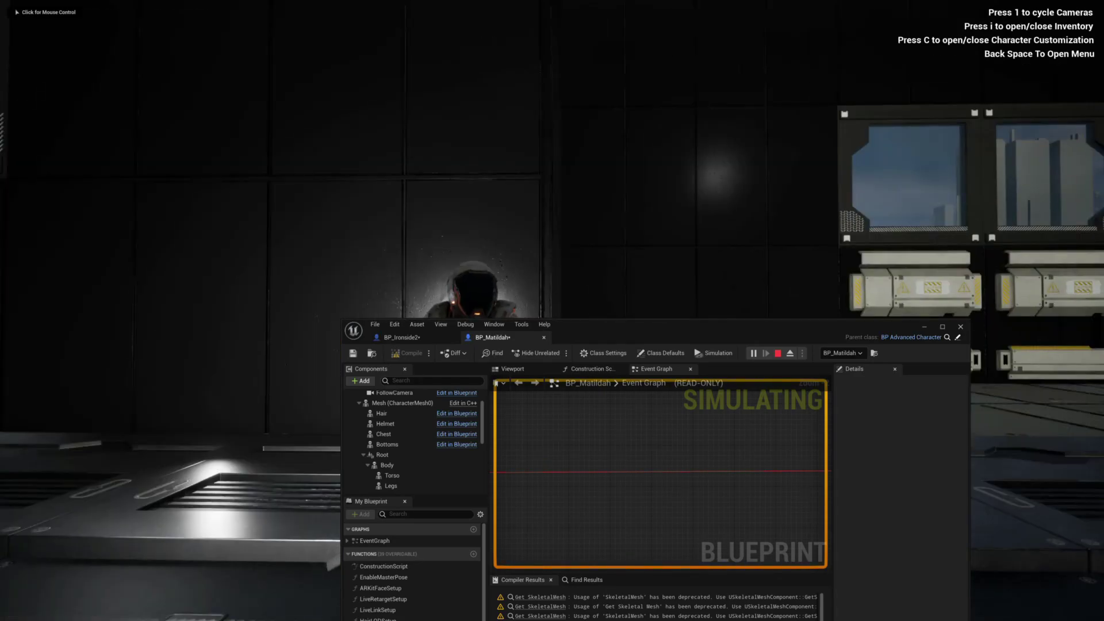
{"action": "key", "text": "super"}
{"action": "left_click", "coordinate": [925, 328]}
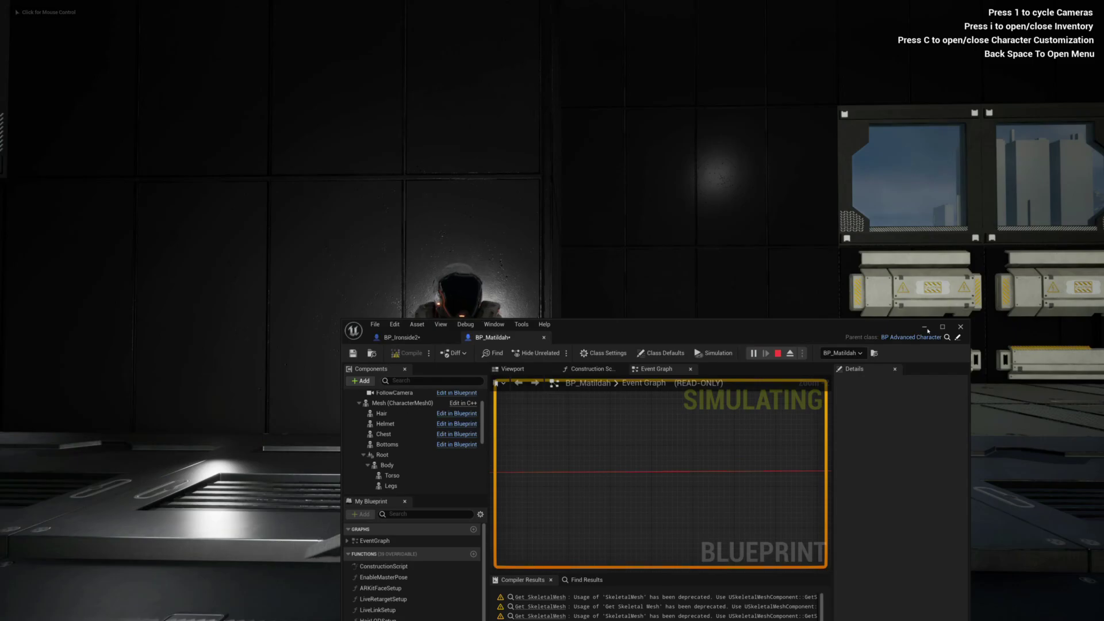
{"action": "left_click", "coordinate": [925, 327]}
{"action": "key", "text": "d"}
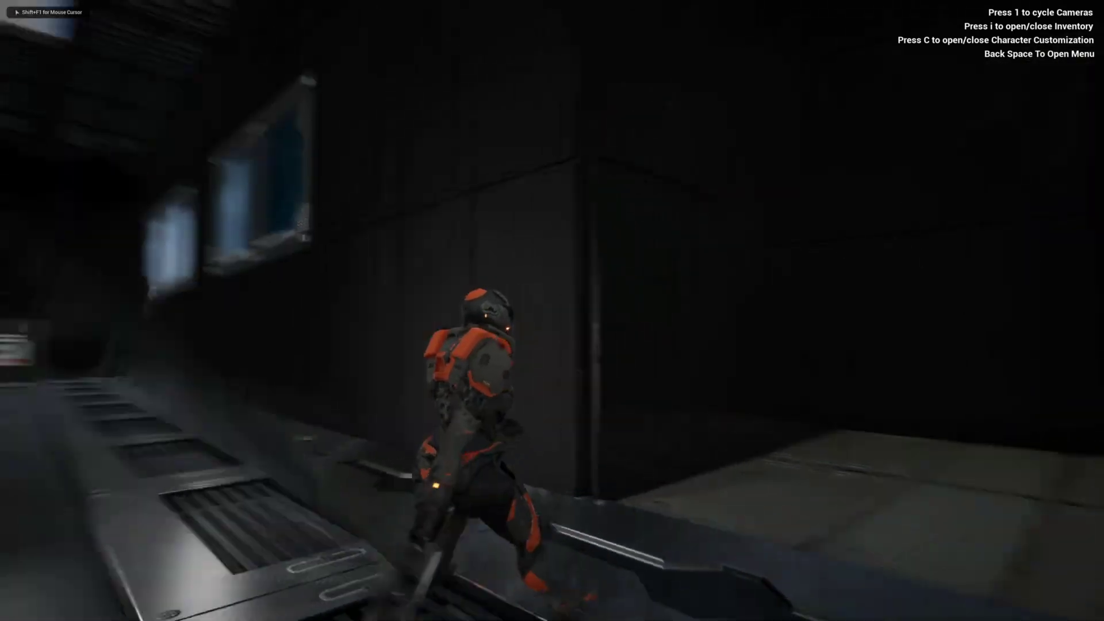
{"action": "key", "text": "w"}
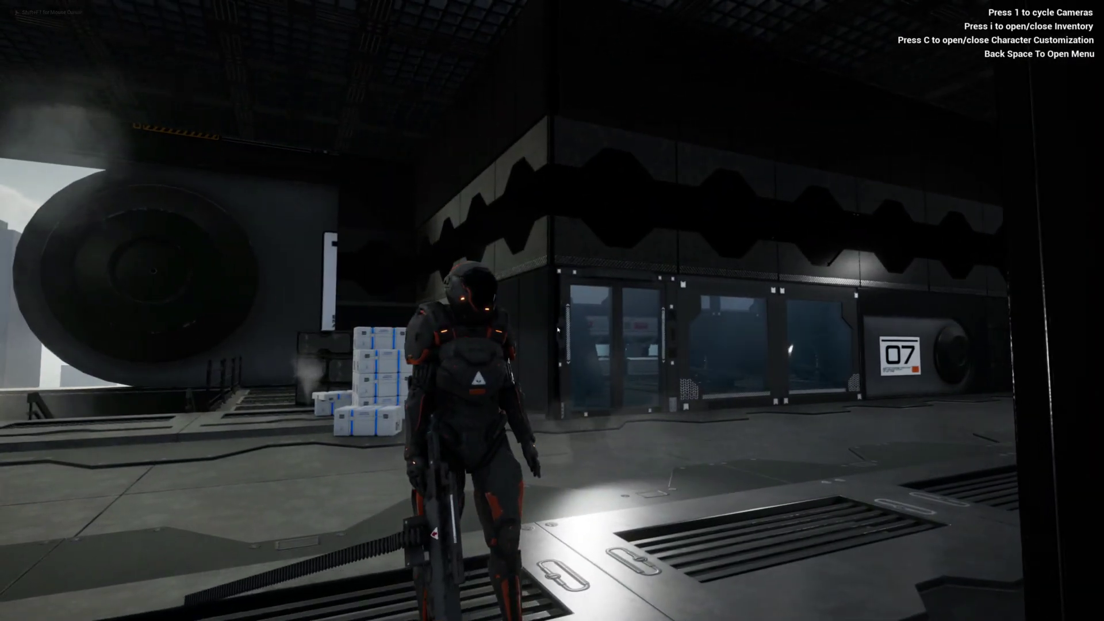
{"action": "key", "text": "F8"}
{"action": "key", "text": "alt+Tab"}
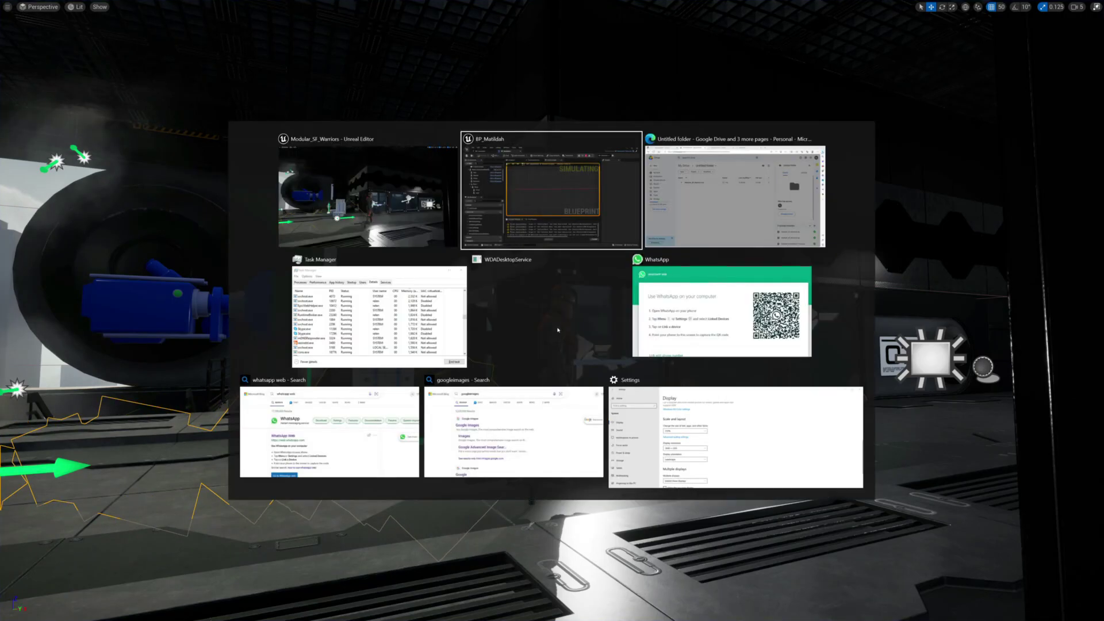
{"action": "double_click", "coordinate": [622, 331]}
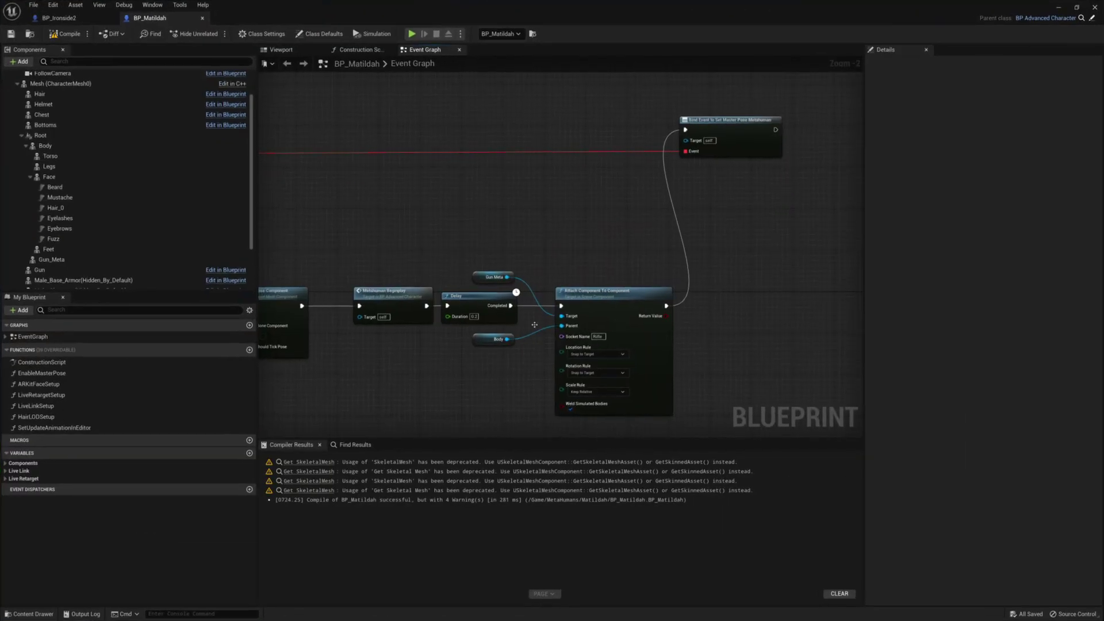
- Enable Simulate Physics in the Gun_Meta component's physics settings
{"action": "left_click", "coordinate": [51, 260]}
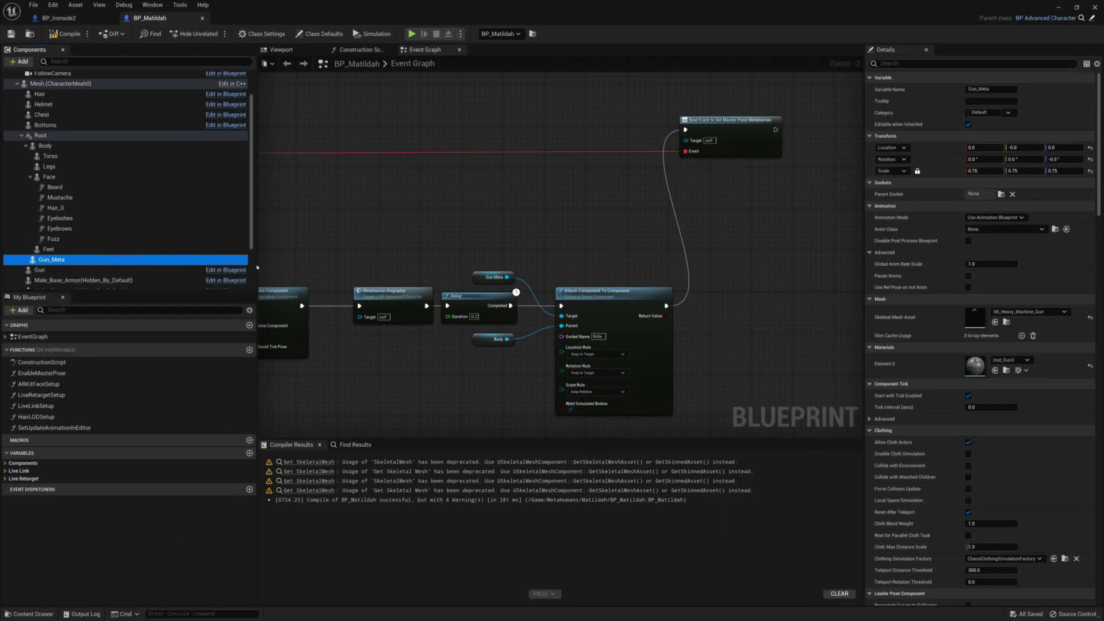
{"action": "left_click", "coordinate": [904, 62]}
{"action": "type", "text": "phys"}
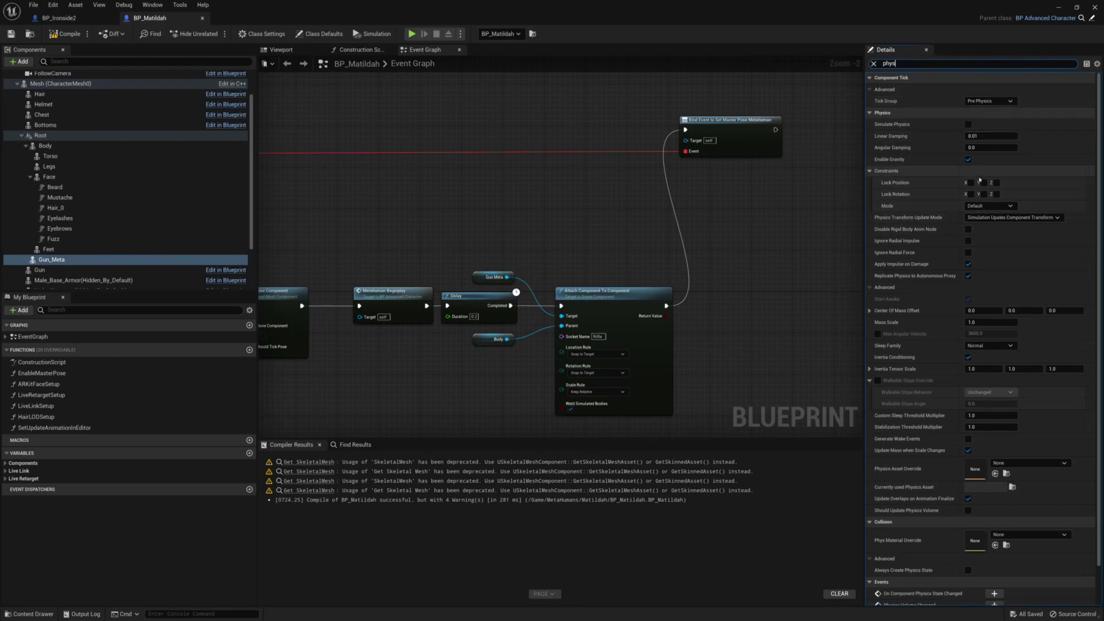
{"action": "left_click", "coordinate": [967, 124]}
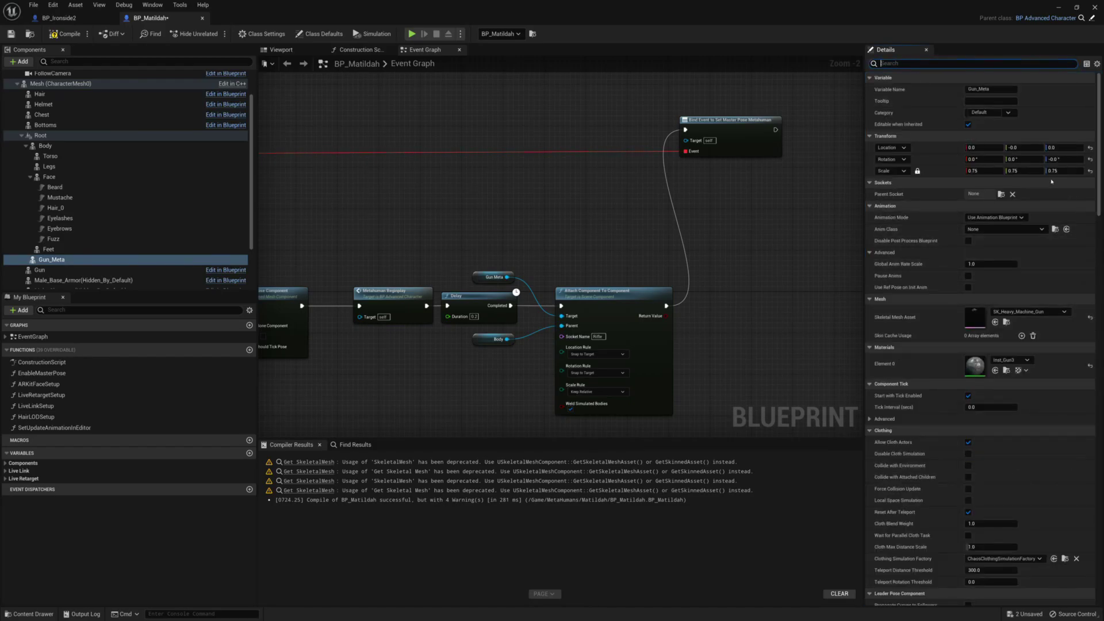
- Set Gun_Meta's Collision Presets to PhysicsActor, compile the blueprint and save it
{"action": "type", "text": "collisio"}
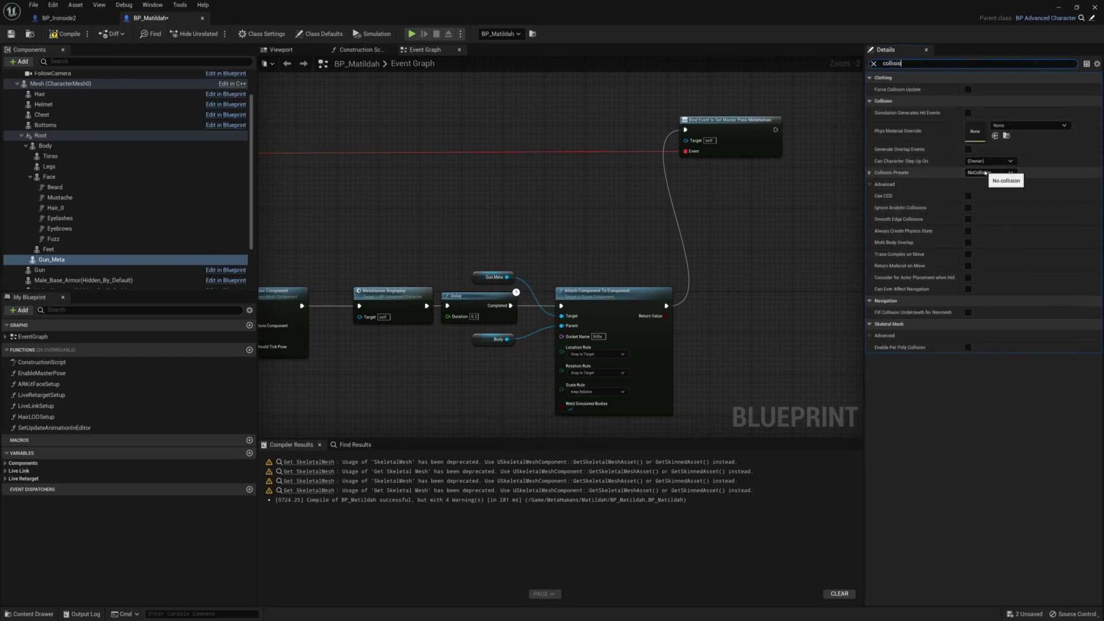
{"action": "left_click", "coordinate": [989, 173]}
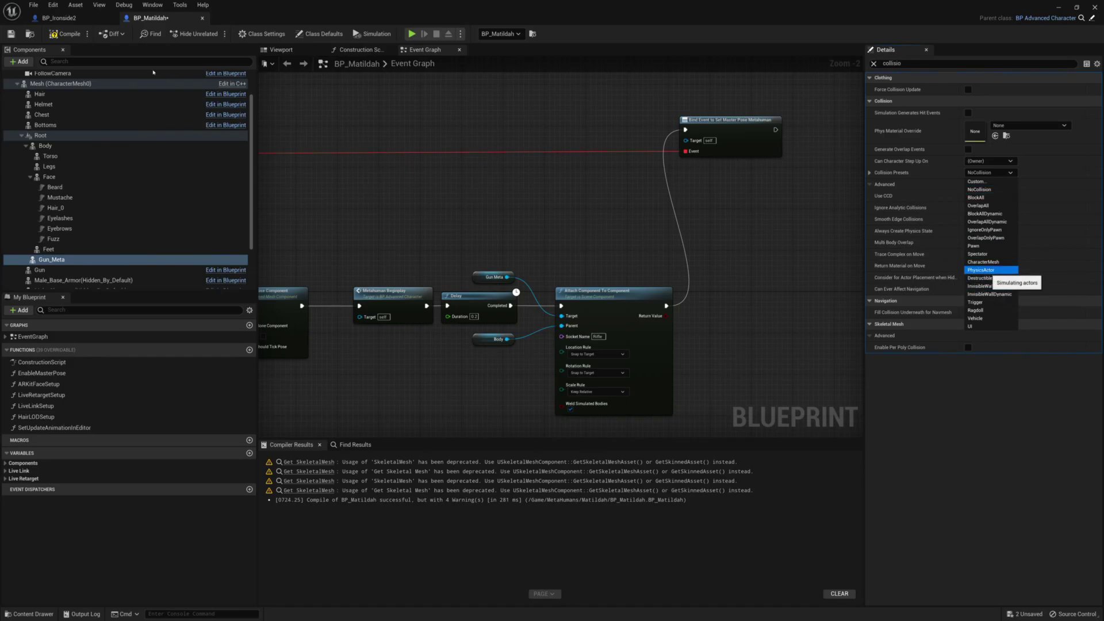
{"action": "key", "text": "Return"}
{"action": "left_click", "coordinate": [65, 33]}
{"action": "left_click", "coordinate": [11, 33]}
- Play the level again and walk the character forward to check how the gun follows the hand
{"action": "left_click", "coordinate": [1057, 9]}
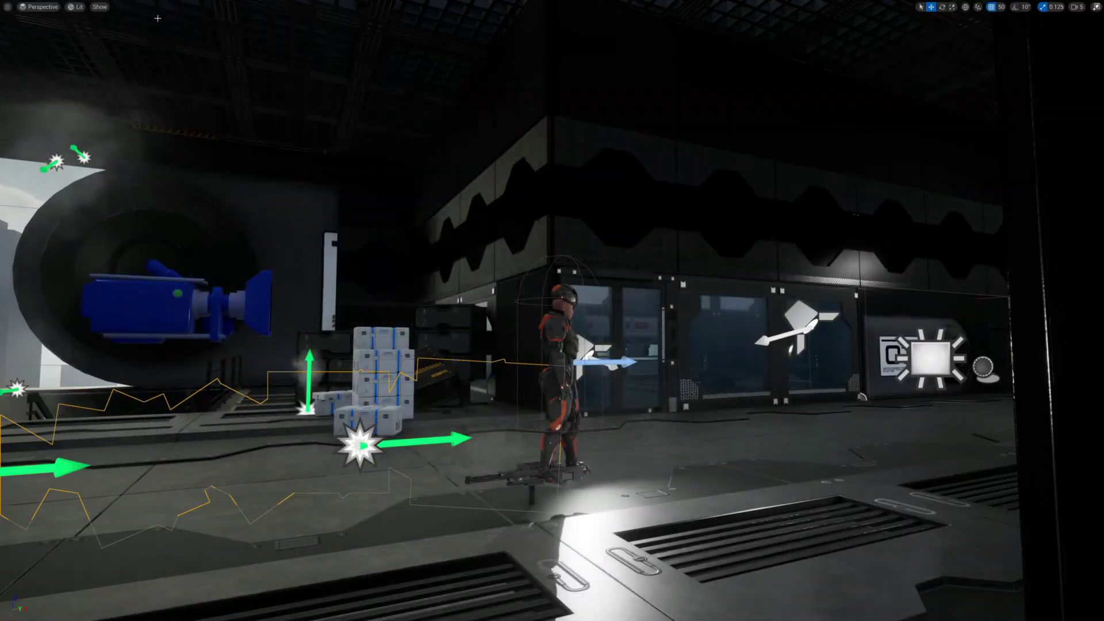
{"action": "key", "text": "alt+p"}
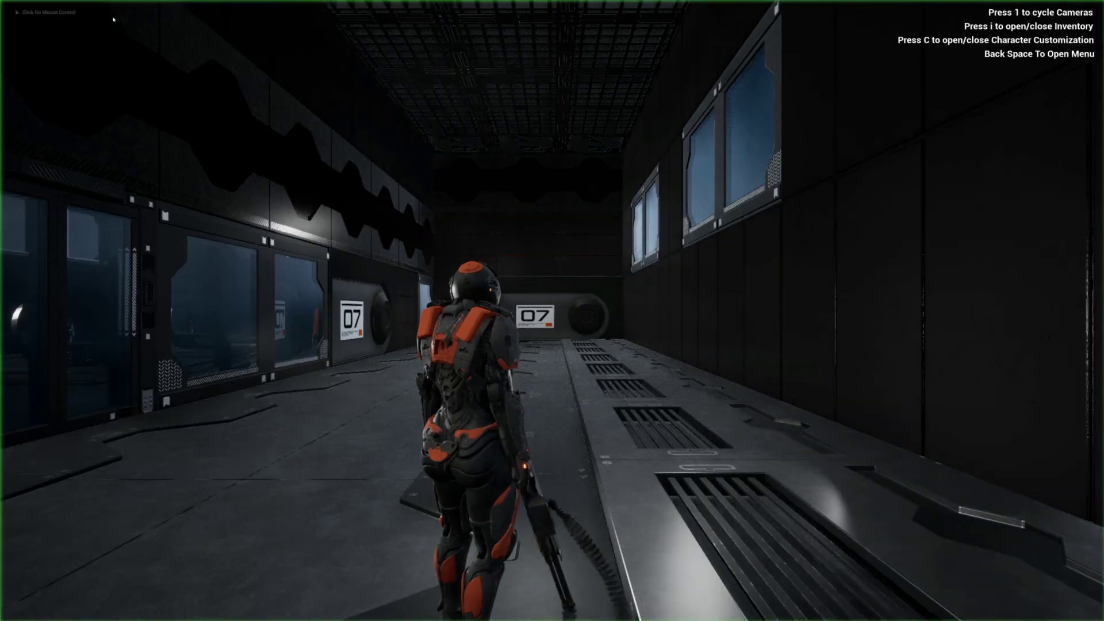
{"action": "key", "text": "w"}
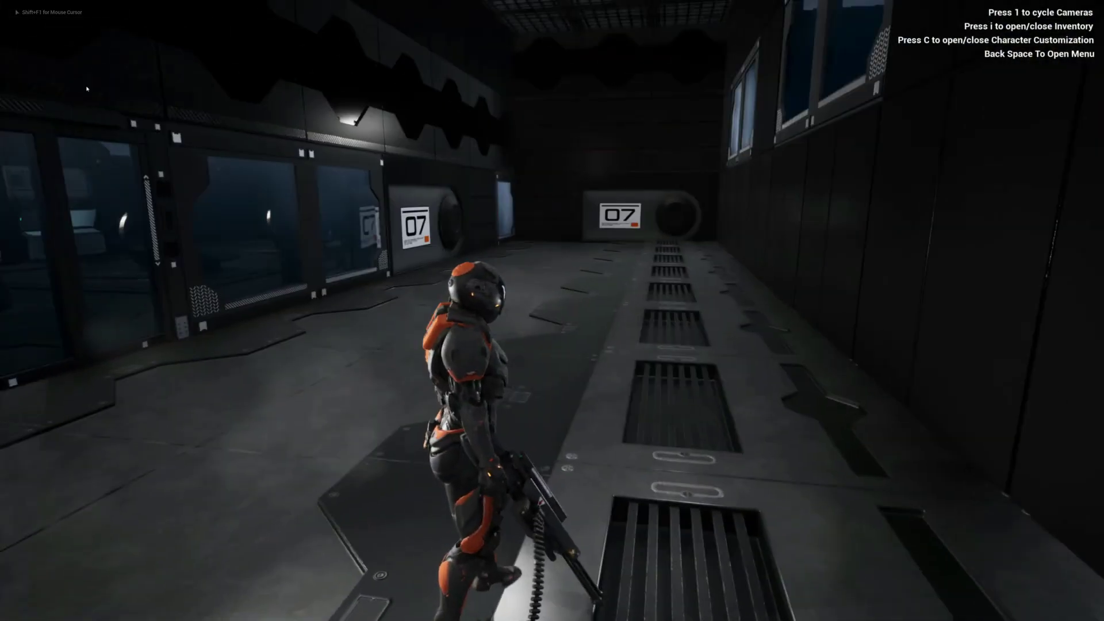
- Open the in-game inventory and try different chest armor pieces on the character
{"action": "key", "text": "i"}
{"action": "left_click", "coordinate": [926, 199]}
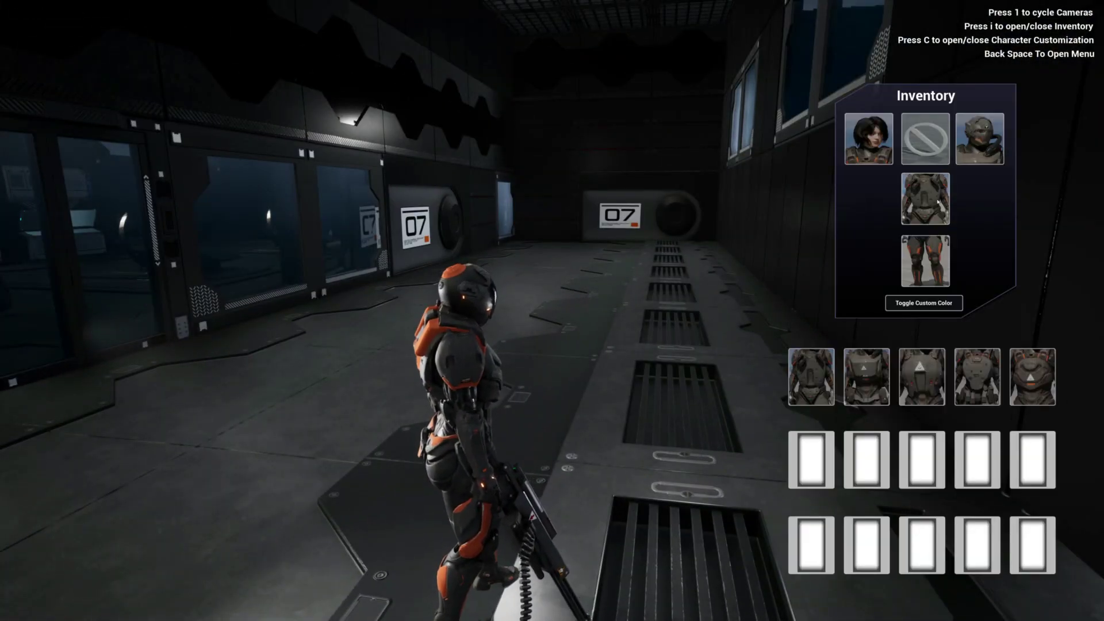
{"action": "left_click", "coordinate": [811, 376]}
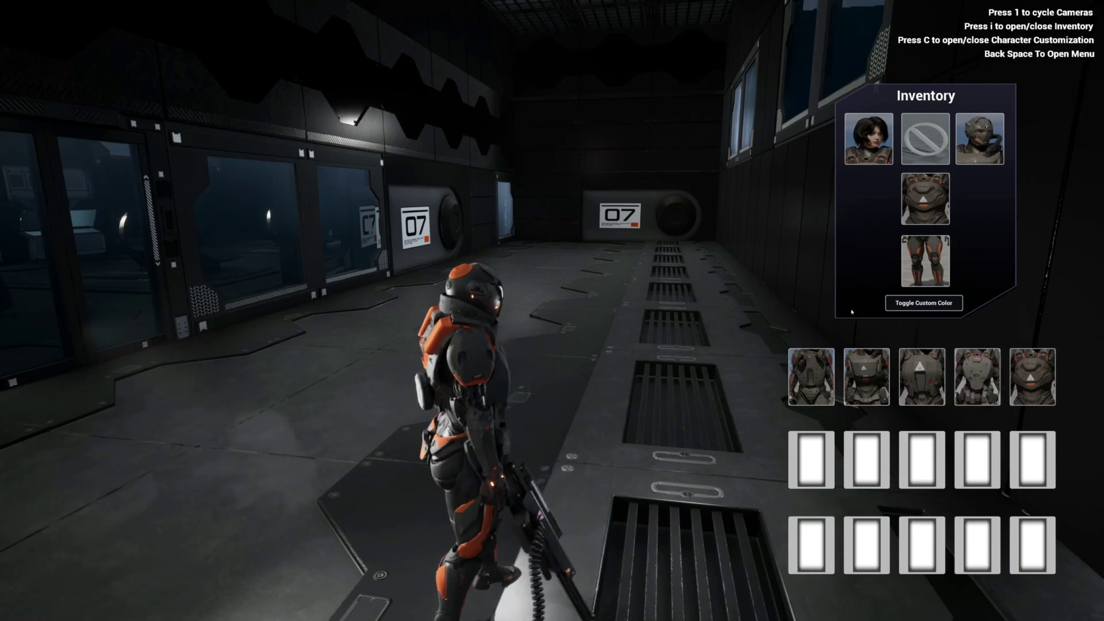
{"action": "left_click", "coordinate": [976, 373]}
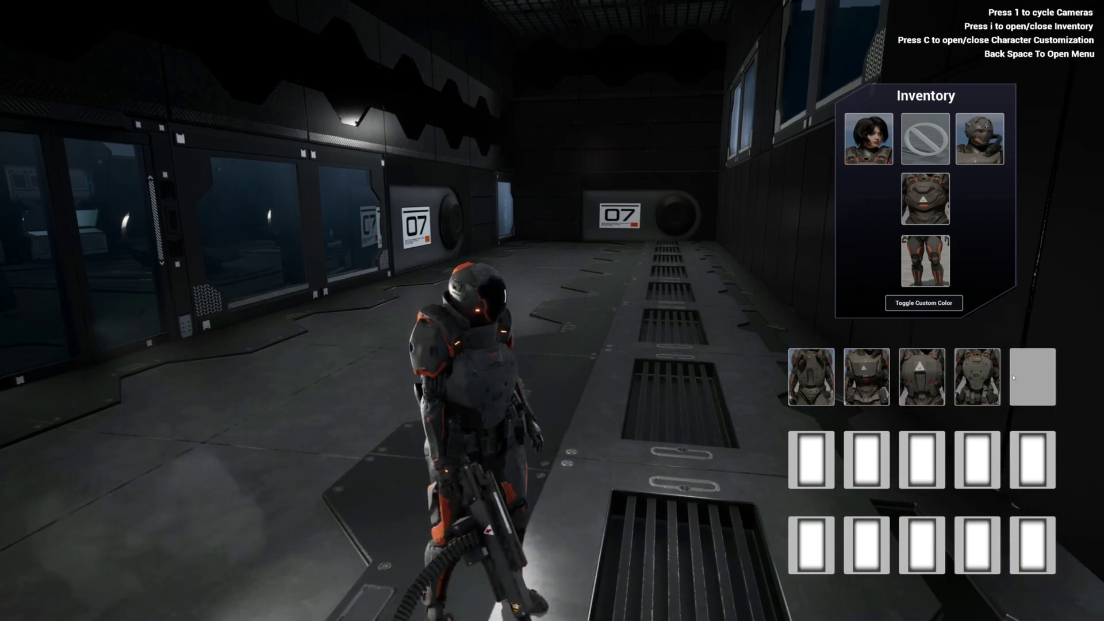
- Cycle through the game cameras to view the armed character and switch the helmet in the inventory's middle head slot
{"action": "key", "text": "1"}
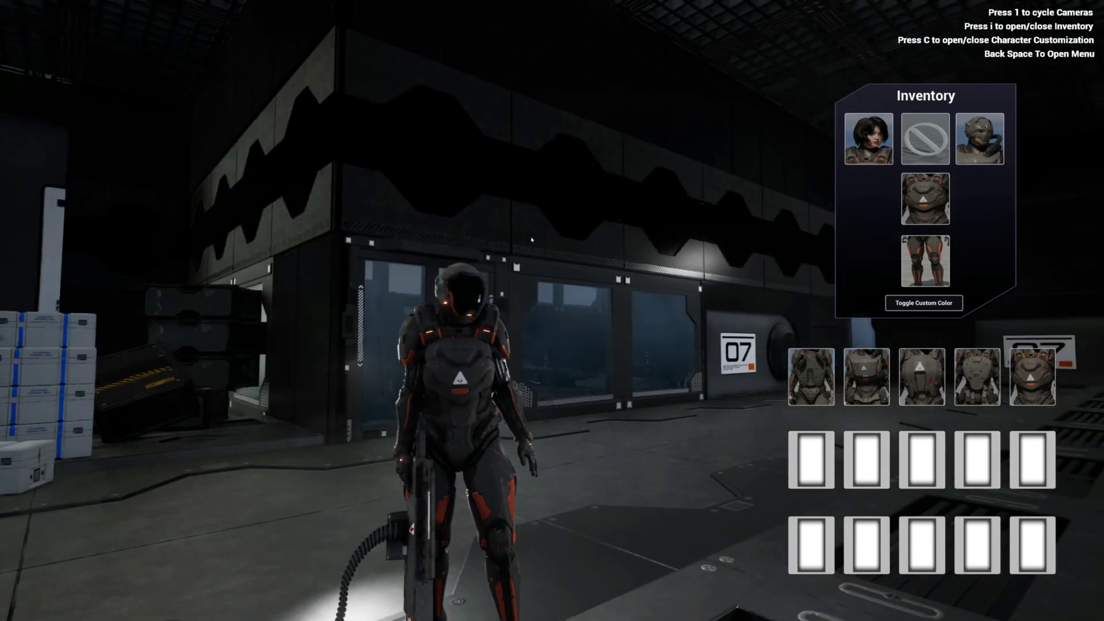
{"action": "key", "text": "1"}
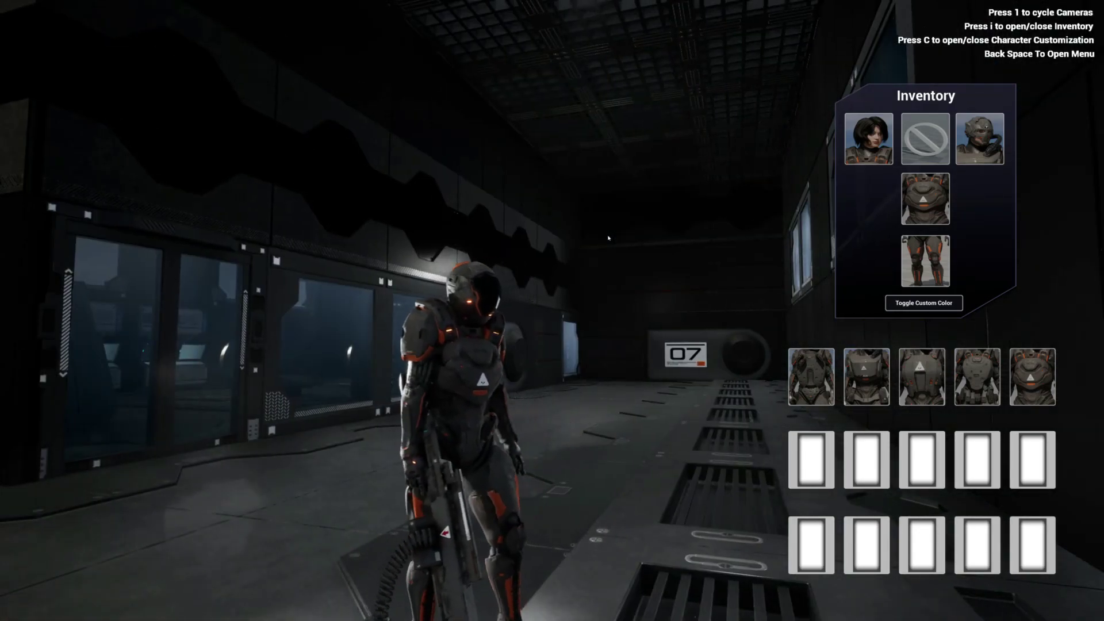
{"action": "key", "text": "1"}
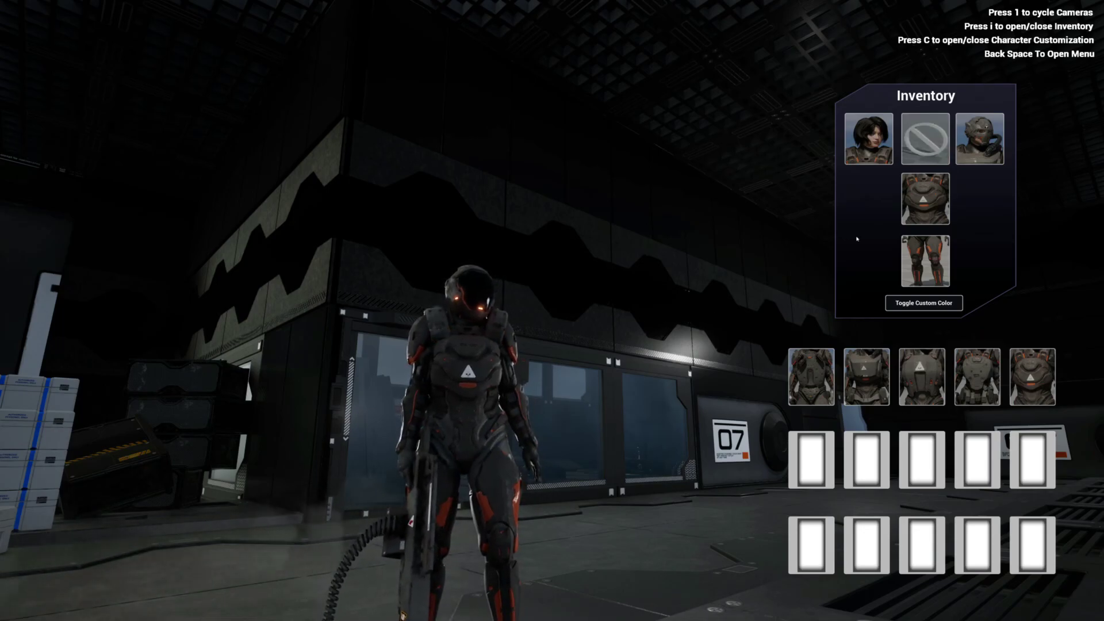
{"action": "left_click", "coordinate": [929, 141]}
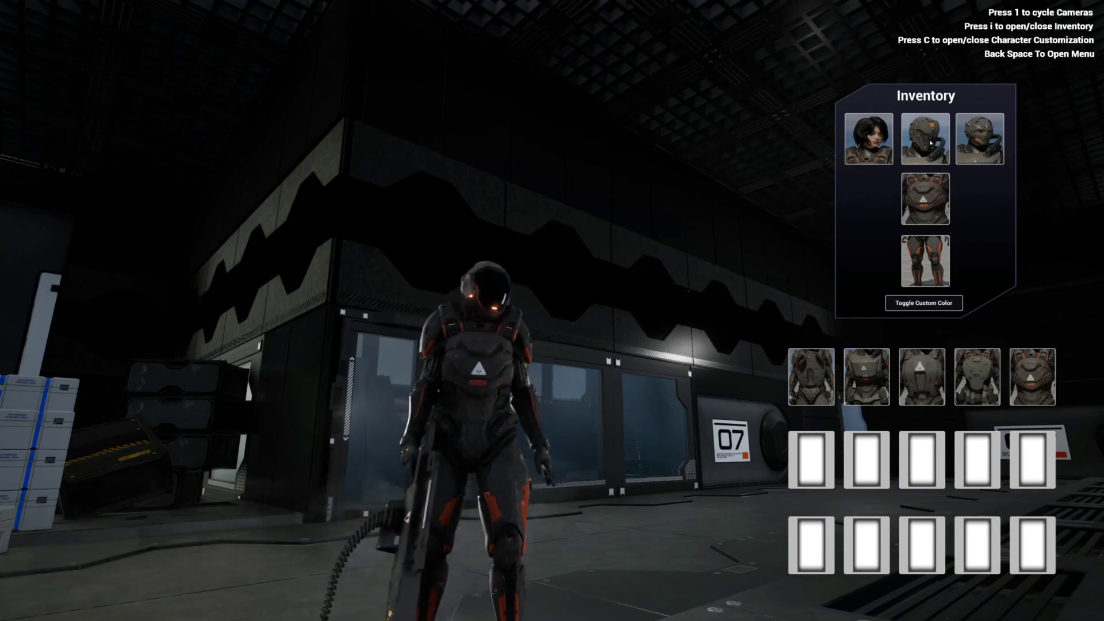
- Toggle the middle-slot helmet and the chest armor in the in-game inventory while viewing the character from different angles
{"action": "left_click", "coordinate": [924, 140]}
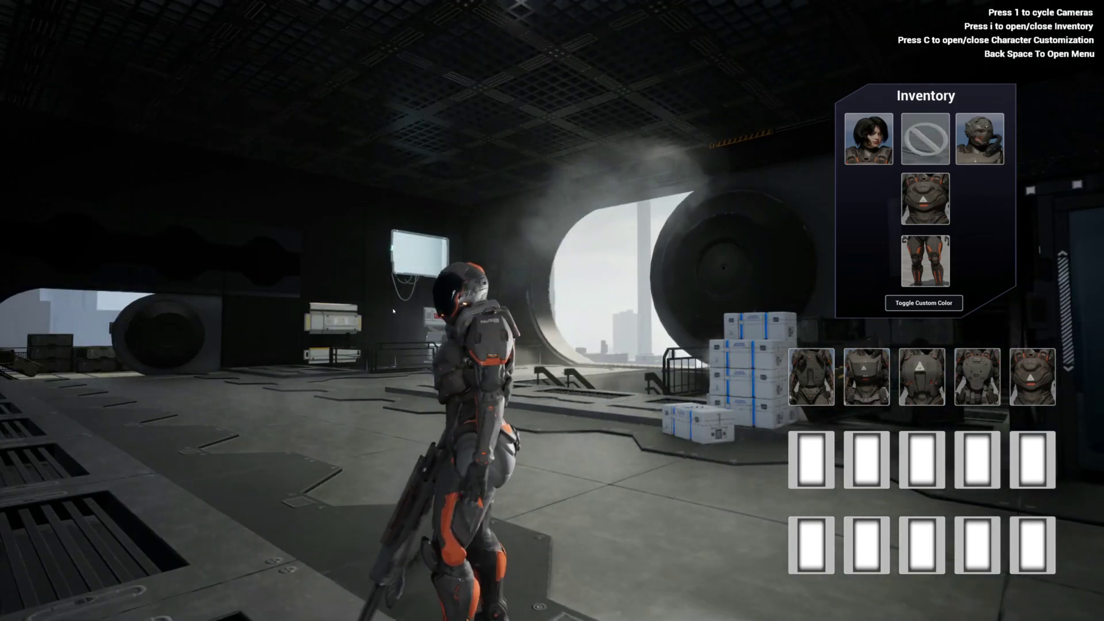
{"action": "left_click_drag", "start_coordinate": [394, 311], "coordinate": [387, 286]}
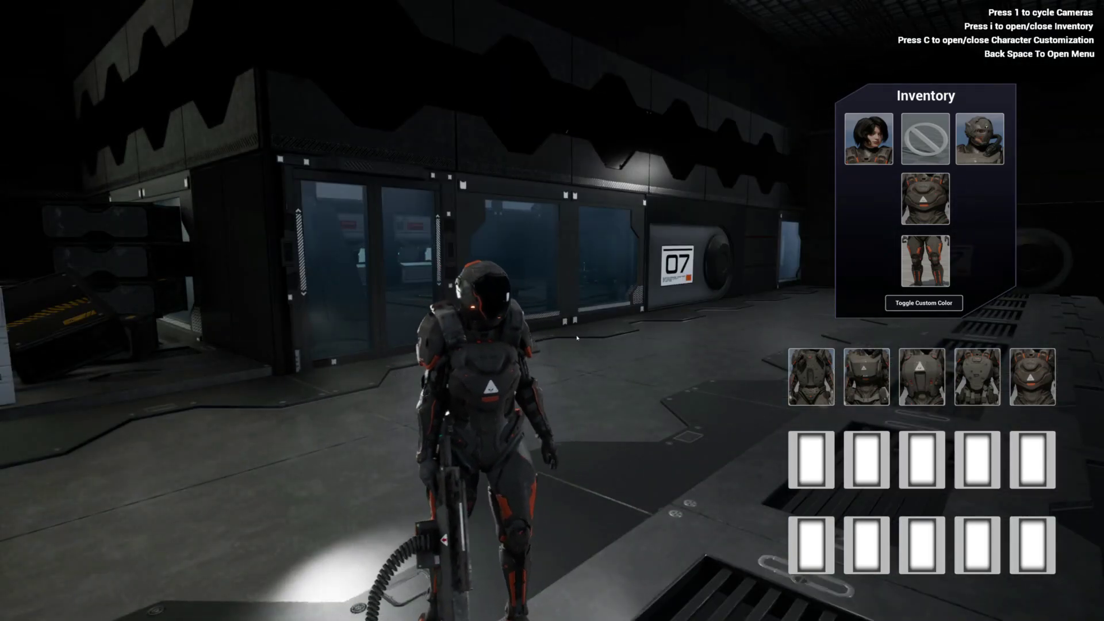
{"action": "left_click", "coordinate": [921, 151]}
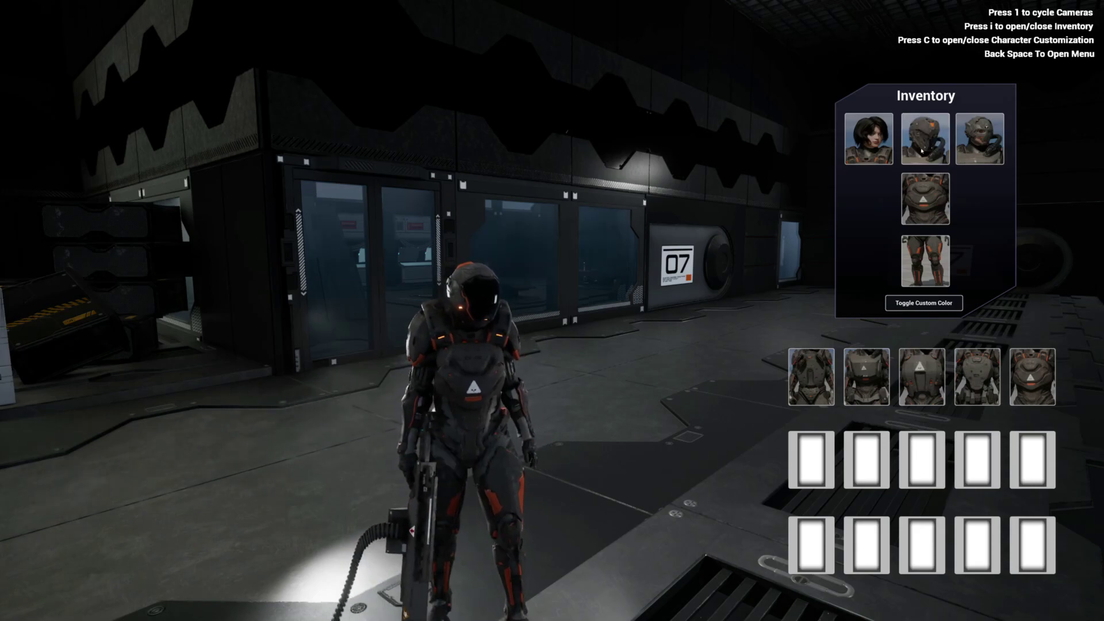
{"action": "left_click", "coordinate": [922, 151]}
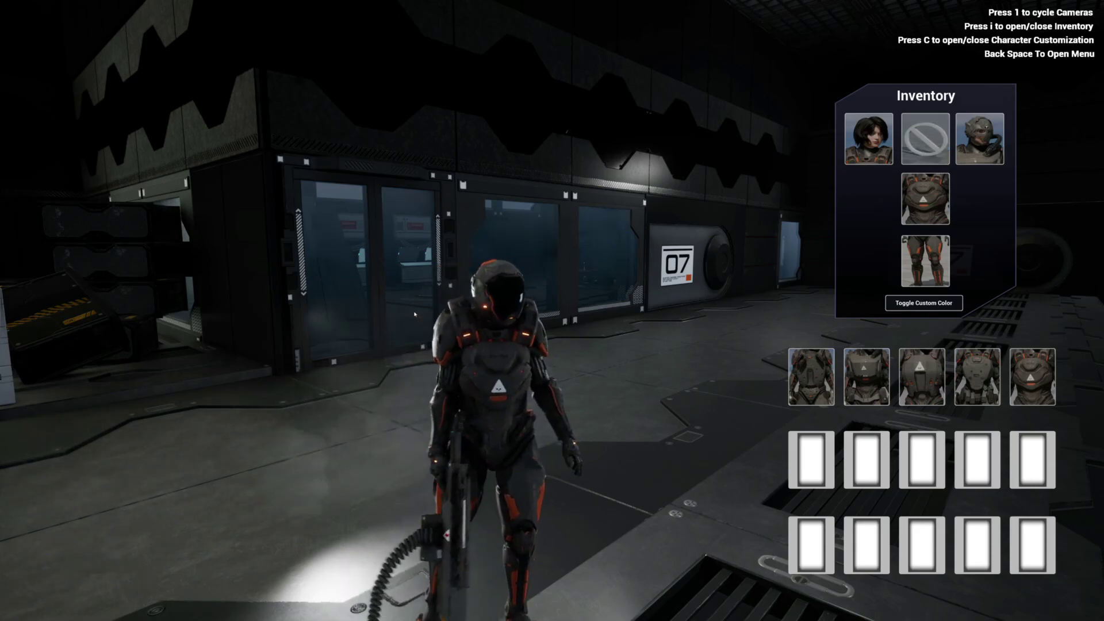
{"action": "left_click", "coordinate": [928, 178]}
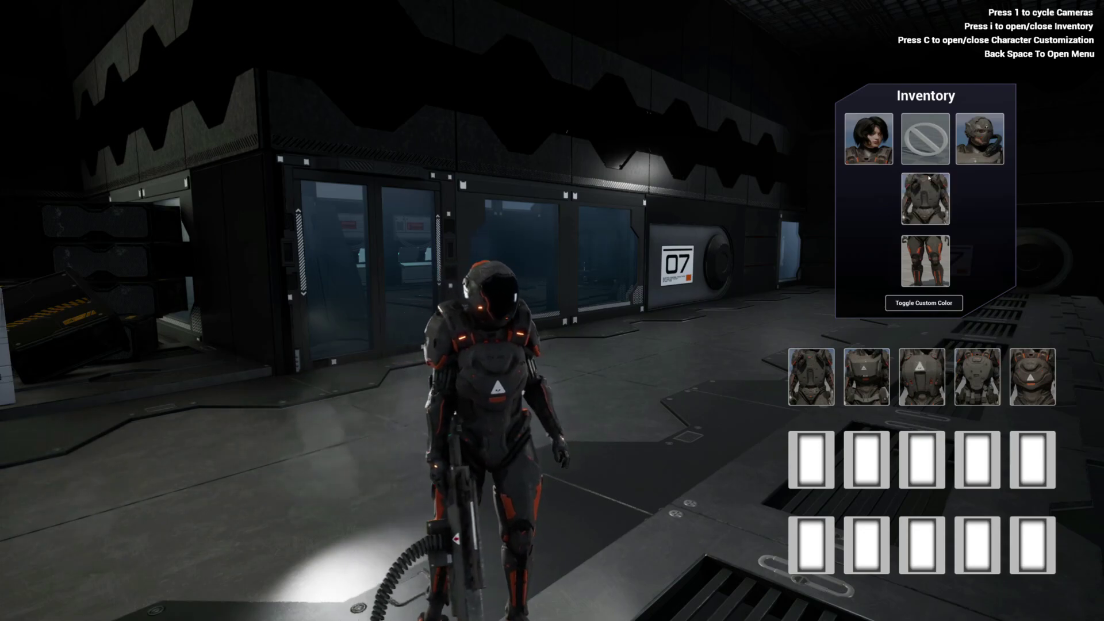
{"action": "left_click", "coordinate": [928, 179]}
{"action": "left_click", "coordinate": [928, 161]}
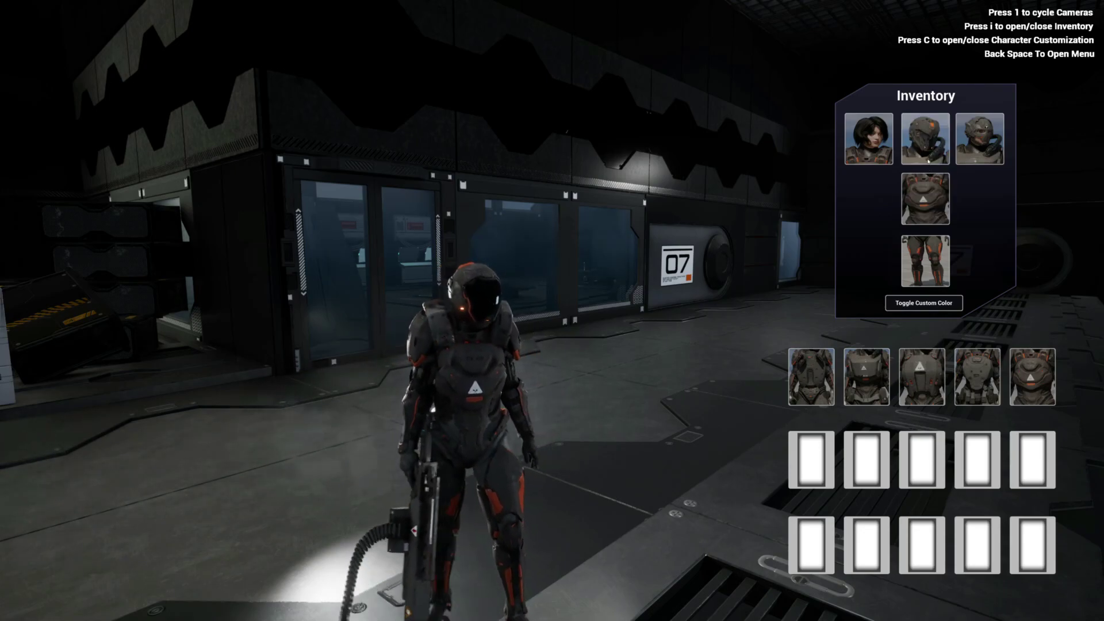
- Close the in-game inventory, end the play session and return to the BP_Matildah blueprint
{"action": "key", "text": "i"}
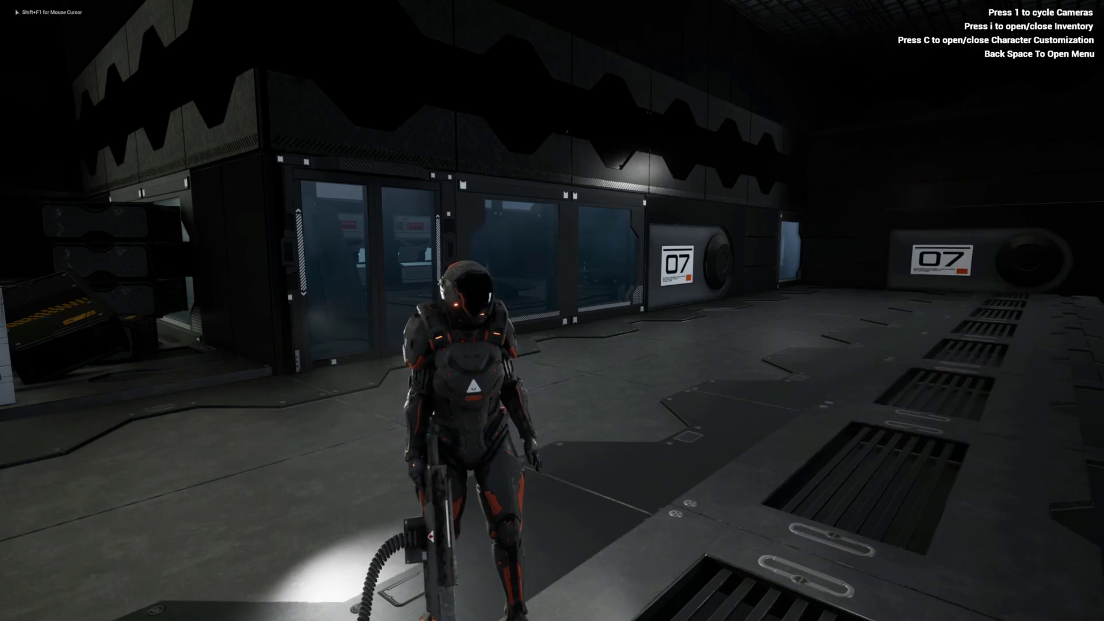
{"action": "key", "text": "Escape"}
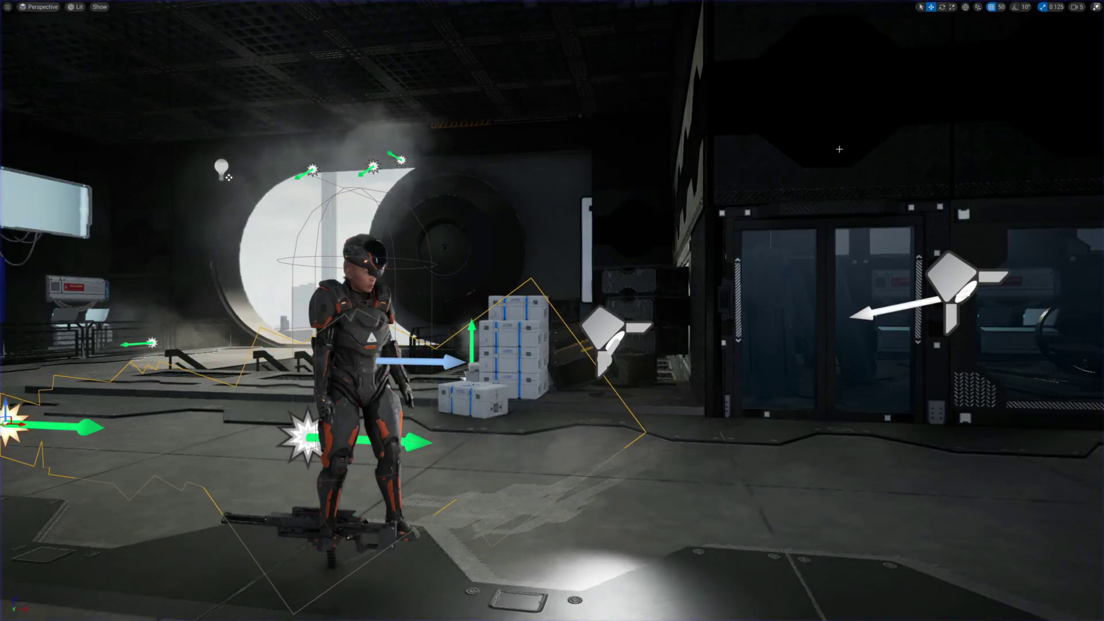
{"action": "key", "text": "alt+Tab"}
{"action": "left_click", "coordinate": [574, 197]}
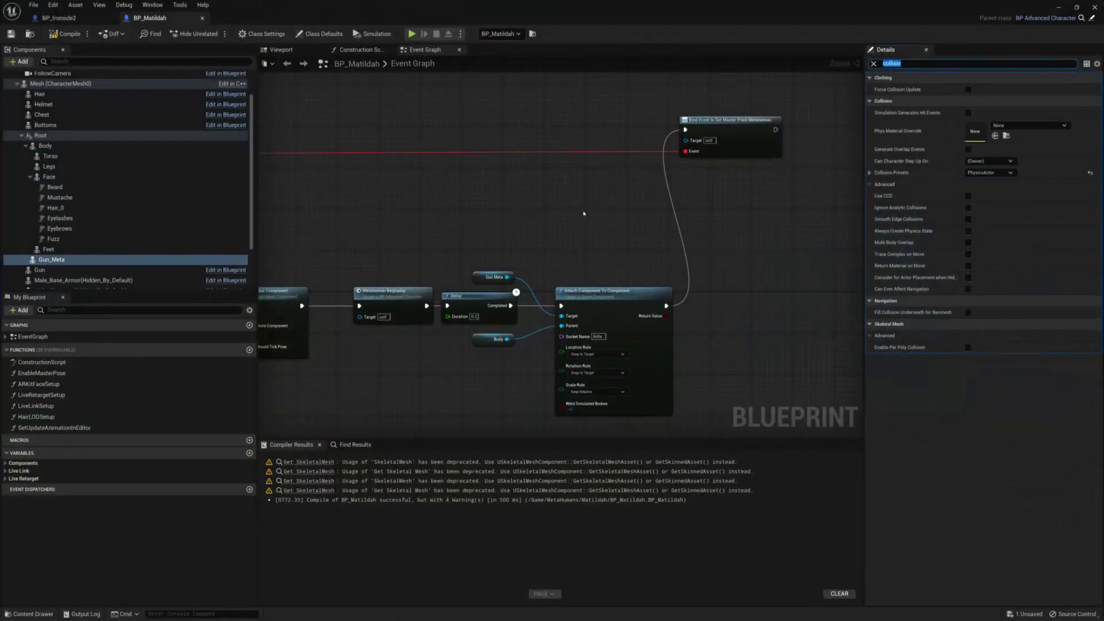
- Select the Body component in BP_Matildah's 3D preview and clear the filter on its properties
{"action": "right_click_drag", "start_coordinate": [553, 379], "coordinate": [487, 317]}
{"action": "left_click", "coordinate": [279, 50]}
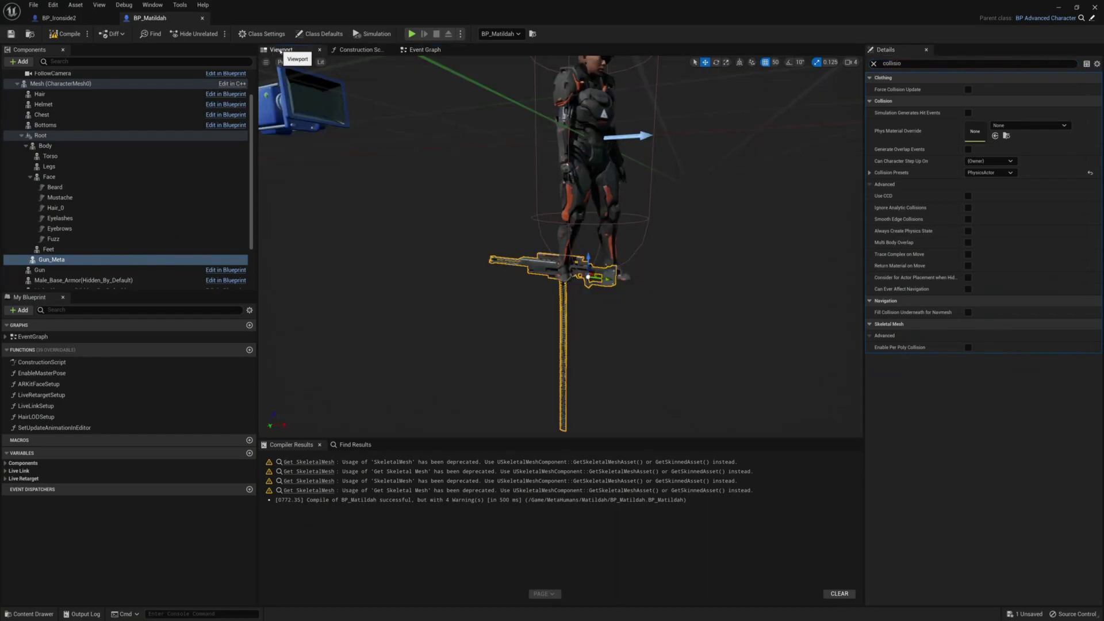
{"action": "right_click_drag", "start_coordinate": [620, 266], "coordinate": [647, 224]}
{"action": "scroll", "coordinate": [455, 277], "scroll_direction": "up", "scroll_amount": 5}
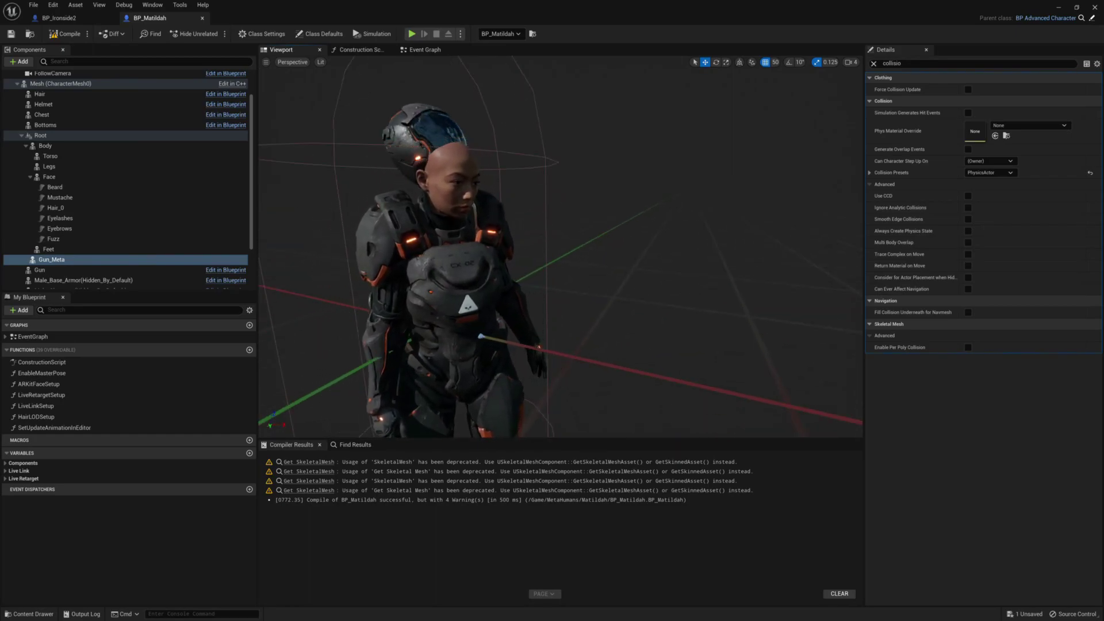
{"action": "left_click", "coordinate": [444, 253]}
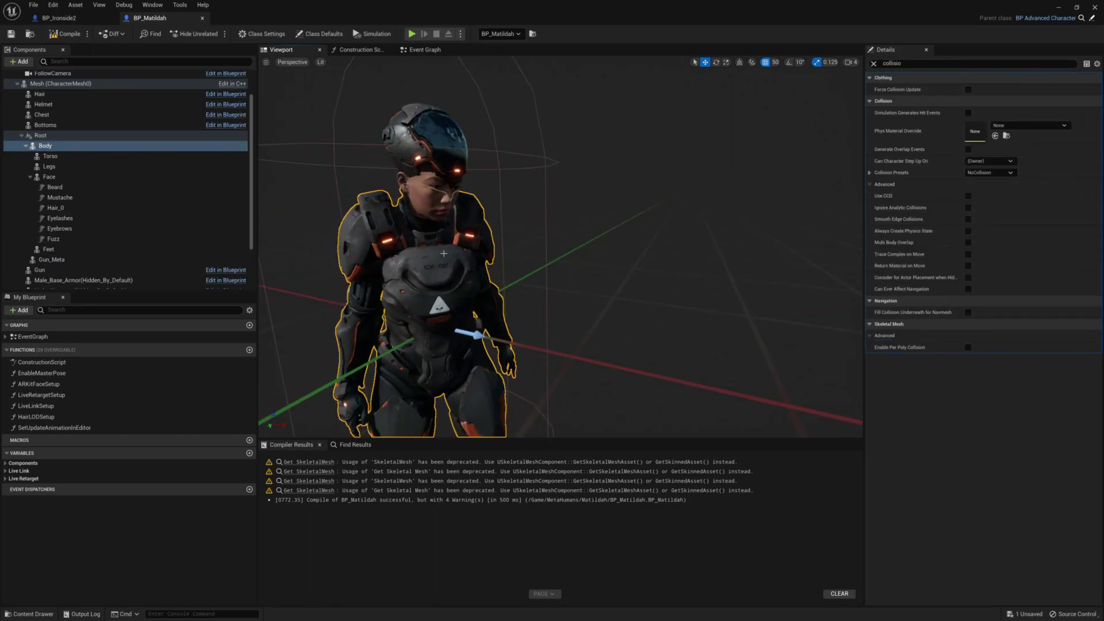
{"action": "left_click", "coordinate": [874, 64]}
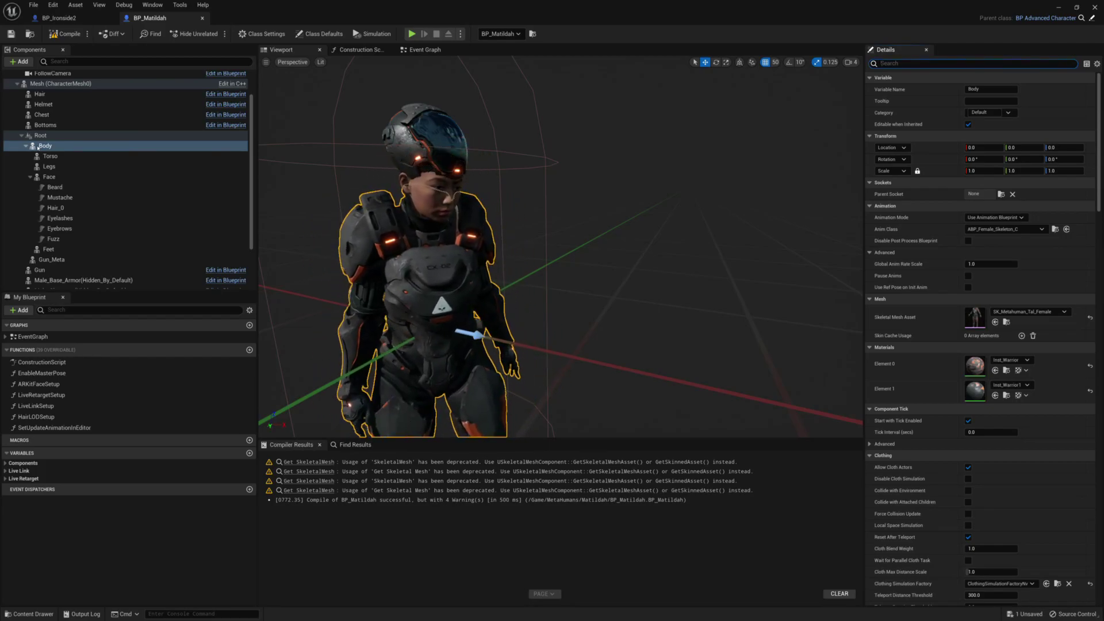
- Filter Body's properties by "visi", turn off Visible and choose Always Tick Pose and Refresh Bones for the anim tick option
{"action": "type", "text": "ini"}
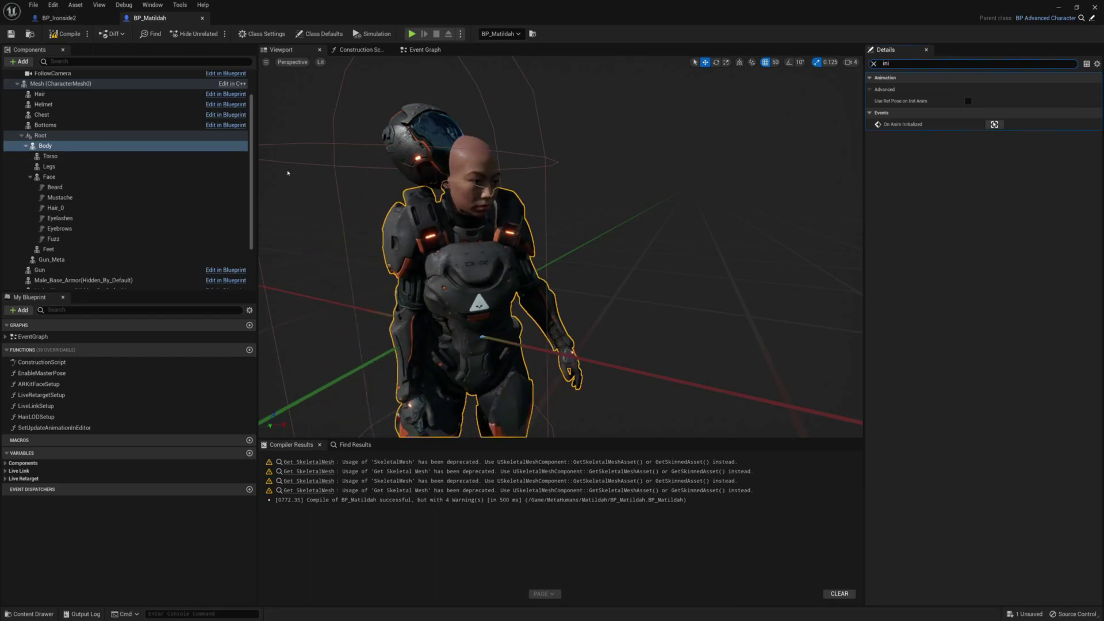
{"action": "key", "text": "BackSpace"}
{"action": "type", "text": "v"}
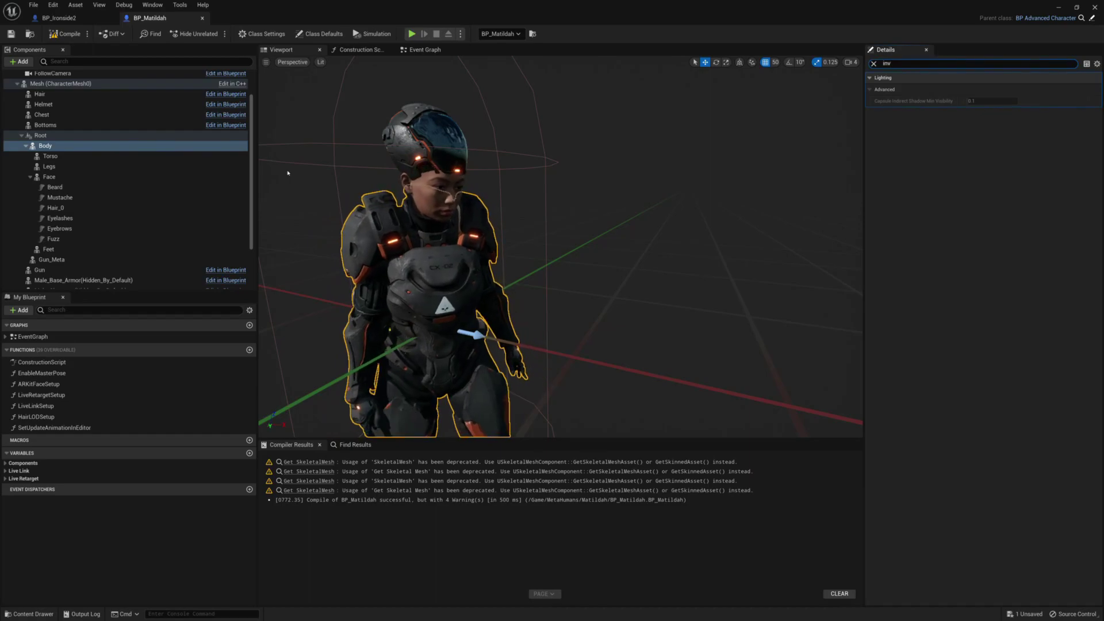
{"action": "type", "text": "visi"}
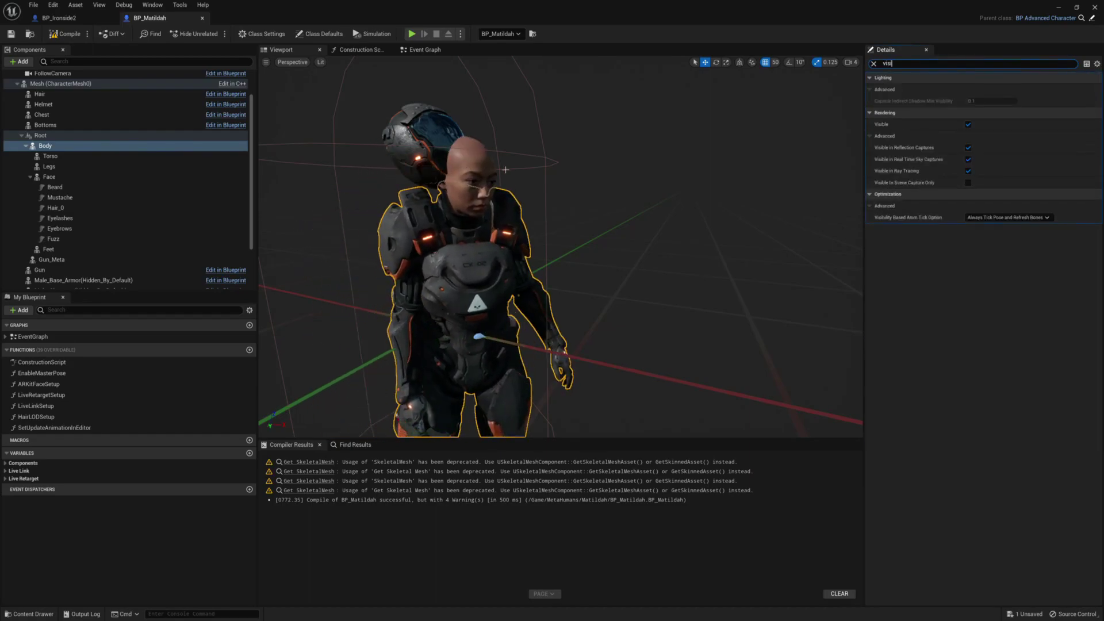
{"action": "left_click", "coordinate": [969, 124]}
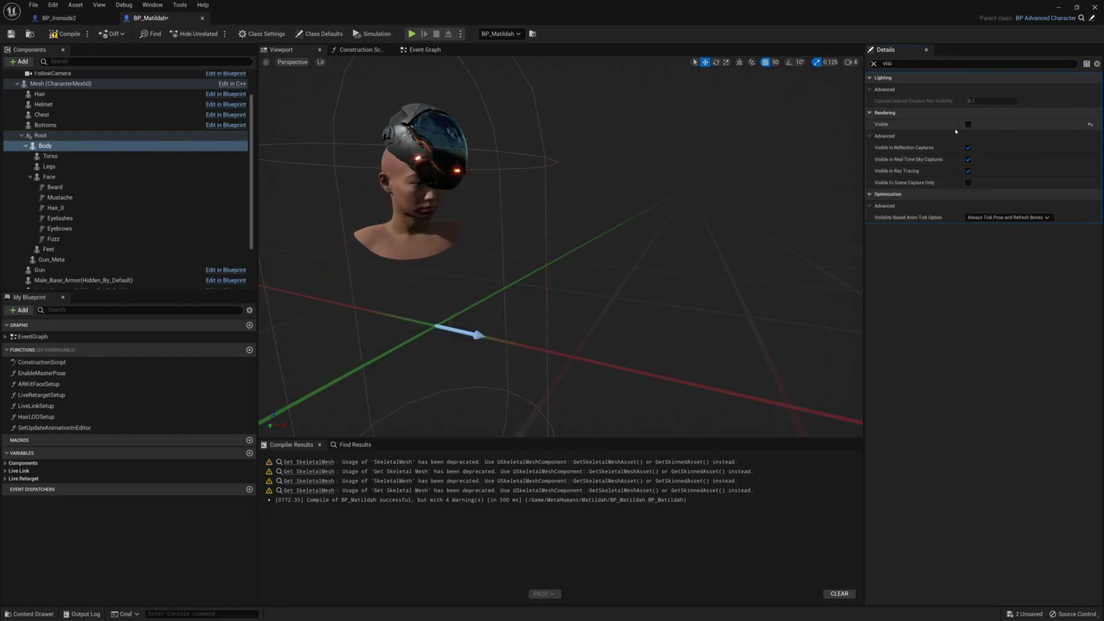
{"action": "left_click", "coordinate": [1013, 218]}
{"action": "left_click", "coordinate": [1007, 227]}
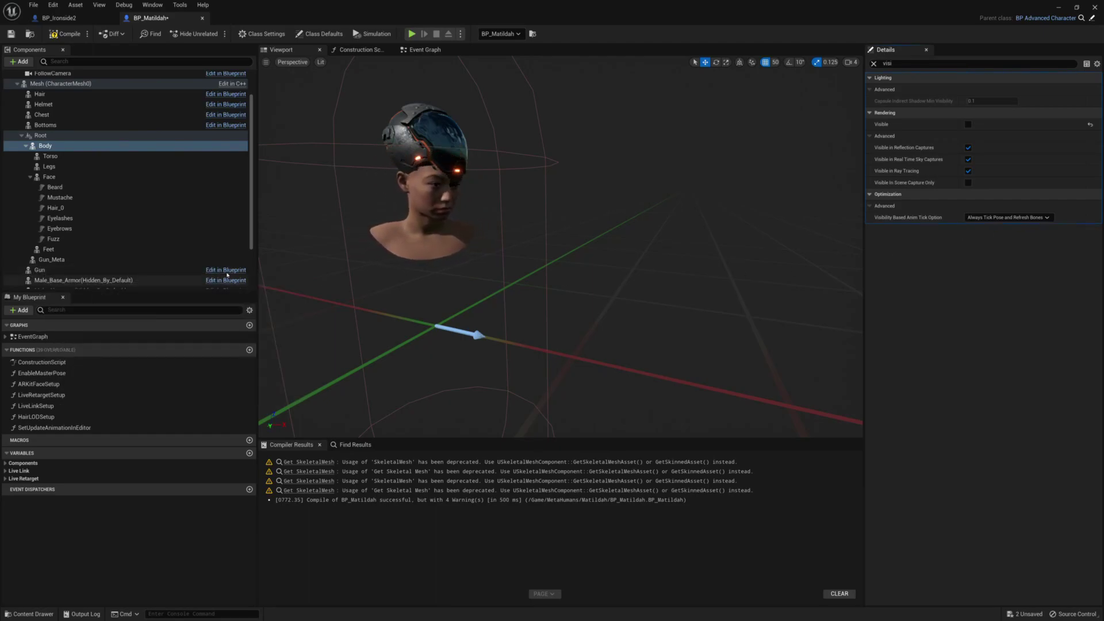
- Select the inherited Base_Armor component and show its full, unfiltered property list down to the Mesh settings
{"action": "scroll", "coordinate": [253, 257], "scroll_direction": "down", "scroll_amount": 2}
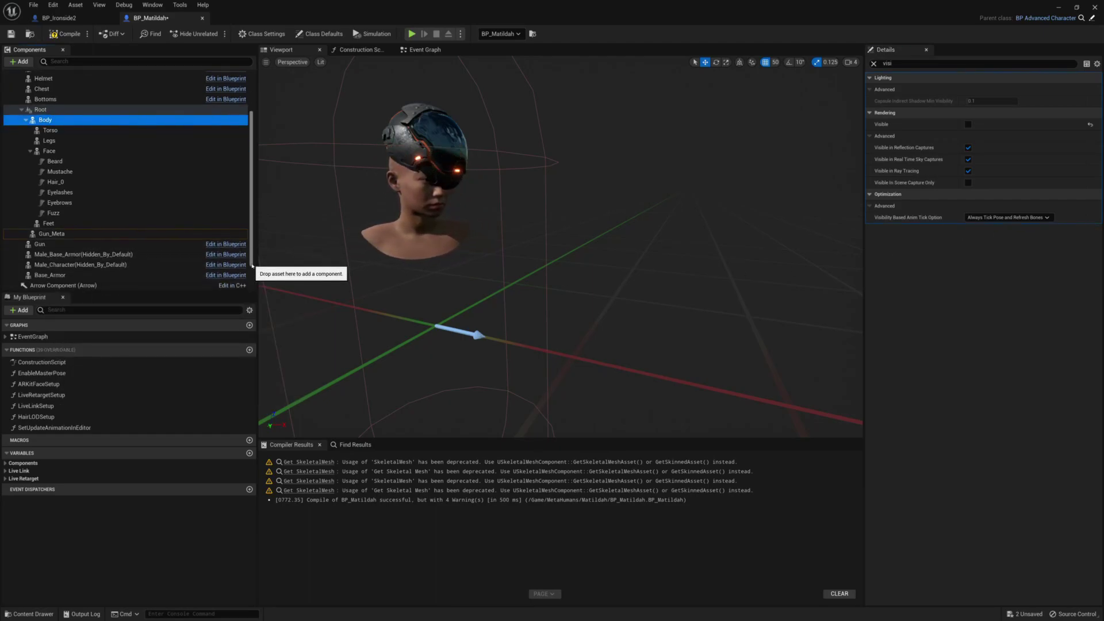
{"action": "left_click", "coordinate": [70, 276]}
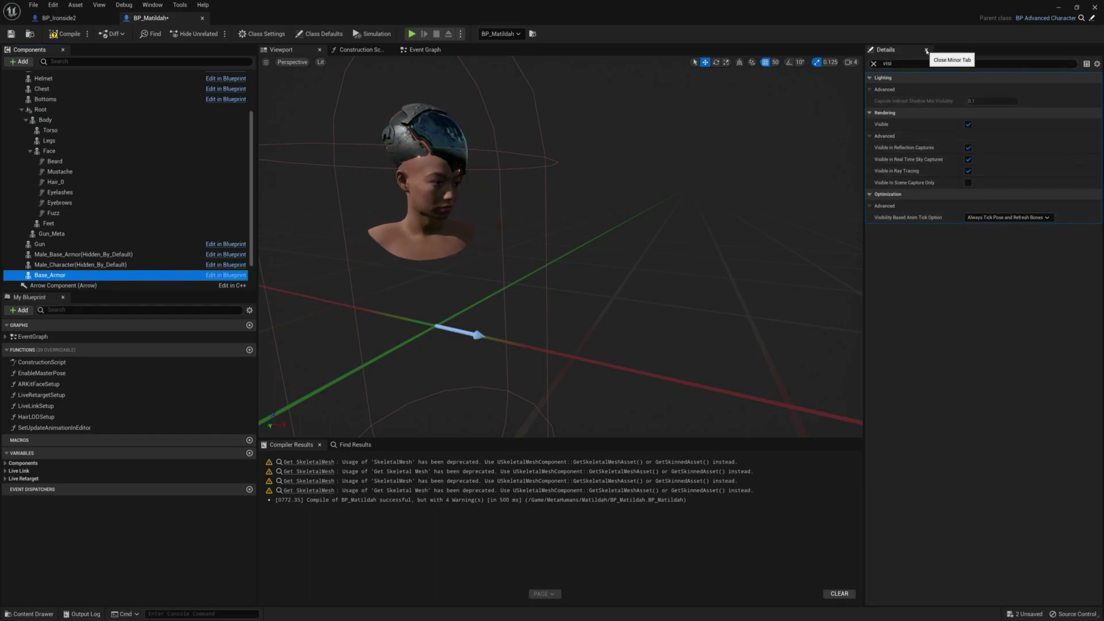
{"action": "left_click", "coordinate": [926, 50]}
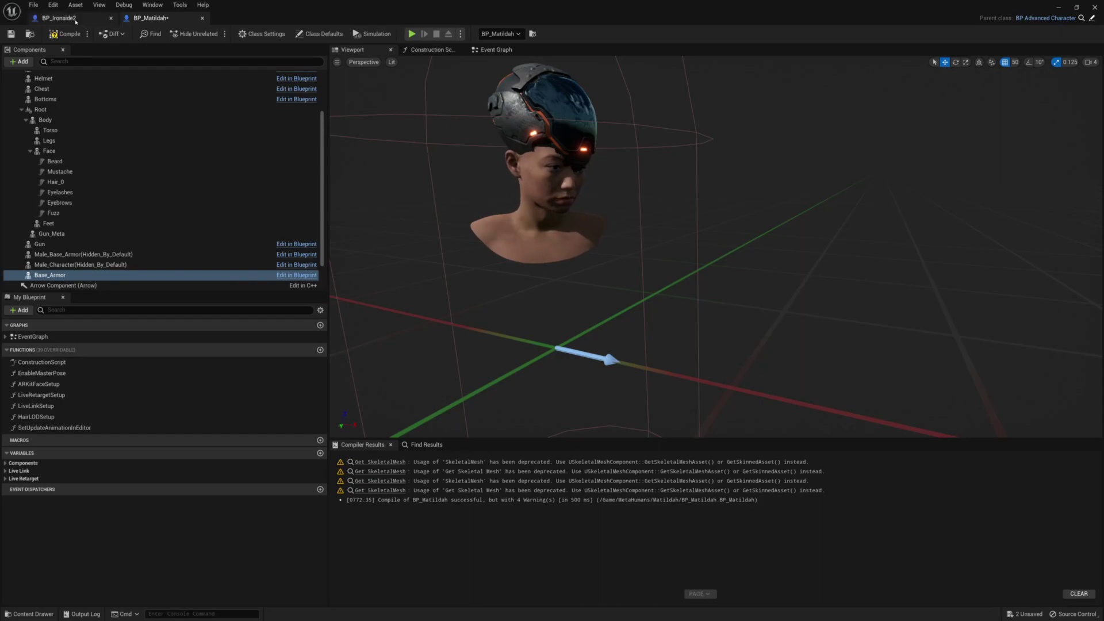
{"action": "left_click", "coordinate": [152, 4]}
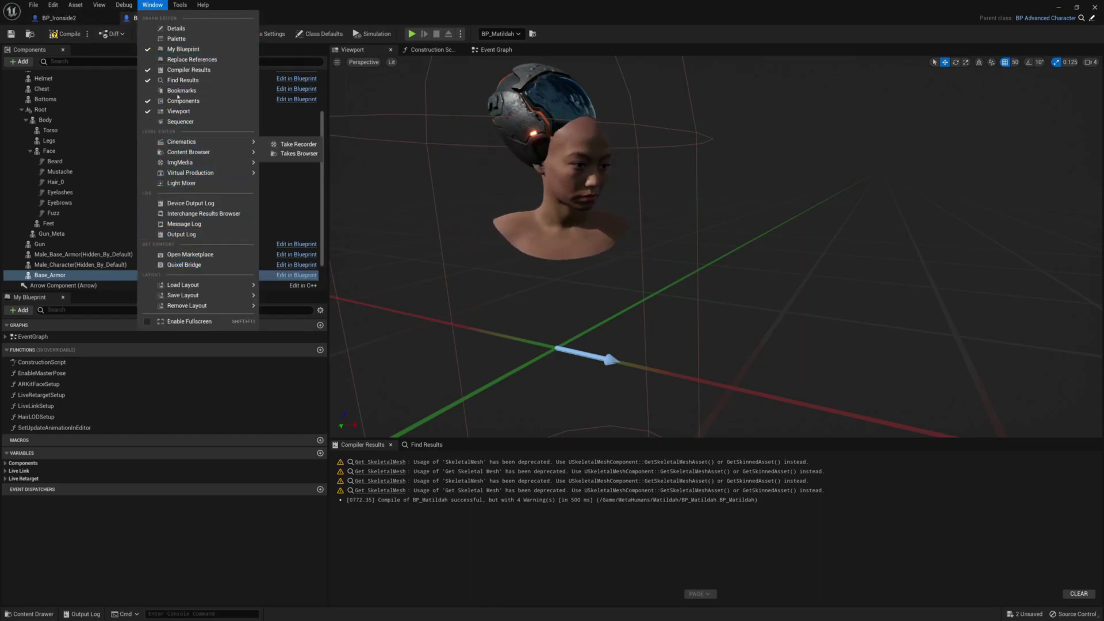
{"action": "left_click", "coordinate": [176, 28]}
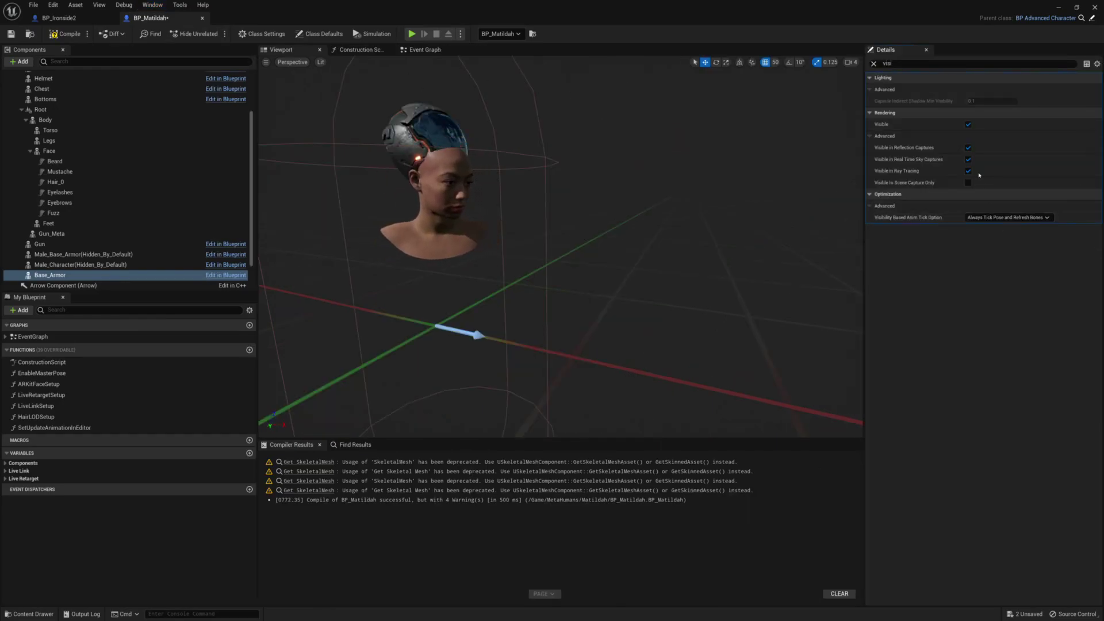
{"action": "left_click", "coordinate": [873, 64]}
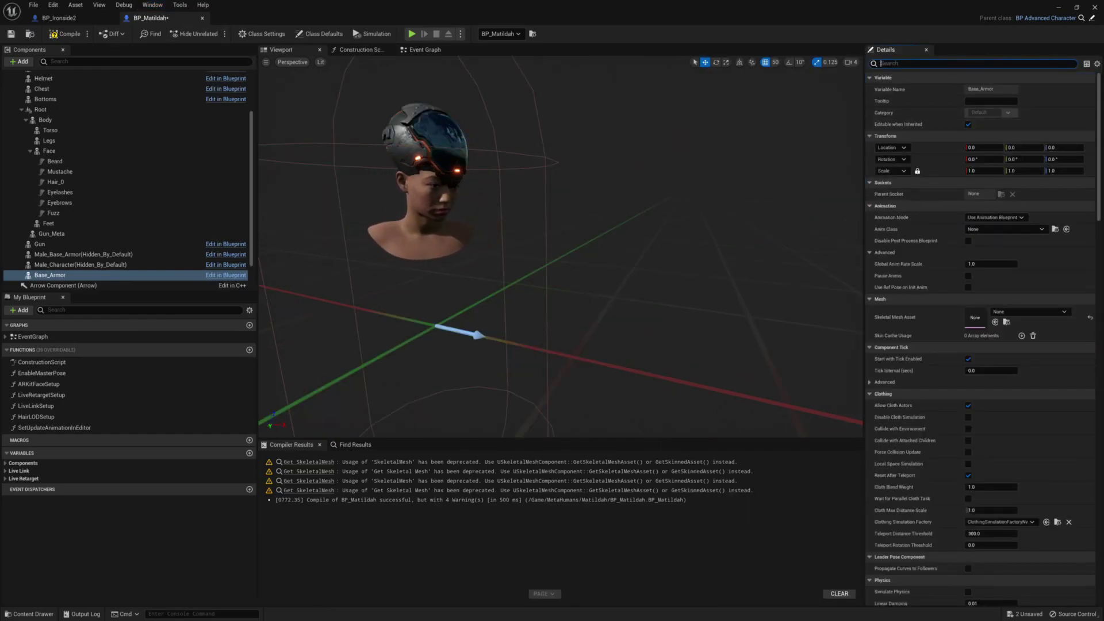
{"action": "scroll", "coordinate": [941, 270], "scroll_direction": "down", "scroll_amount": 2}
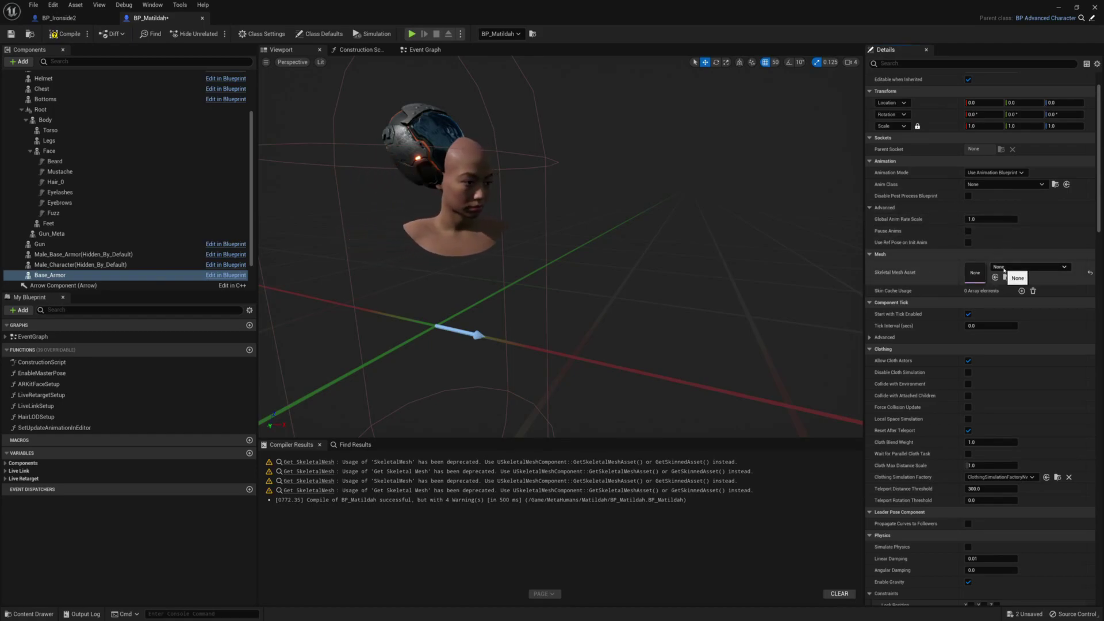
- Search the skeletal meshes for "tal me fe" and assign SK_Metahuman_Tal_Female as Base_Armor's Skeletal Mesh Asset
{"action": "left_click", "coordinate": [1004, 268]}
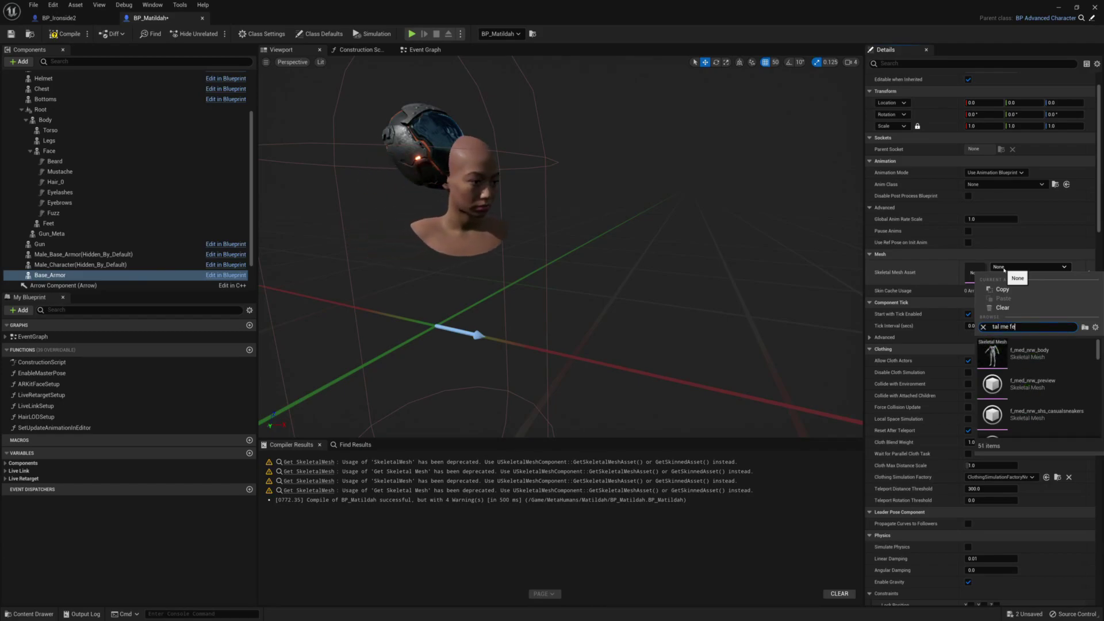
{"action": "left_click_drag", "start_coordinate": [1099, 353], "coordinate": [1100, 423]}
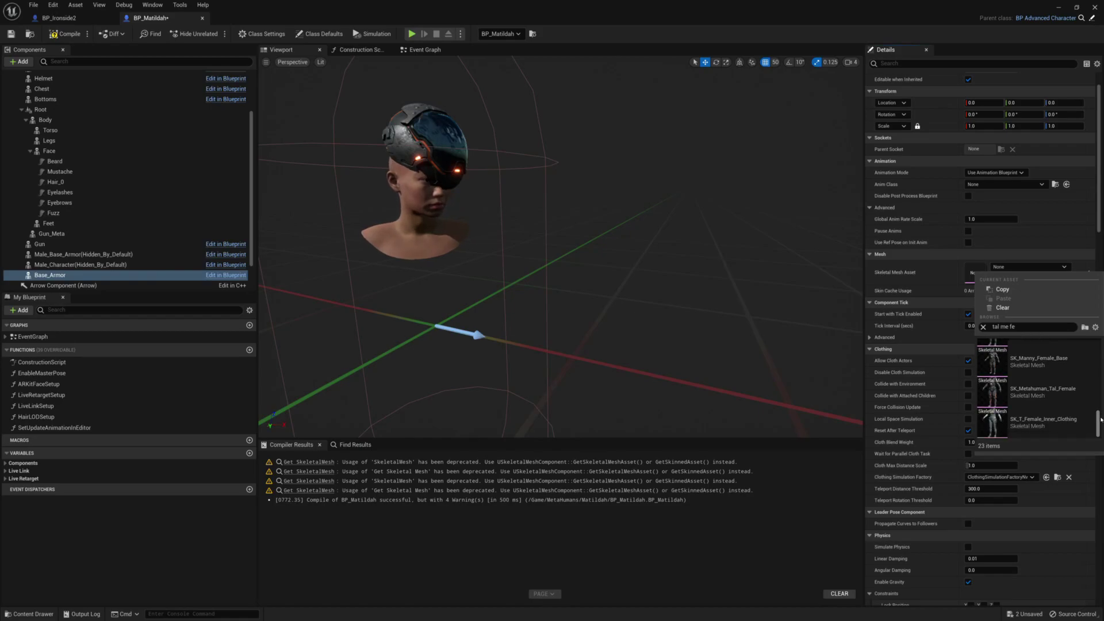
{"action": "left_click", "coordinate": [1033, 393]}
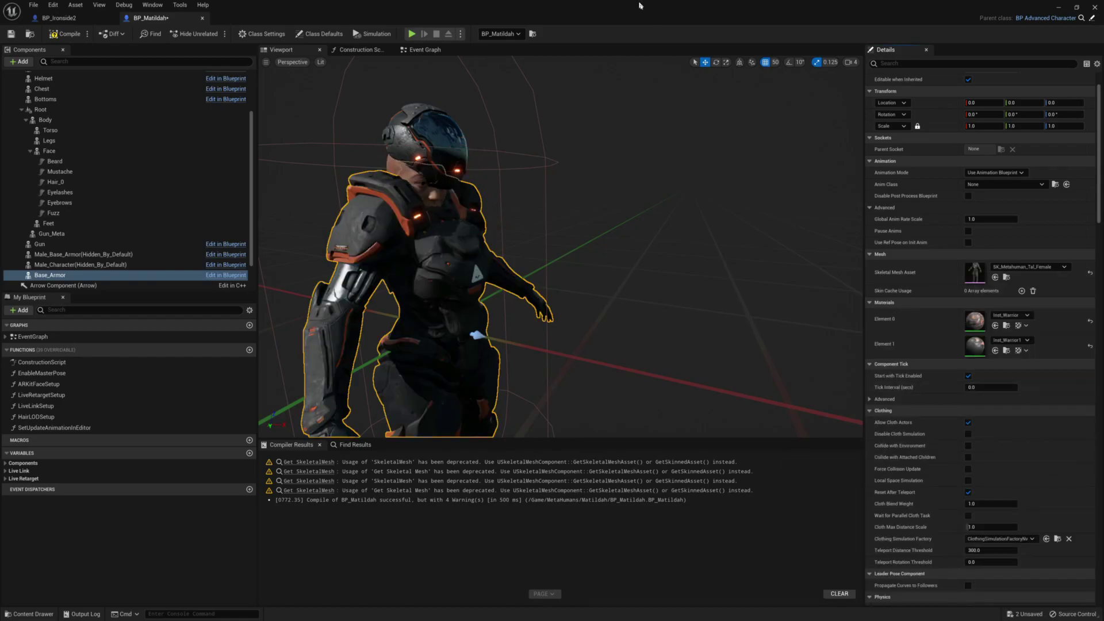
- Locate SK_Metahuman_Tal_Female in Sci_Fi_Warriors/Skeletal_Meshes/Metahuman_Tall_Medium_Female and apply that asset to Base_Armor's skeletal mesh
{"action": "left_click", "coordinate": [1076, 7]}
{"action": "key", "text": "F11"}
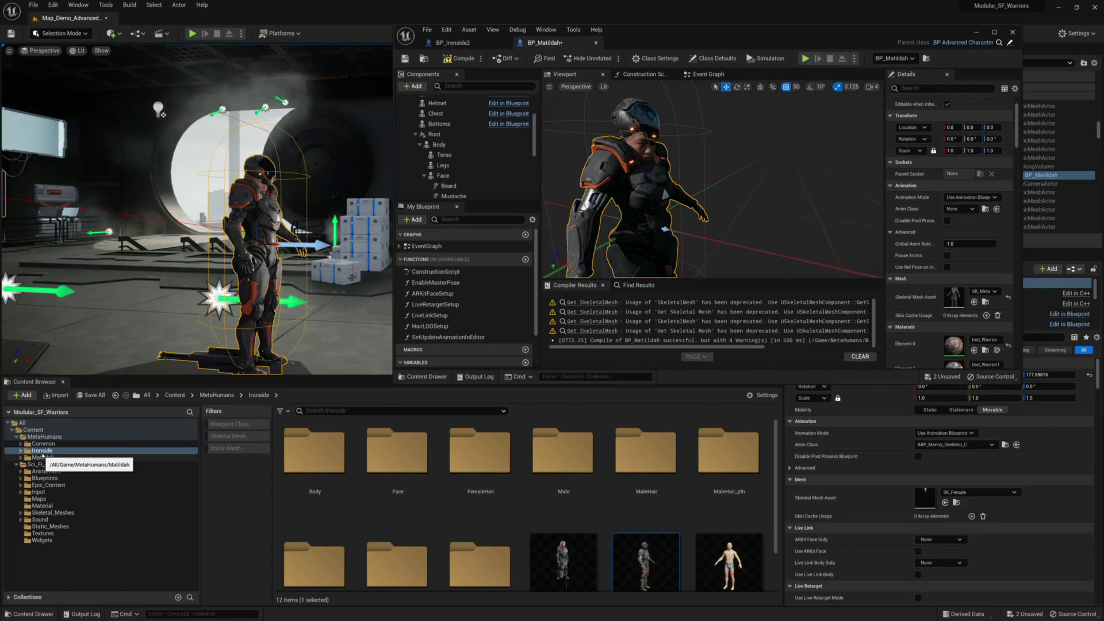
{"action": "left_click", "coordinate": [51, 513]}
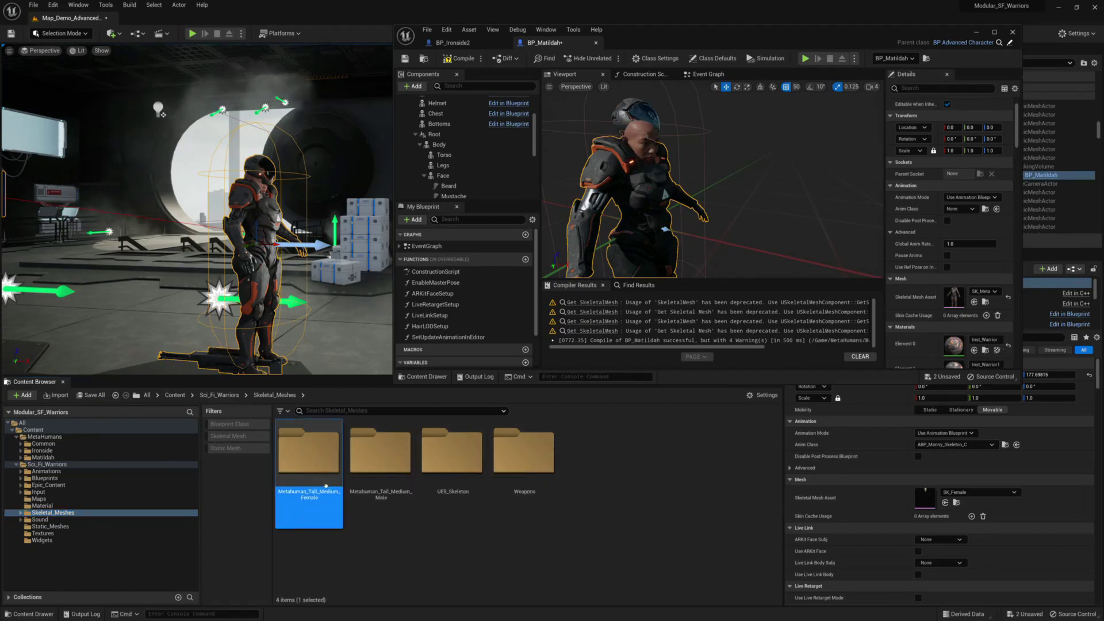
{"action": "left_click", "coordinate": [300, 474]}
{"action": "double_click", "coordinate": [299, 473]}
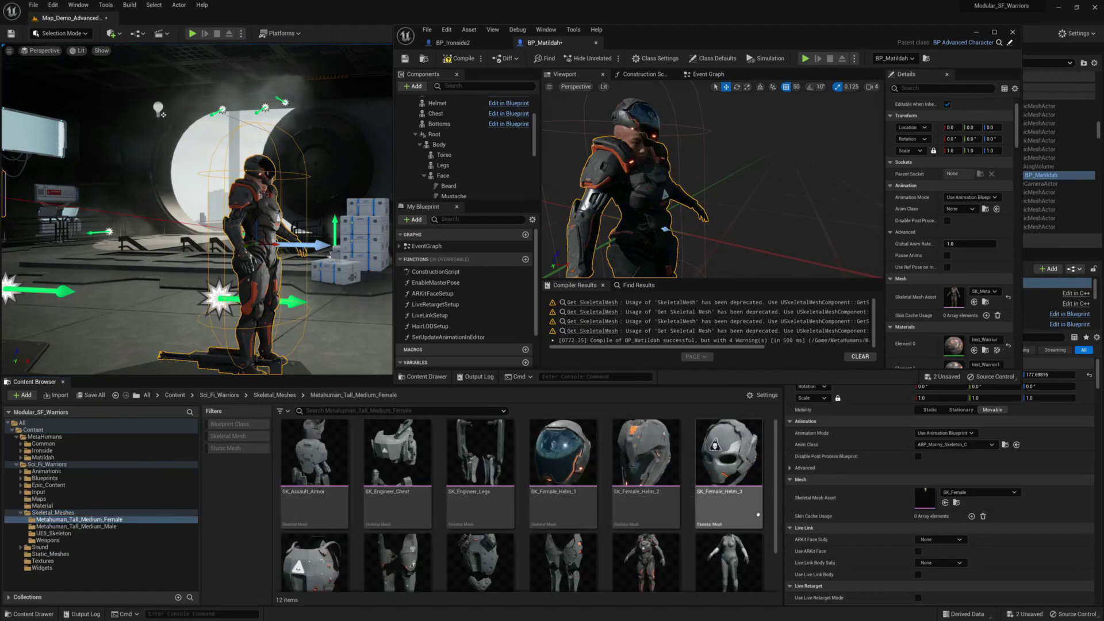
{"action": "left_click", "coordinate": [649, 564]}
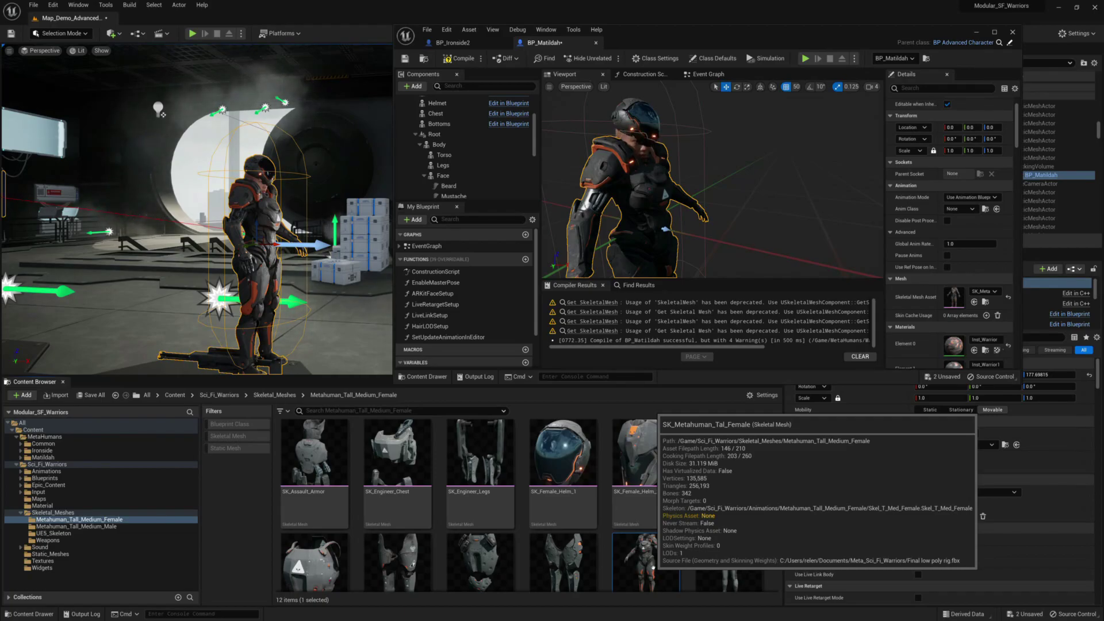
{"action": "left_click", "coordinate": [974, 302]}
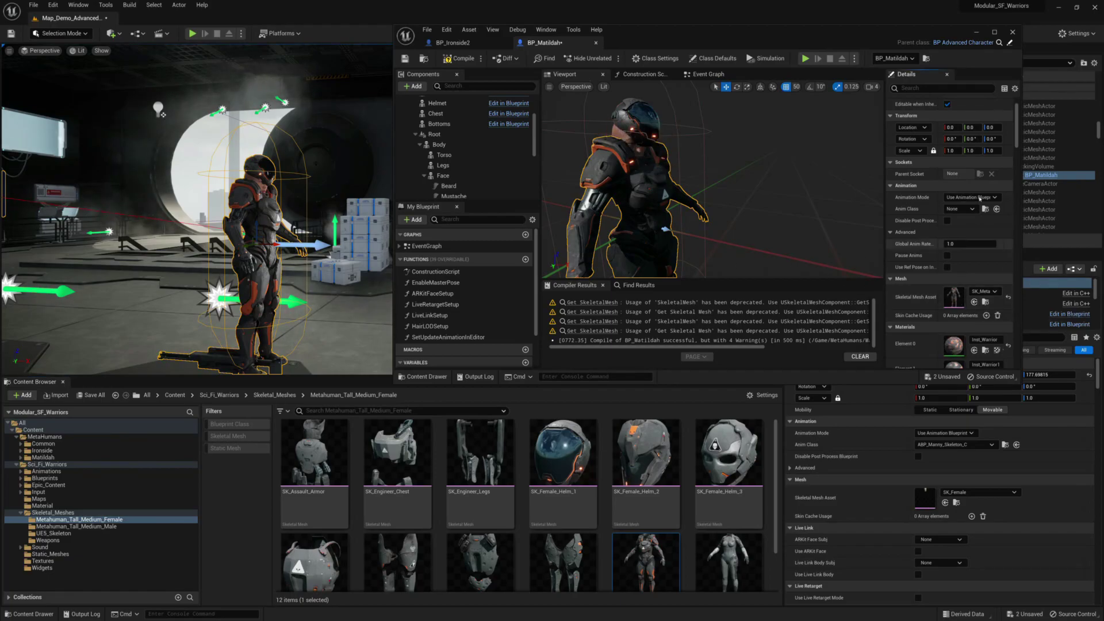
- Compile BP_Matildah and open its Event Graph
{"action": "left_click", "coordinate": [463, 60]}
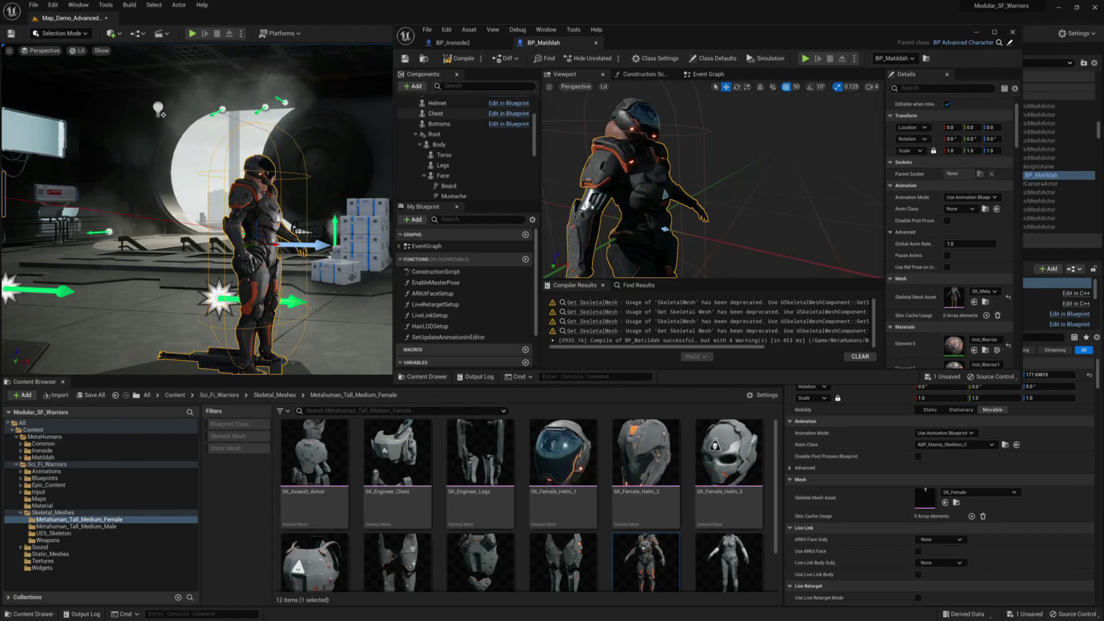
{"action": "left_click", "coordinate": [708, 79]}
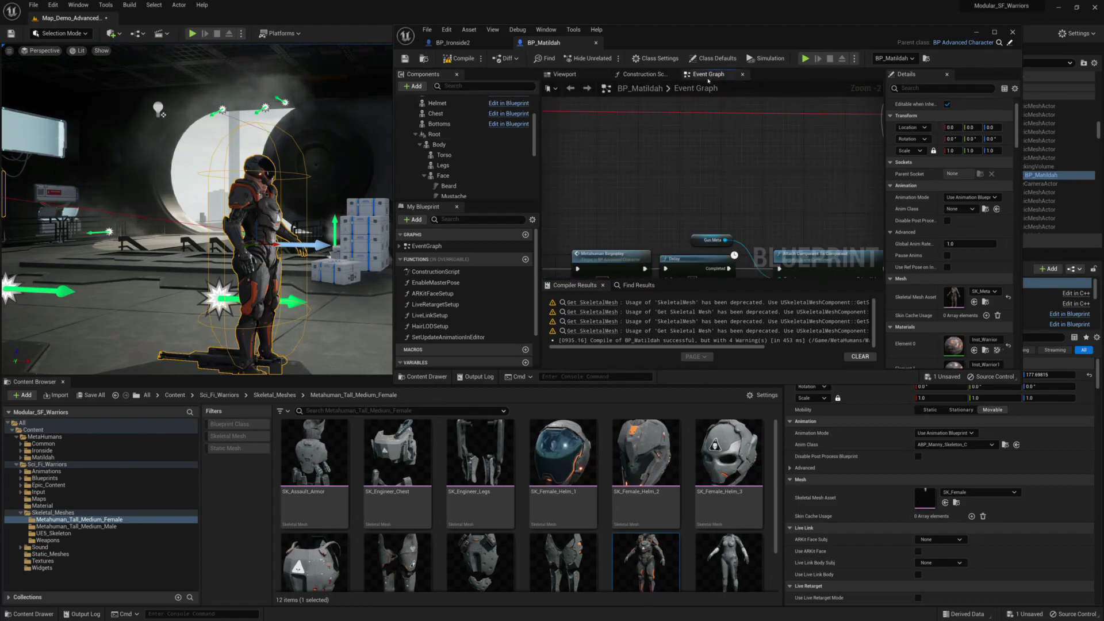
- Delete the Base Armor node, add a fresh Base_Armor reference wired to Set Leader Pose Component's Target, and compile BP_Matildah
{"action": "double_click", "coordinate": [711, 40]}
{"action": "right_click_drag", "start_coordinate": [673, 269], "coordinate": [1103, 196]}
{"action": "right_click_drag", "start_coordinate": [654, 248], "coordinate": [638, 241]}
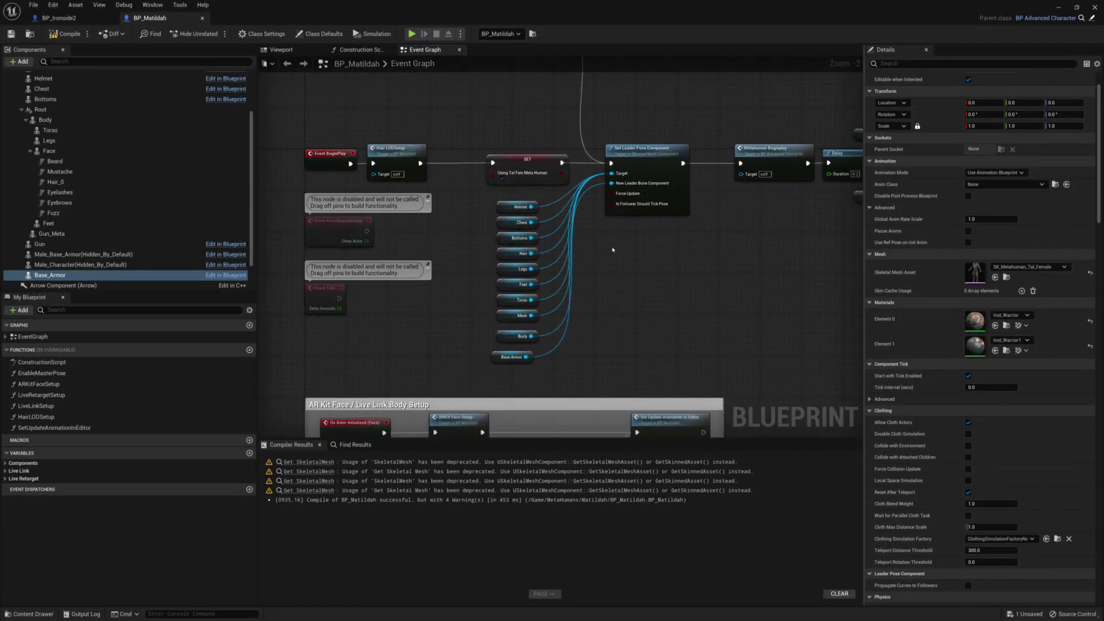
{"action": "left_click_drag", "start_coordinate": [505, 355], "coordinate": [508, 353]}
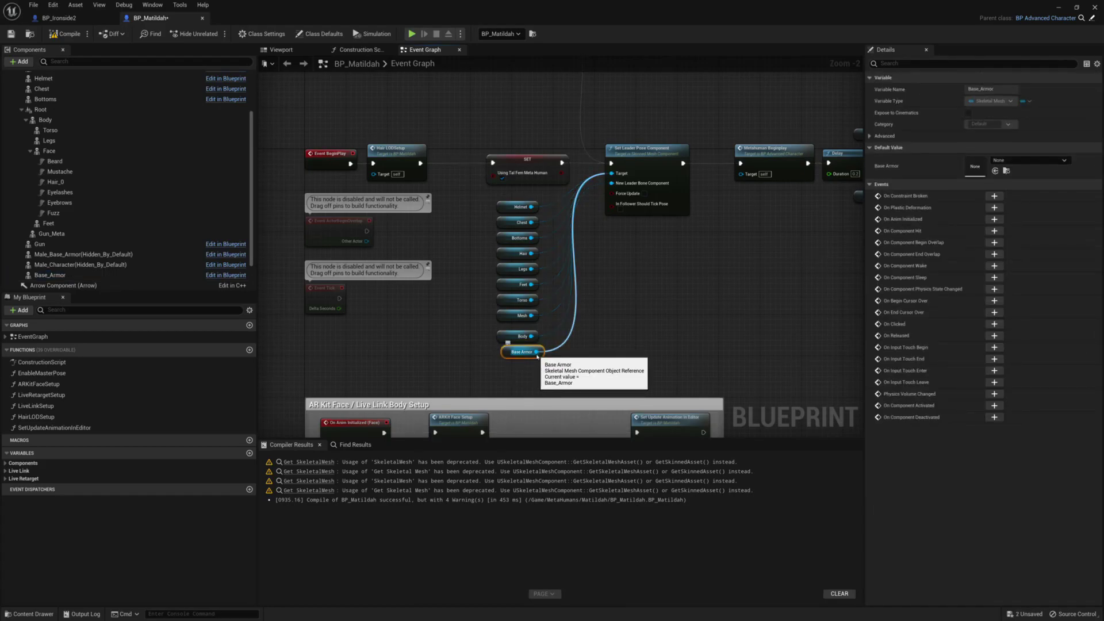
{"action": "key", "text": "ctrl+z"}
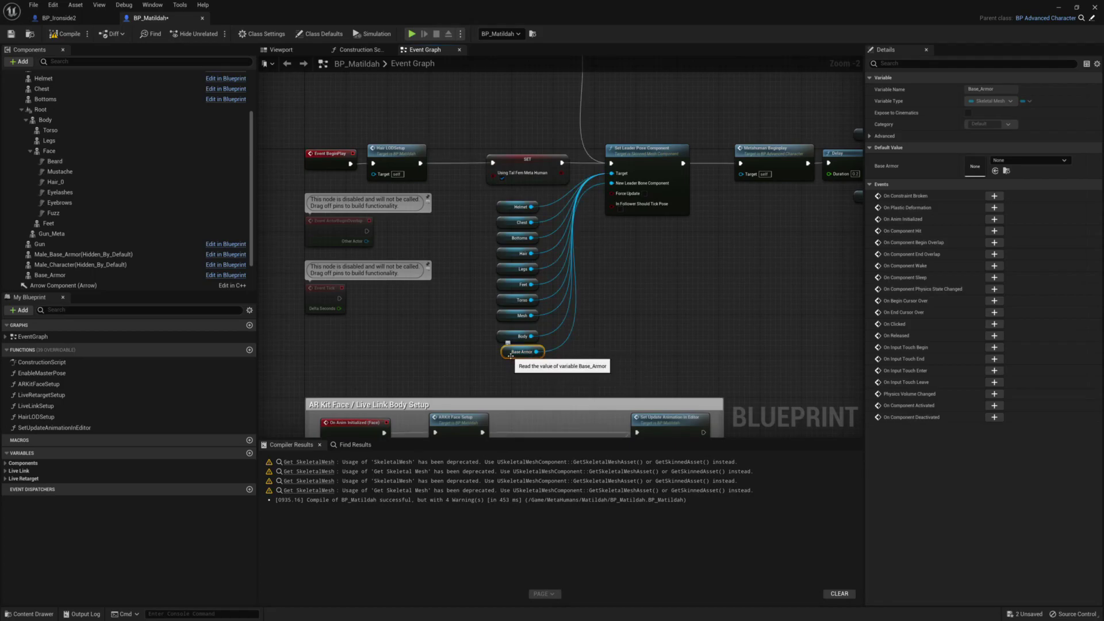
{"action": "key", "text": "Delete"}
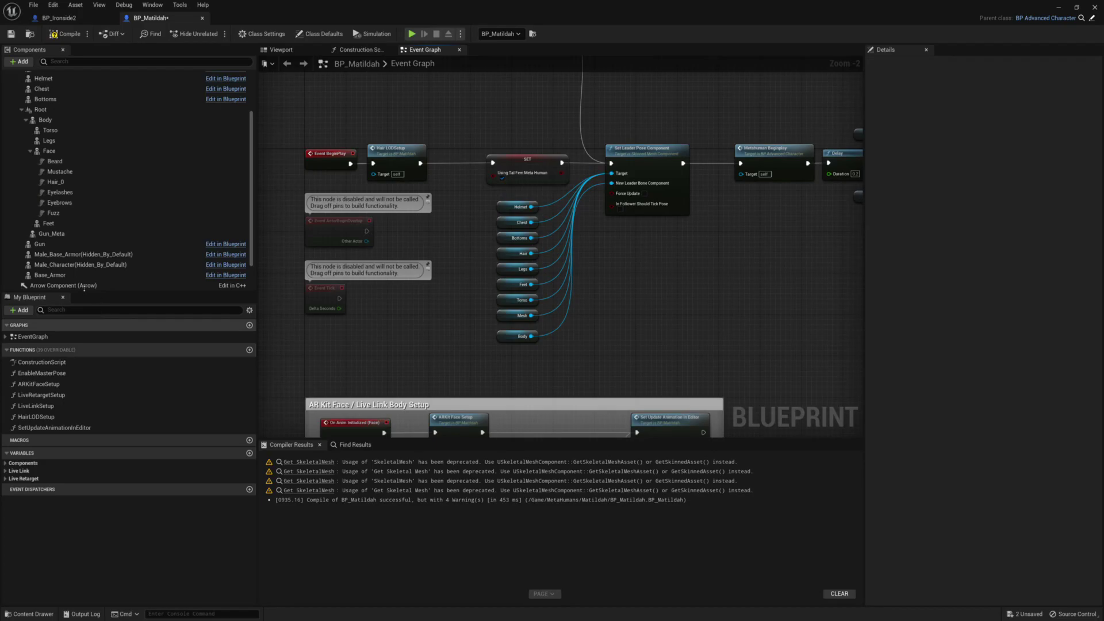
{"action": "left_click_drag", "start_coordinate": [50, 275], "coordinate": [619, 174]}
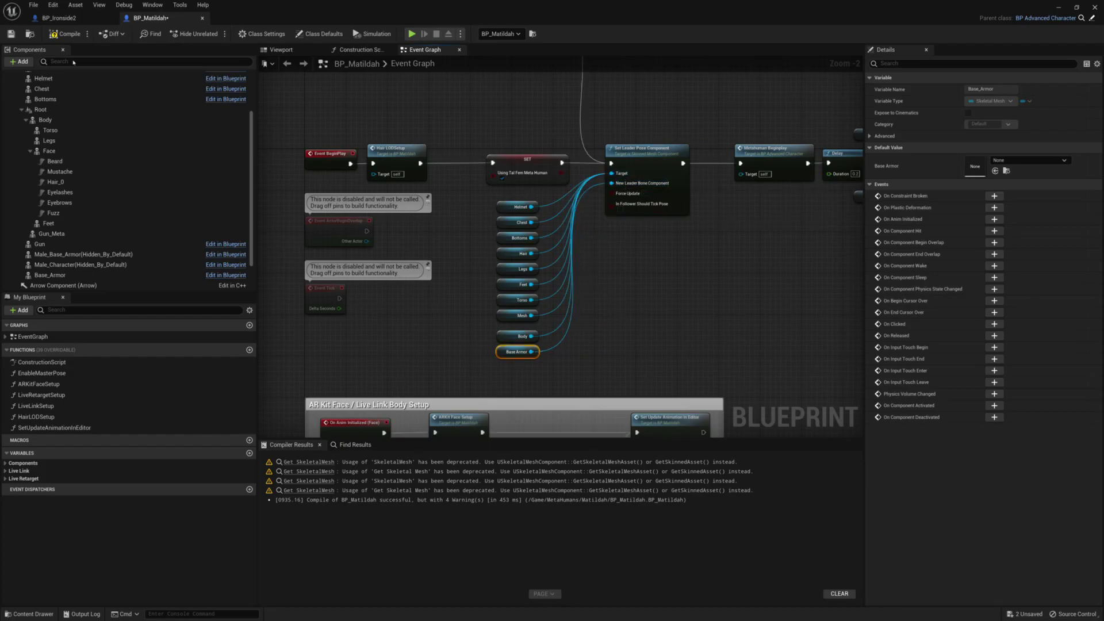
{"action": "left_click", "coordinate": [66, 34]}
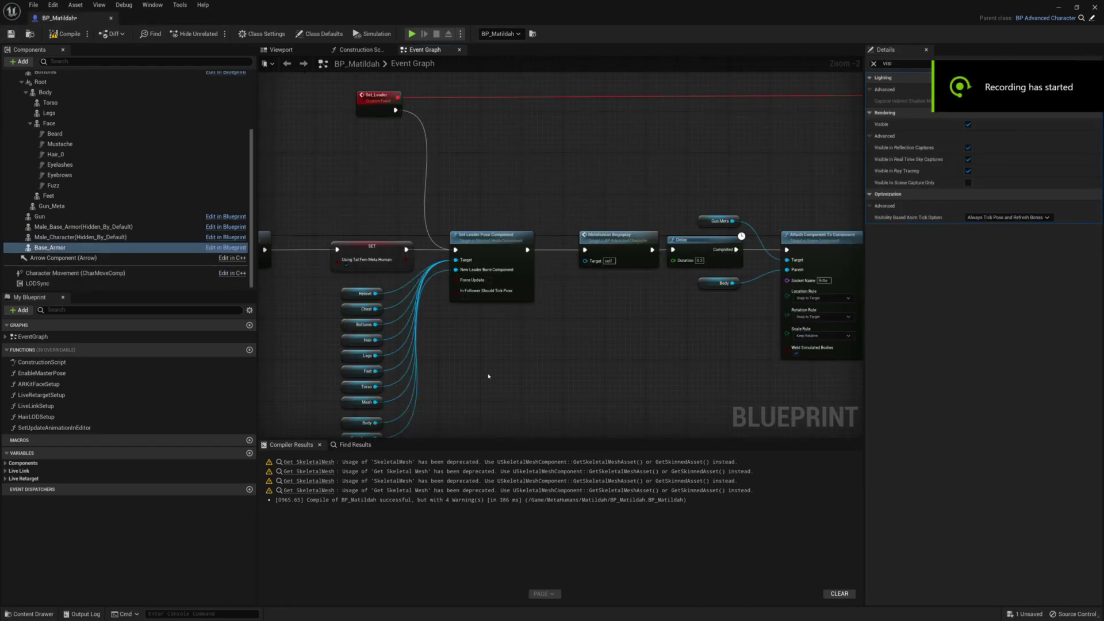
- Rewire the BeginPlay chain so Metahuman Beginplay runs between Hair LODSetup and the SET node, with Set Leader Pose Component leading into Delay
{"action": "right_click", "coordinate": [489, 363]}
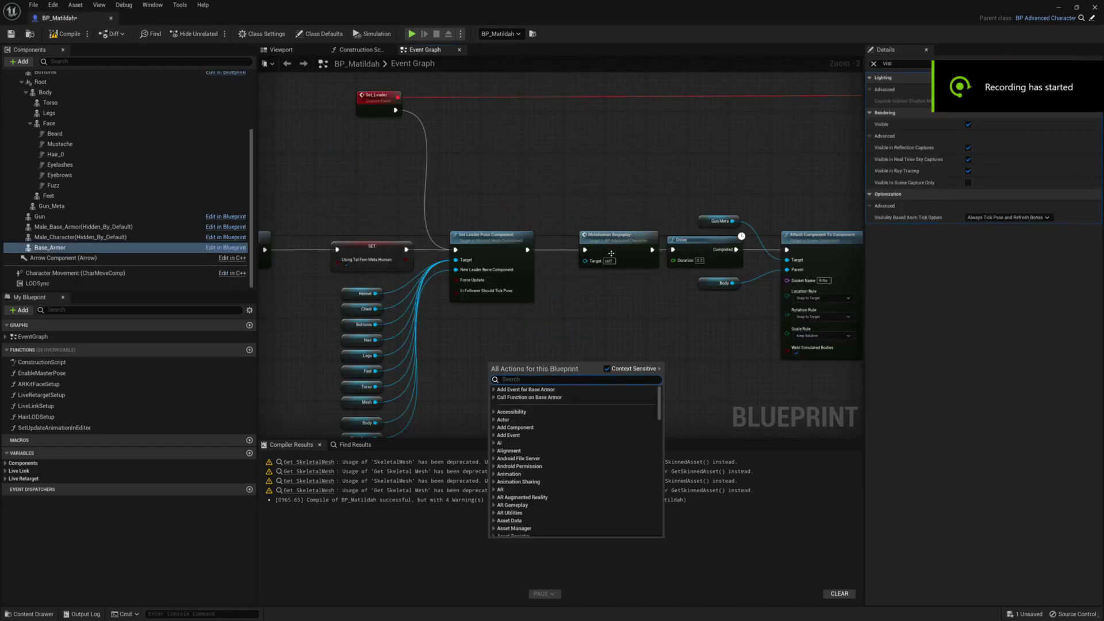
{"action": "left_click", "coordinate": [609, 237]}
{"action": "right_click_drag", "start_coordinate": [561, 354], "coordinate": [560, 311]}
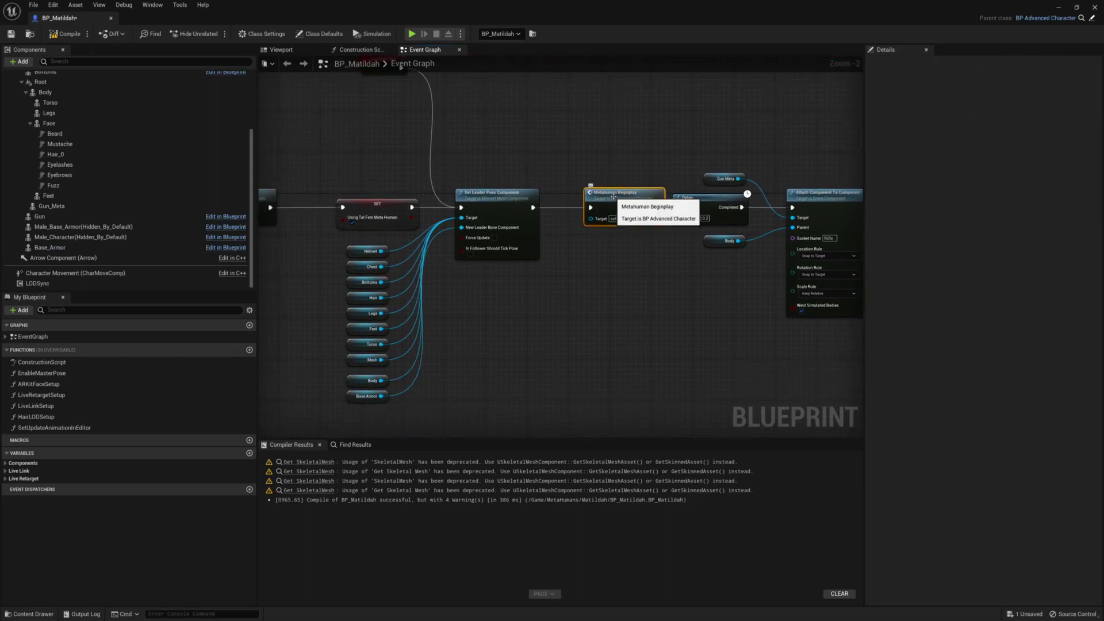
{"action": "left_click_drag", "start_coordinate": [618, 206], "coordinate": [307, 140]}
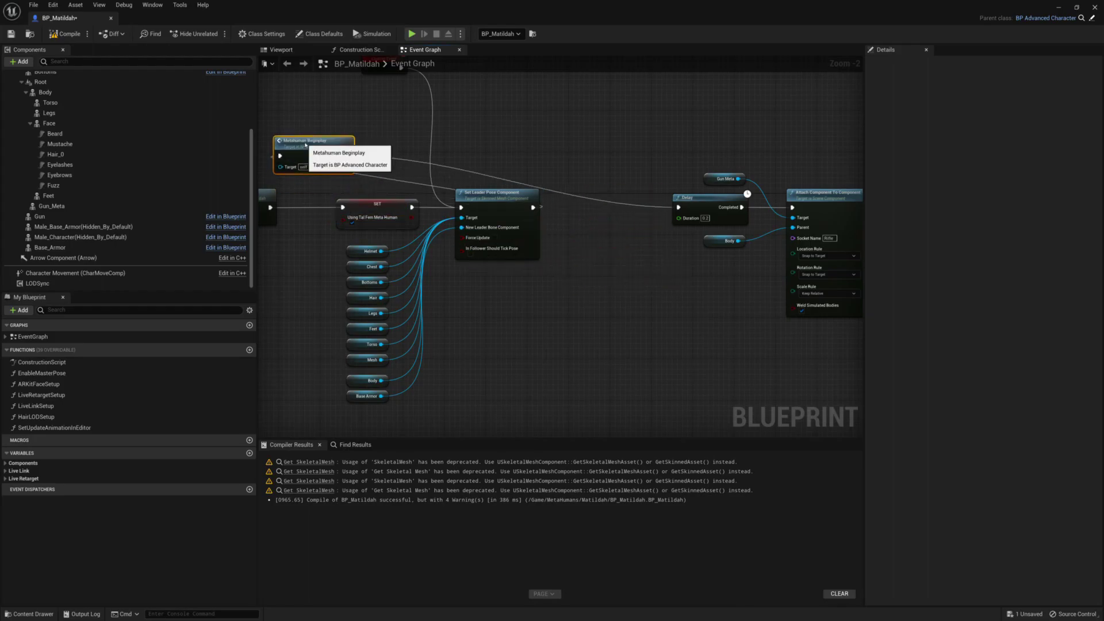
{"action": "left_click_drag", "start_coordinate": [271, 207], "coordinate": [282, 156]}
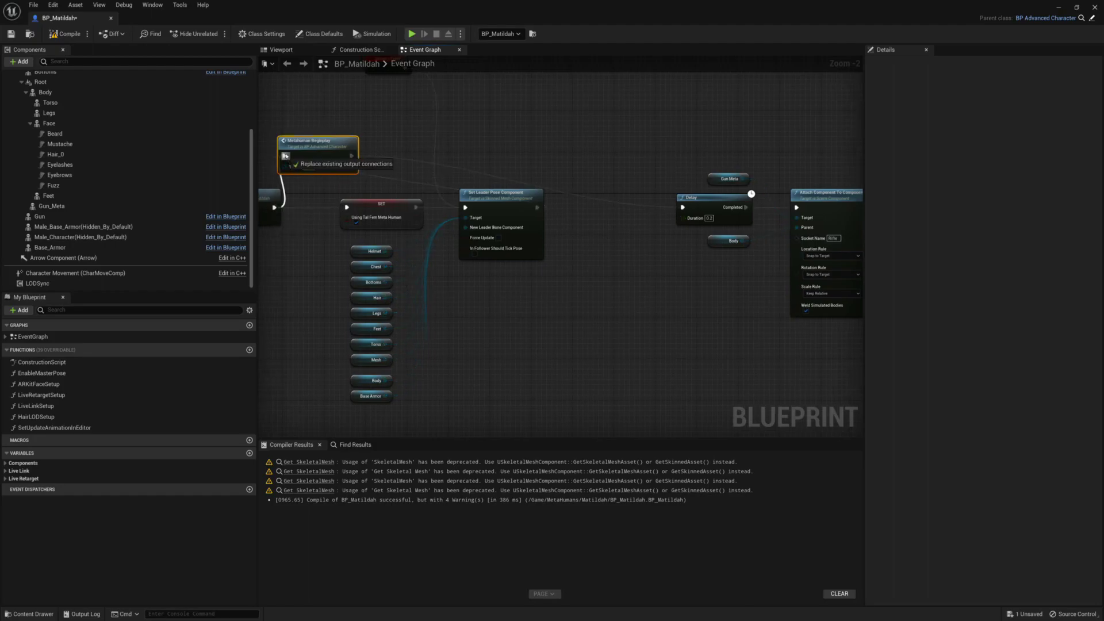
{"action": "left_click_drag", "start_coordinate": [350, 155], "coordinate": [412, 205]}
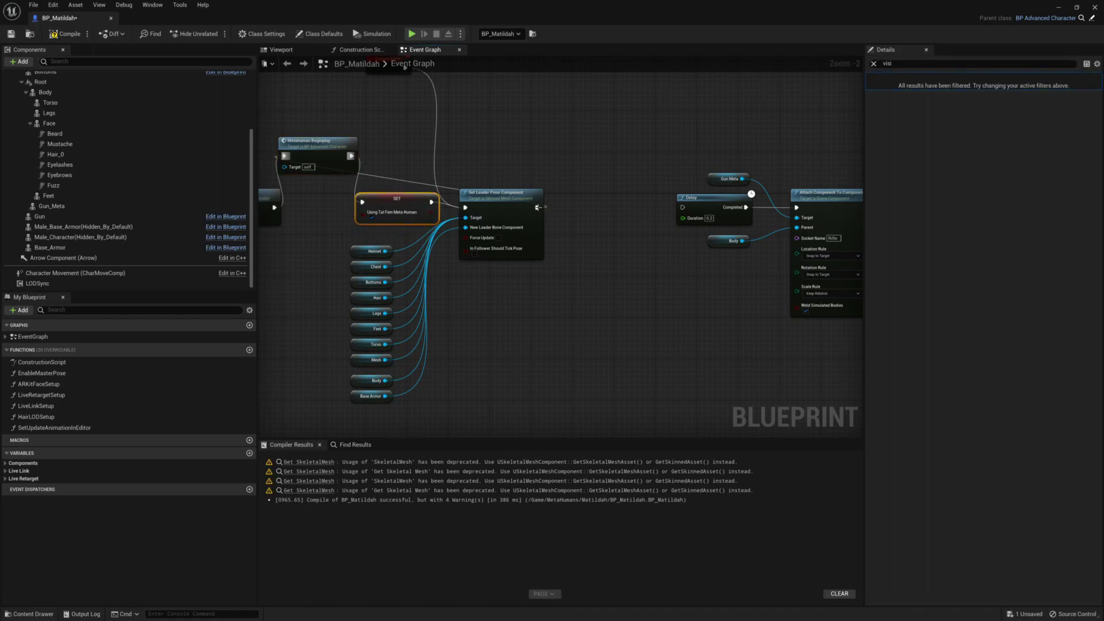
{"action": "left_click_drag", "start_coordinate": [538, 208], "coordinate": [683, 207]}
- Tidy the layout of the Event BeginPlay, Hair LODSetup and Set Leader Pose Component nodes and compile BP_Matildah
{"action": "right_click_drag", "start_coordinate": [351, 154], "coordinate": [516, 120]}
{"action": "left_click_drag", "start_coordinate": [347, 149], "coordinate": [385, 106]}
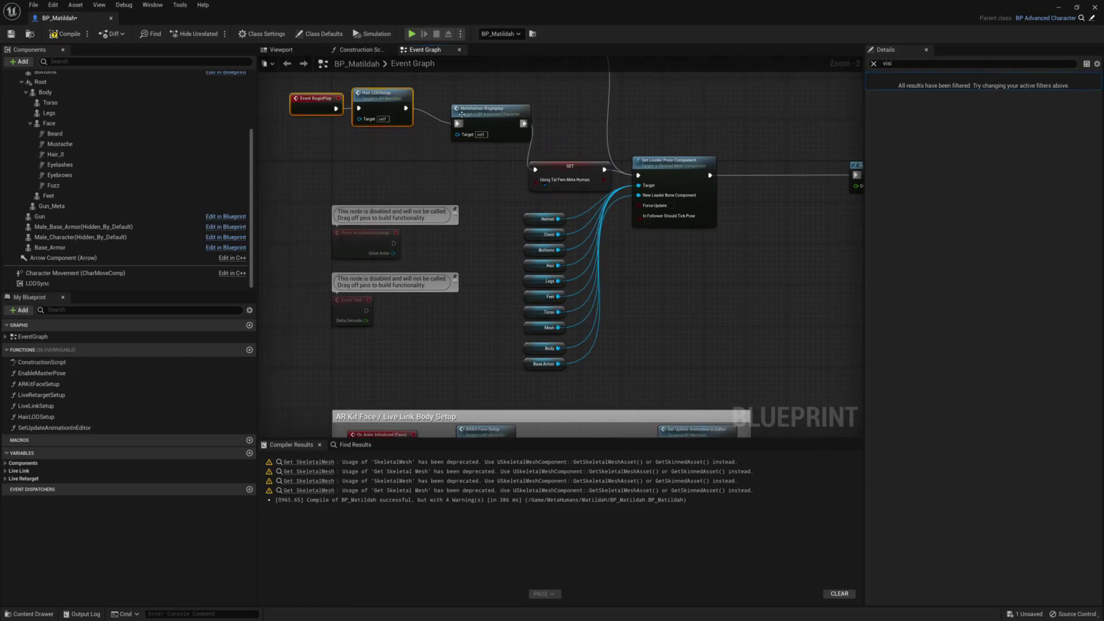
{"action": "left_click_drag", "start_coordinate": [460, 114], "coordinate": [470, 119]}
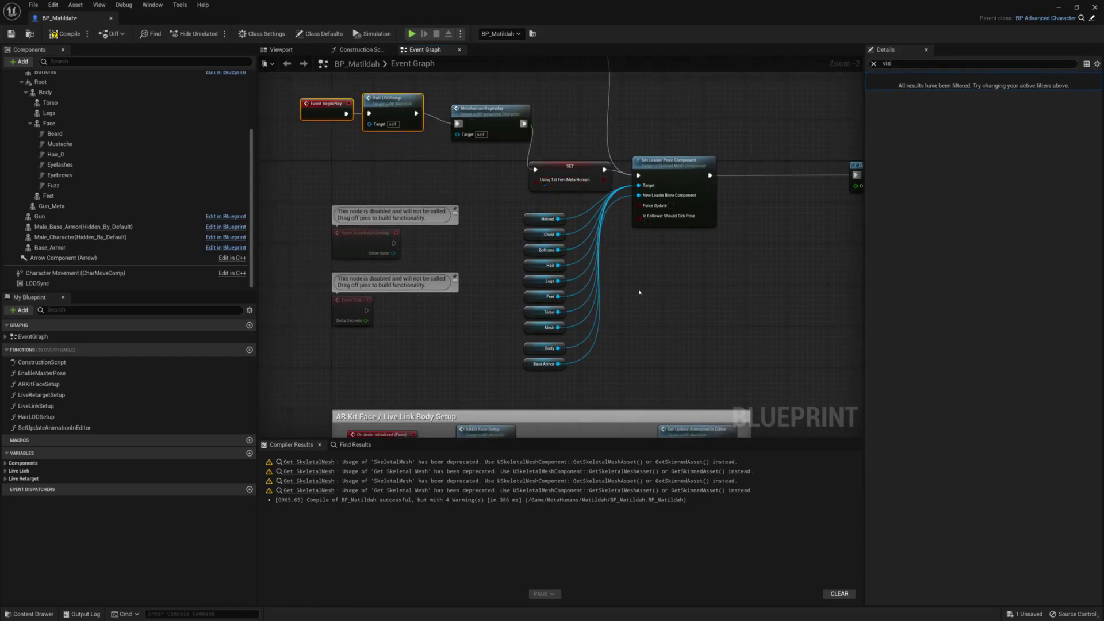
{"action": "right_click", "coordinate": [604, 294]}
{"action": "left_click_drag", "start_coordinate": [676, 192], "coordinate": [699, 159]}
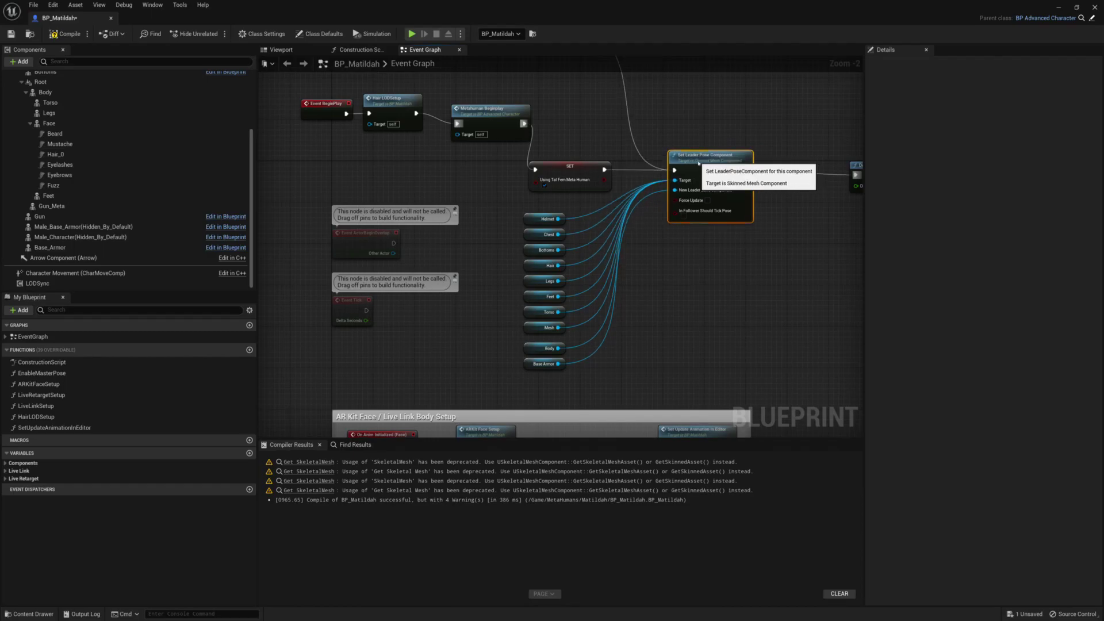
{"action": "right_click", "coordinate": [595, 264]}
{"action": "left_click", "coordinate": [652, 237]}
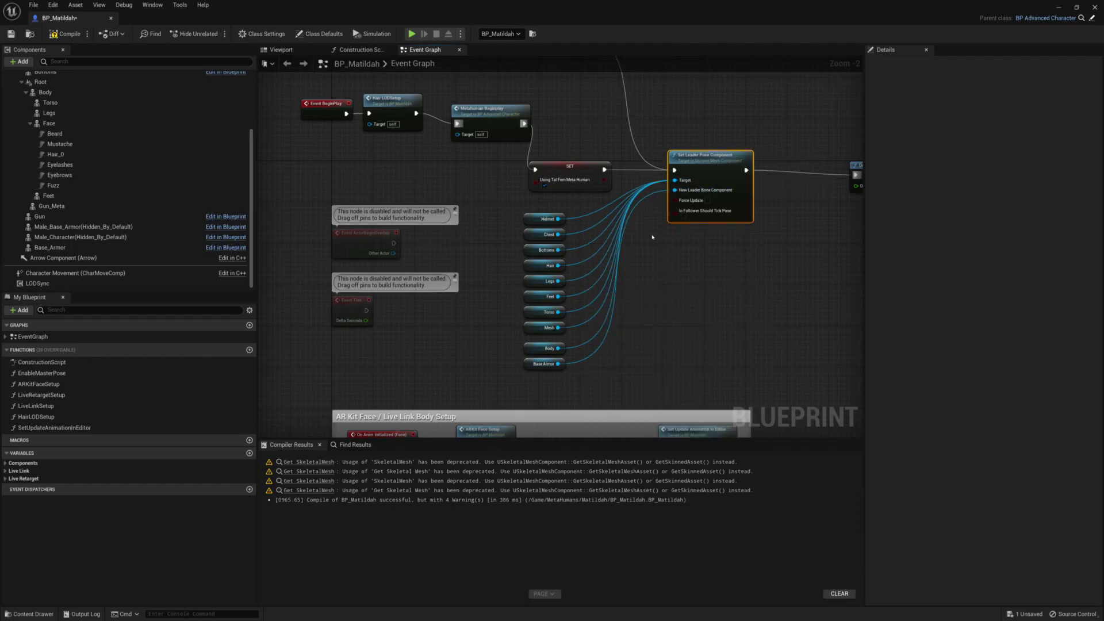
{"action": "right_click", "coordinate": [461, 232]}
{"action": "right_click_drag", "start_coordinate": [752, 276], "coordinate": [465, 275]}
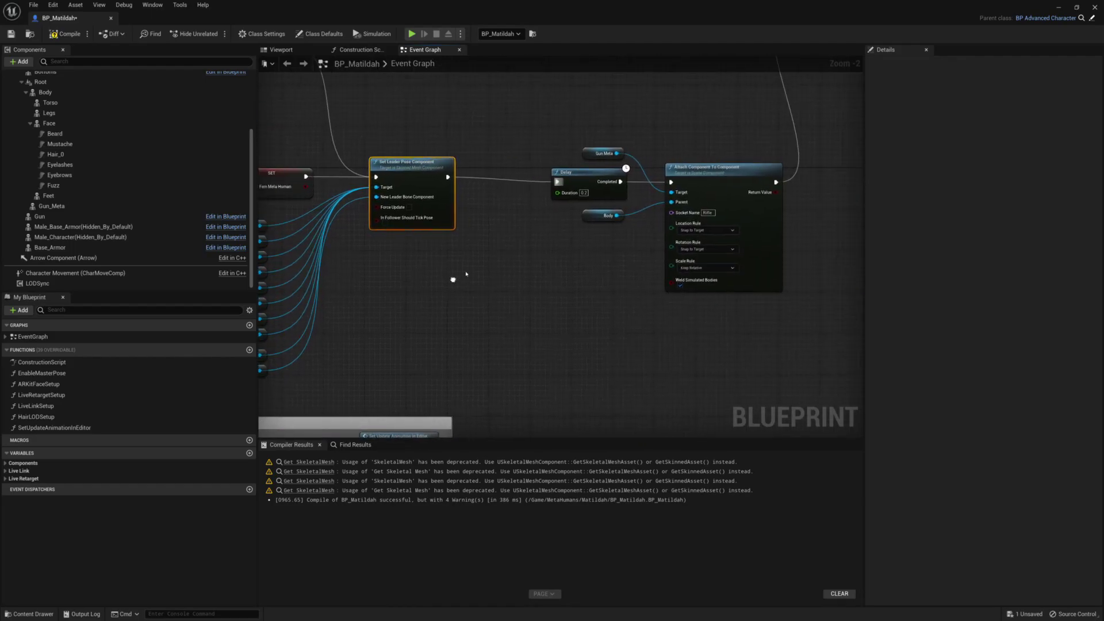
{"action": "left_click", "coordinate": [58, 37]}
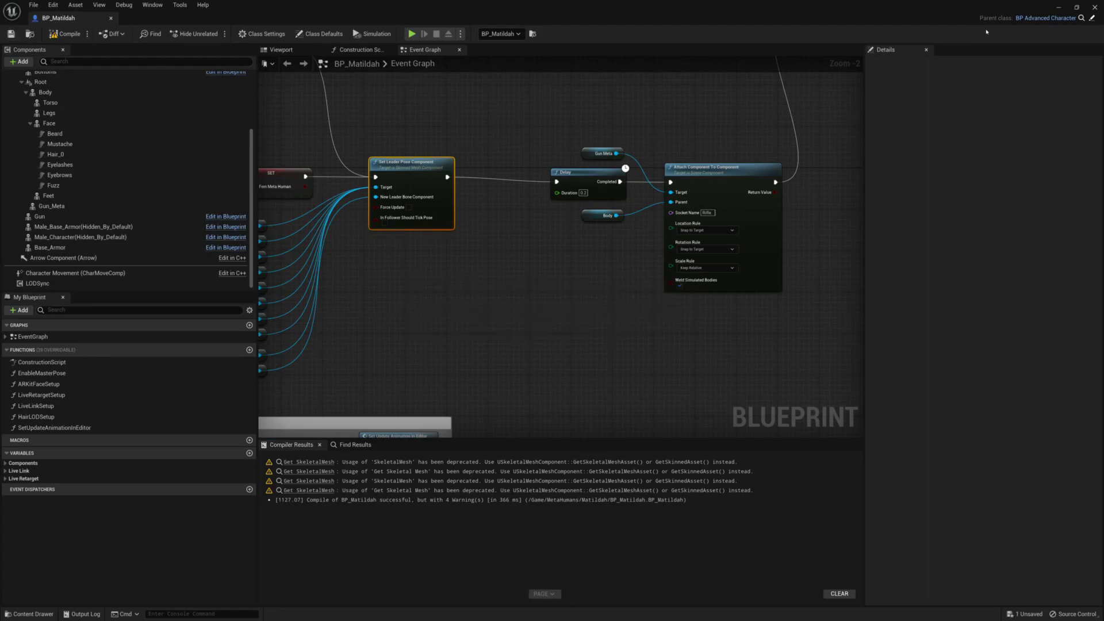
- Play the level and test the character's in-game inventory by swapping helmets and toggling the base armor
{"action": "left_click", "coordinate": [1059, 7]}
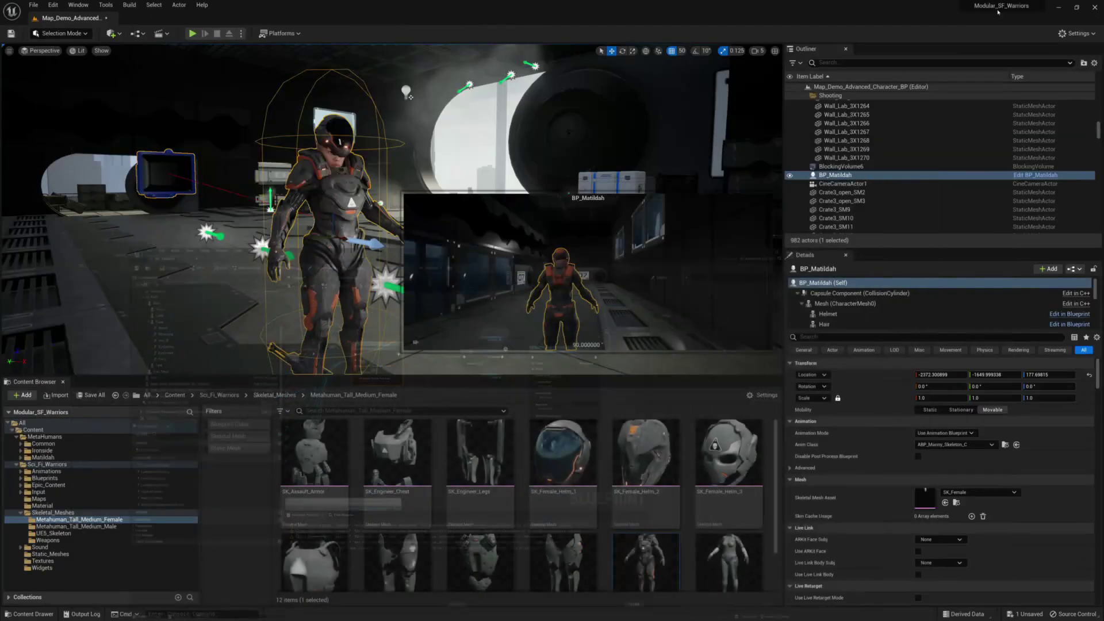
{"action": "left_click", "coordinate": [192, 33]}
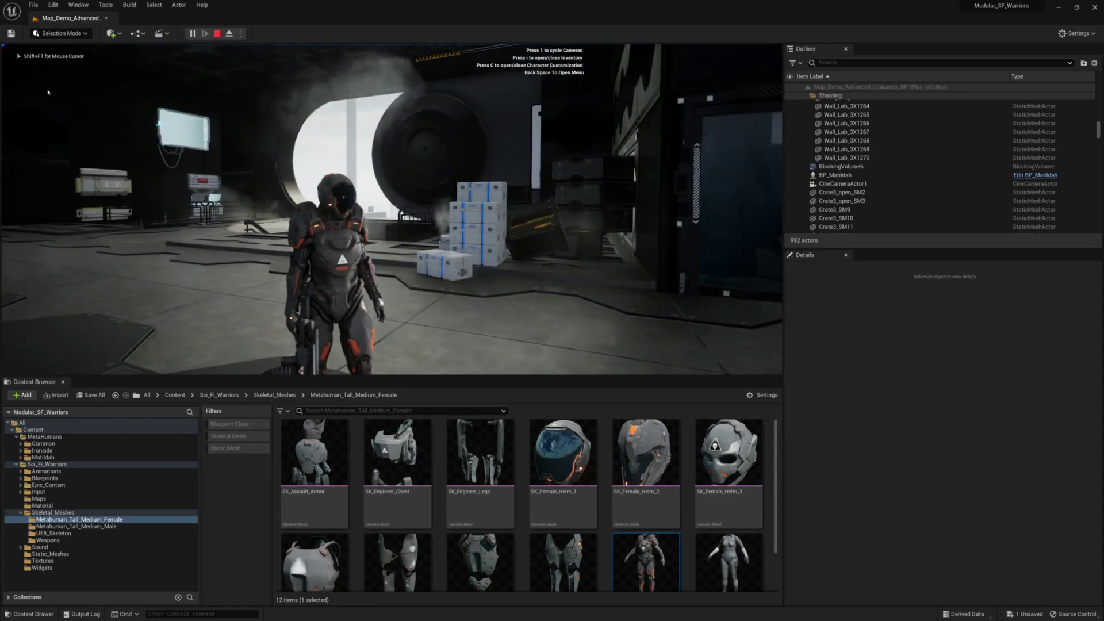
{"action": "key", "text": "i"}
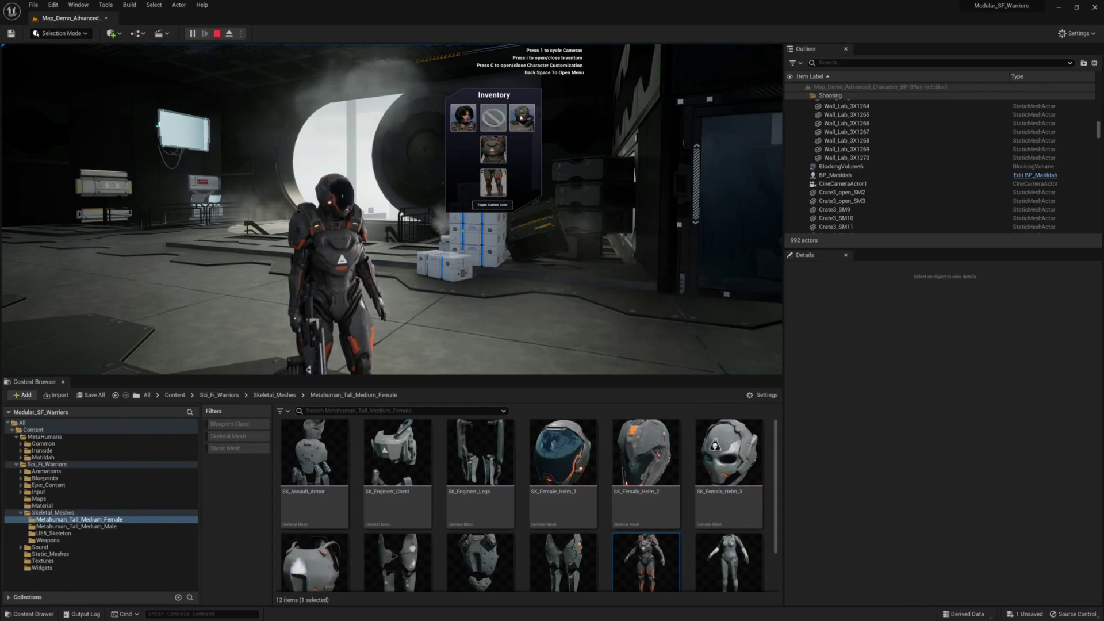
{"action": "left_click", "coordinate": [494, 117]}
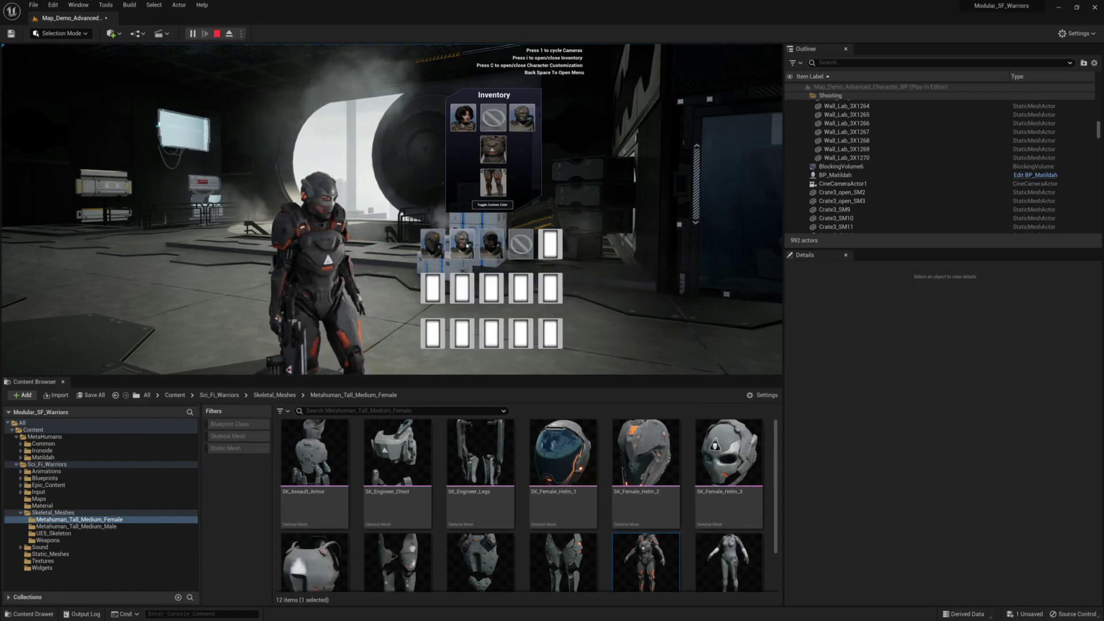
{"action": "left_click", "coordinate": [467, 245]}
{"action": "left_click", "coordinate": [495, 121]}
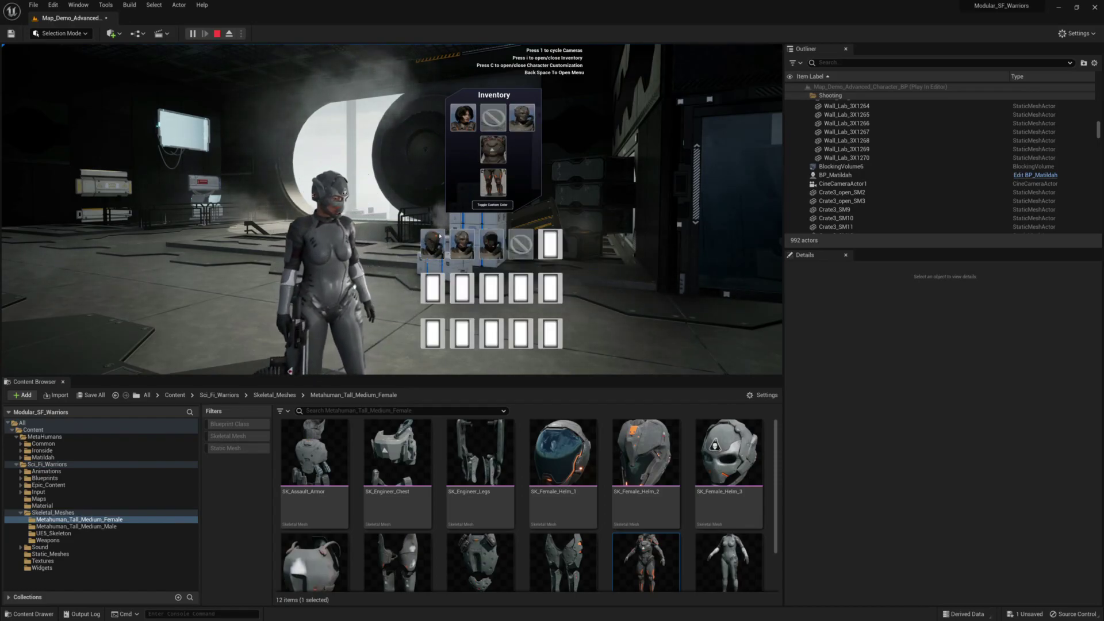
{"action": "left_click", "coordinate": [462, 243]}
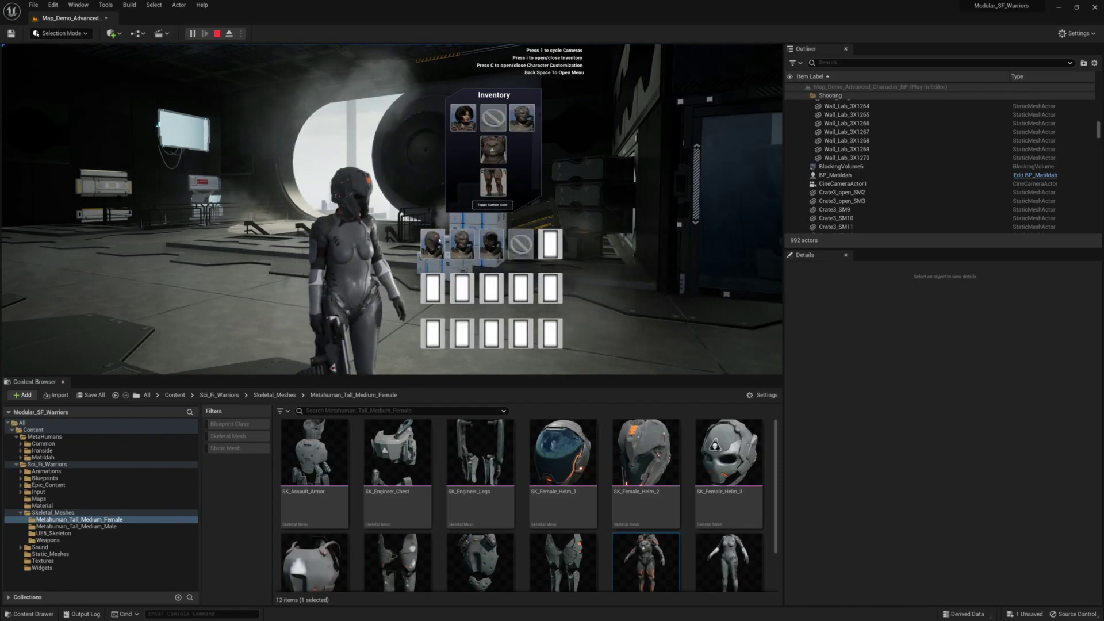
{"action": "left_click", "coordinate": [495, 120]}
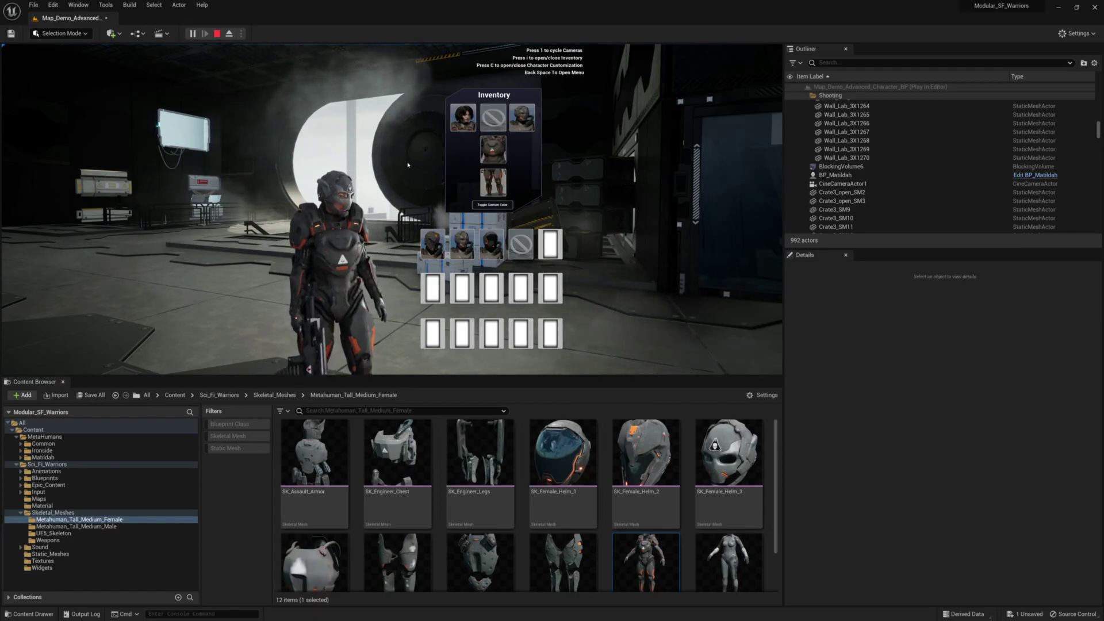
{"action": "key", "text": "i"}
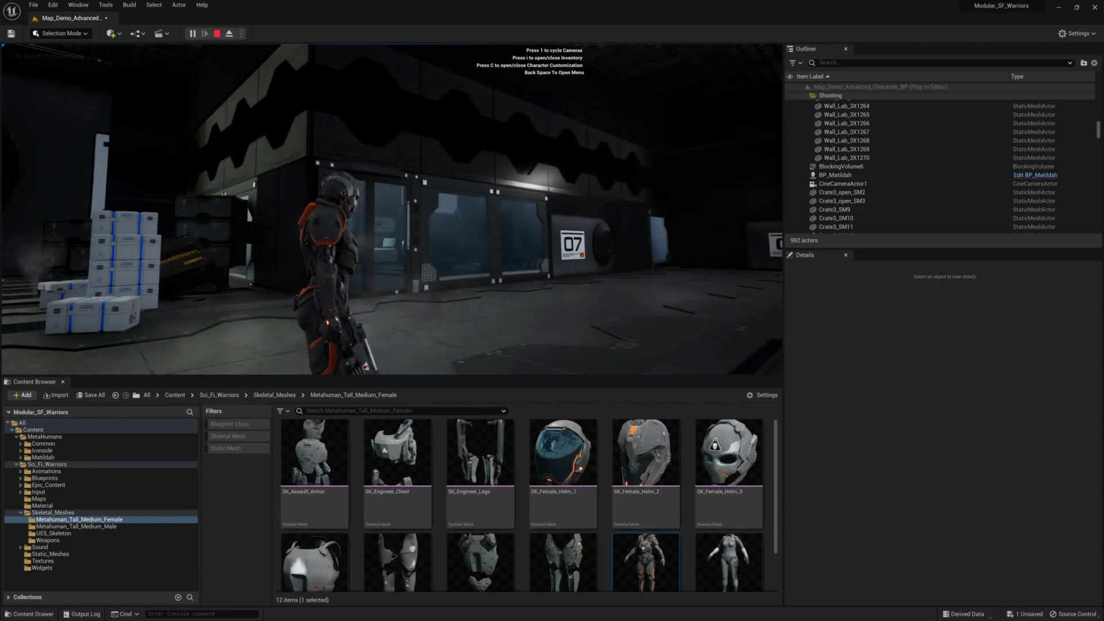
- Cycle through the gameplay cameras to inspect the armored character from several angles, and end the play session
{"action": "key", "text": "1"}
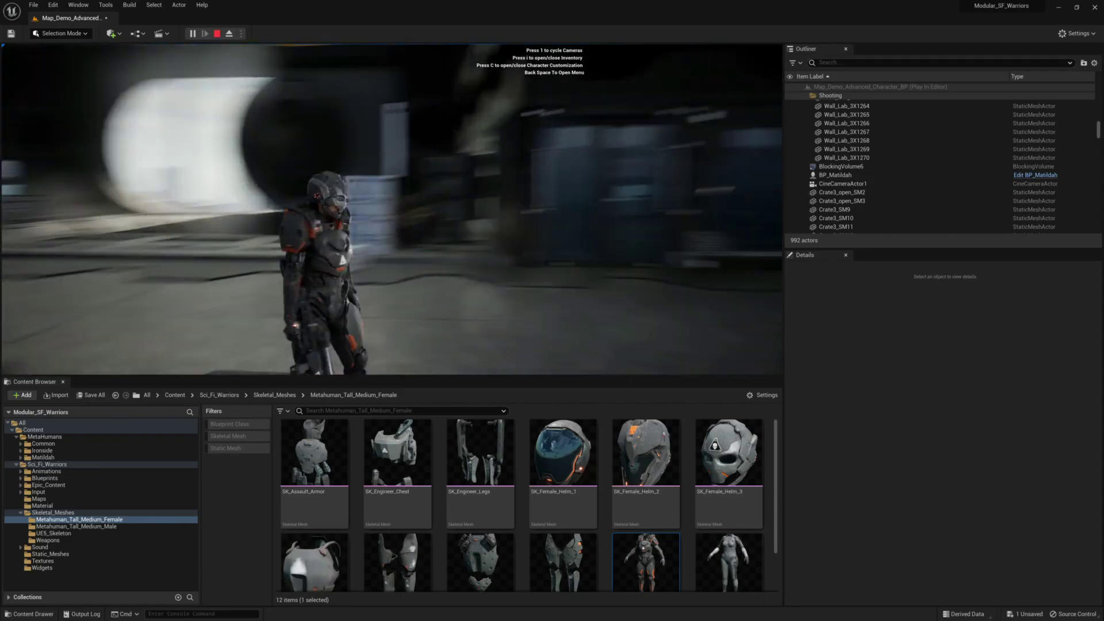
{"action": "key", "text": "1"}
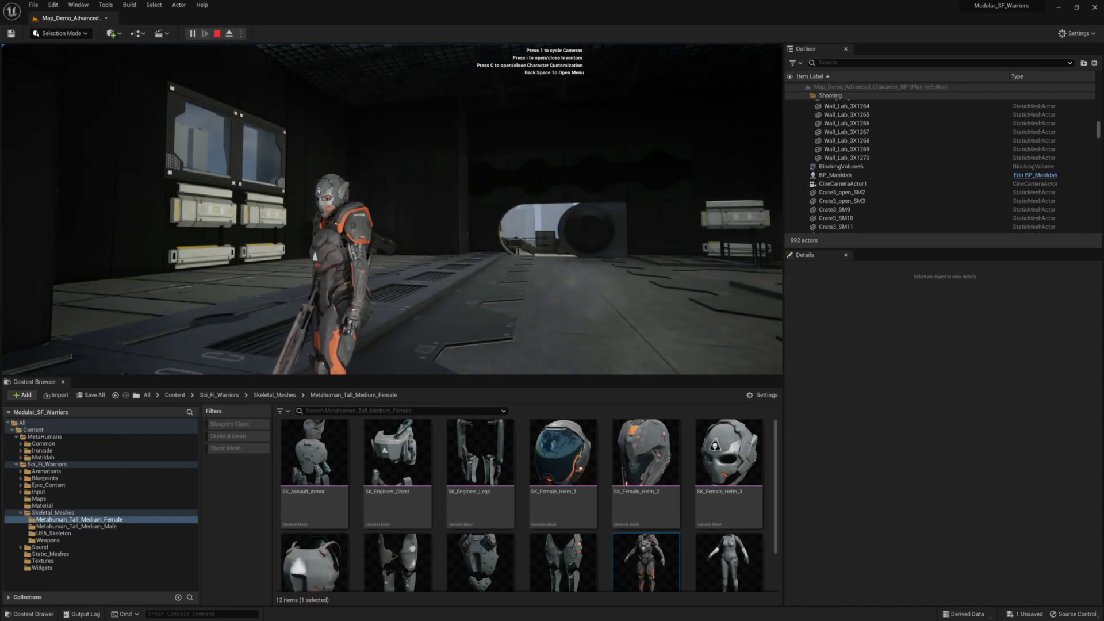
{"action": "key", "text": "1"}
{"action": "key", "text": "Escape"}
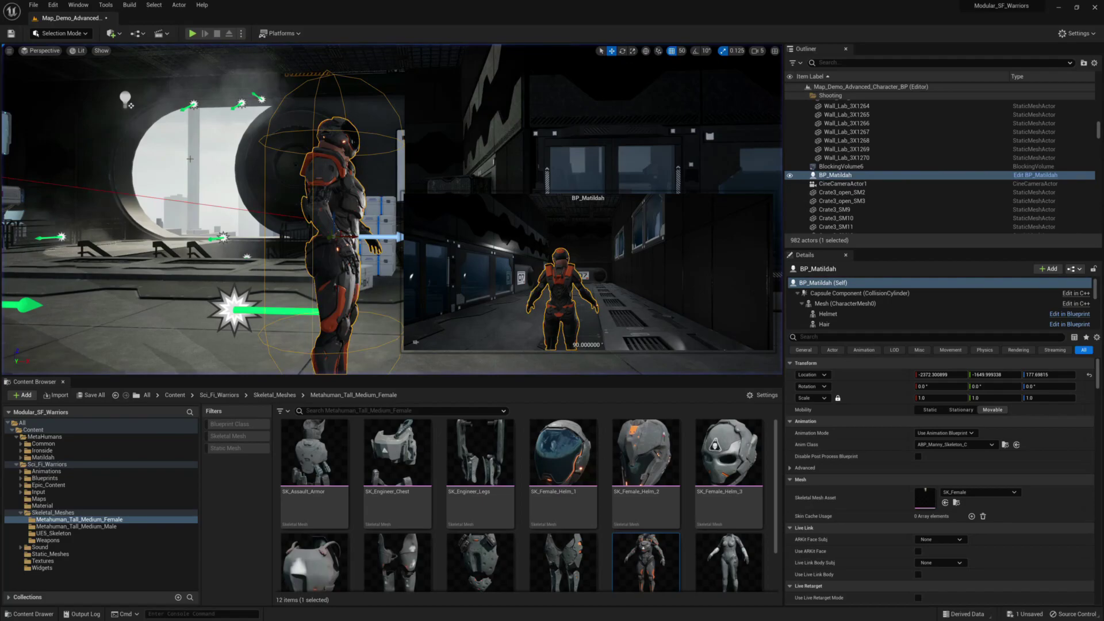
- Save the map and remove the BP_Matildah actor from the level
{"action": "key", "text": "ctrl+s"}
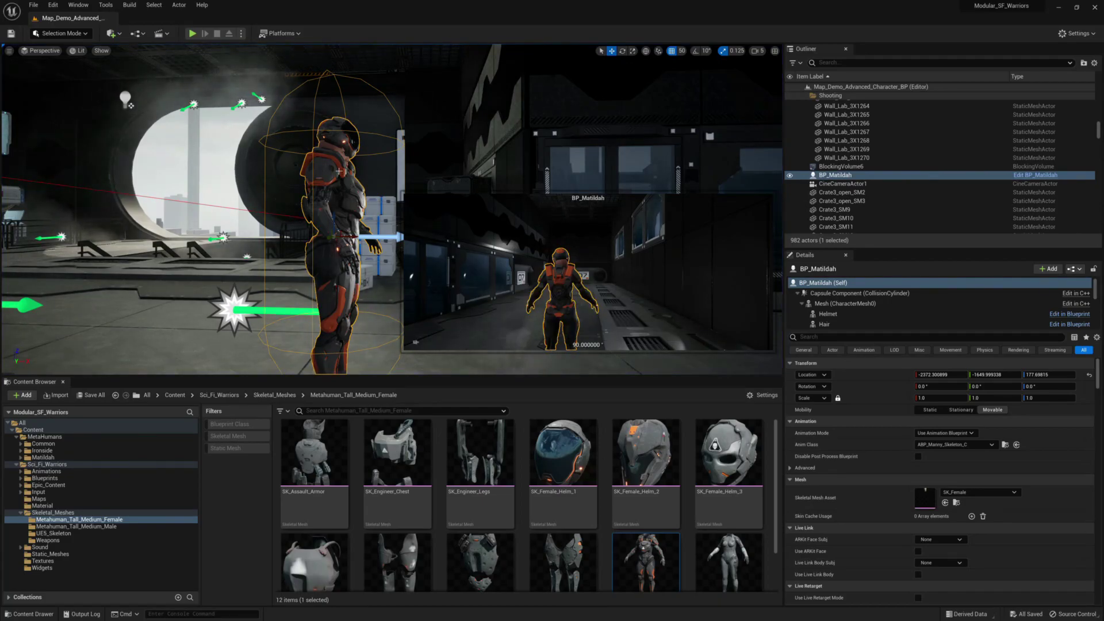
{"action": "key", "text": "Delete"}
{"action": "right_click_drag", "start_coordinate": [339, 170], "coordinate": [134, 290]}
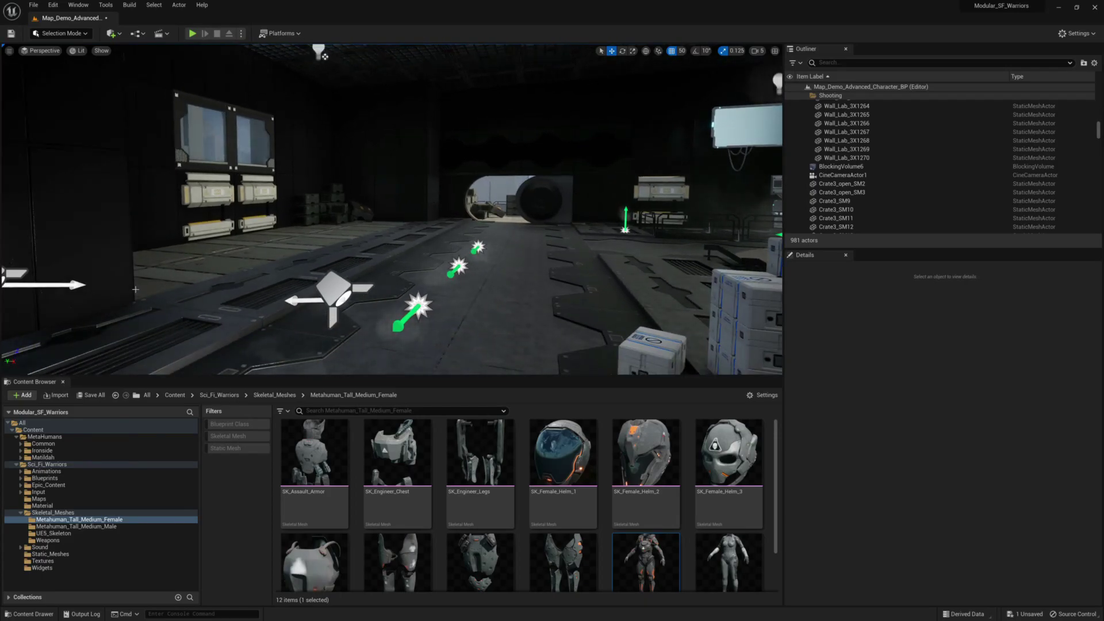